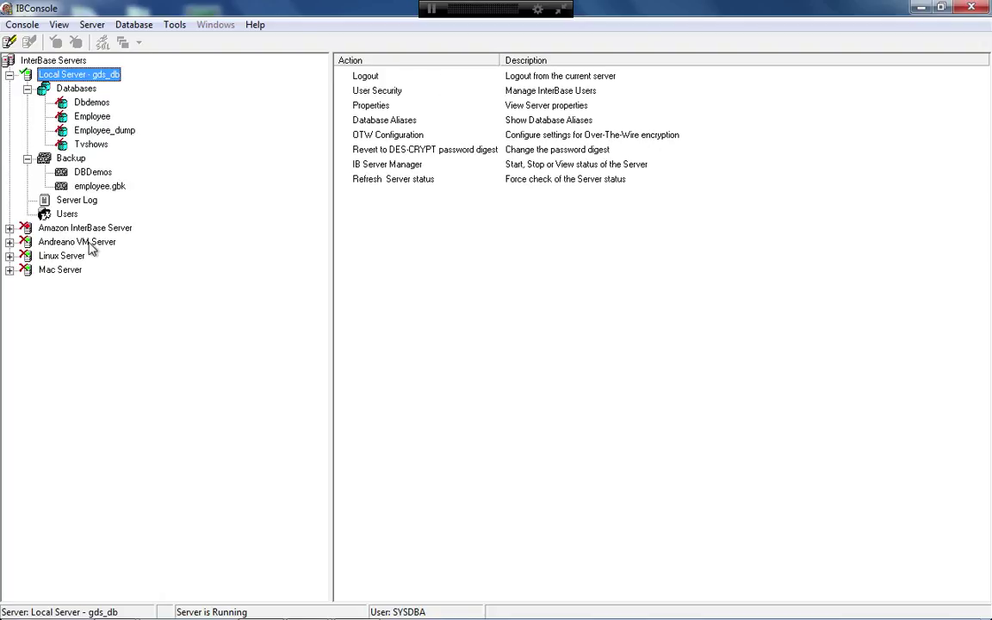
Step: Log in to the Linux and Mac servers and connect their Employee databases
left_click(91, 244)
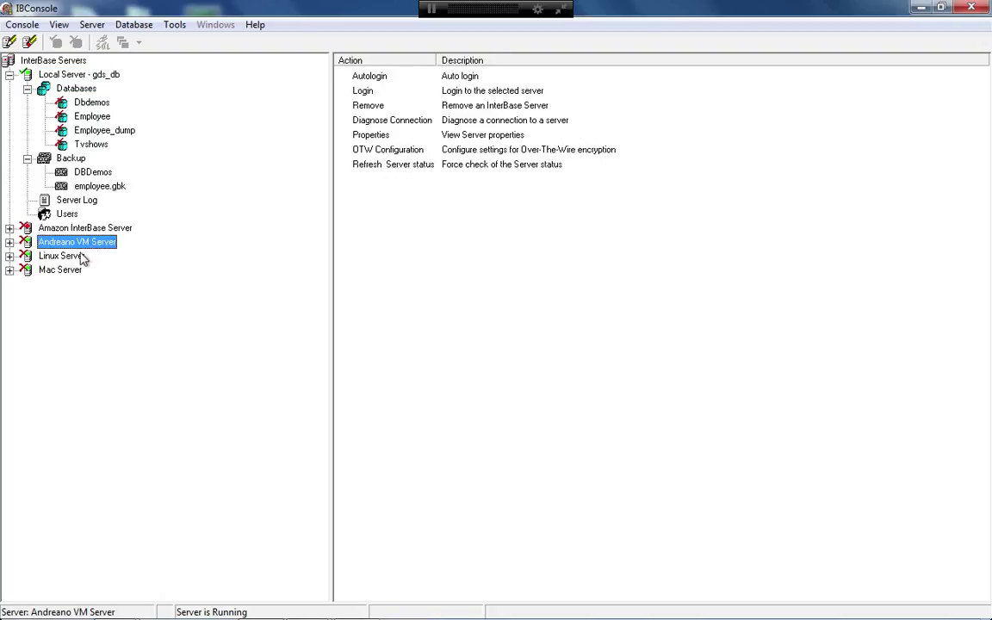
double_click(62, 257)
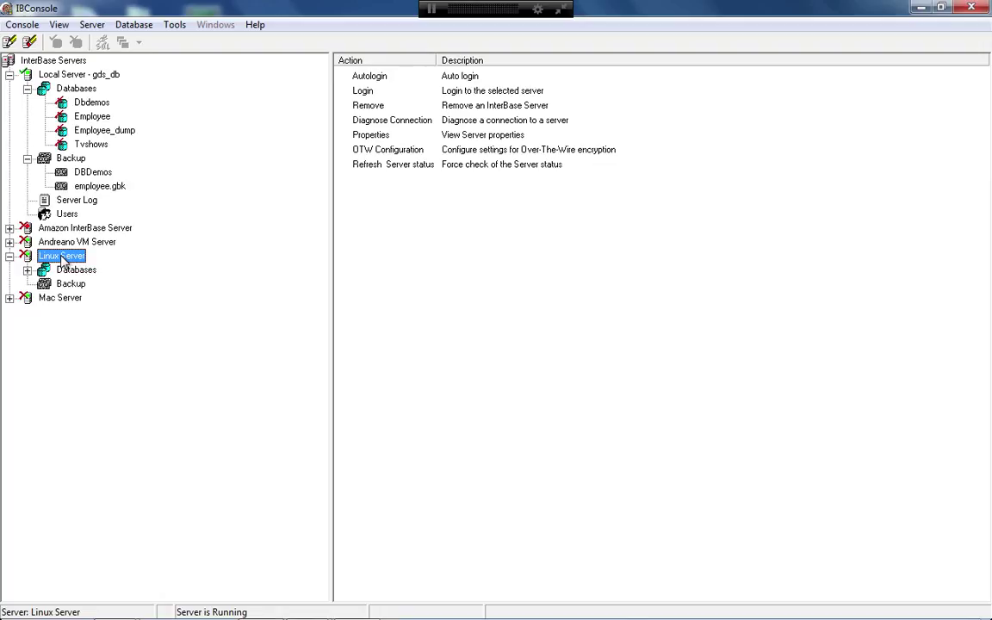
double_click(86, 284)
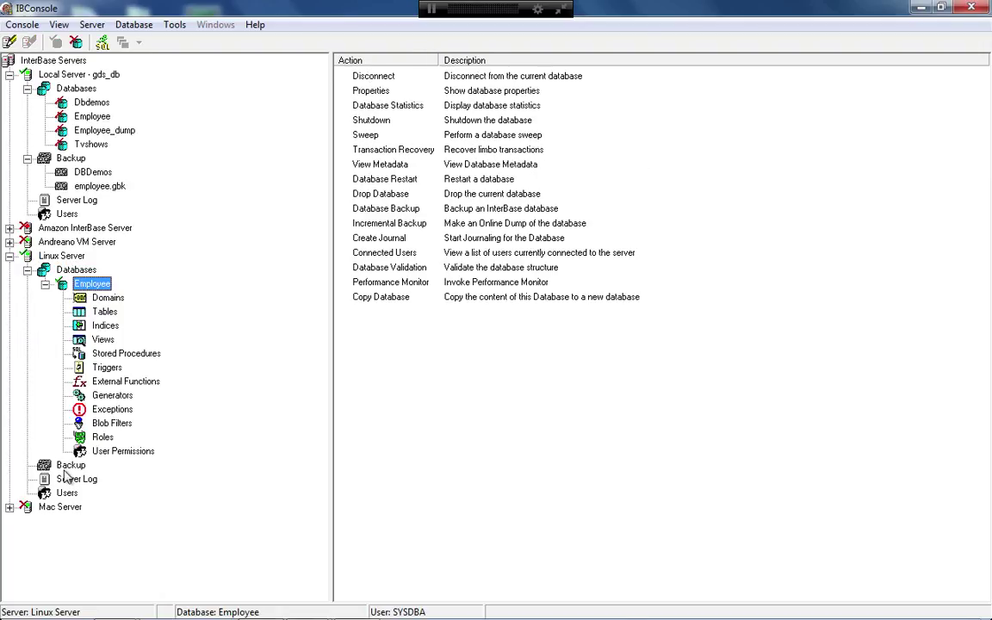
left_click(44, 284)
double_click(44, 342)
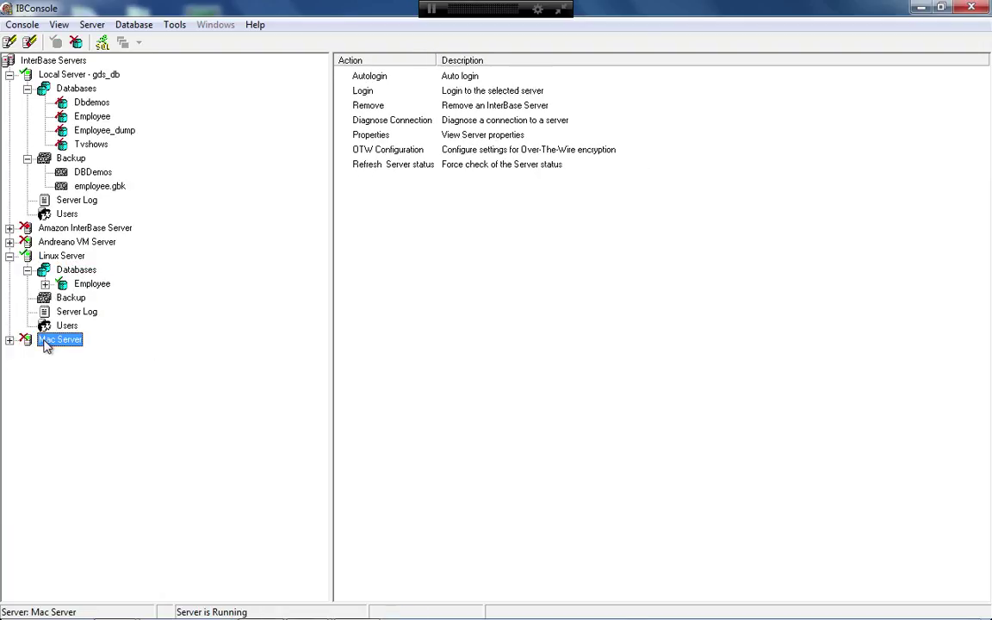
left_click(102, 369)
double_click(102, 368)
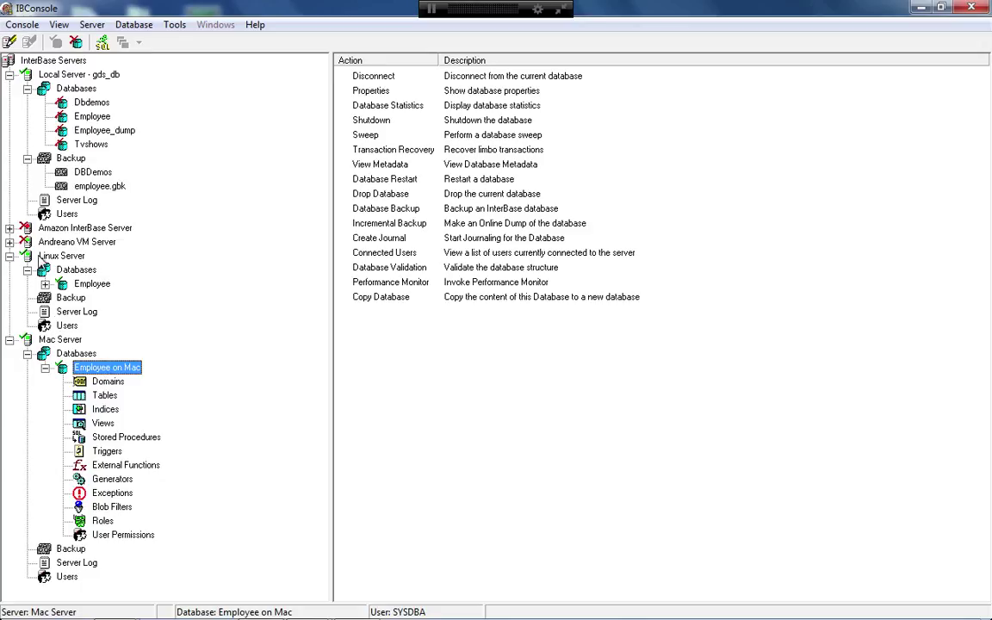
Step: Connect to the local Employee database with the account password
double_click(92, 117)
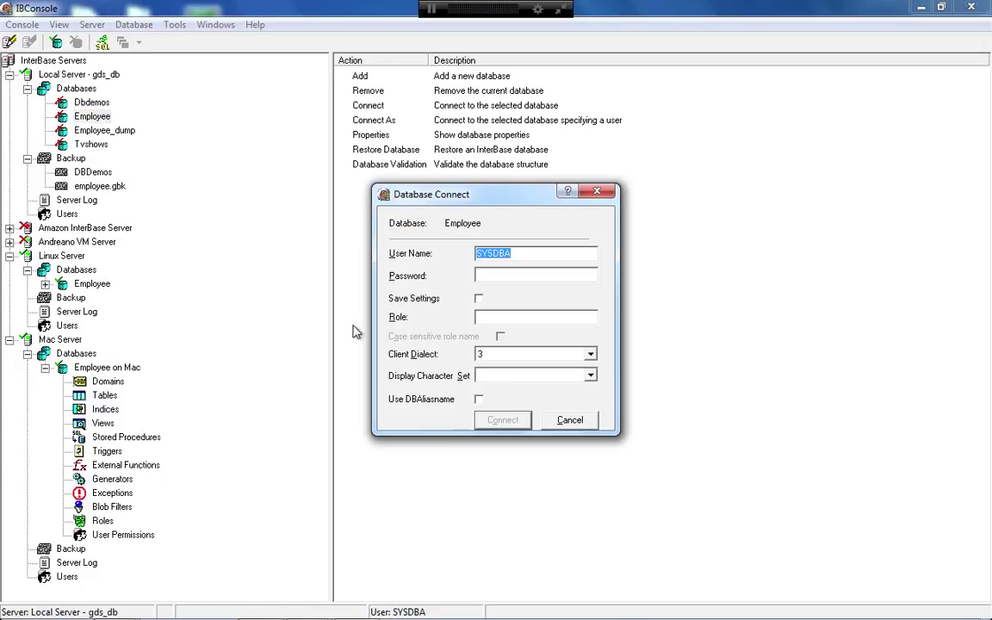
left_click(504, 275)
type("maste")
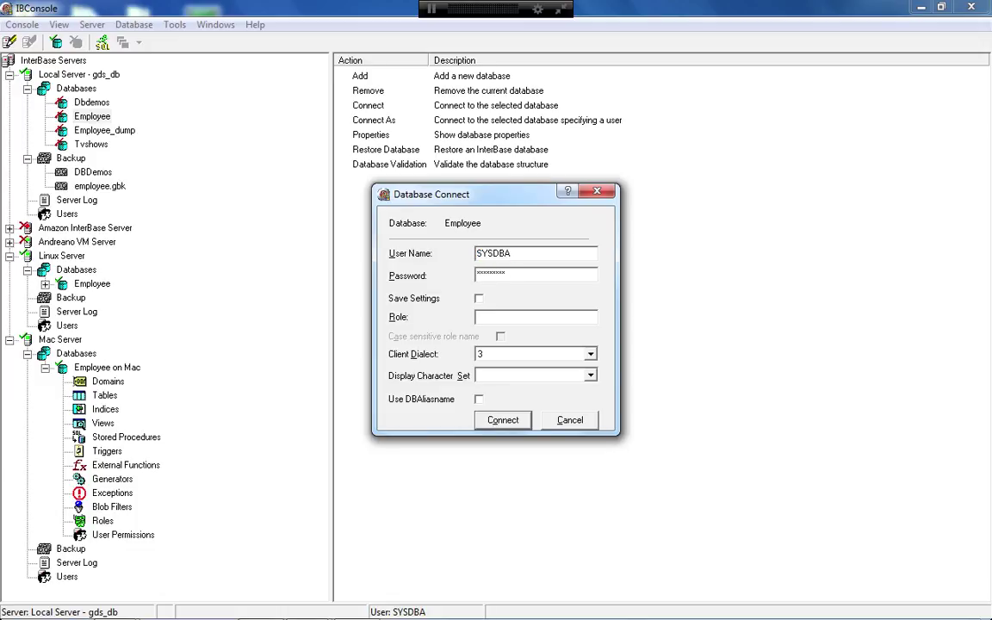
key("Return")
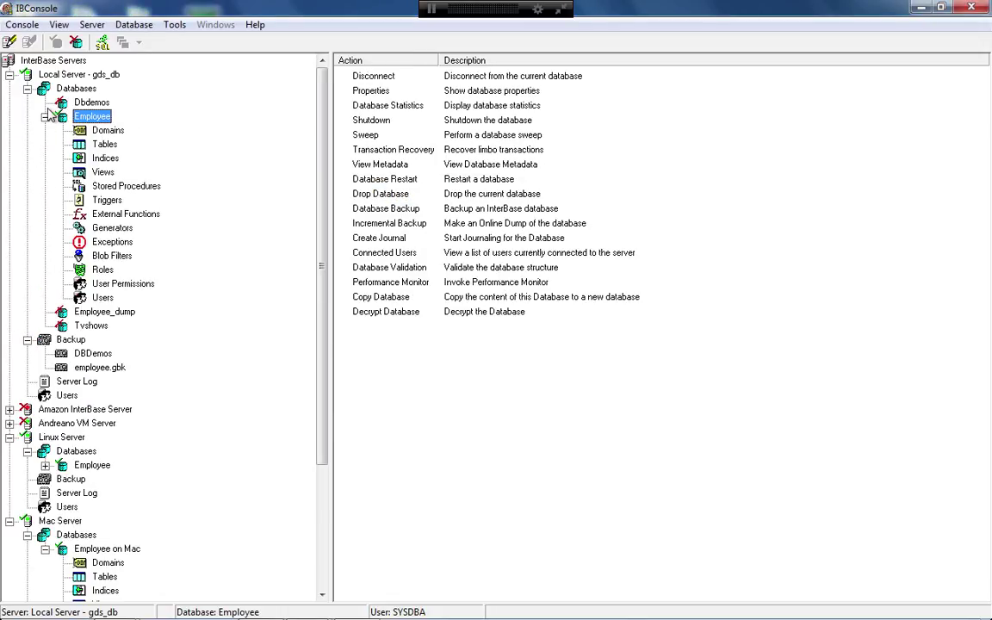
left_click(46, 116)
Step: Select Local Server - gds_db and expand the local Employee database
left_click(57, 76)
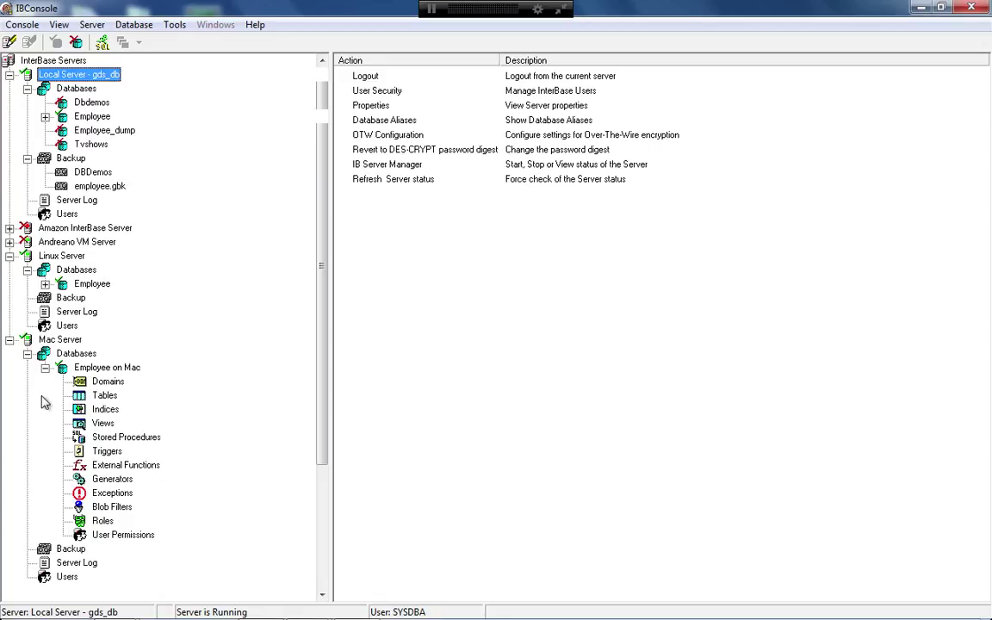
right_click(77, 60)
left_click(91, 143)
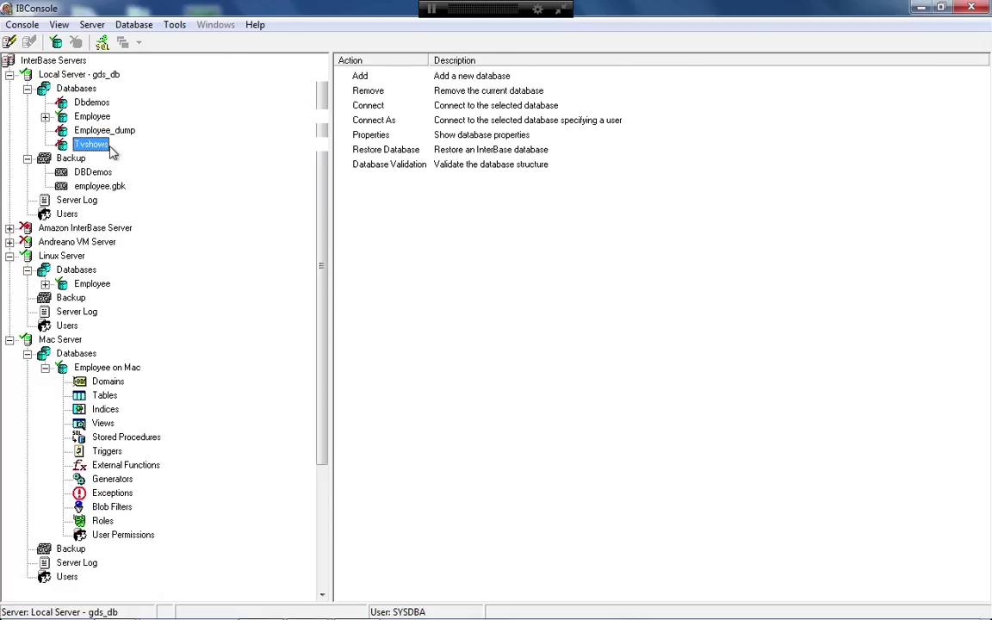
left_click(79, 76)
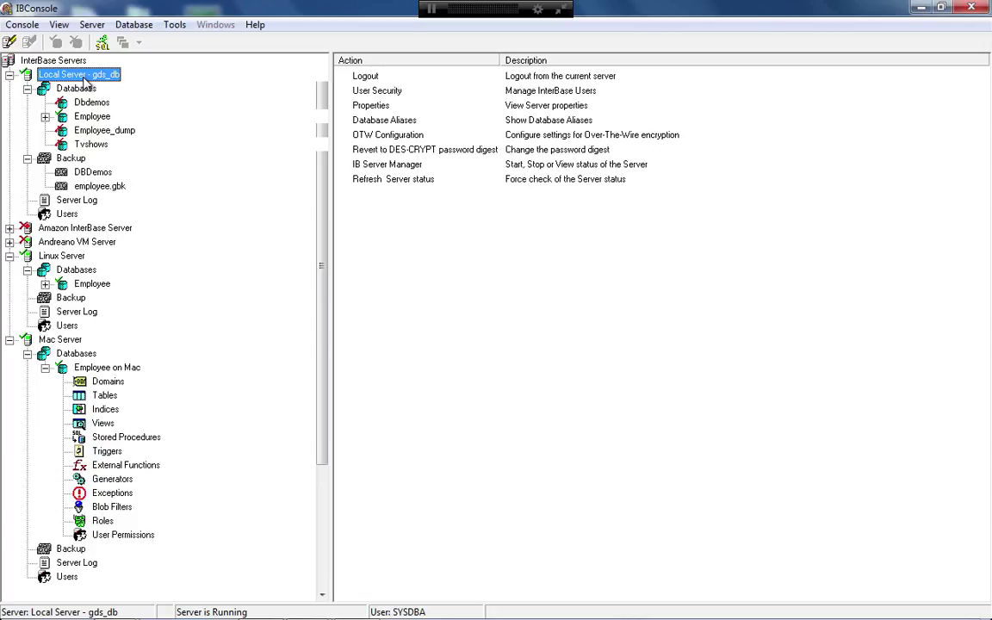
left_click(92, 116)
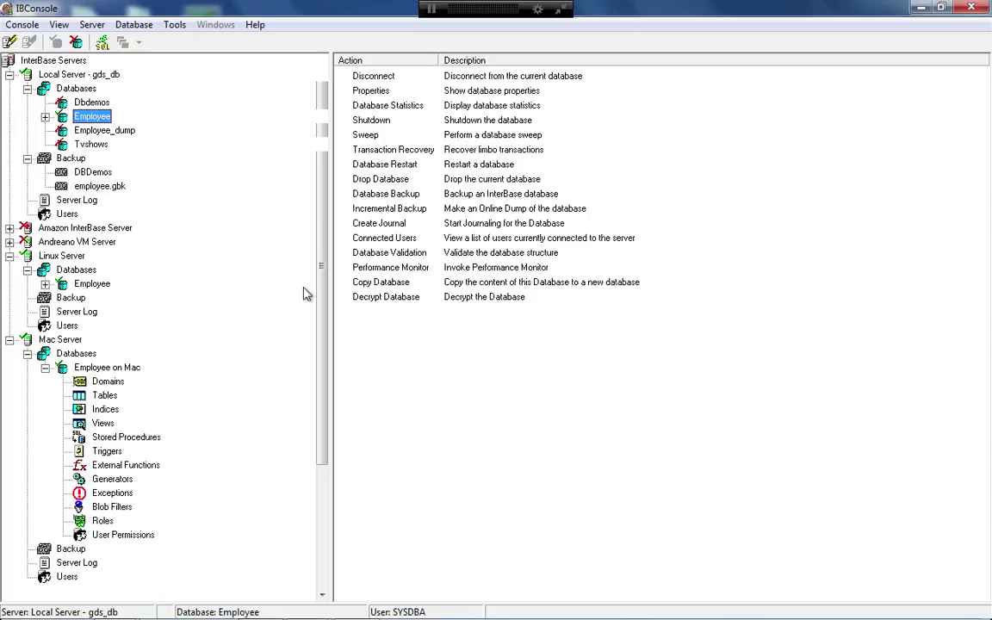
left_click(46, 117)
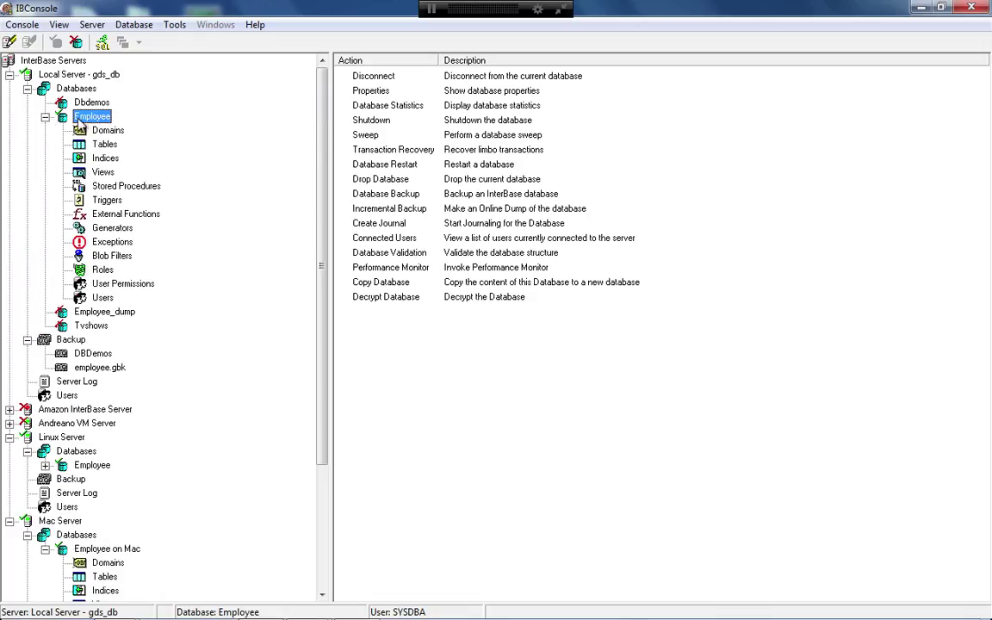
Step: Disconnect the local Employee database
right_click(98, 118)
left_click(138, 126)
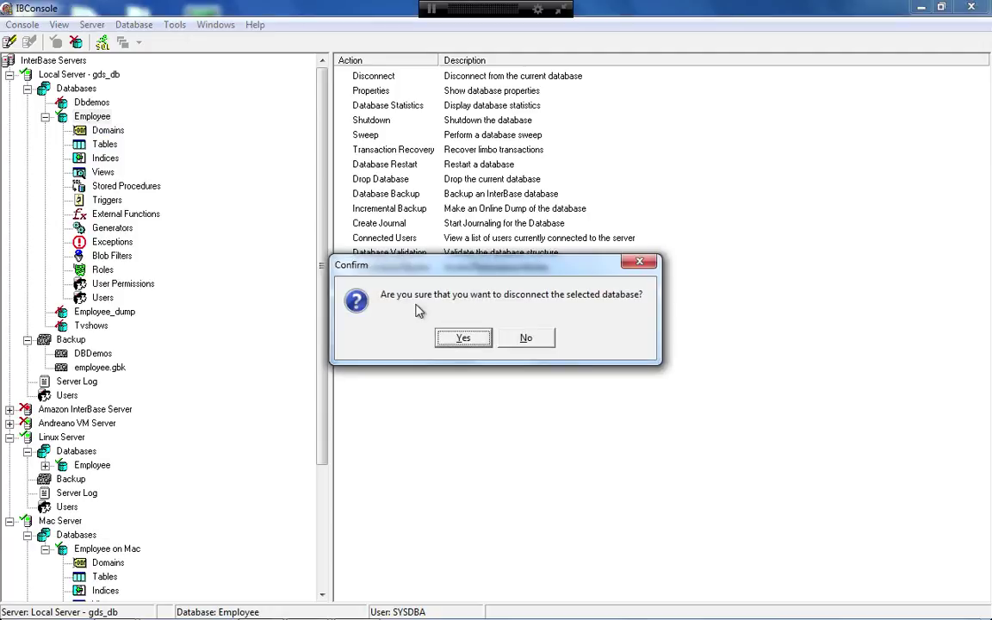
left_click(463, 337)
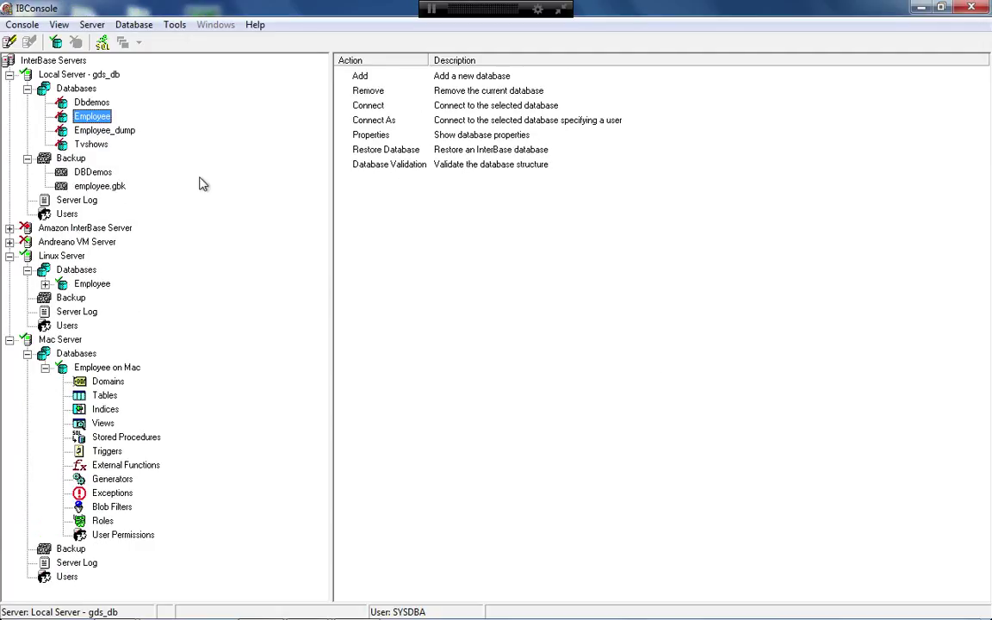
Step: Restore Employee from employee.gbk with Overwrite True, Direct I/O write mode, verbose to screen
right_click(96, 187)
left_click(148, 193)
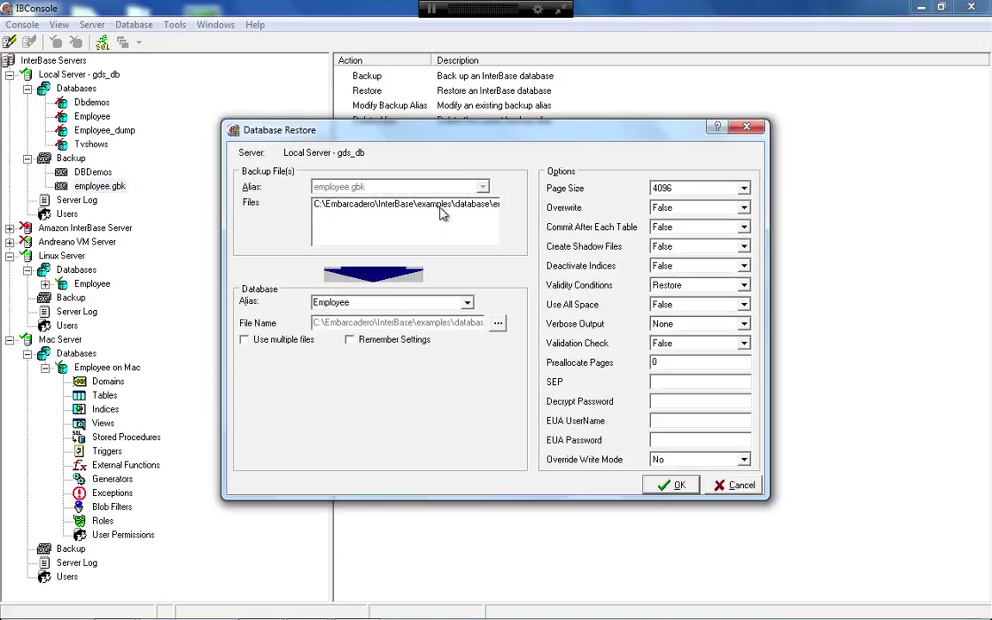
left_click(690, 209)
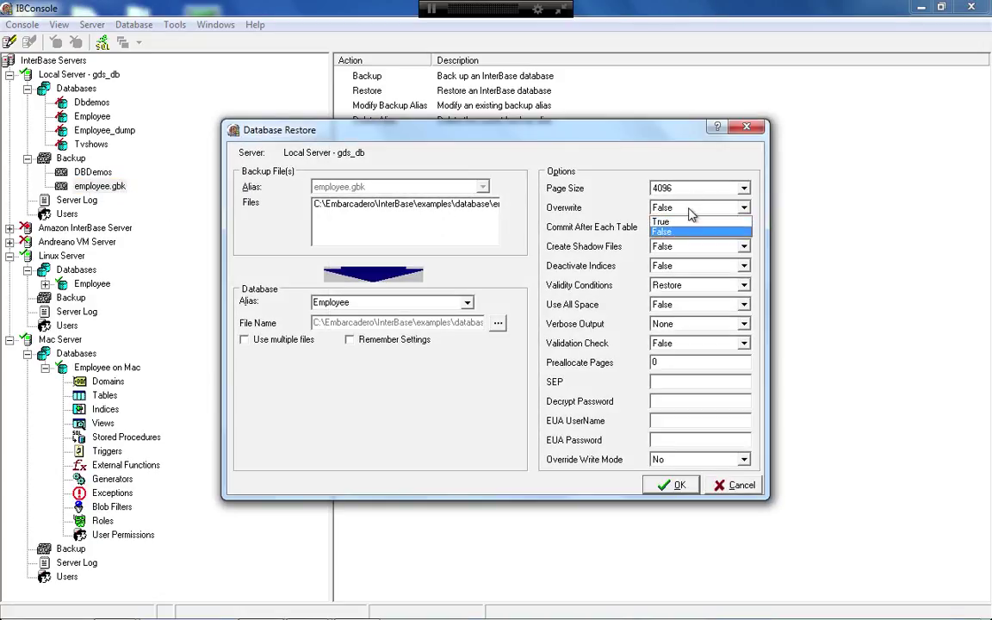
left_click(683, 222)
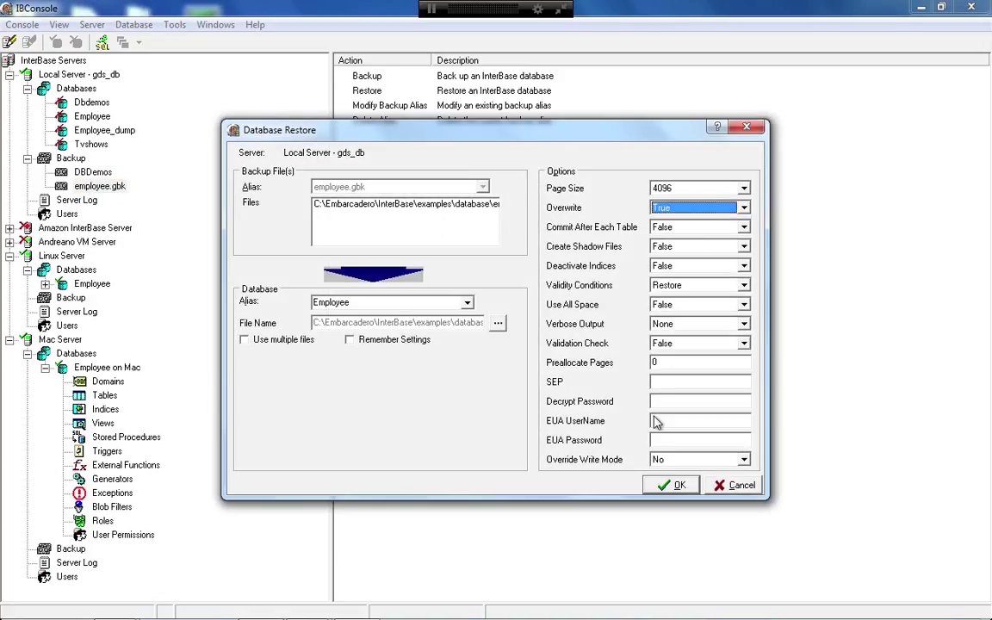
left_click(672, 462)
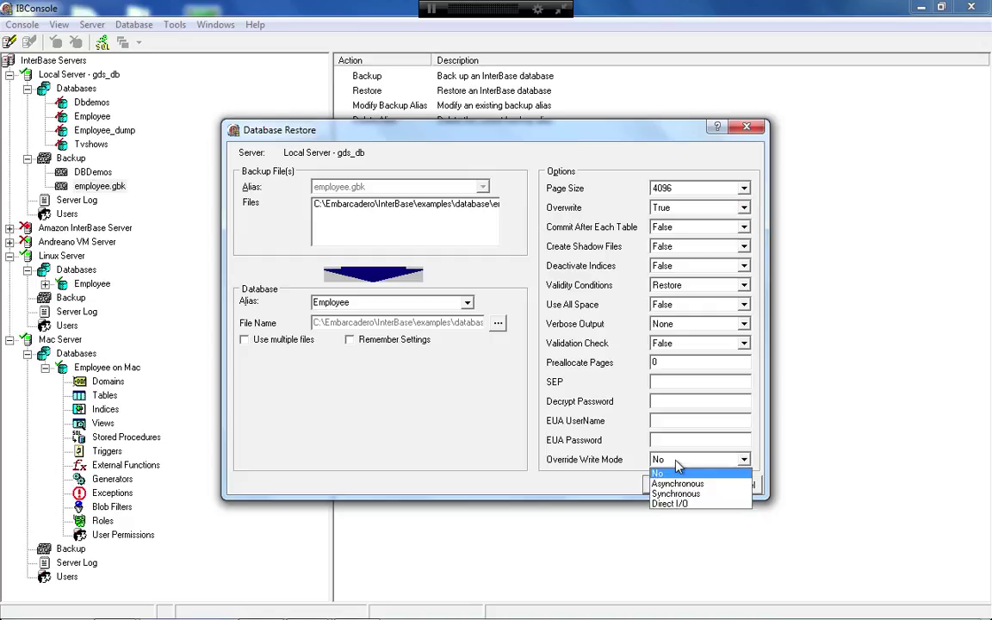
left_click(687, 504)
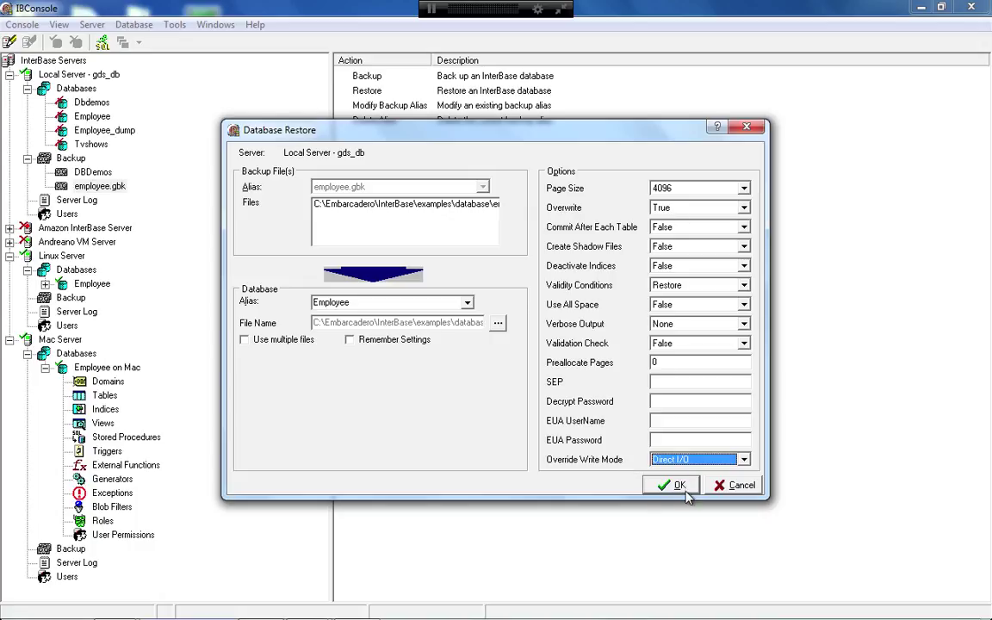
left_click(744, 324)
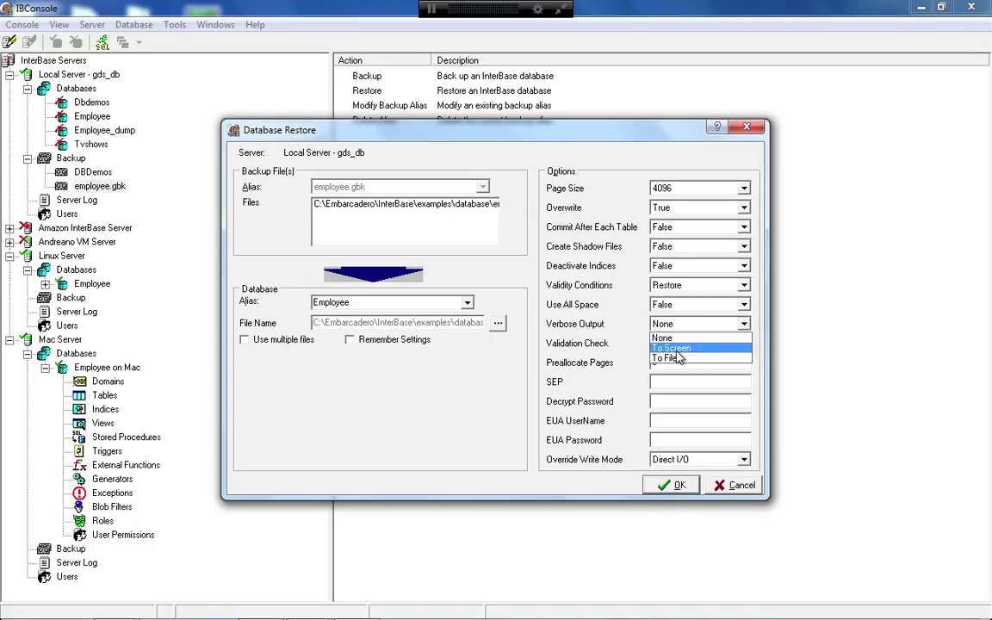
left_click(678, 349)
key("Return")
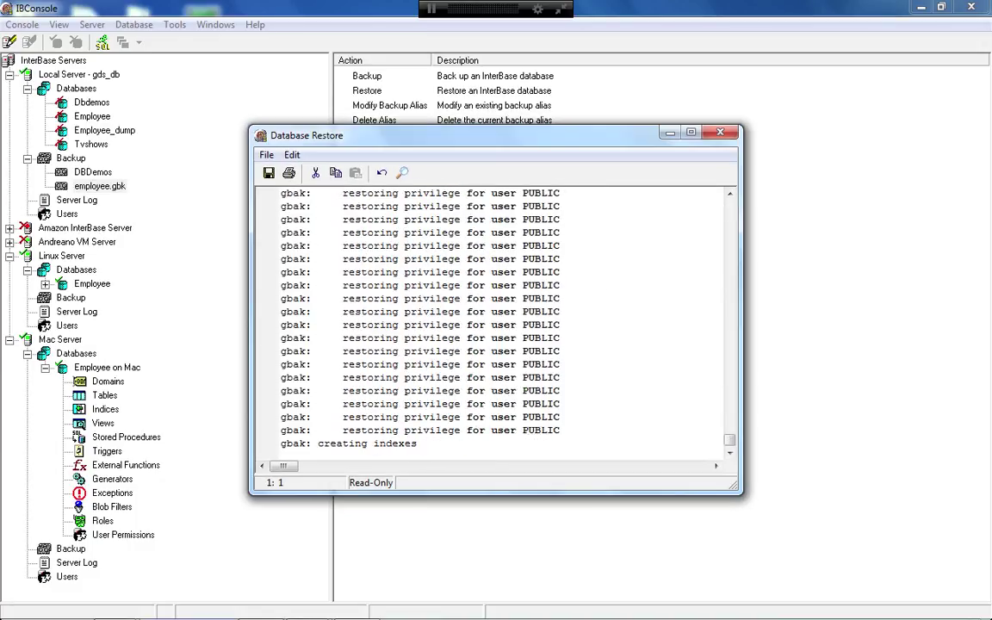
left_click(582, 350)
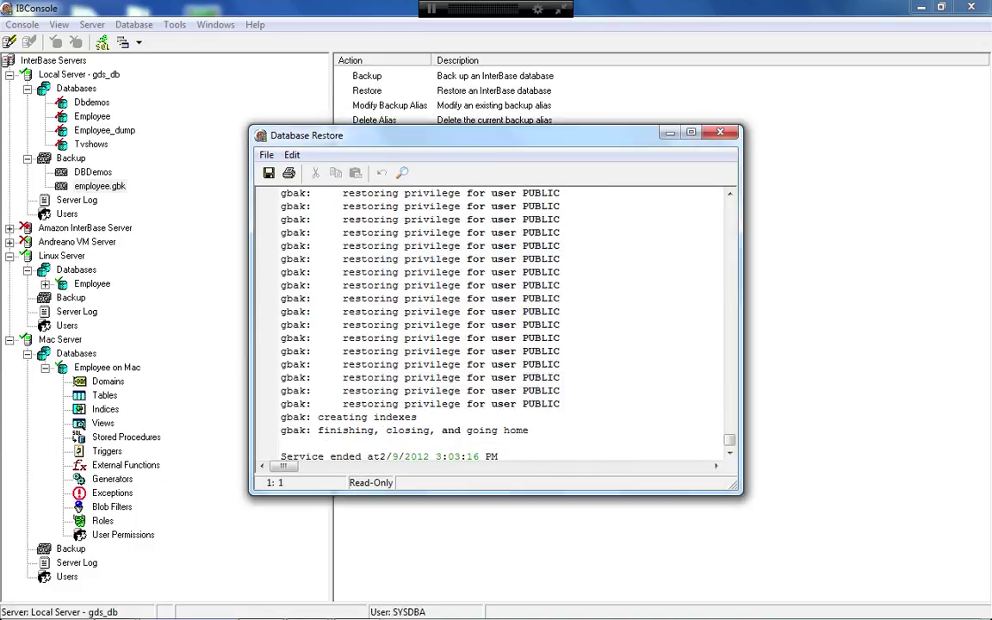
left_click(720, 132)
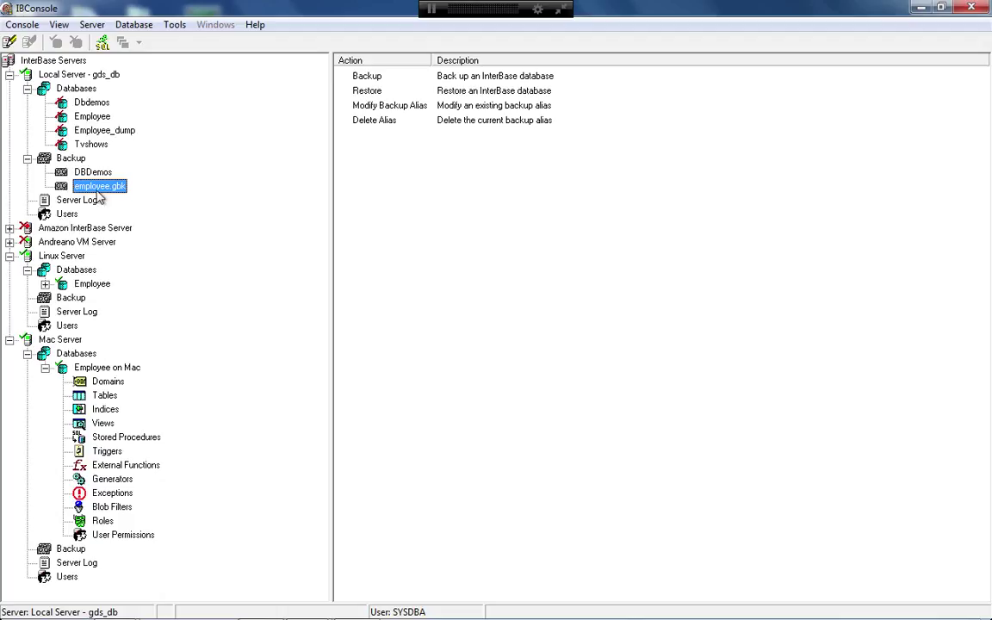
Step: Reconnect to the local Employee database and list its domains and tables
double_click(92, 116)
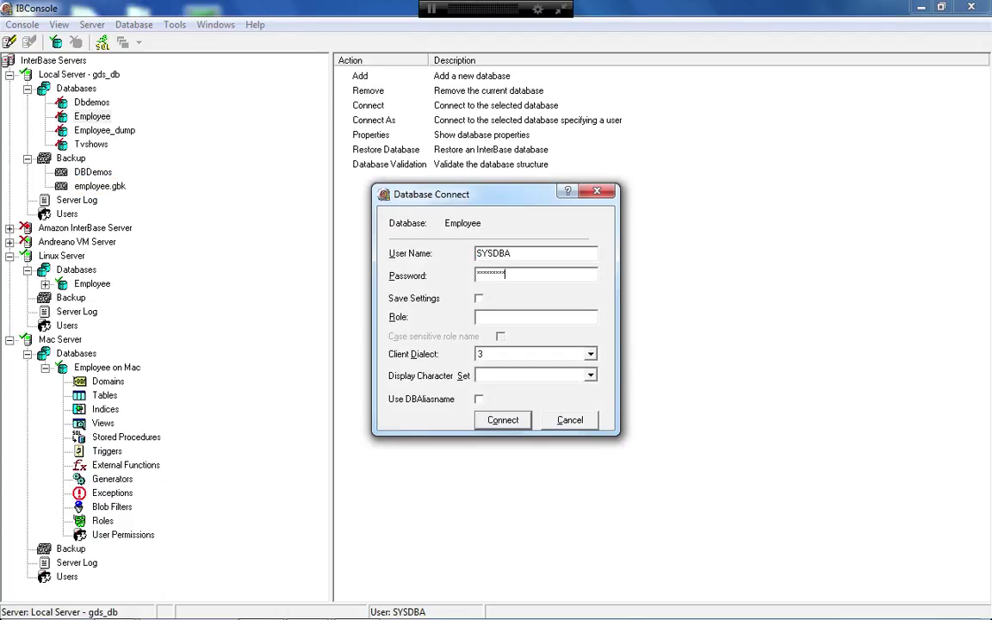
key("Return")
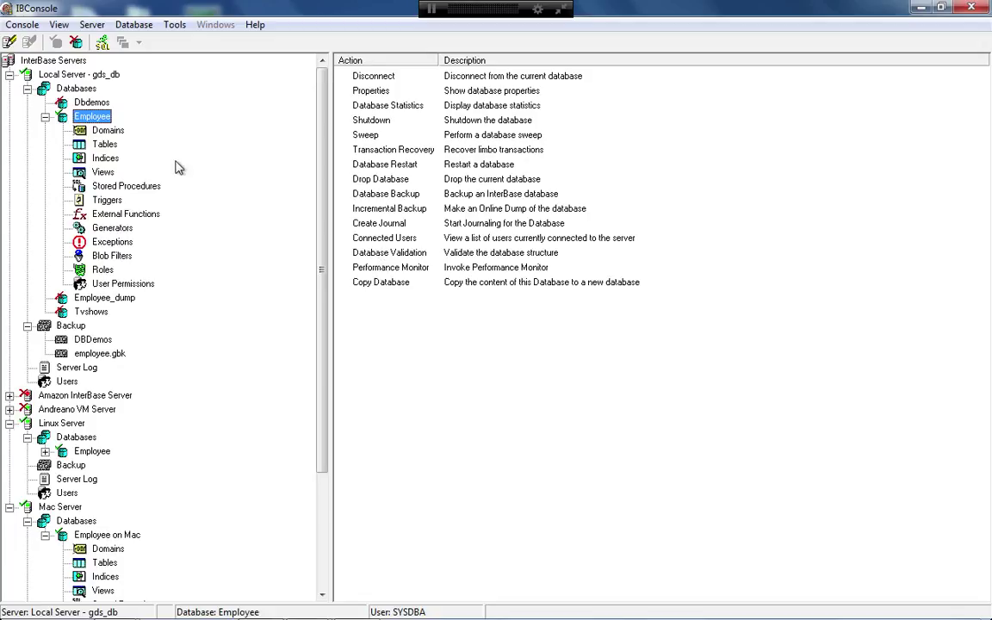
left_click(101, 130)
left_click(104, 145)
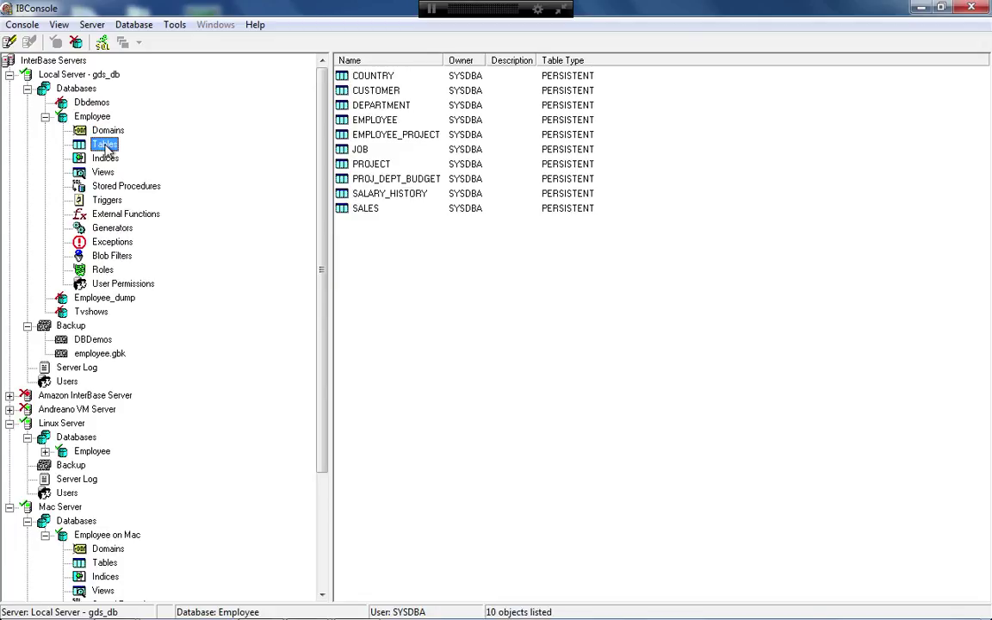
Step: Browse the COUNTRY and EMPLOYEE table data in the table properties window, then close it
double_click(353, 76)
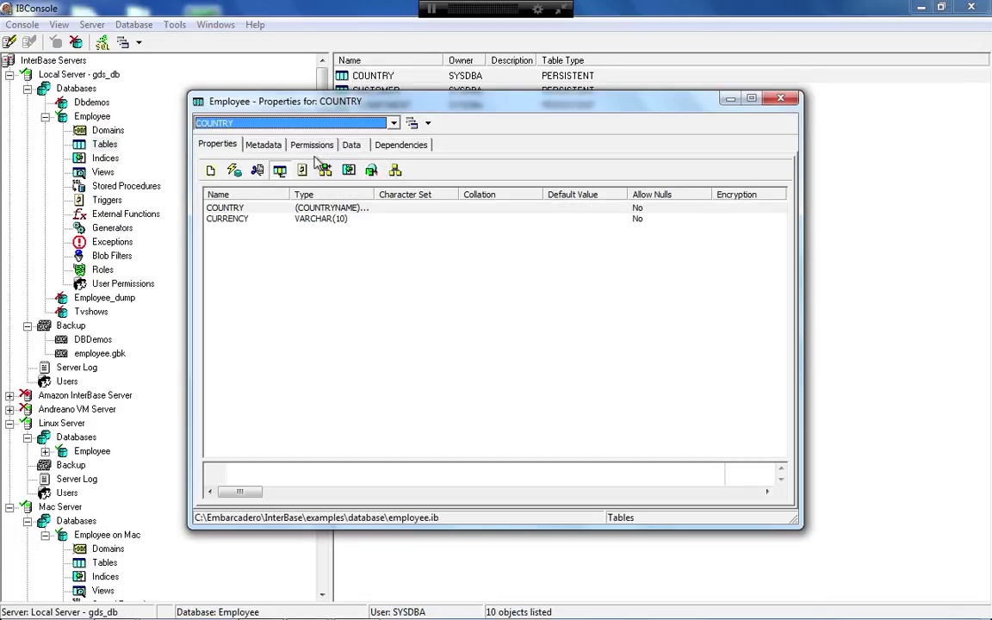
left_click(354, 144)
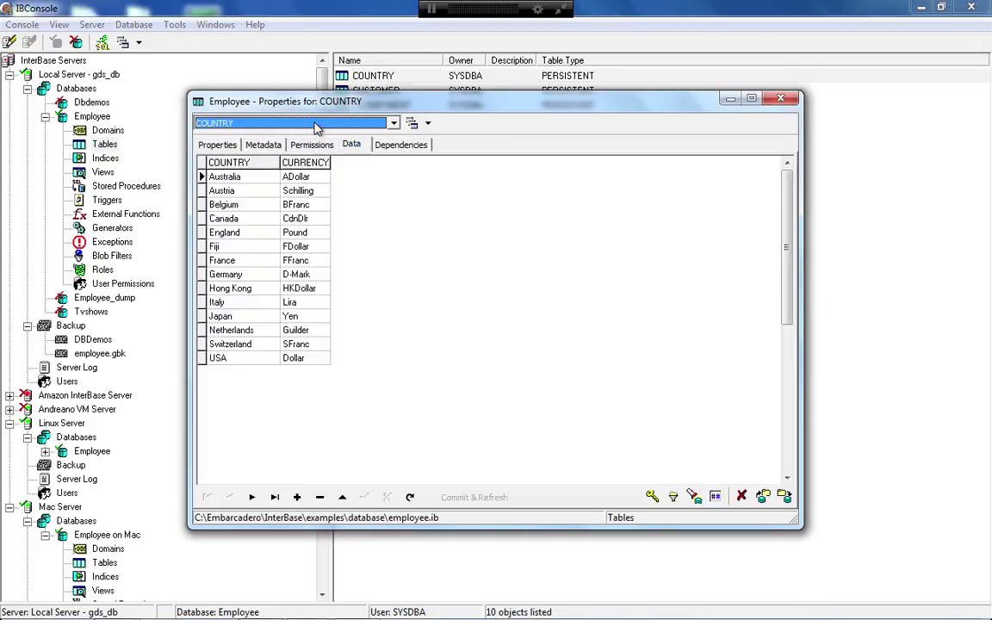
scroll(315, 127, "down", 5)
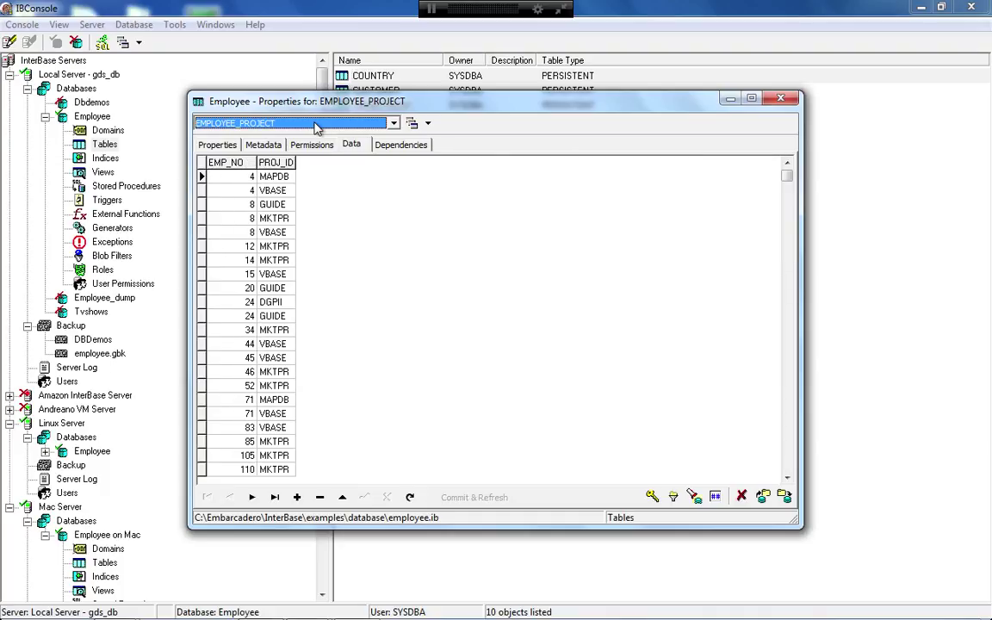
key("Return")
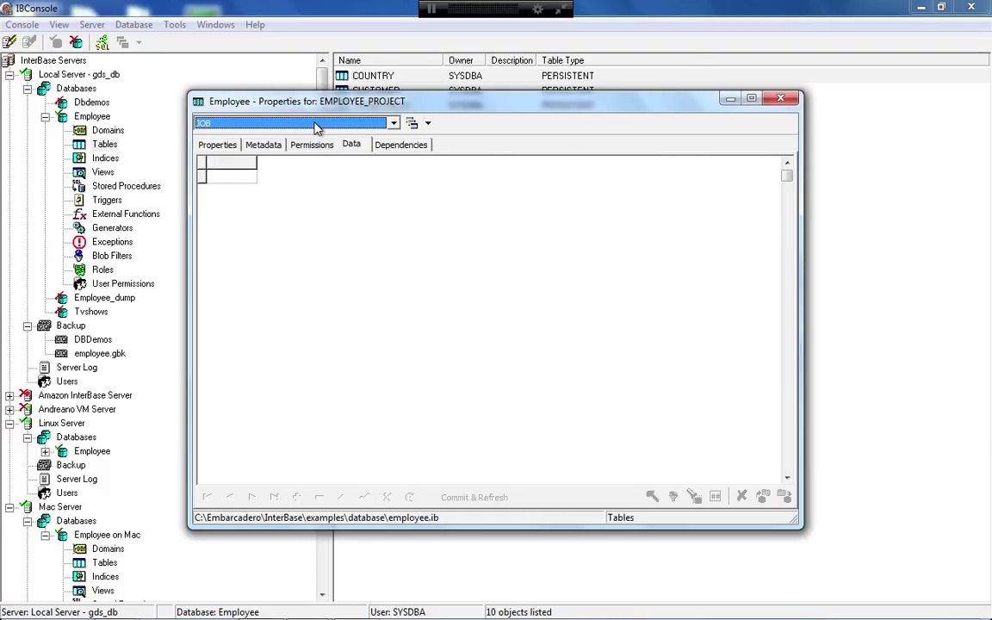
left_click(222, 127)
left_click(216, 167)
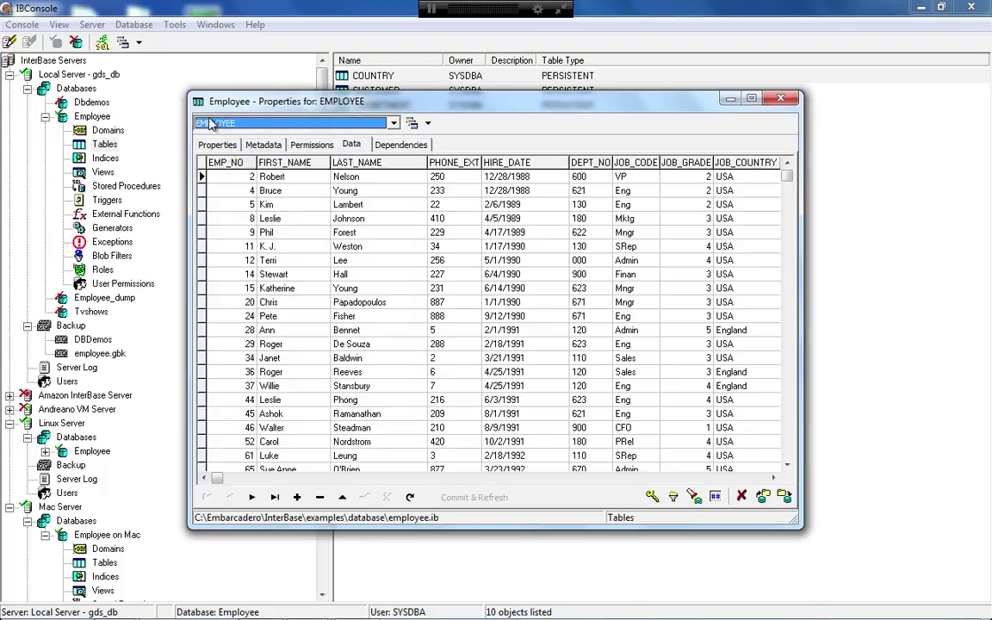
double_click(198, 103)
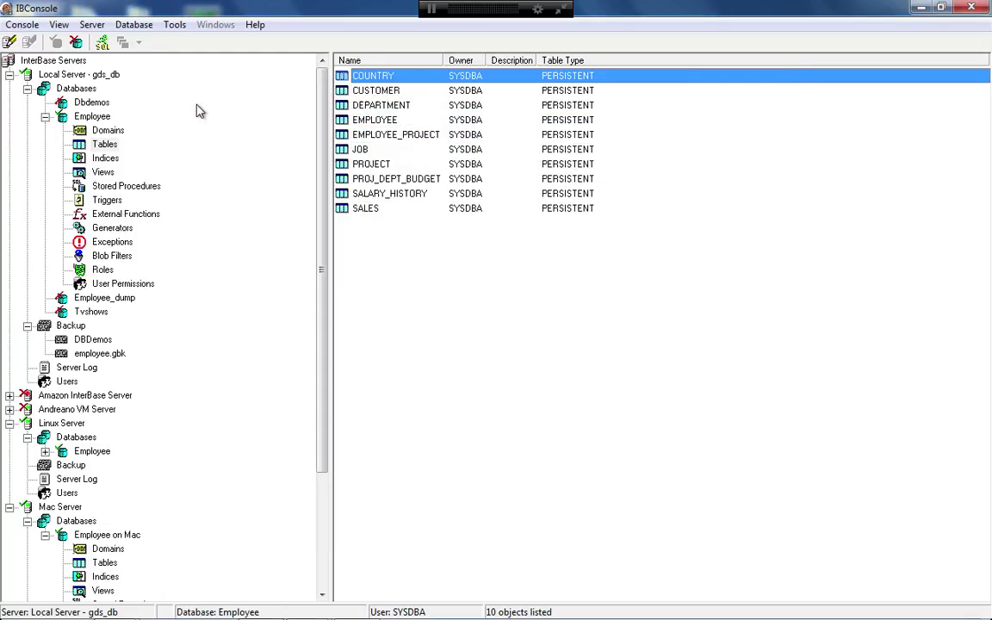
Step: List Employee's indices, stored procedures and triggers, then begin a query in Interactive SQL
left_click(105, 158)
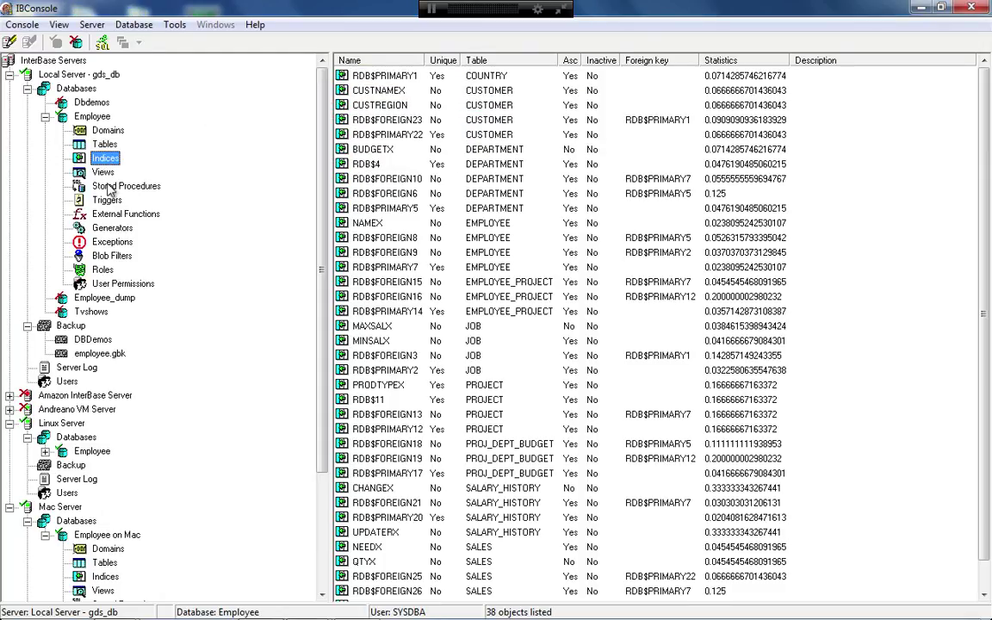
left_click(109, 187)
left_click(108, 199)
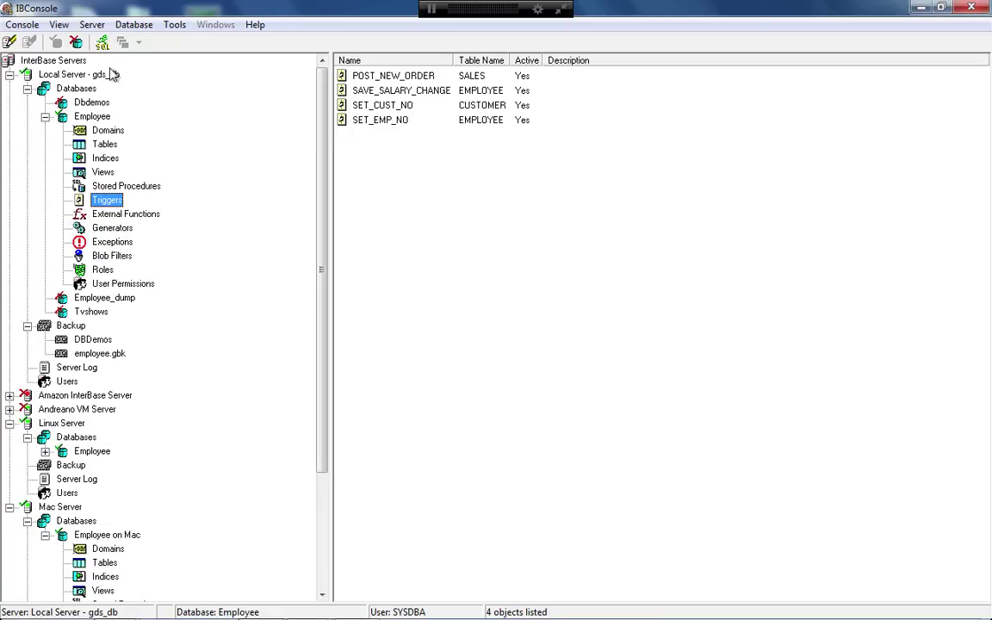
left_click(100, 41)
type("select * from employee")
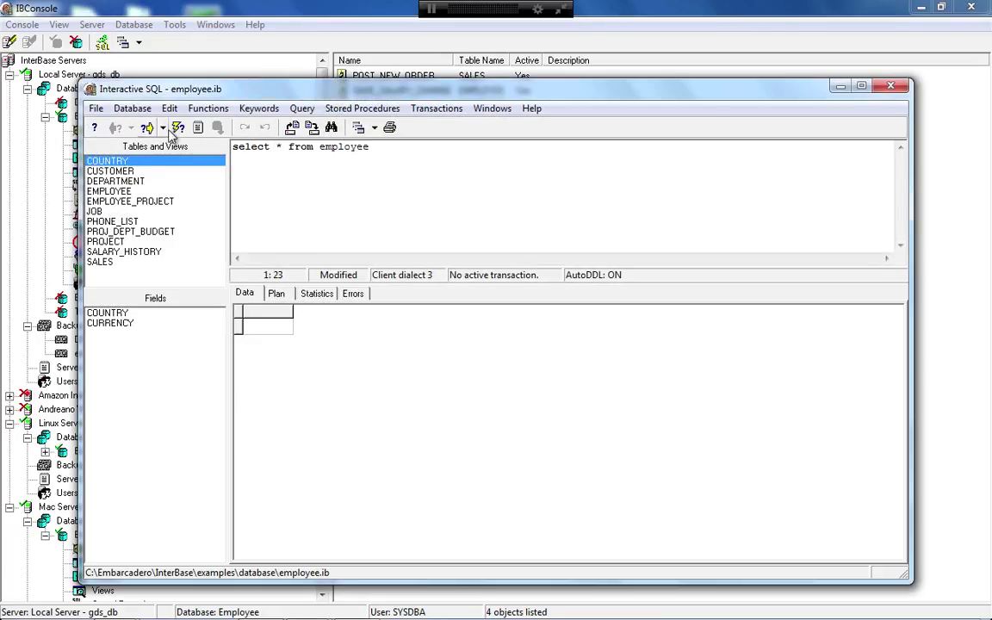
Step: Run 'select * from employee', then 'select * from all_langs'
left_click(178, 127)
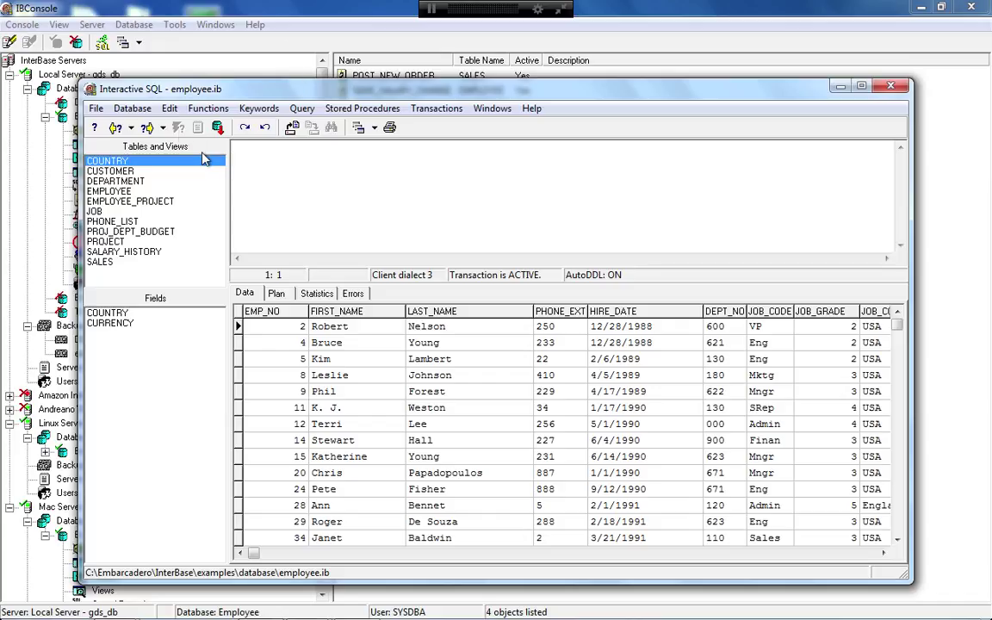
key("ctrl+p")
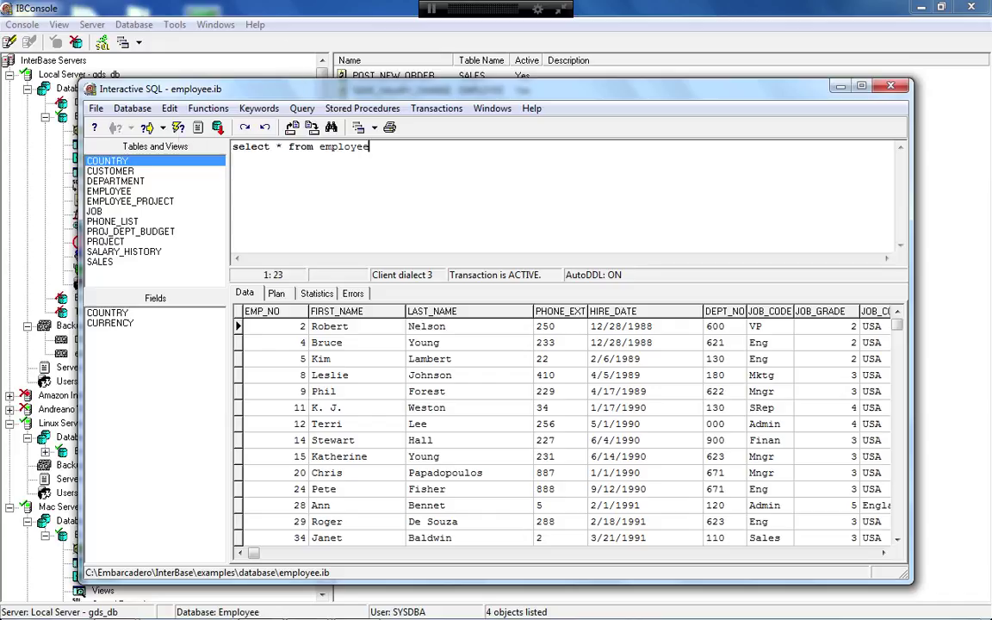
key("shift+Left")
key("shift+Left")
key("shift+Left")
key("shift+Left")
key("shift+Left")
key("shift+Left")
key("shift+Left")
key("shift+Left")
type("al")
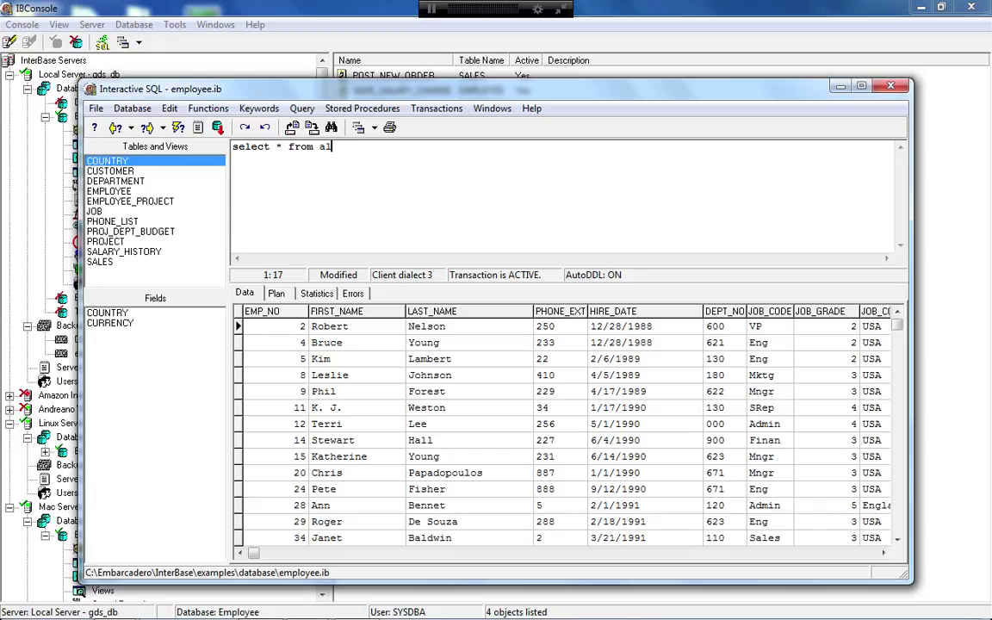
type("l_langs")
left_click(179, 129)
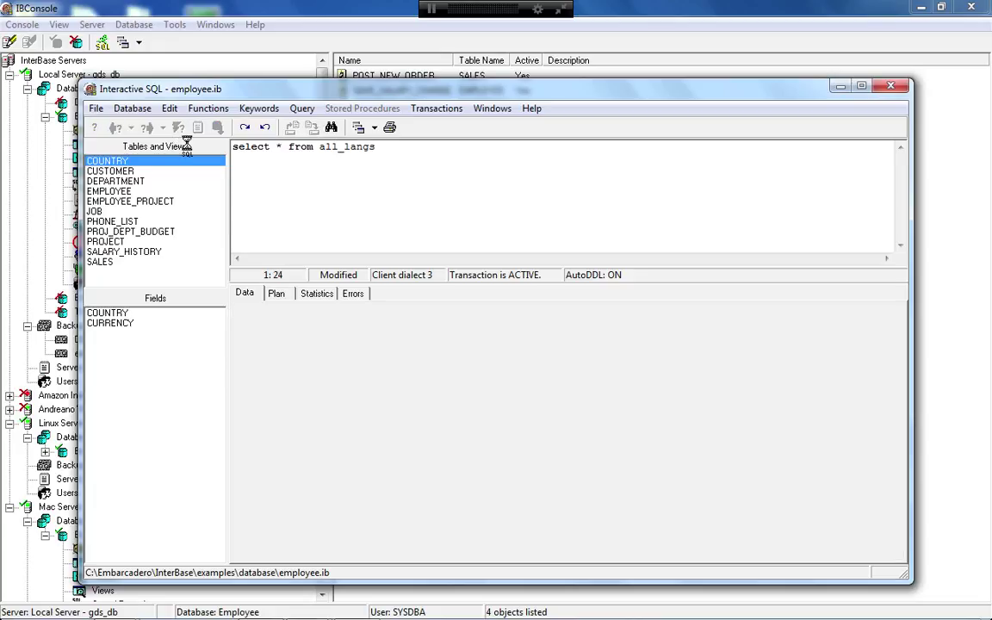
Step: Close the Interactive SQL window, committing the active transaction
left_click(90, 89)
left_click(122, 202)
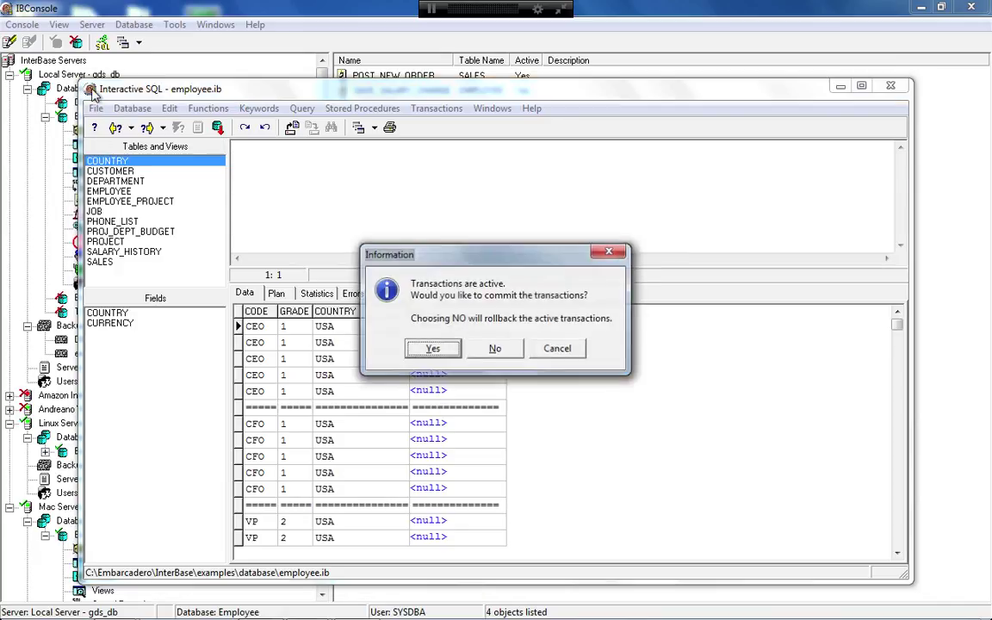
key("Return")
Step: Inspect the ALL_LANGS procedure's source, Dependencies and Permissions tabs, then close its properties
left_click(114, 186)
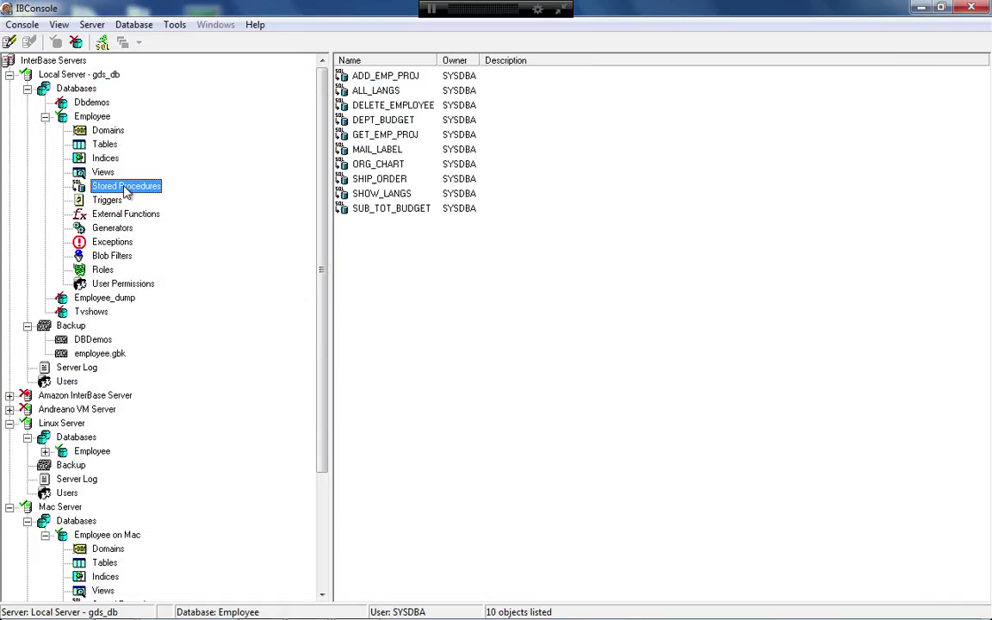
double_click(390, 93)
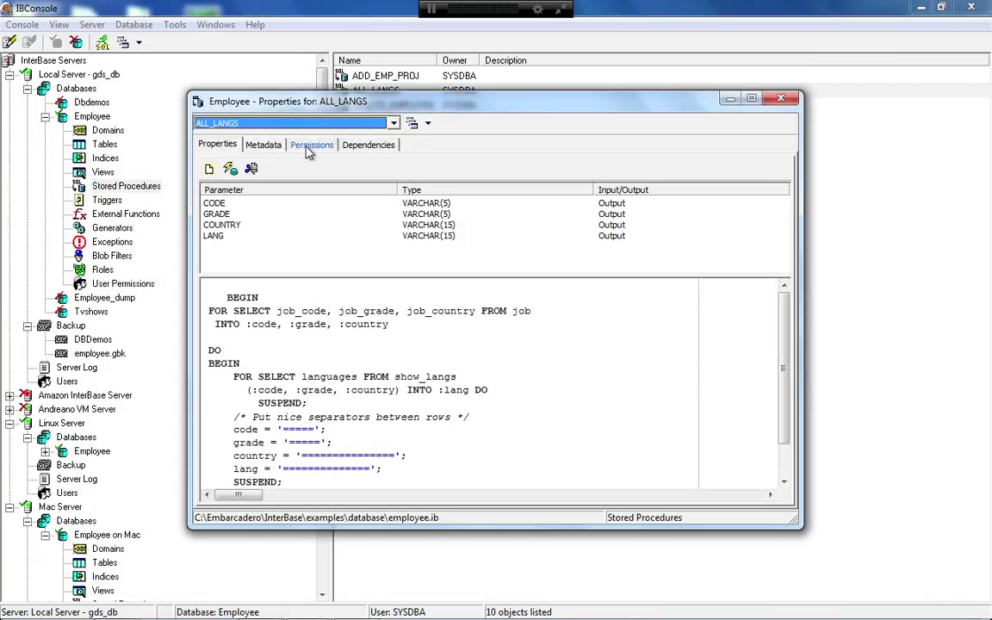
left_click(316, 350)
scroll(316, 349, "down", 1)
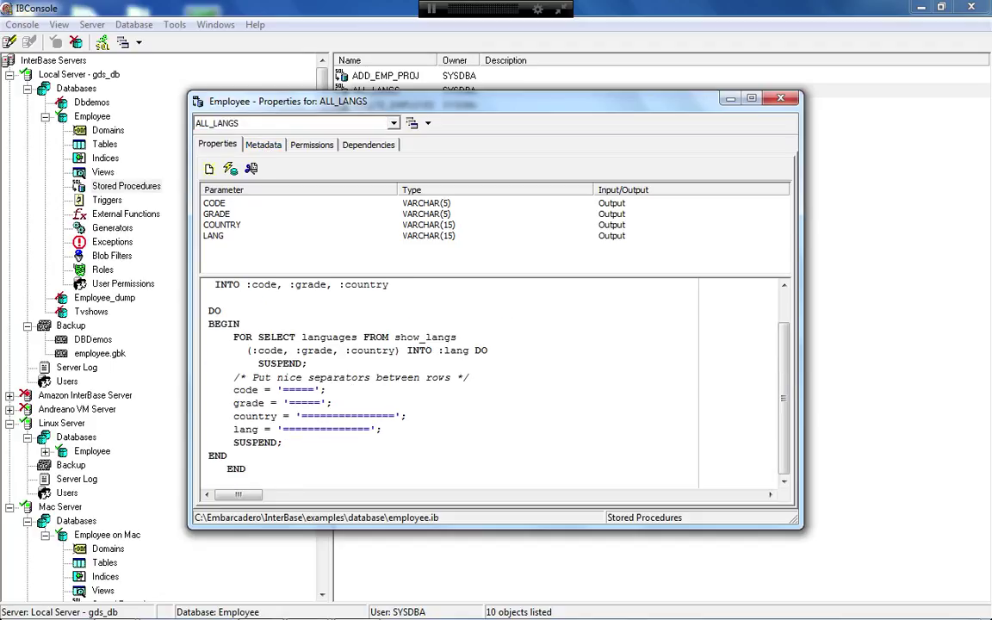
left_click(360, 145)
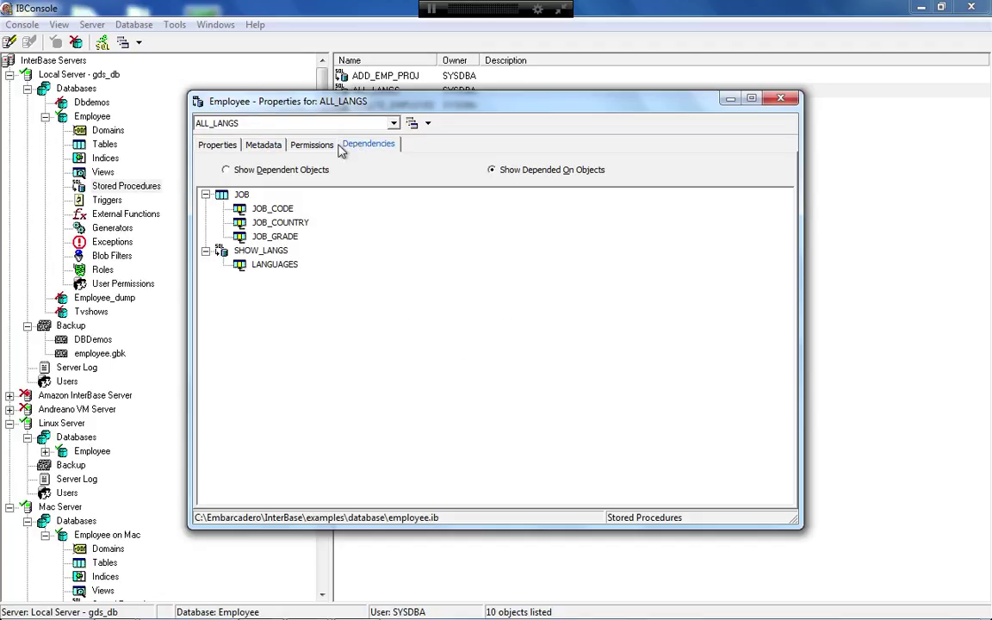
left_click(306, 148)
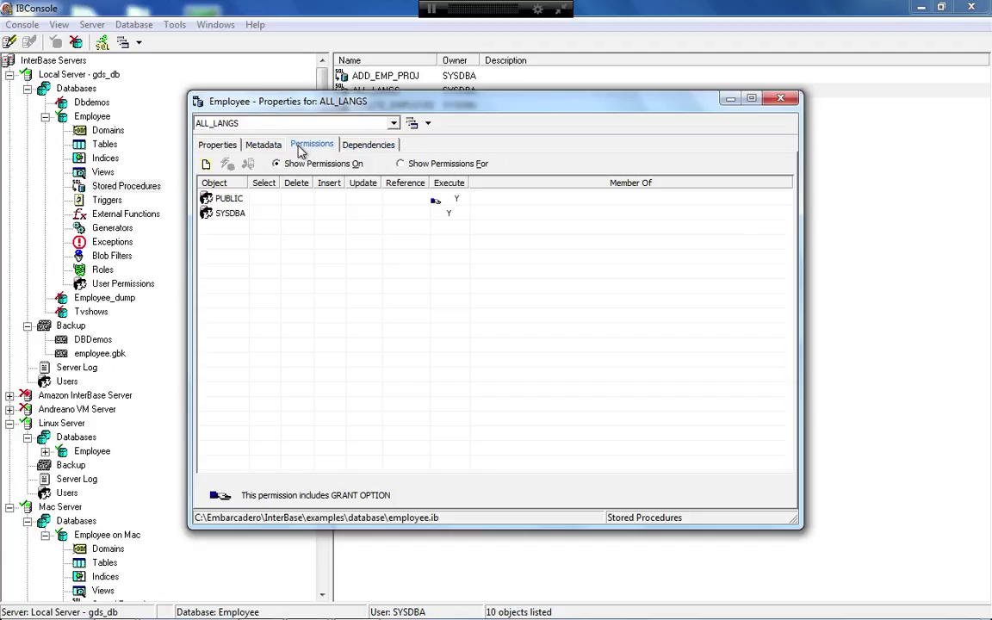
double_click(198, 103)
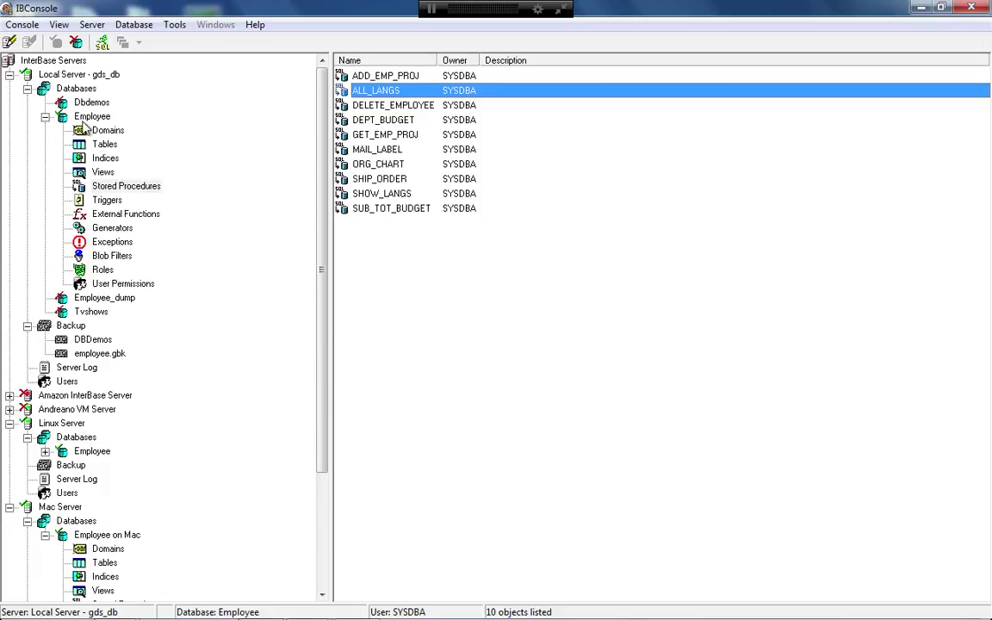
Step: Disconnect the Employee database
left_click(90, 117)
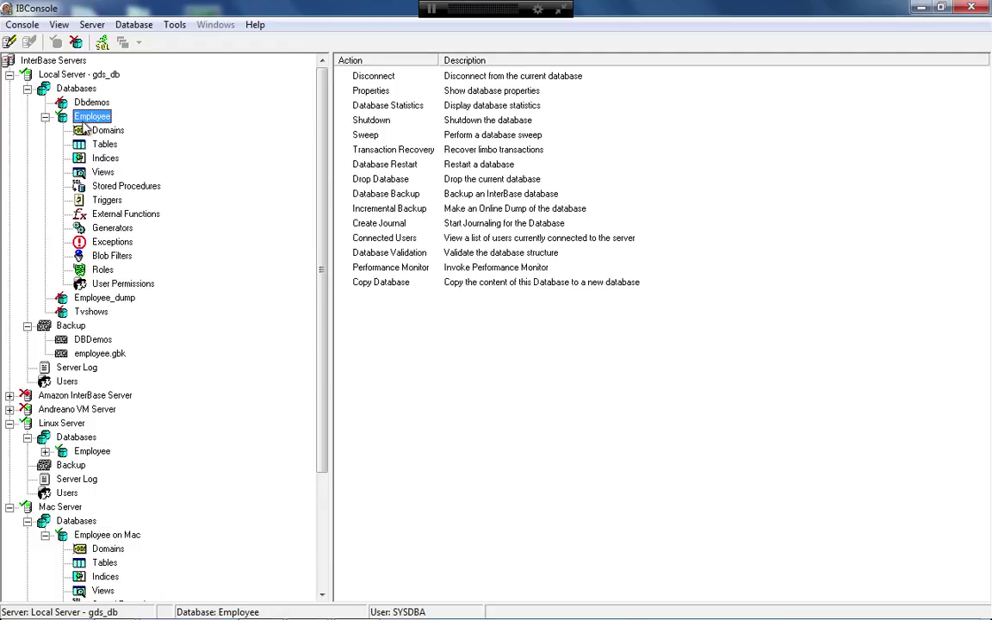
right_click(84, 124)
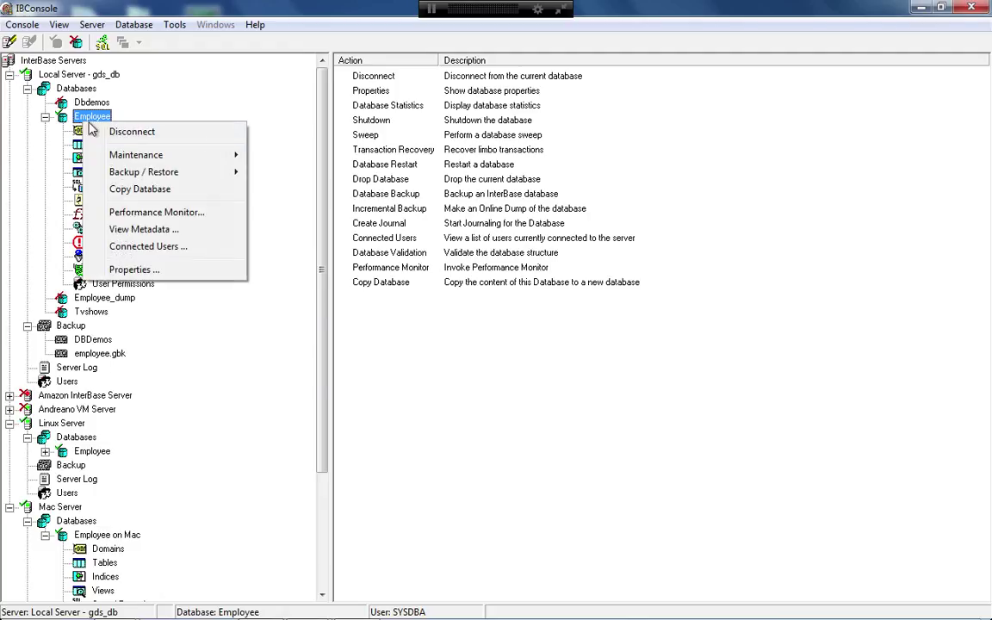
left_click(101, 131)
key("Return")
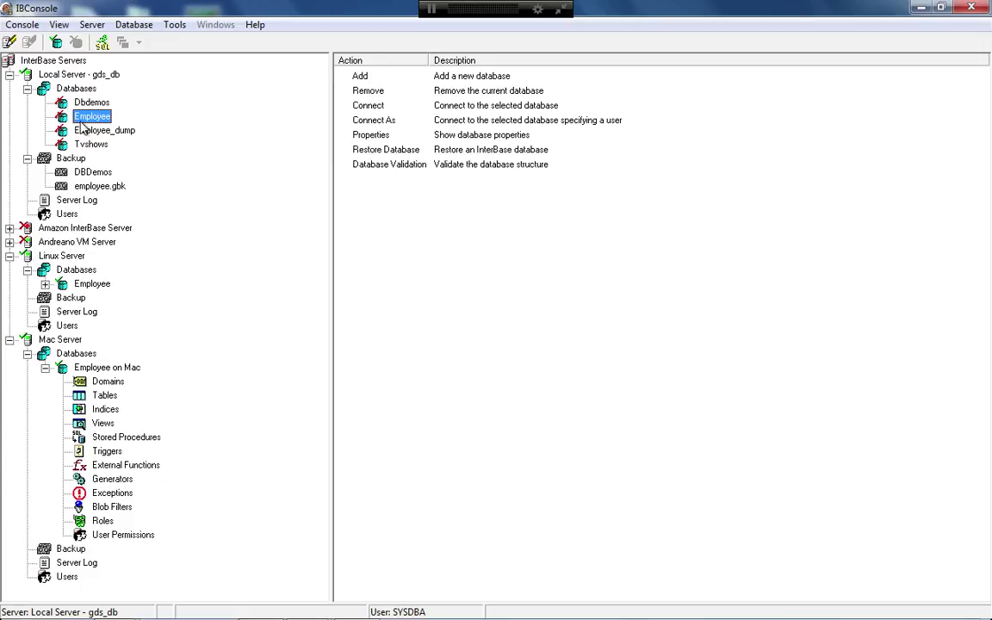
Step: Reconnect to the Employee database using the SYSDBA login
right_click(84, 127)
left_click(110, 171)
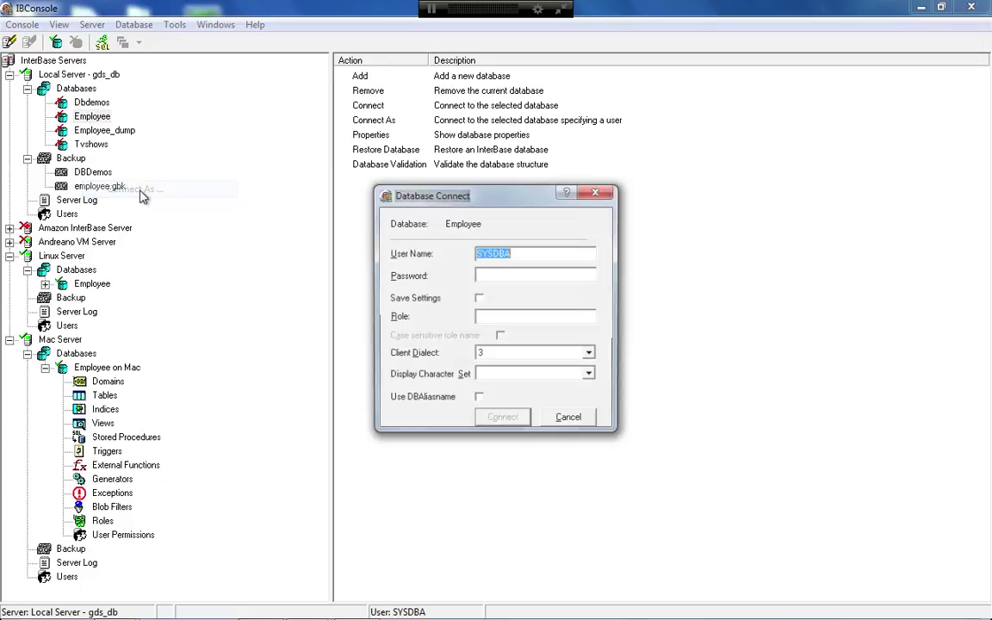
left_click(534, 276)
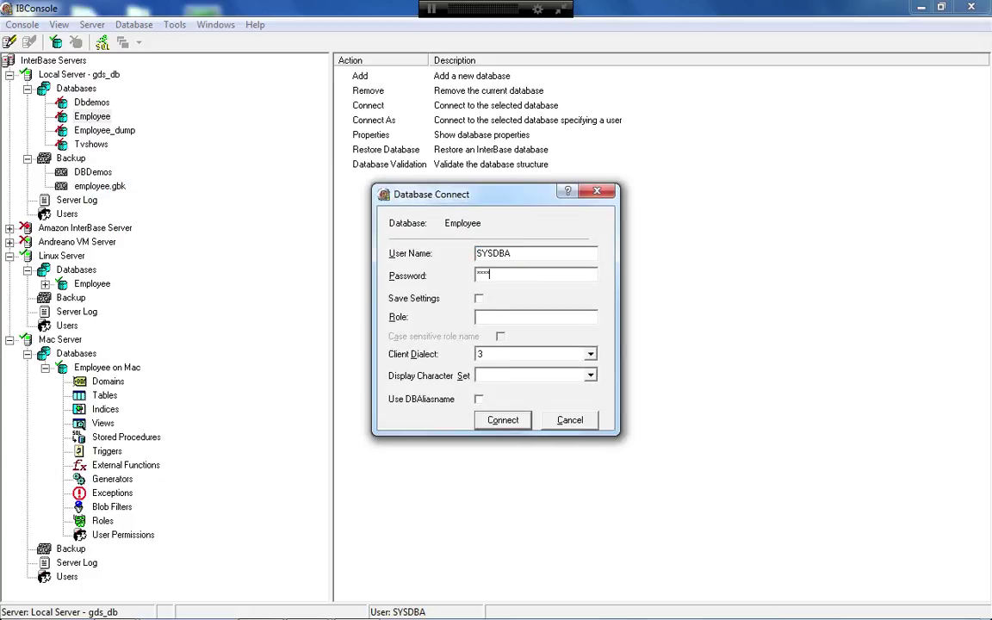
key("Return")
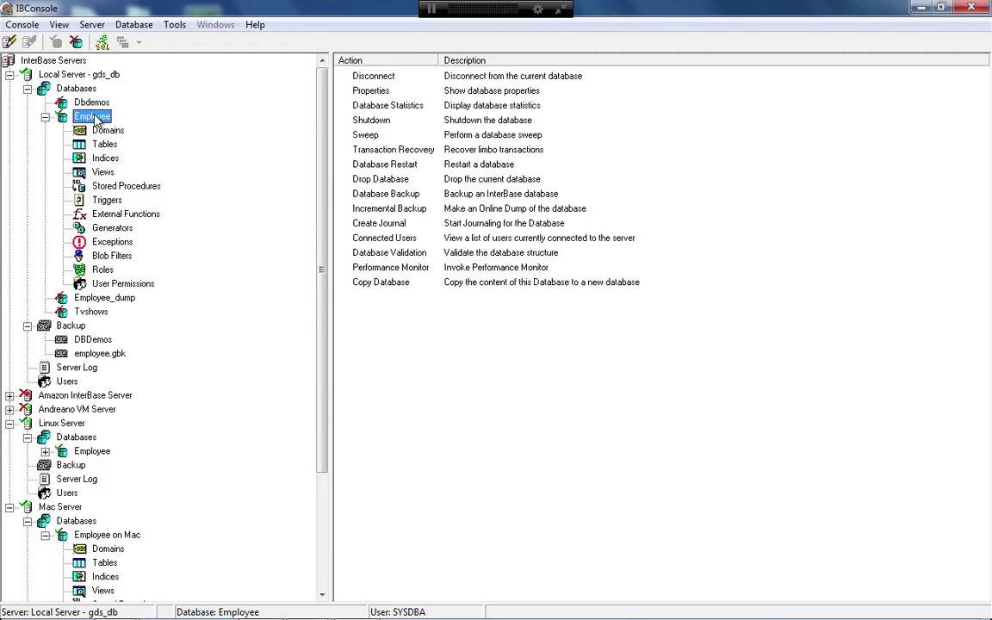
right_click(96, 119)
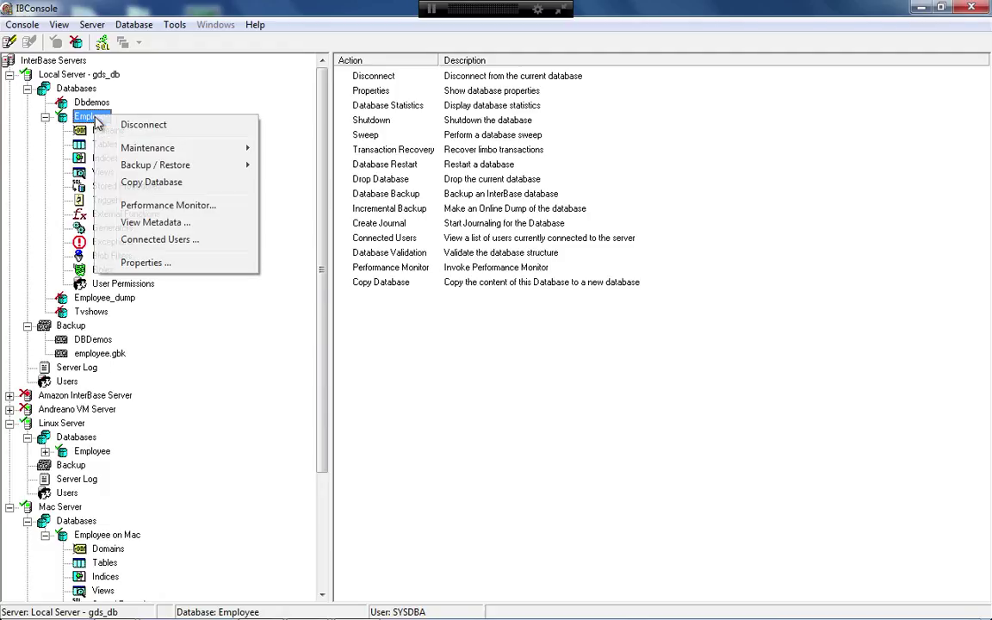
Step: Close the Employee database properties unchanged and disconnect the database
left_click(130, 240)
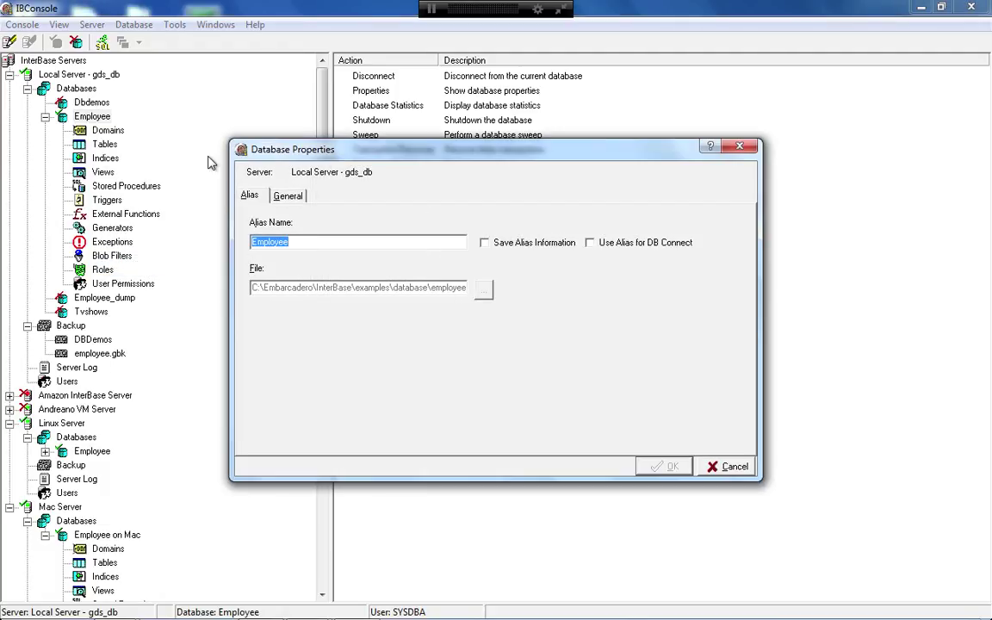
key("Escape")
left_click(76, 42)
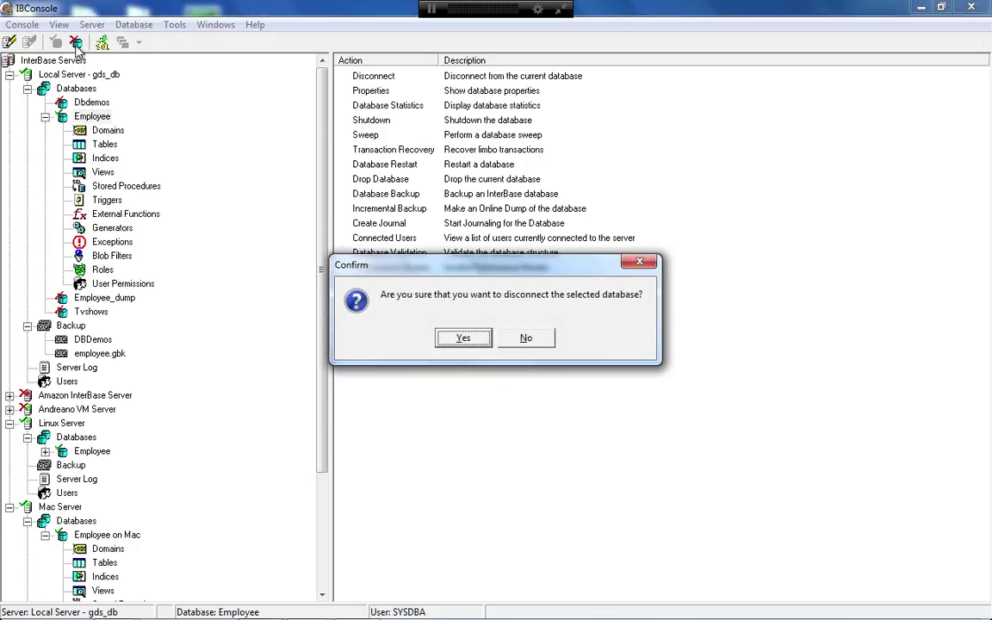
key("Return")
Step: Check the database file path in Employee's properties, then reconnect to Employee
right_click(89, 123)
left_click(129, 245)
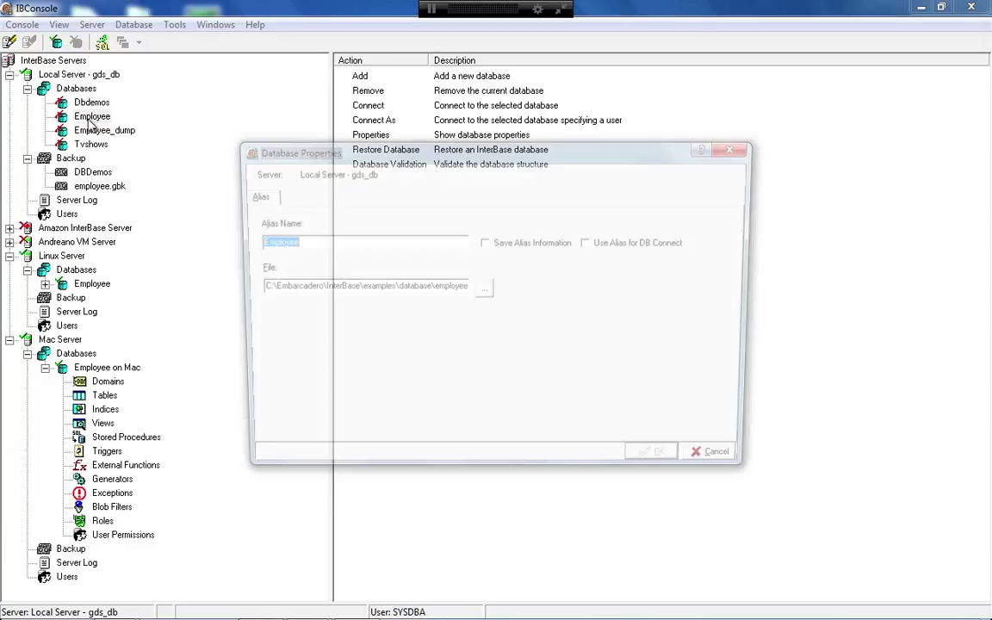
key("Tab")
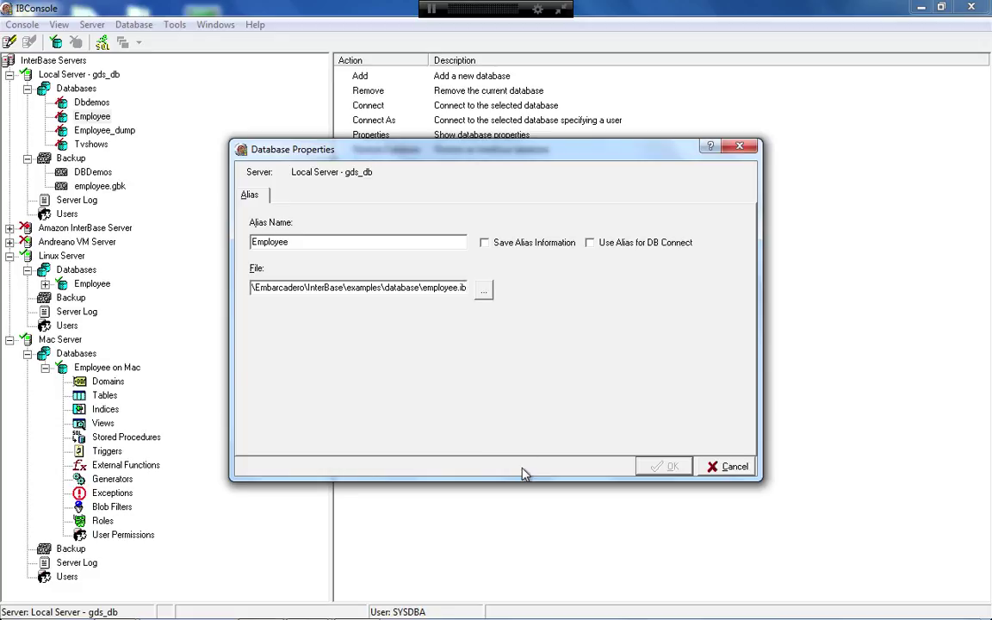
key("Escape")
double_click(93, 118)
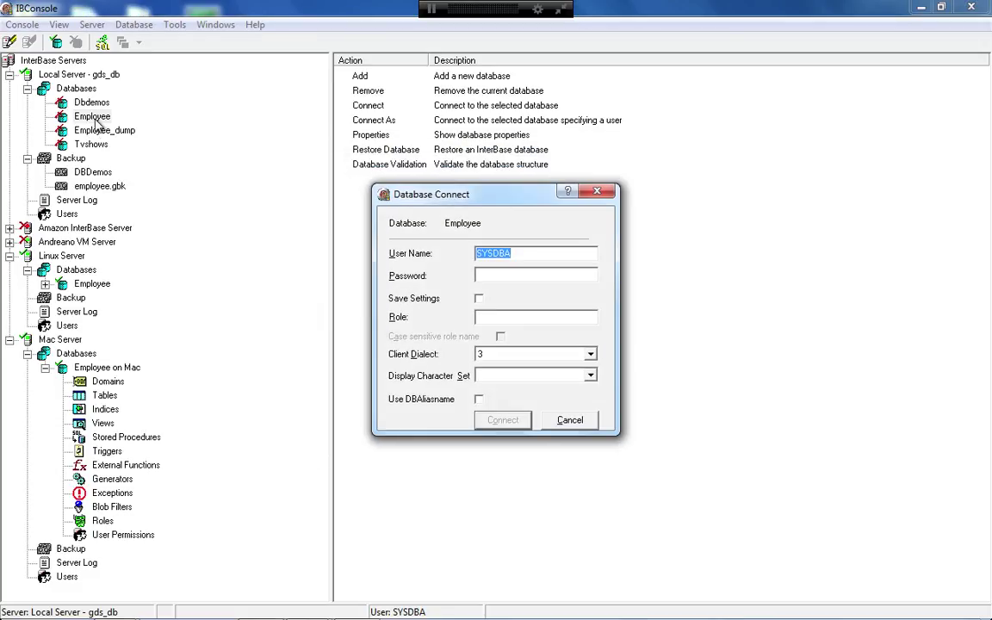
key("Tab")
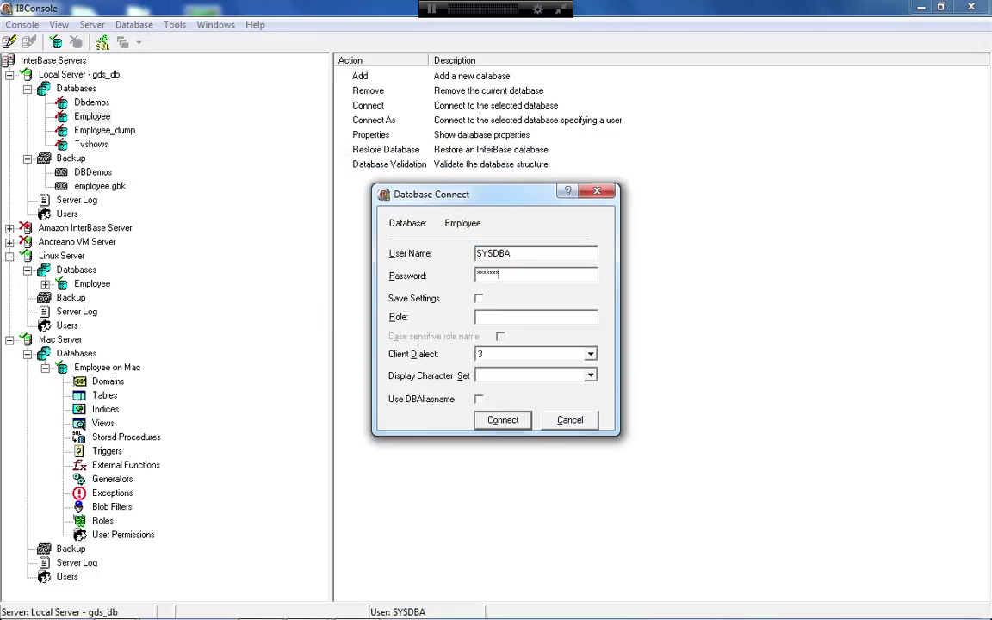
key("Return")
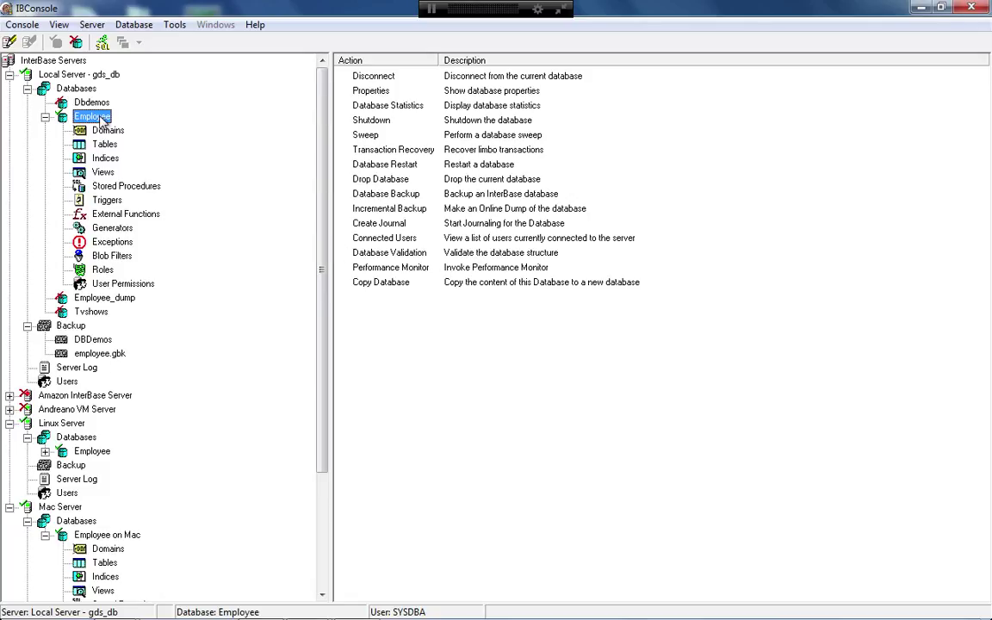
Step: Disconnect Employee again and briefly view its database properties
right_click(102, 120)
left_click(122, 127)
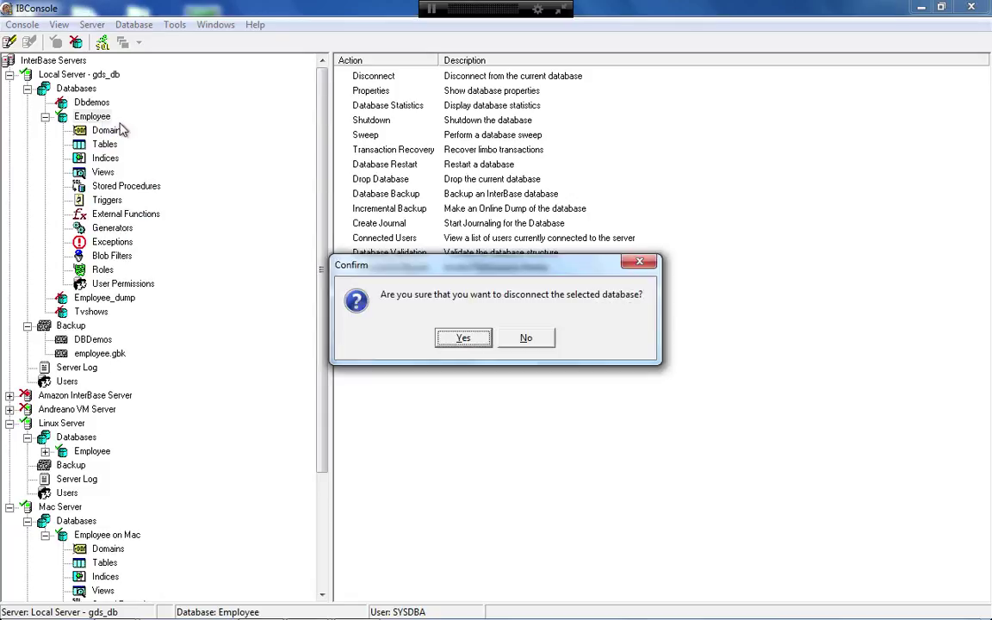
key("Return")
right_click(104, 117)
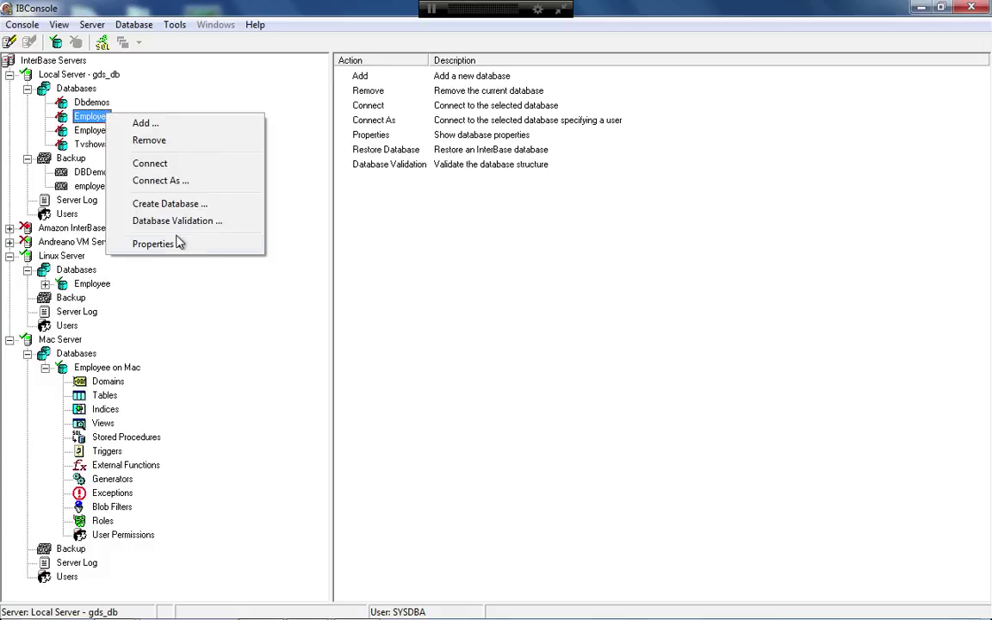
left_click(180, 244)
key("Escape")
Step: Reconnect to Employee with the SYSDBA password
double_click(93, 117)
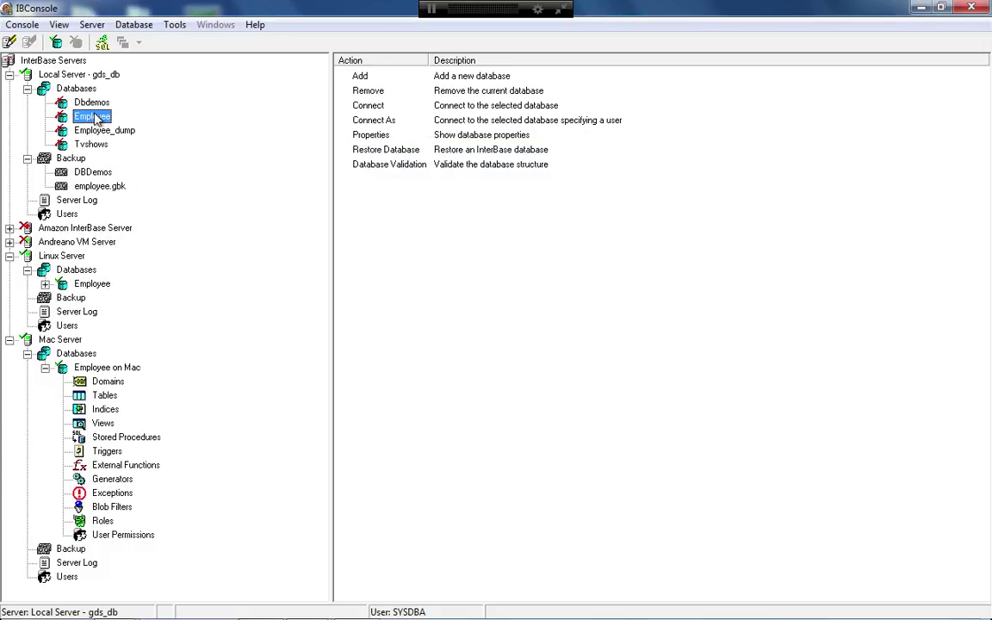
key("Tab")
type("masterkey")
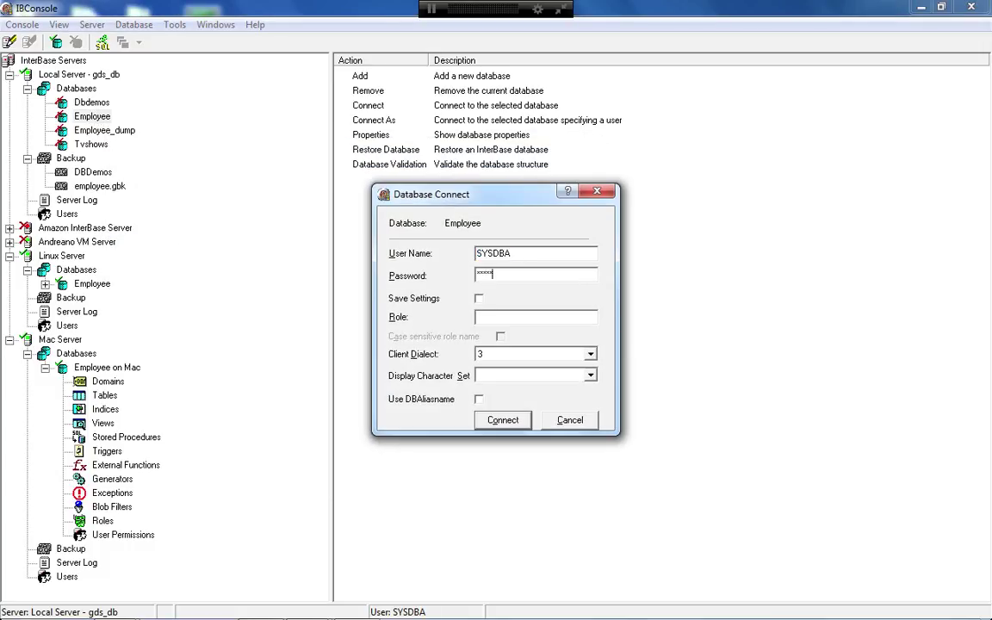
key("Return")
right_click(97, 119)
Step: Set Embedded User Authentication to Enabled on the General tab and save the properties
left_click(137, 238)
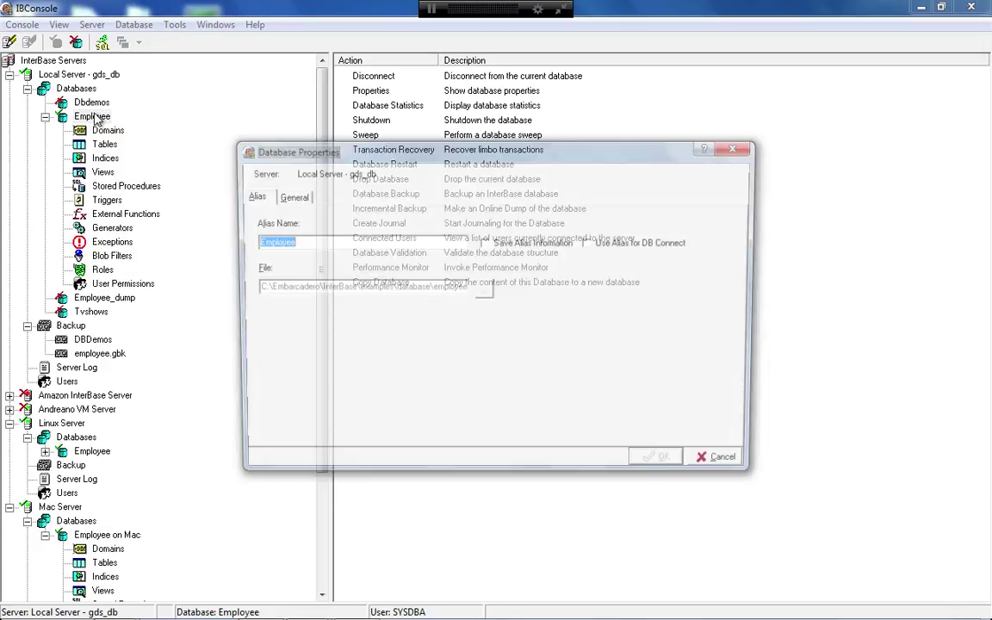
left_click(286, 198)
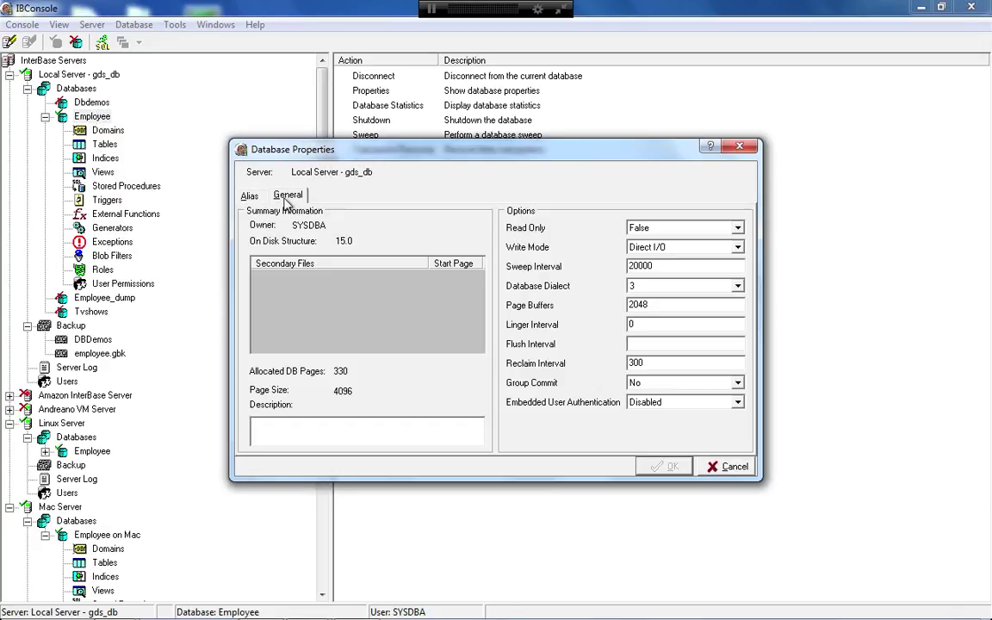
left_click(669, 403)
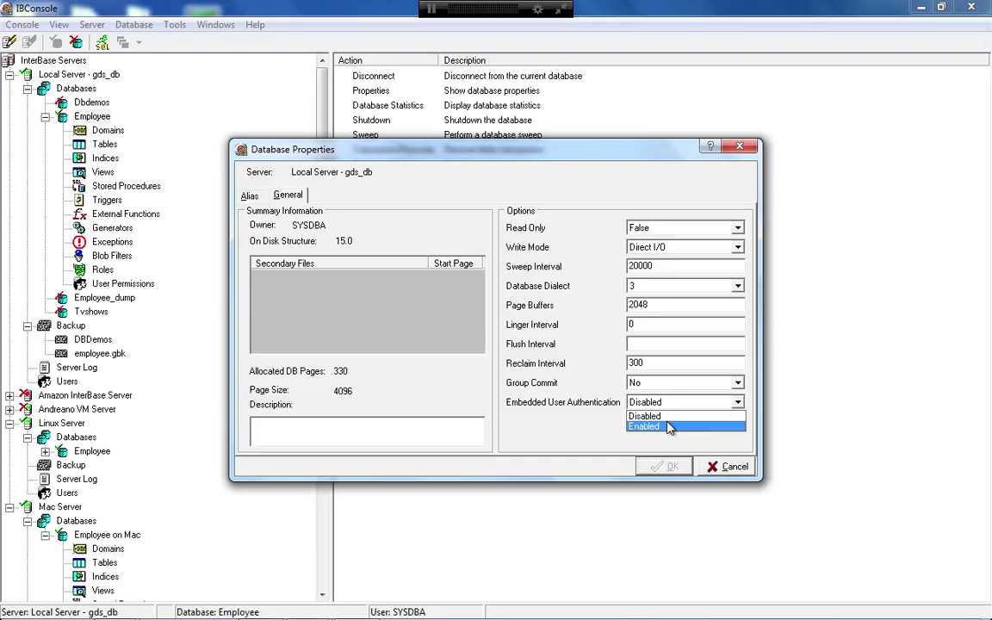
left_click(669, 426)
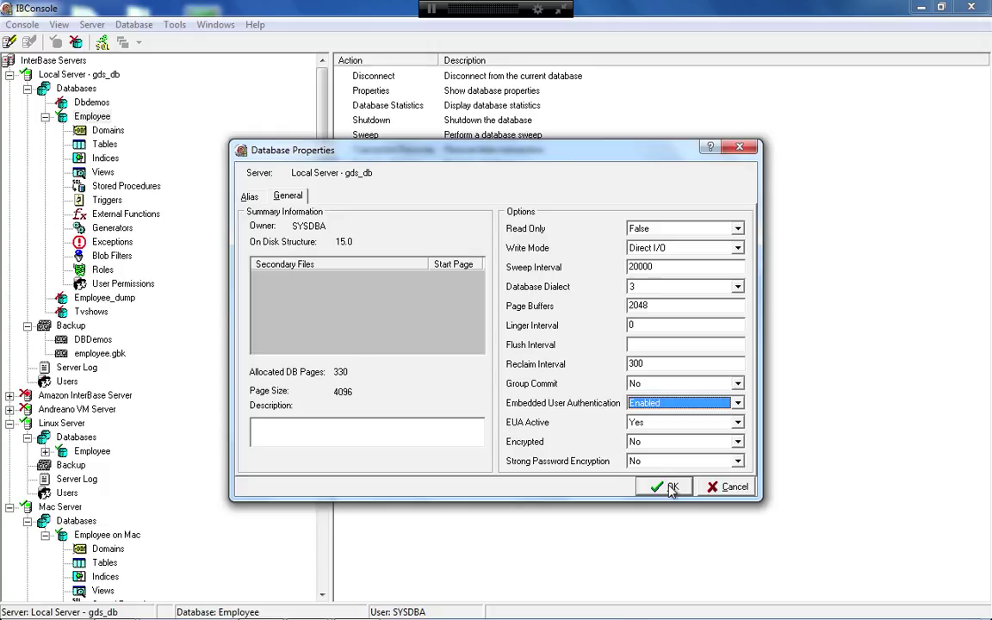
left_click(671, 487)
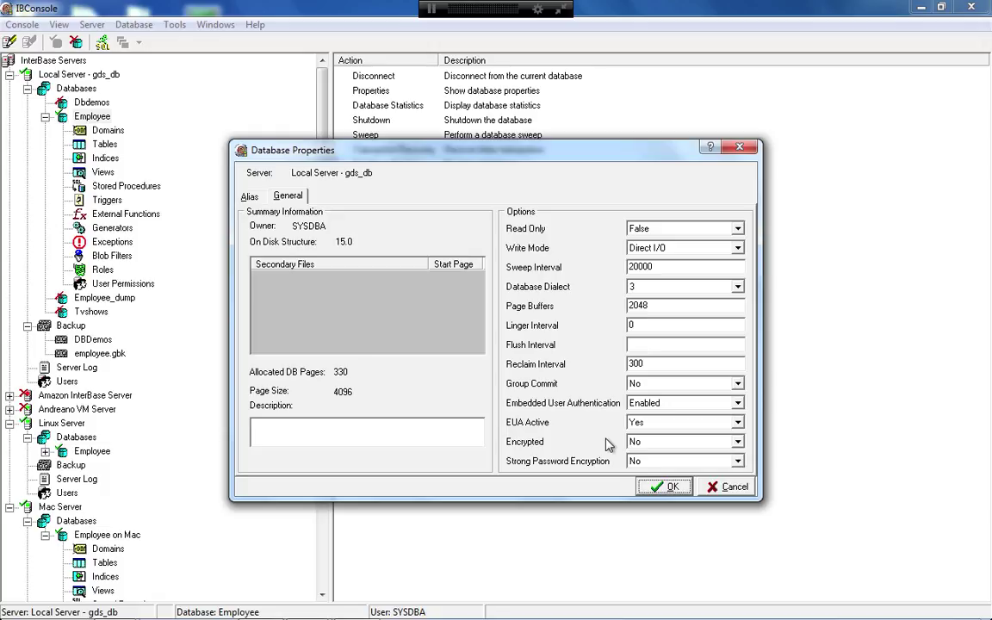
left_click(669, 487)
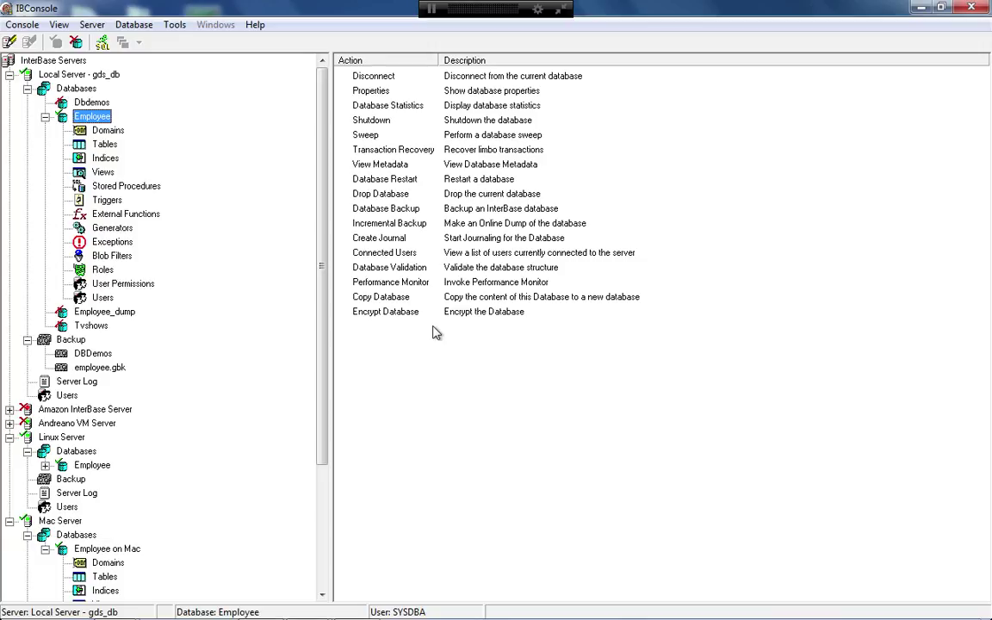
Step: Launch the Encryption Wizard for Employee and move past the welcome page
right_click(99, 117)
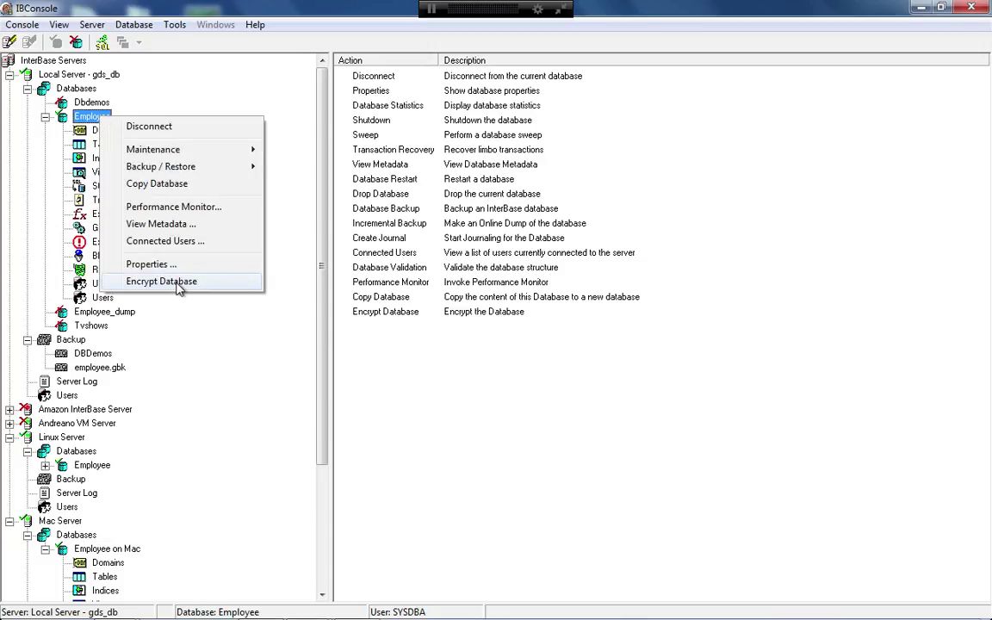
left_click(178, 282)
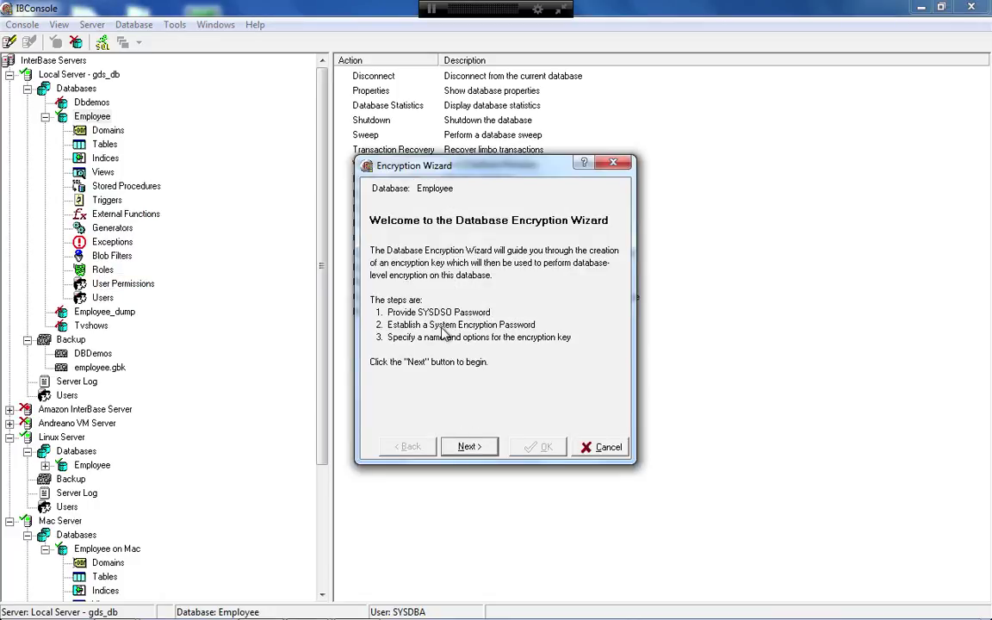
left_click(473, 445)
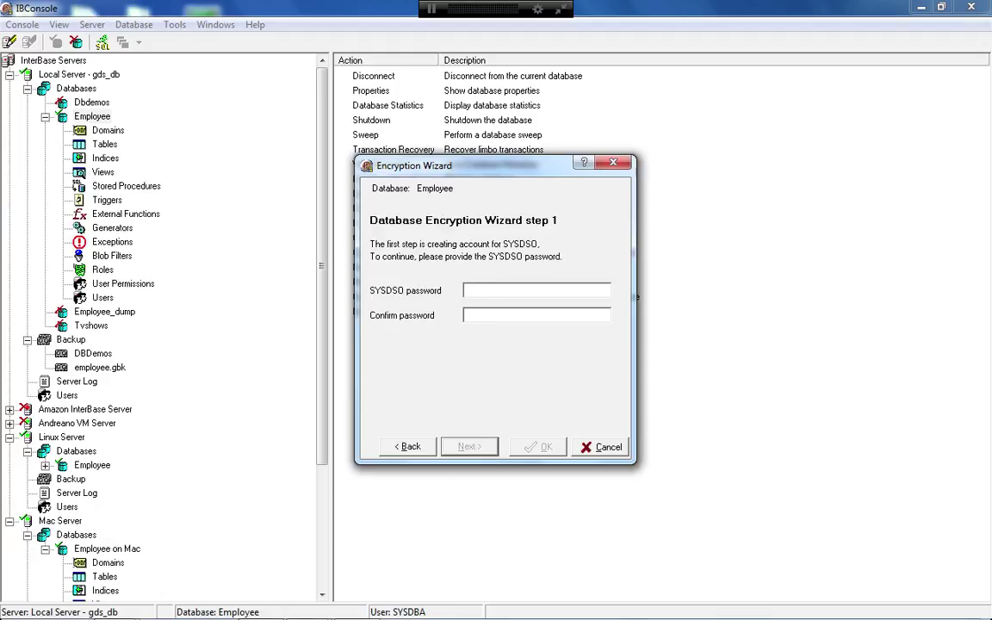
Step: Enter and confirm the SYSDSO account password
type("********")
key("BackSpace")
key("BackSpace")
key("BackSpace")
key("BackSpace")
key("BackSpace")
key("BackSpace")
key("BackSpace")
key("BackSpace")
type("*********")
key("Tab")
type("*********")
Step: Enter and confirm the system encryption password on wizard step 2
left_click(468, 446)
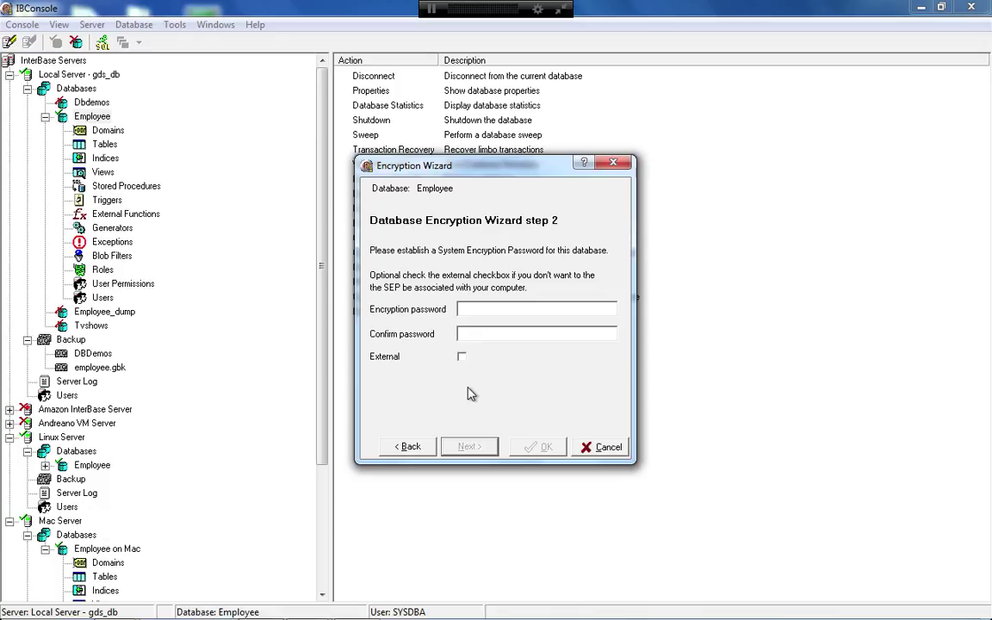
type("masterkey")
key("Tab")
type("masterkey")
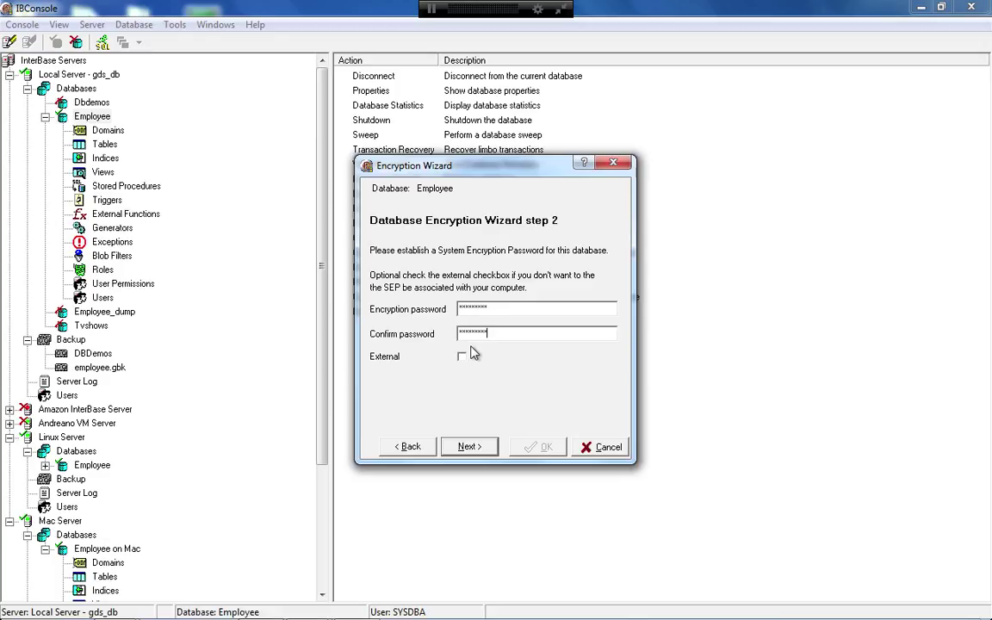
Step: Leave the External option unchecked and proceed to the encryption key options
left_click(461, 357)
left_click(462, 358)
left_click(473, 447)
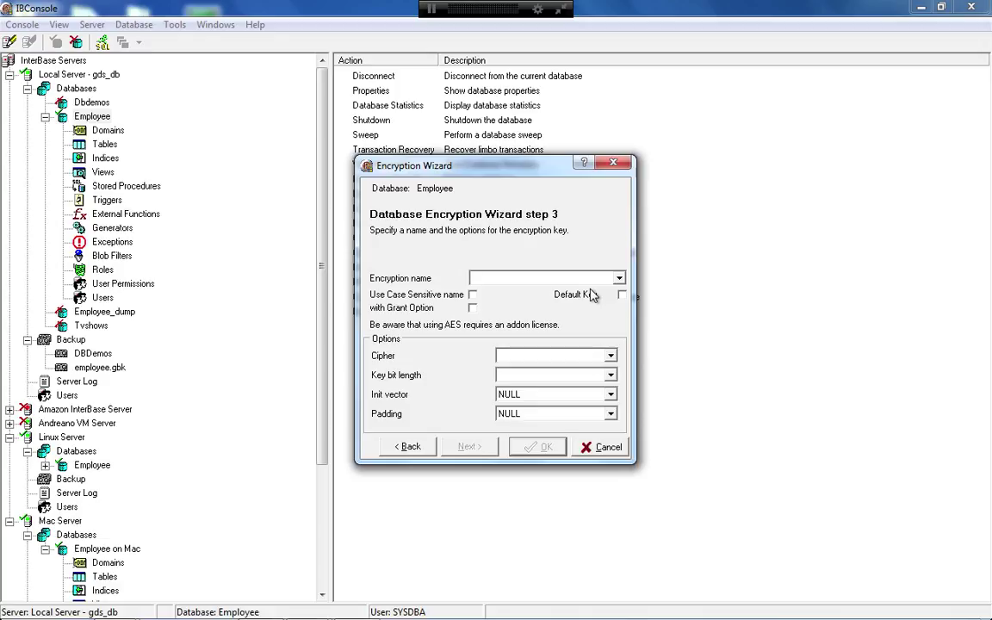
Step: Name the key MYKEY and pick the DES 56-bit cipher, after briefly trying AES 128-bit
type("MYKEY")
key("Tab")
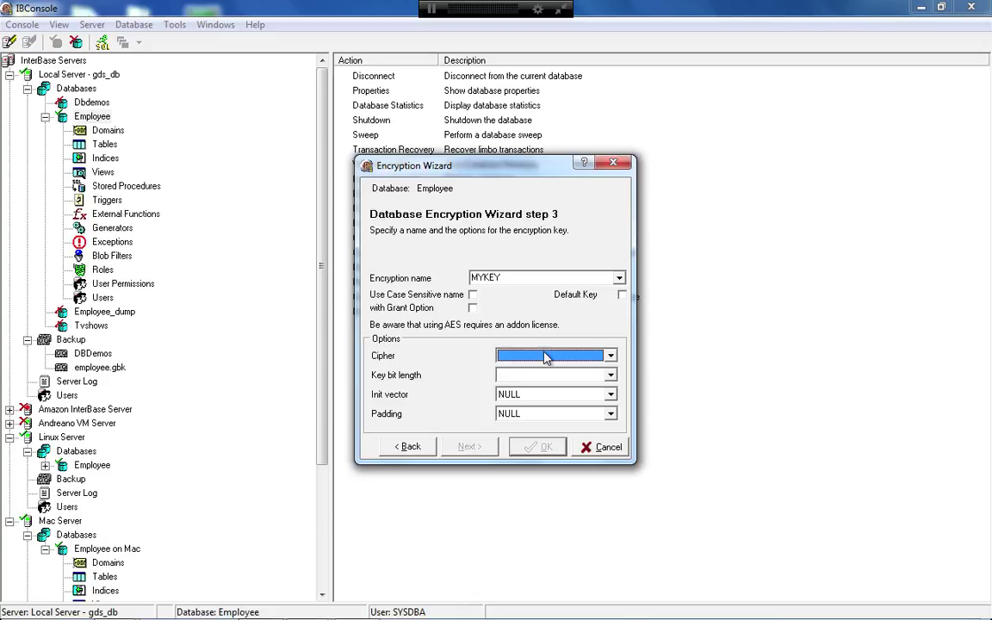
left_click(534, 355)
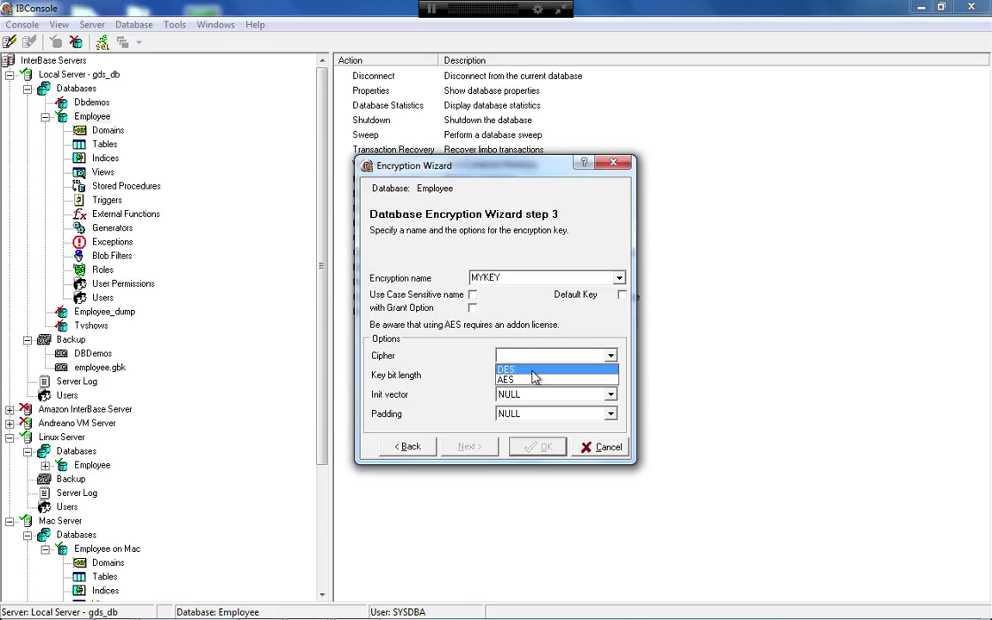
left_click(532, 369)
key("alt+Down")
left_click(534, 371)
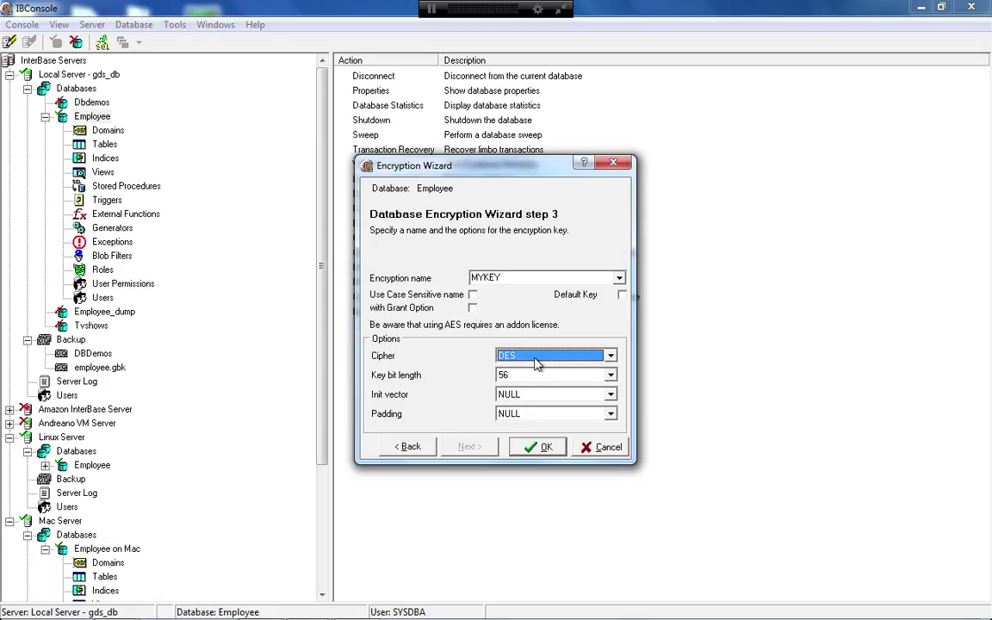
left_click(534, 360)
left_click(532, 374)
left_click(523, 377)
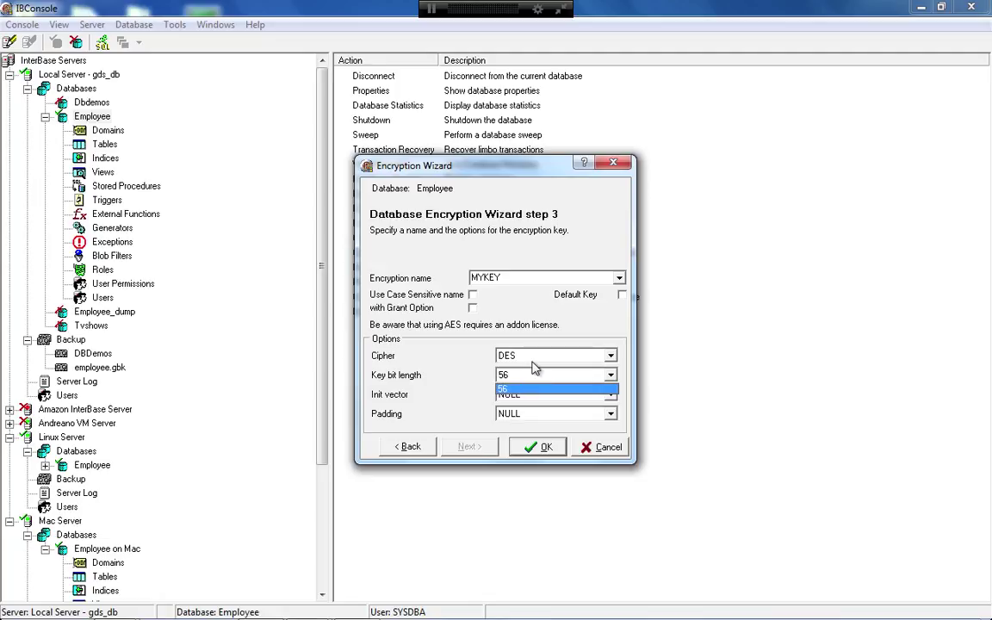
left_click(534, 356)
left_click(529, 381)
left_click(530, 377)
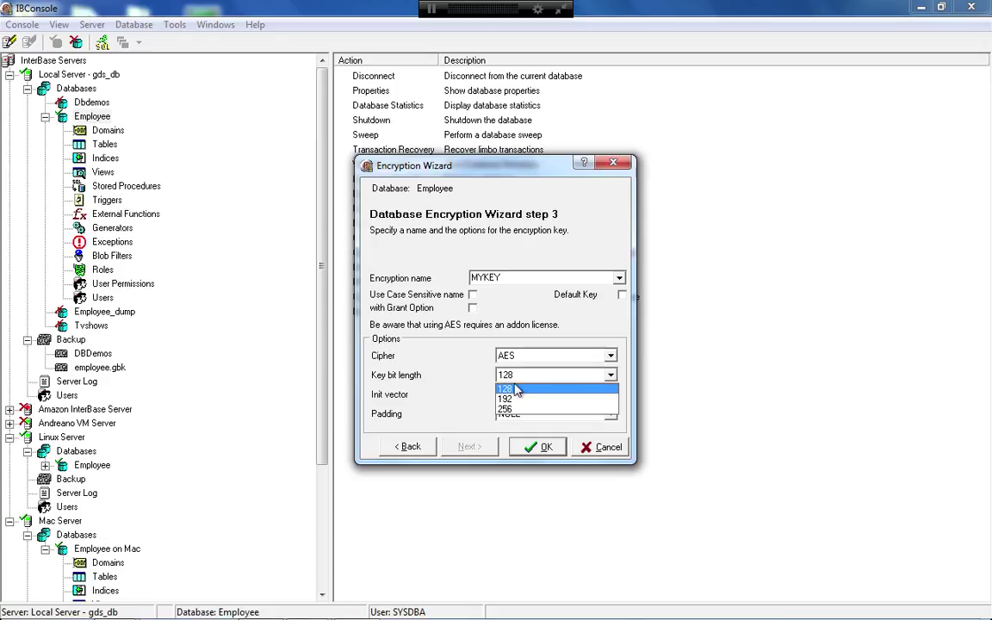
left_click(529, 376)
left_click(521, 356)
left_click(520, 370)
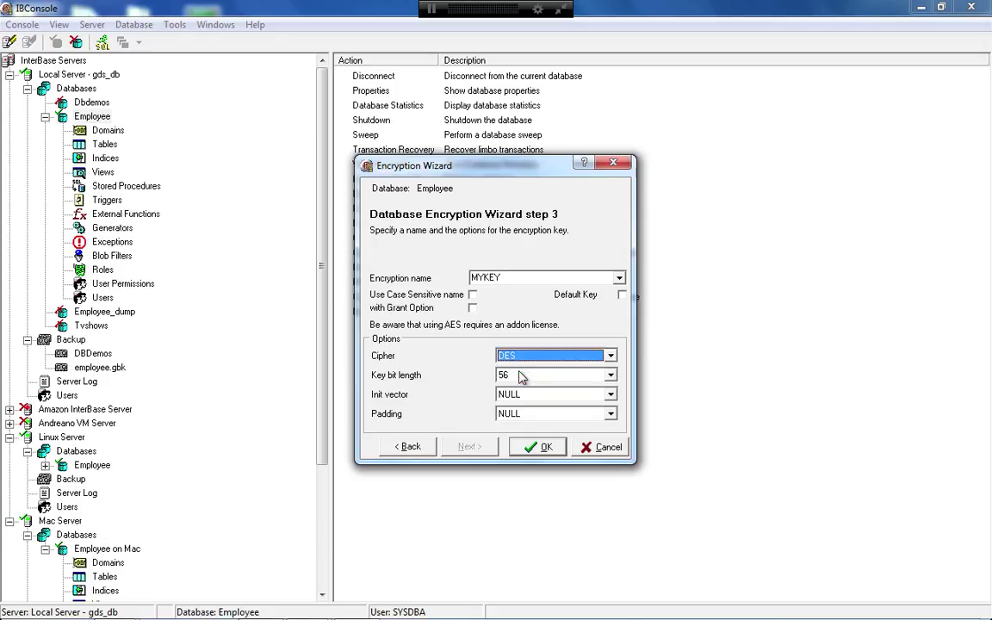
Step: Set init vector and padding to random, run the encryption, then list Employee's tables
left_click(522, 395)
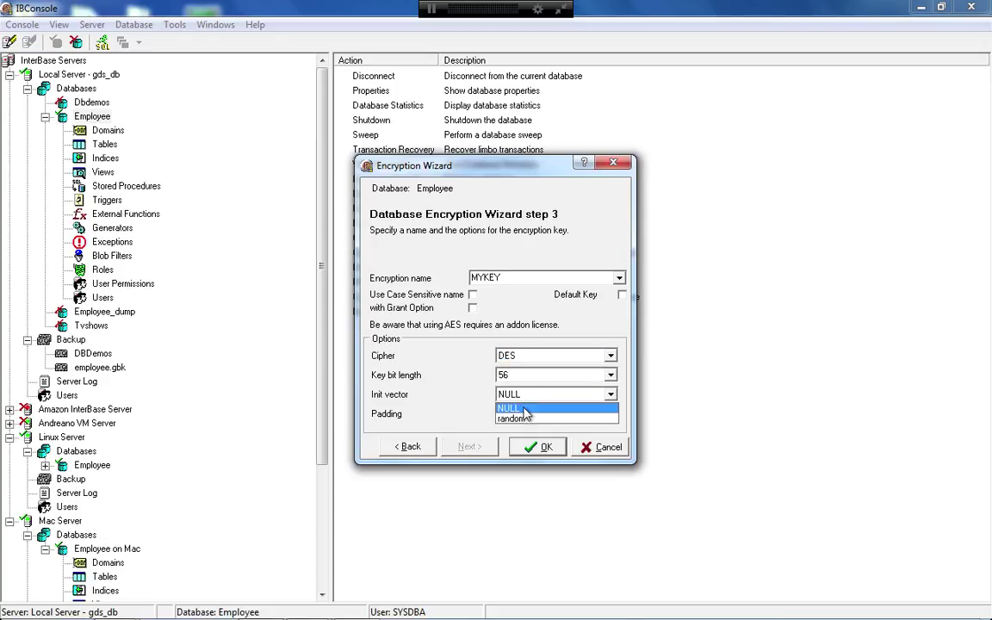
left_click(526, 418)
left_click(524, 413)
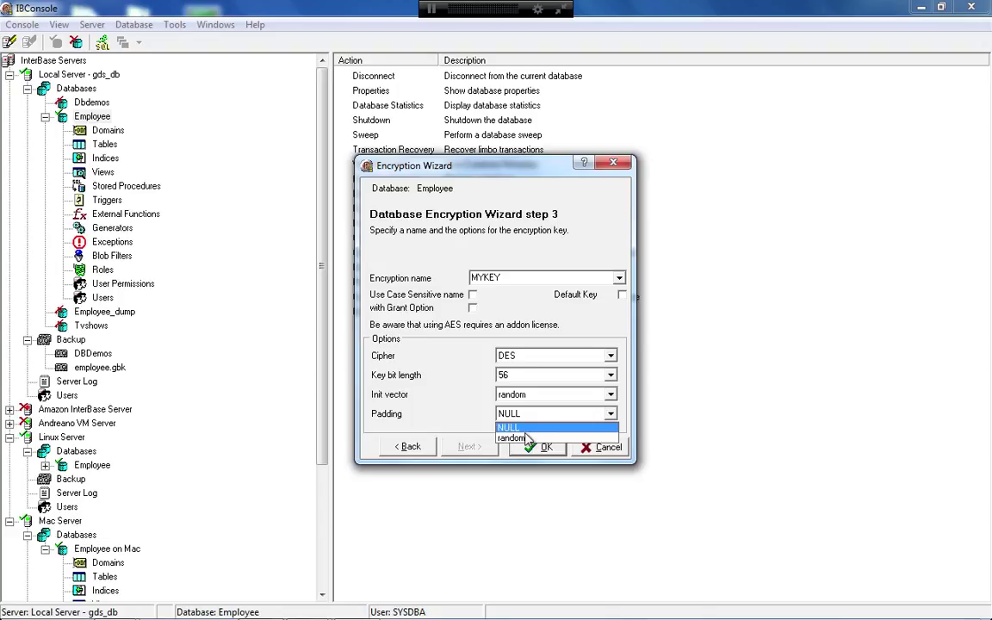
left_click(527, 436)
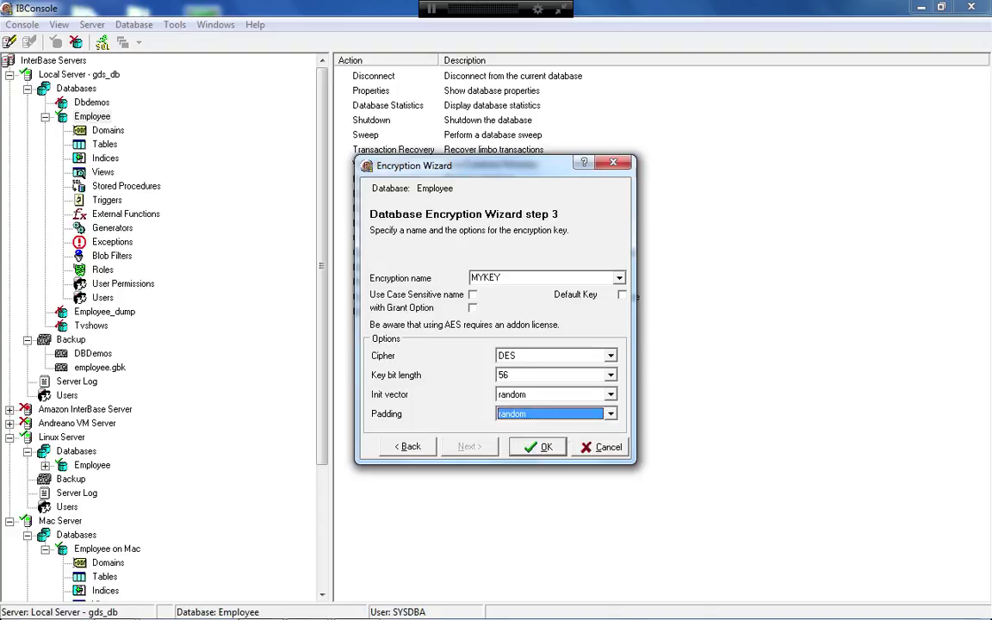
double_click(485, 278)
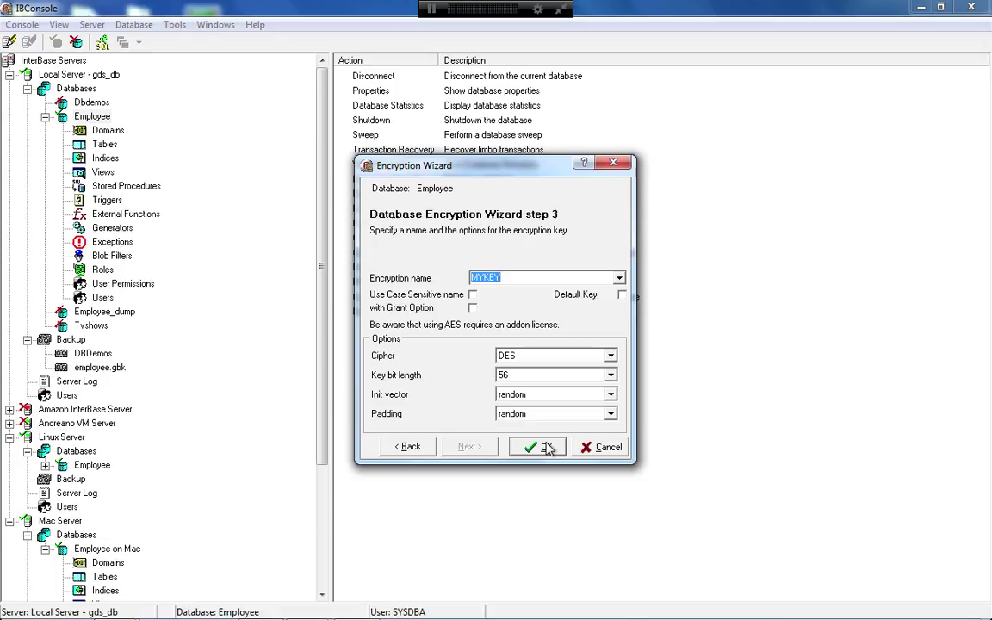
left_click(546, 448)
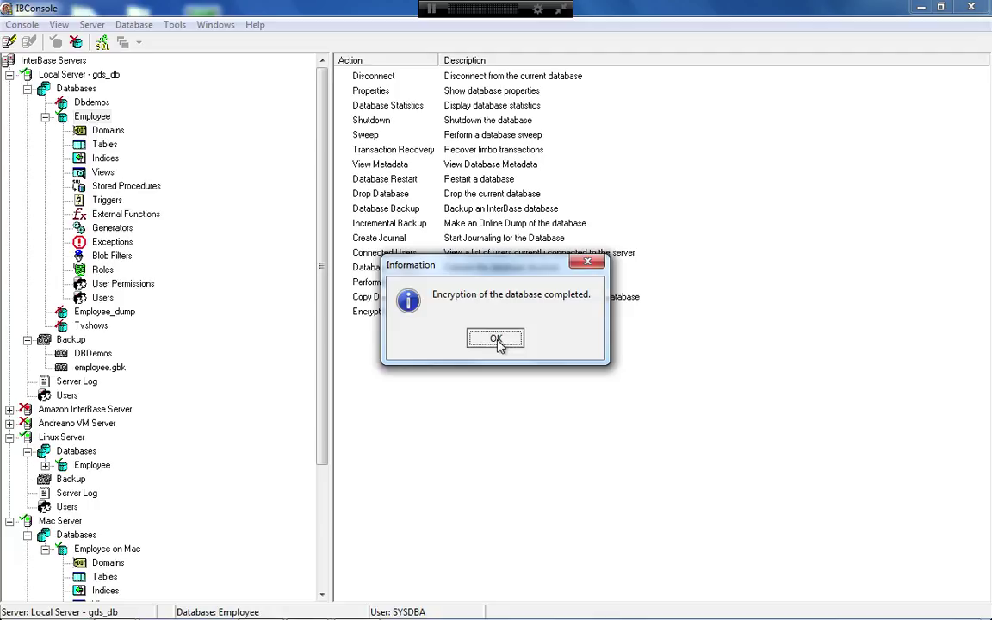
left_click(496, 339)
left_click(103, 145)
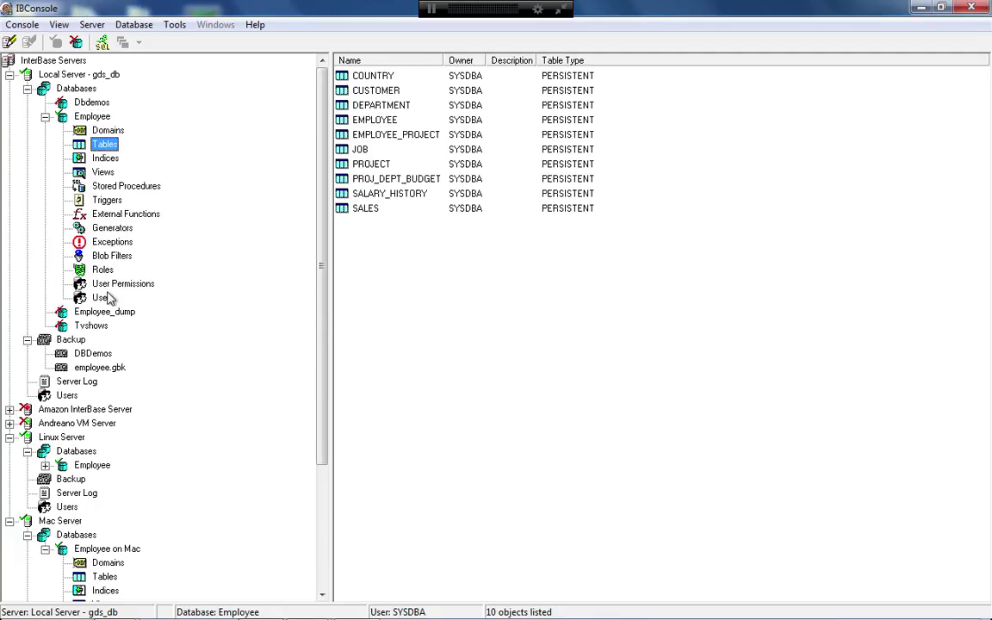
Step: Open the EMPLOYEE table's properties and locate its SALARY column
left_click(108, 286)
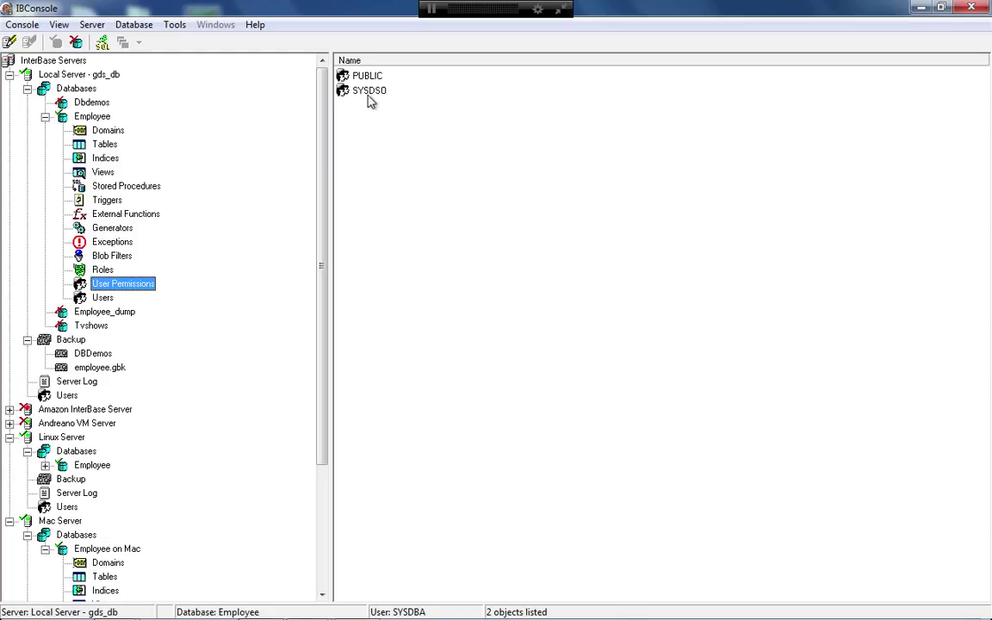
left_click(104, 144)
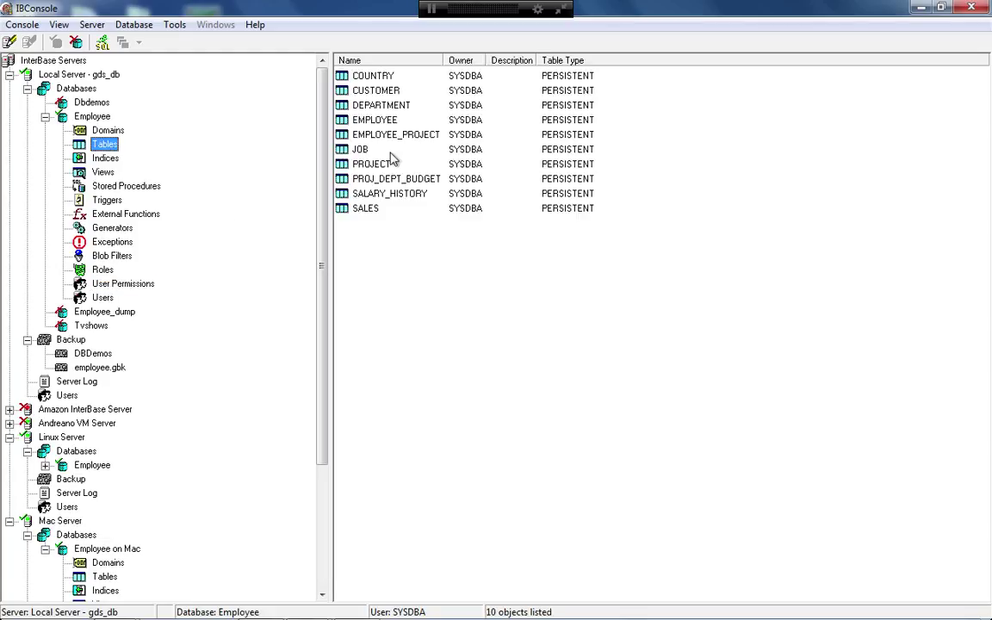
double_click(392, 122)
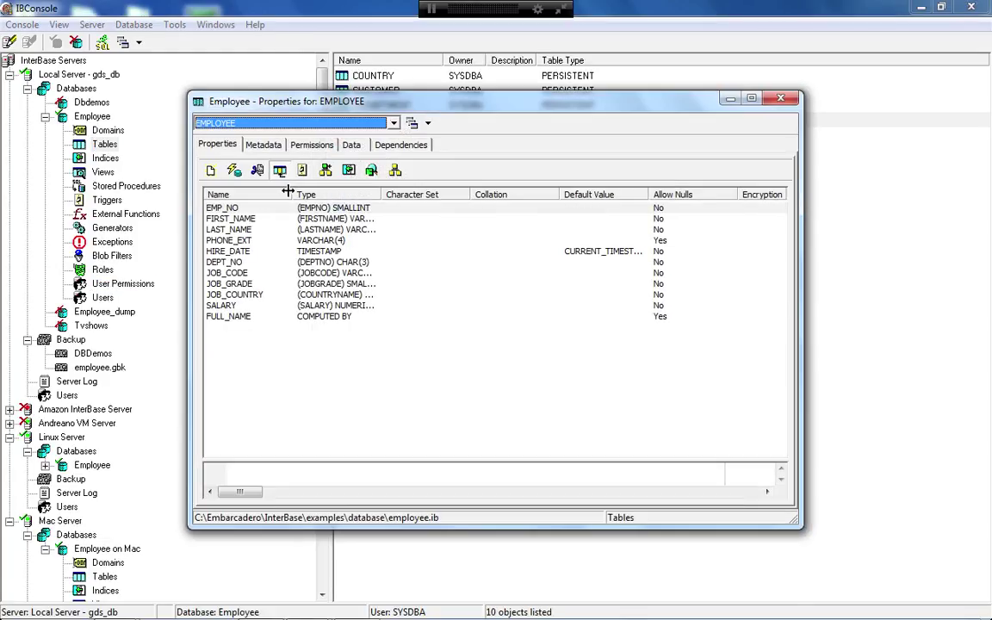
left_click_drag(293, 194, 356, 194)
left_click(226, 305)
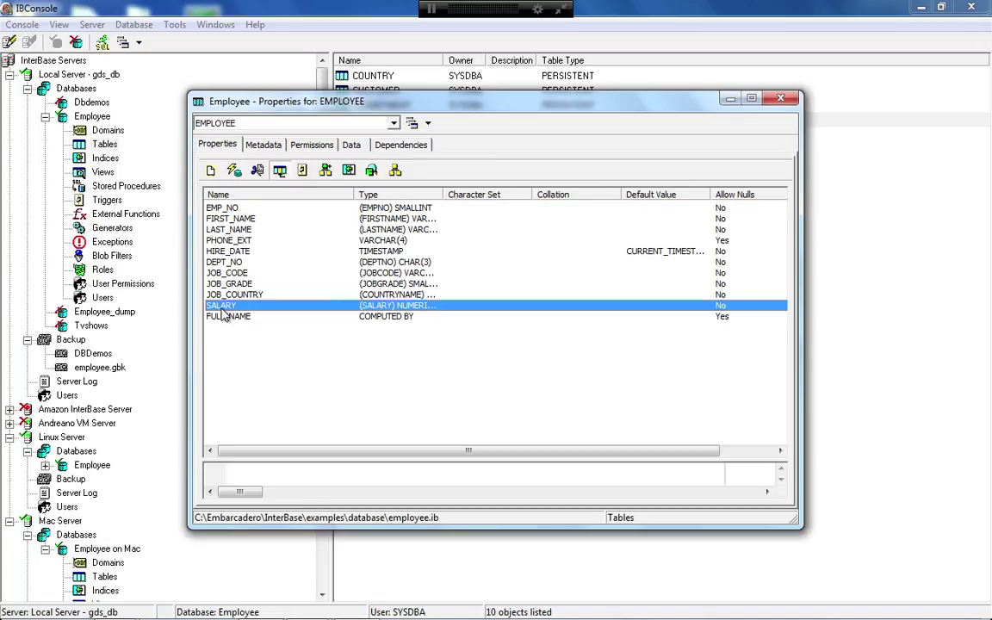
Step: Alter EMPLOYEE so SALARY is encrypted with MYKEY and has decrypt default '0'
left_click(238, 172)
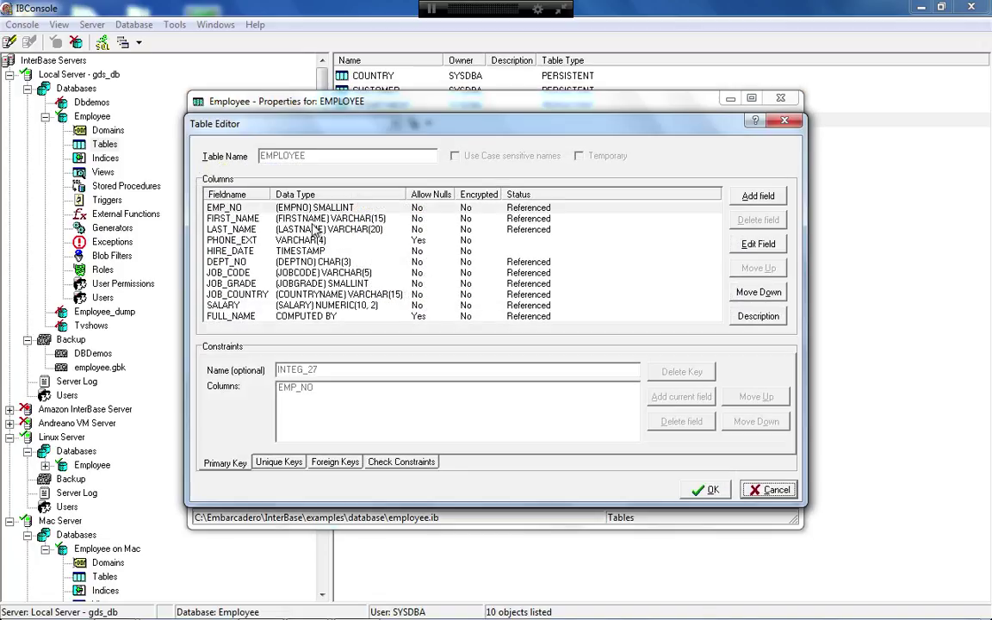
left_click(263, 305)
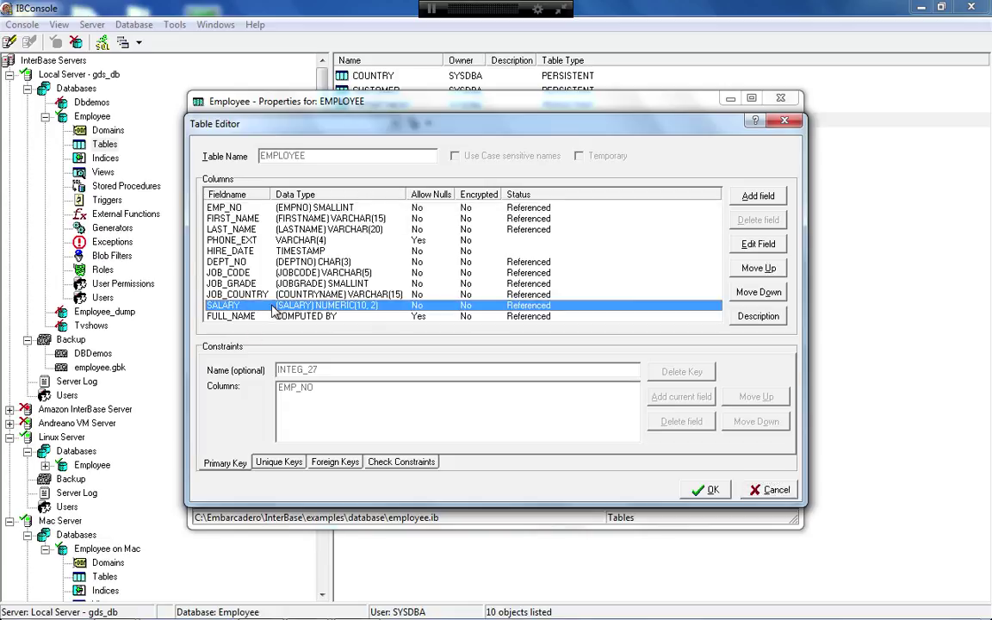
left_click(757, 244)
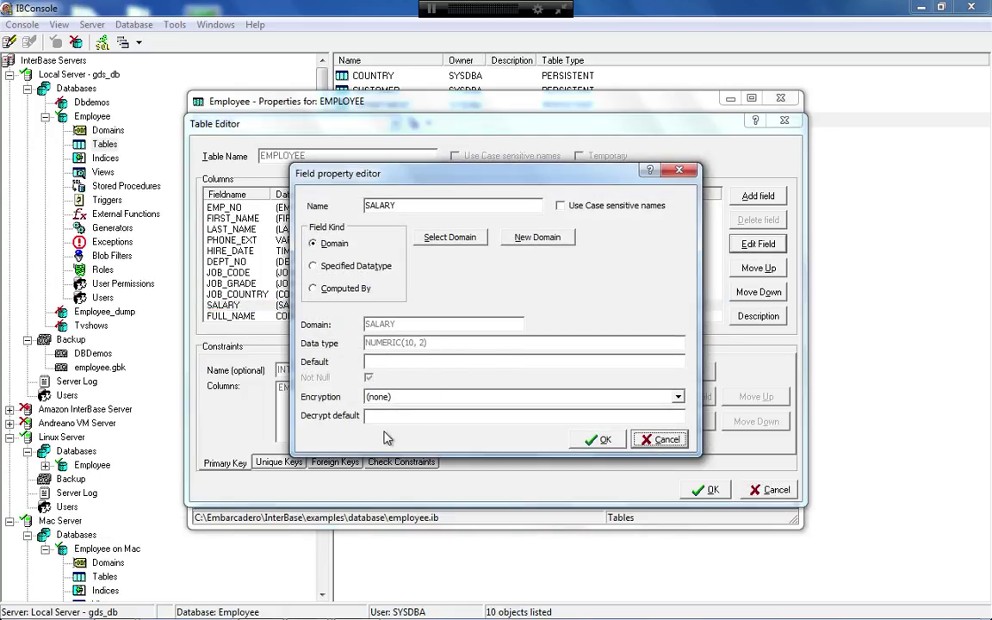
left_click(399, 397)
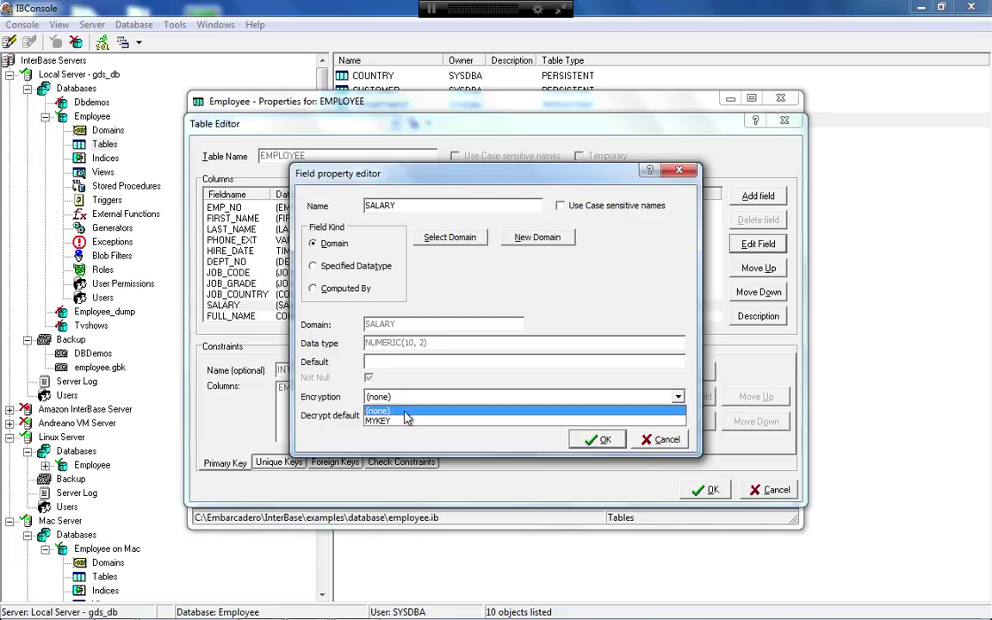
left_click(404, 421)
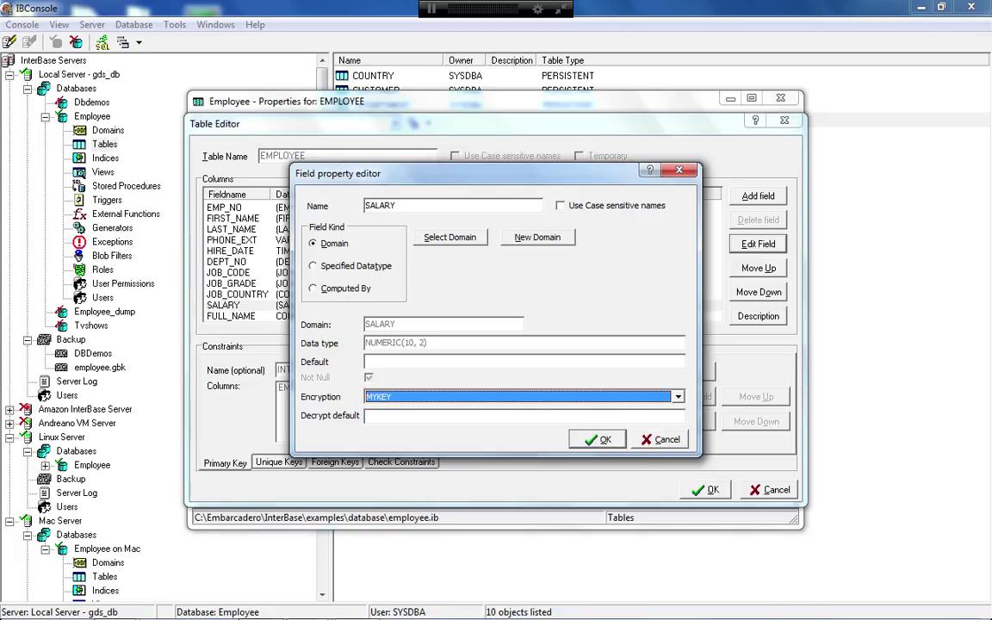
left_click(399, 398)
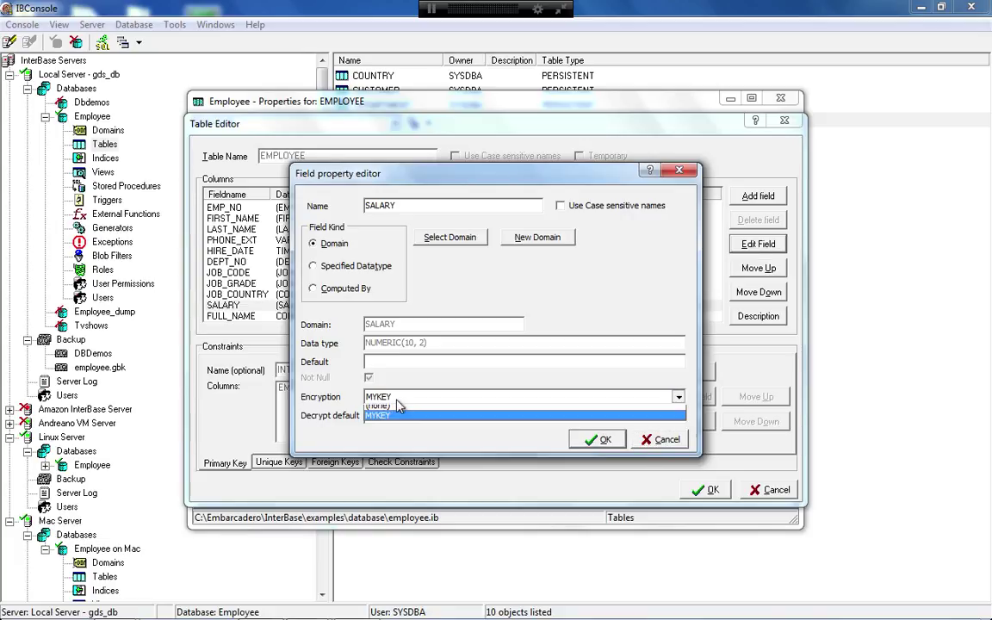
left_click(399, 411)
key("Tab")
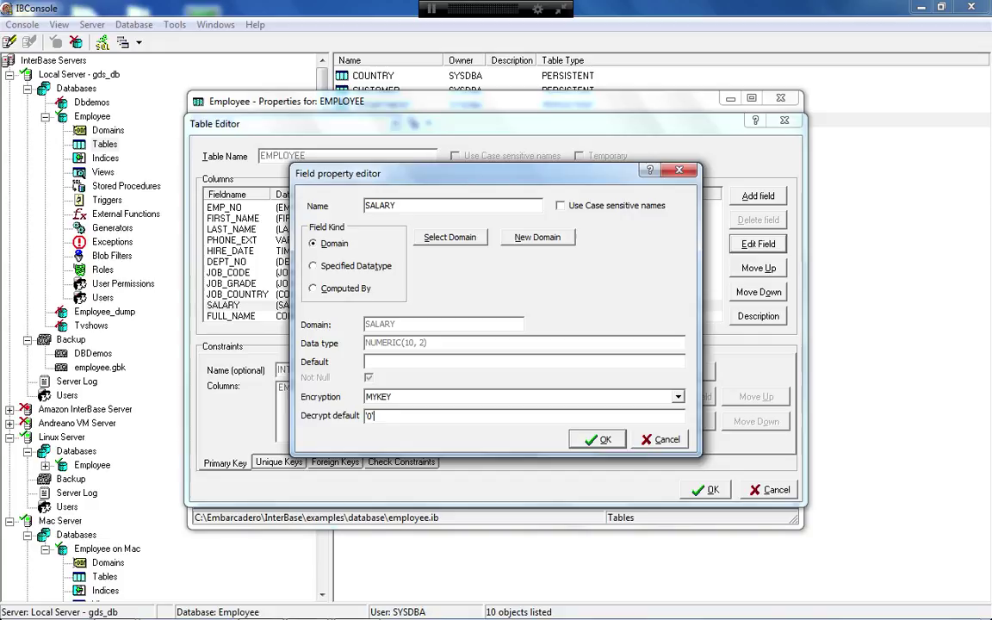
left_click(576, 442)
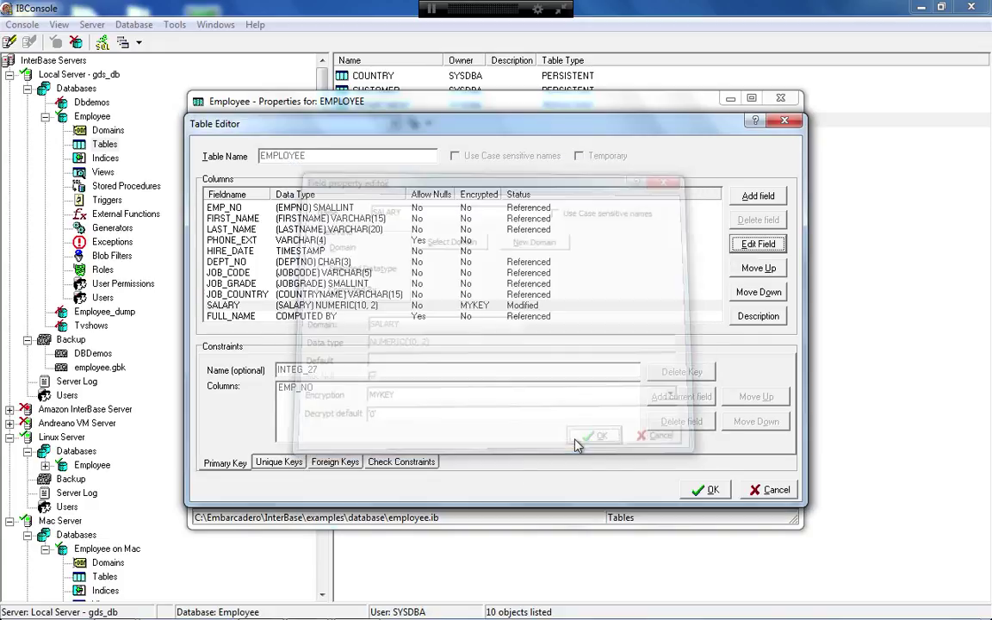
left_click(708, 490)
Step: Check EMPLOYEE's rows on the Data tab to confirm the values are still readable
left_click(351, 145)
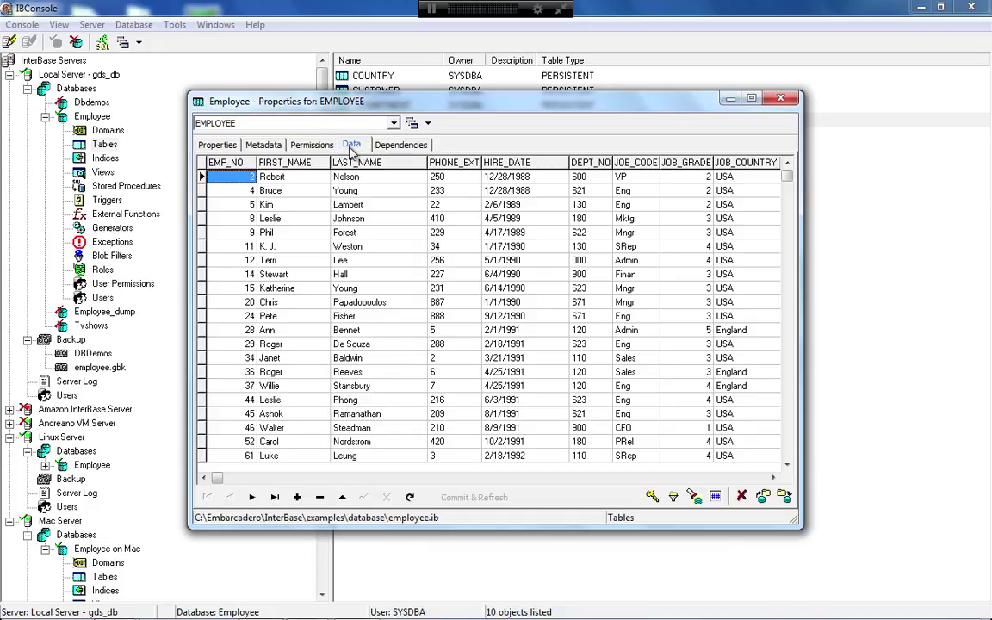
left_click(361, 260)
key("Tab")
key("End")
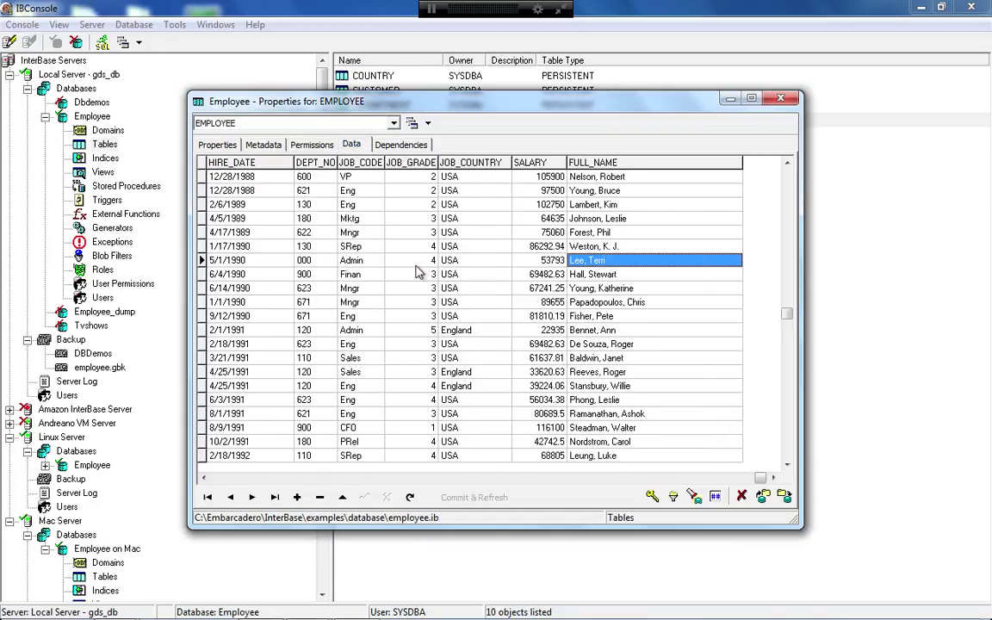
key("Left")
key("Left")
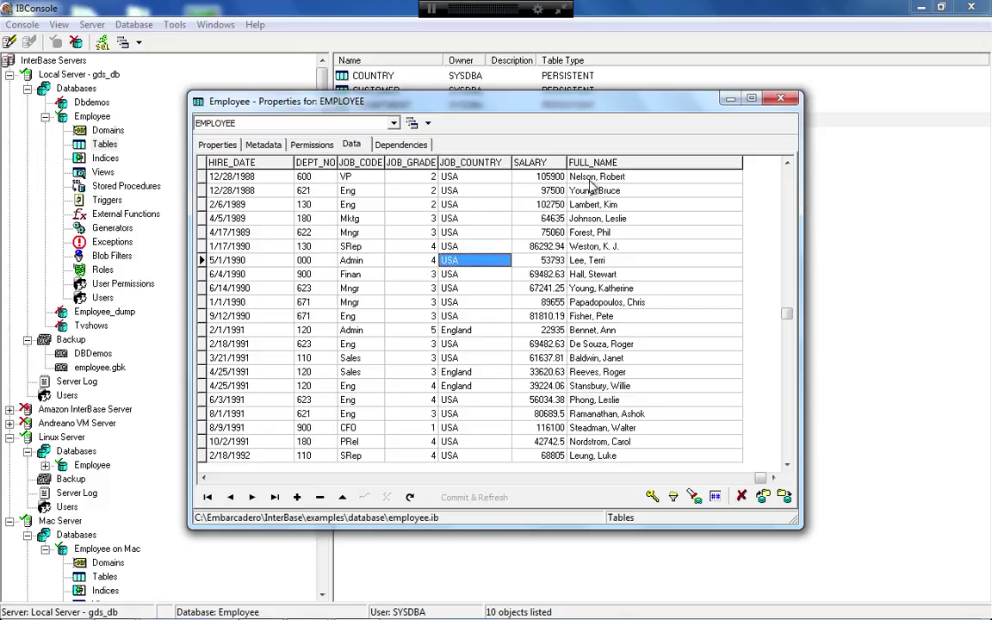
Step: Create a new database user, entering its user name and password twice
left_click(780, 98)
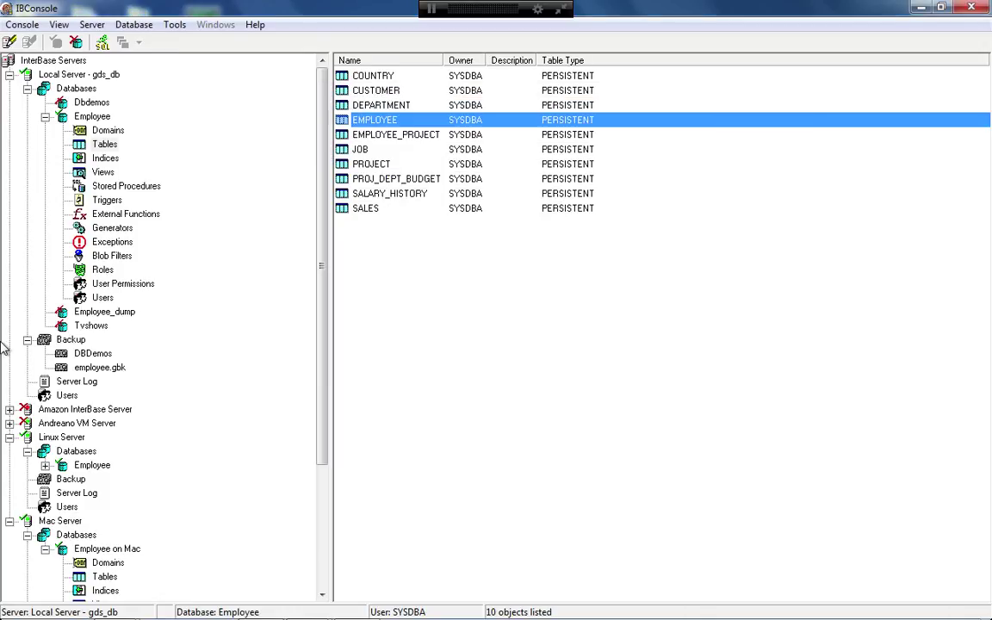
left_click(103, 297)
right_click(361, 198)
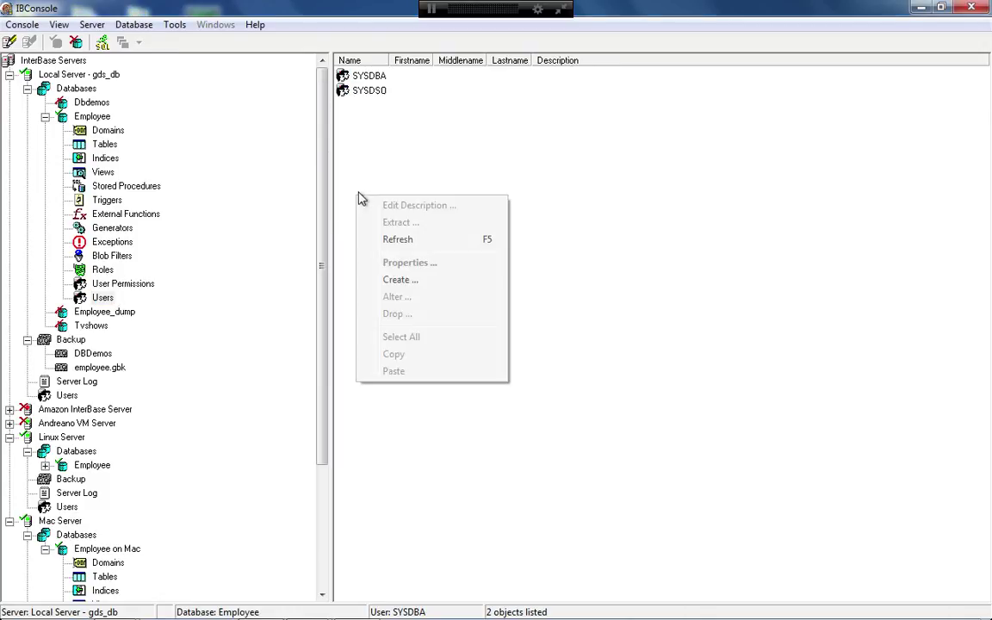
left_click(400, 279)
type("ANDRE")
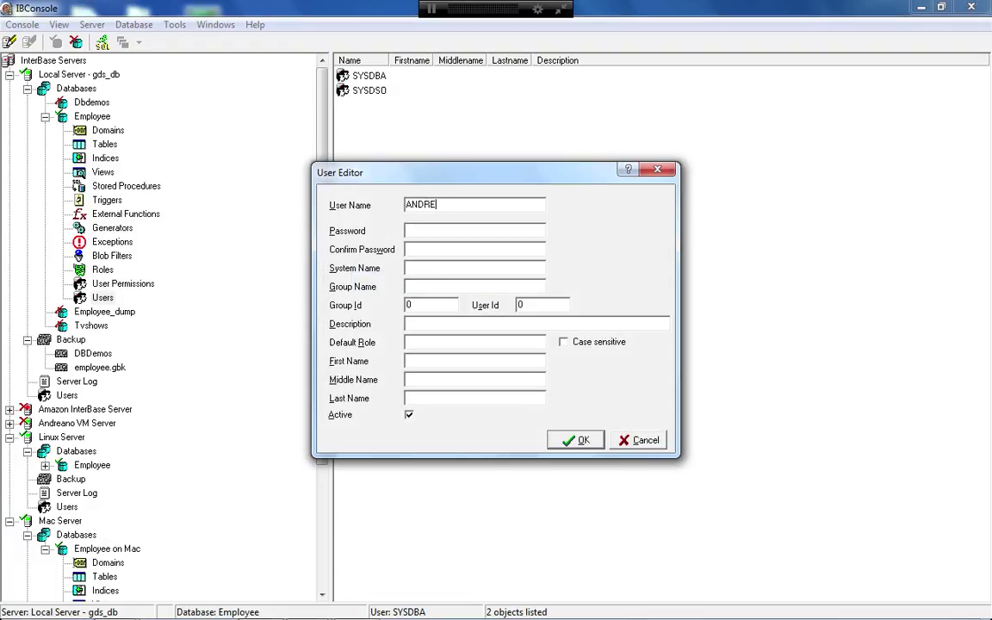
type("ANO")
key("Tab")
type("12")
key("Tab")
type("12")
key("Return")
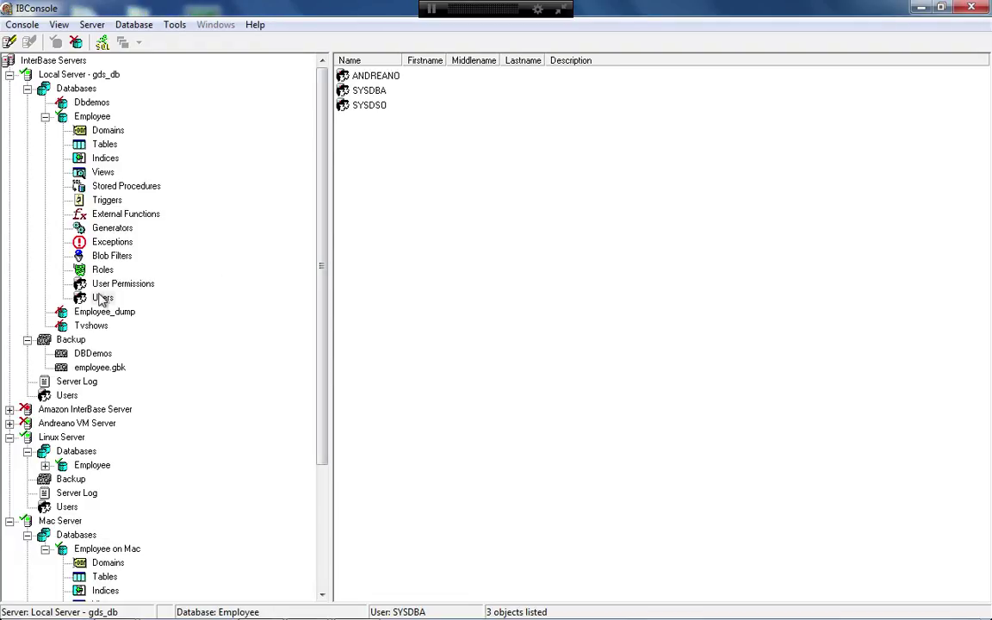
Step: Uncheck PUBLIC's Decrypt grant on EMPLOYEE_PROJECT and close the permissions window
left_click(108, 287)
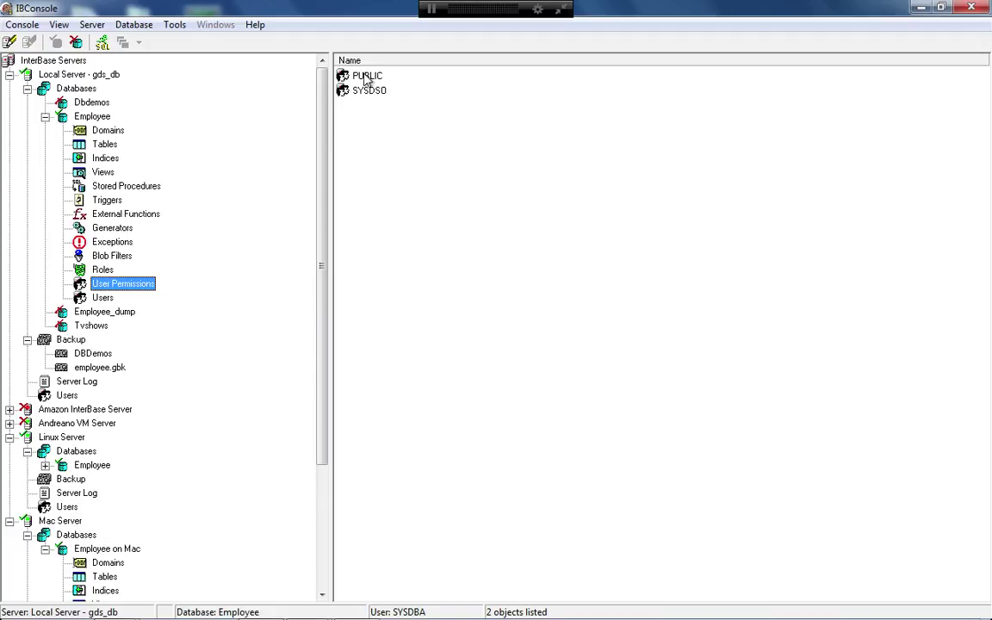
double_click(366, 77)
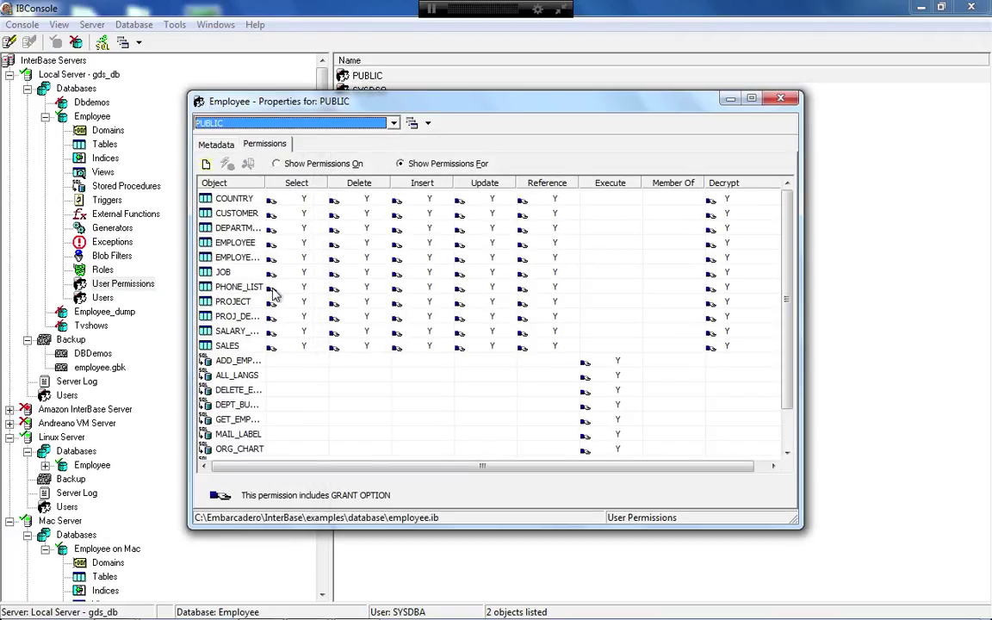
double_click(235, 257)
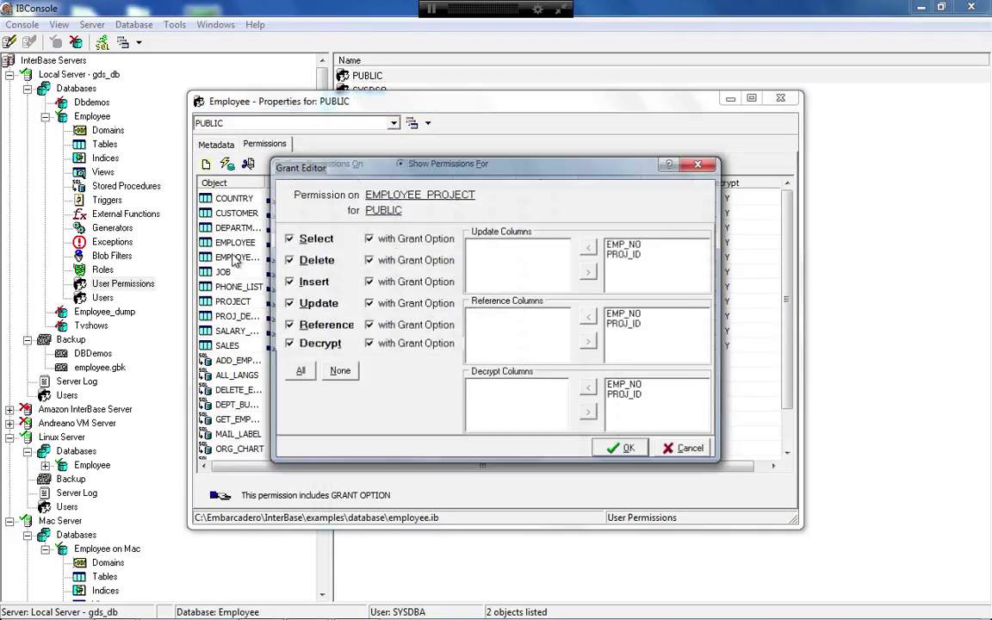
left_click(320, 344)
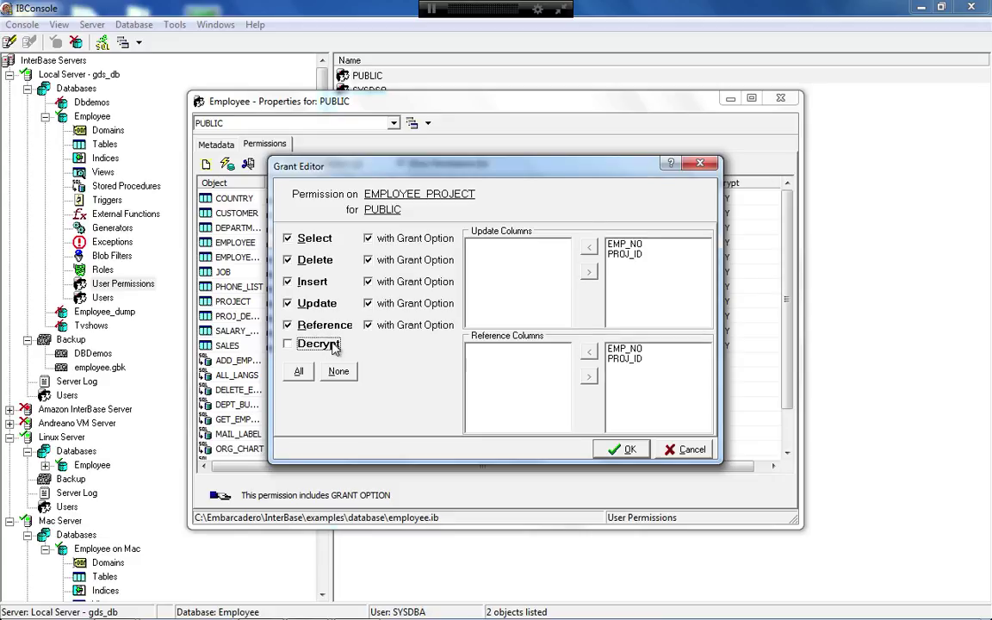
left_click(627, 449)
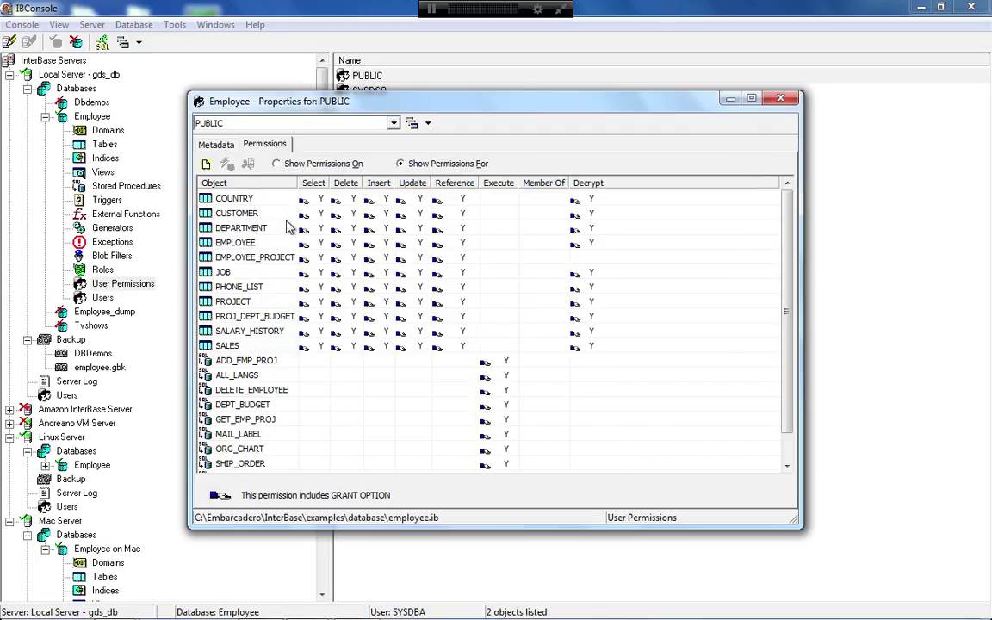
left_click(199, 102)
left_click(198, 101)
Step: Disconnect Employee and reconnect to it as the newly created user
left_click(90, 116)
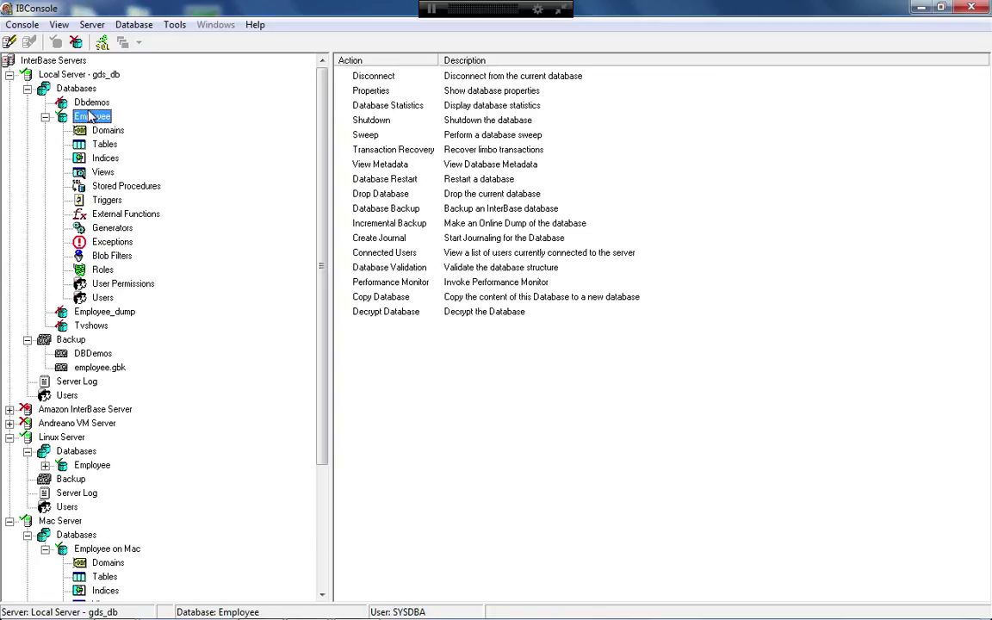
right_click(90, 116)
left_click(104, 122)
key("Return")
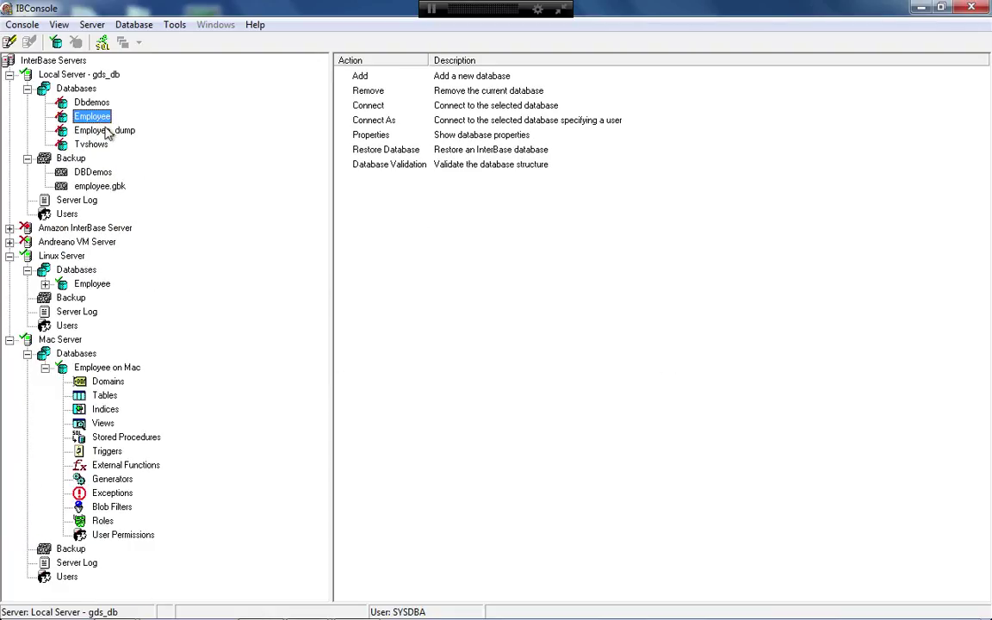
right_click(97, 119)
left_click(136, 179)
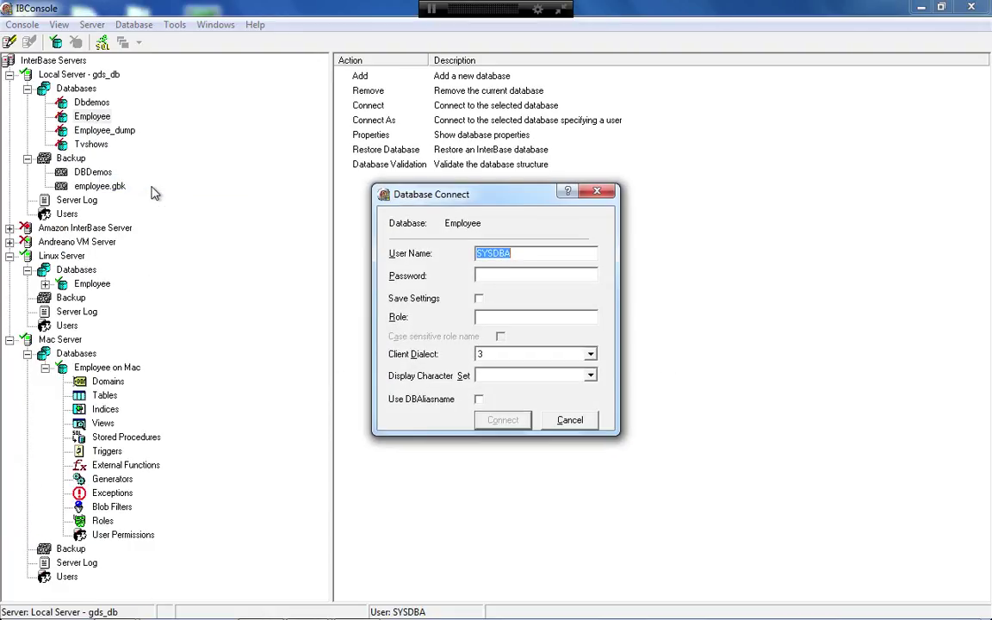
type("ANDREANO")
key("Tab")
type("masterkey")
key("Return")
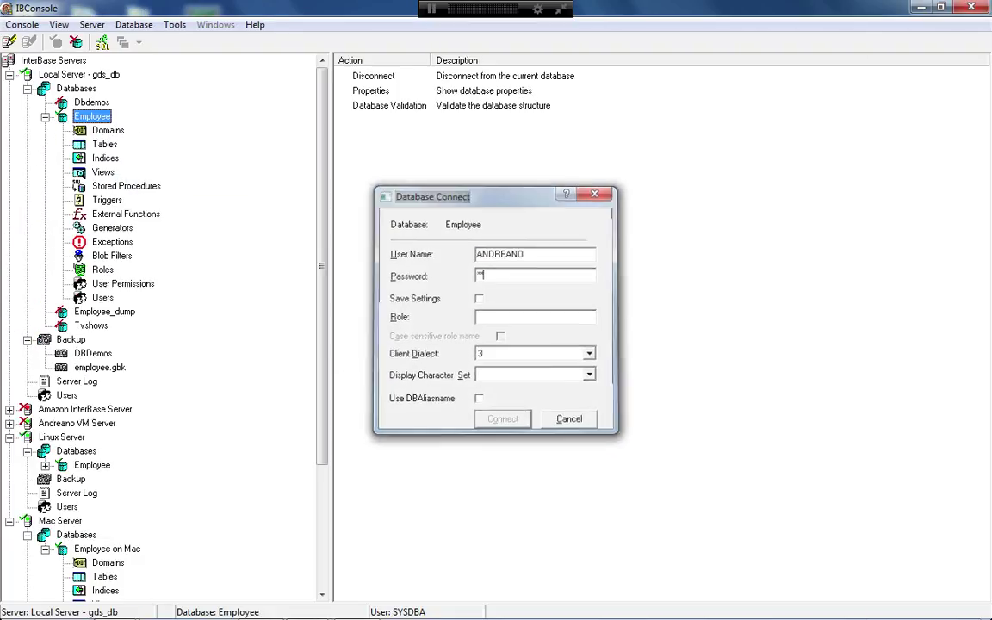
Step: Open EMPLOYEE's data, inspect a couple of employees' SALARY values, then close the window
left_click(120, 146)
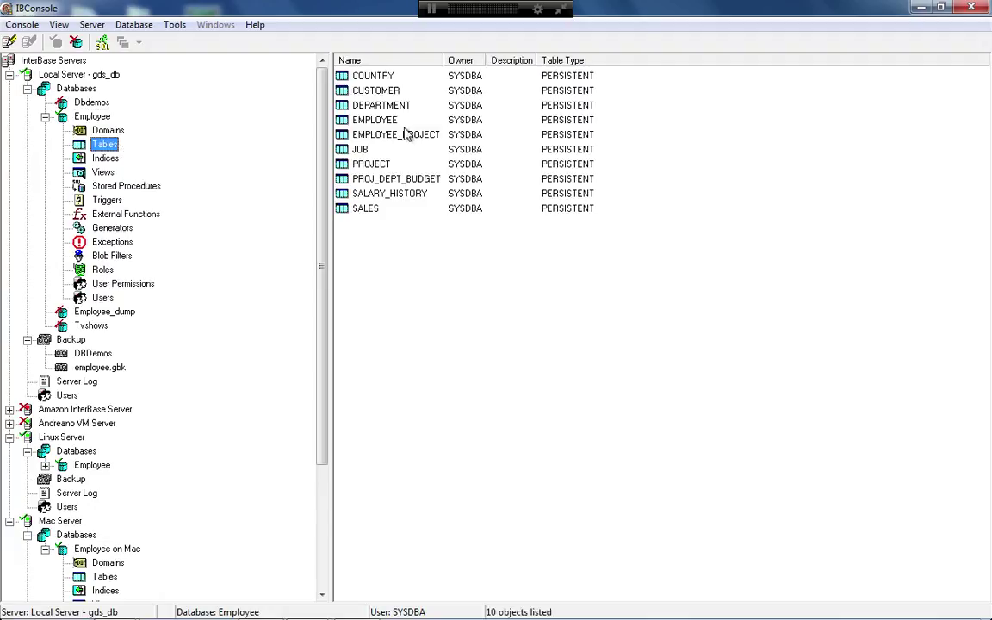
double_click(366, 119)
left_click(351, 145)
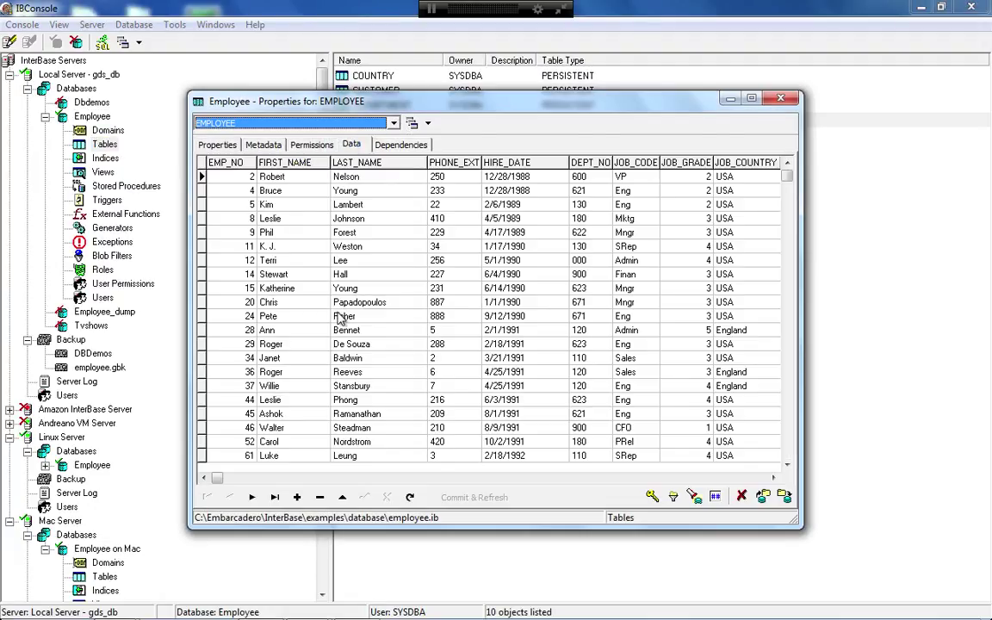
left_click(338, 317)
key("Right")
key("Right")
key("Right")
key("Right")
key("Right")
key("Right")
key("Right")
key("Right")
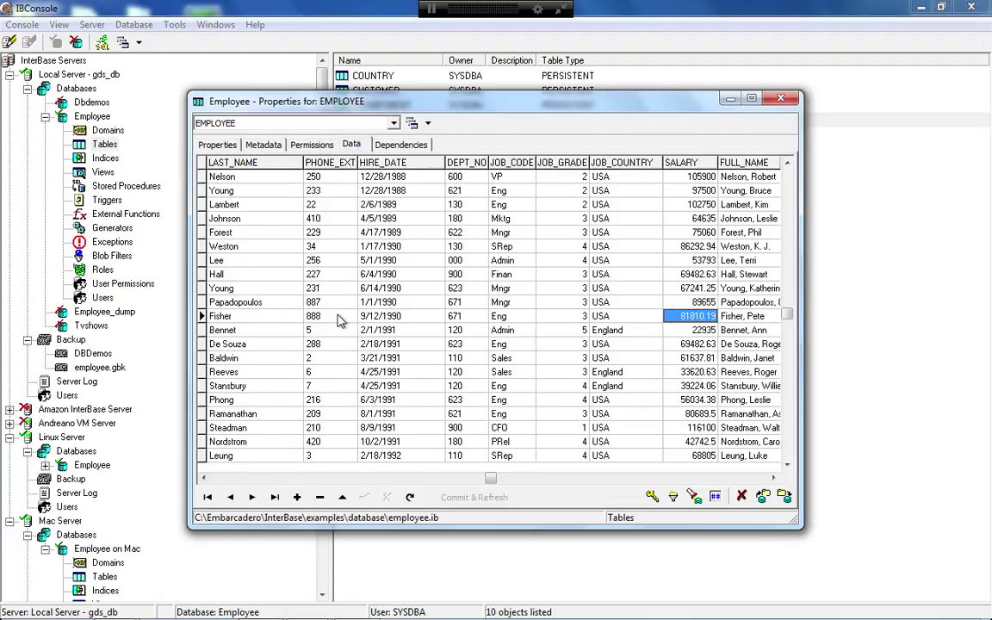
key("Left")
key("Left")
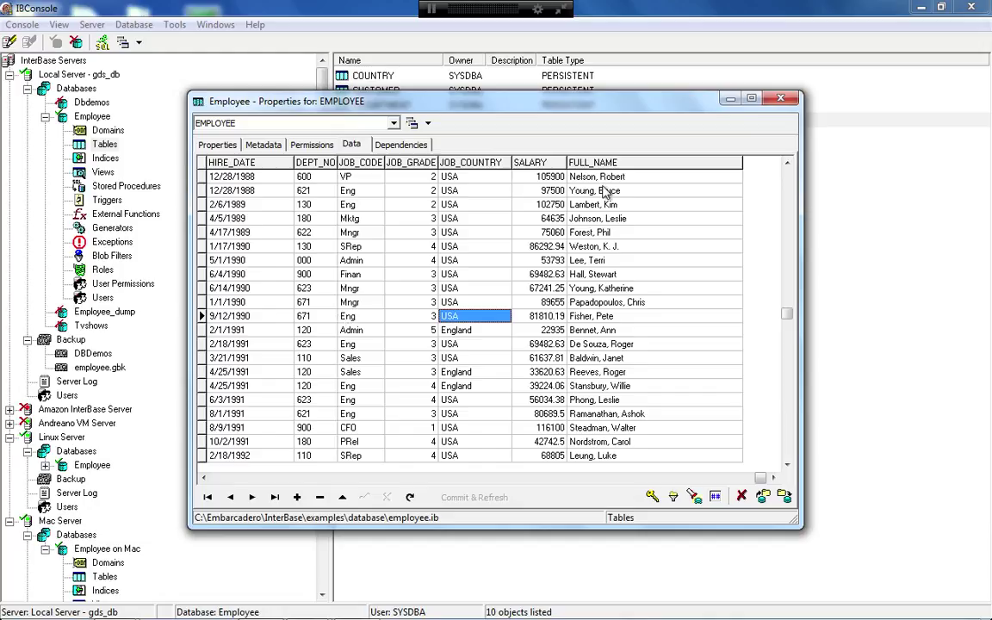
left_click(528, 192)
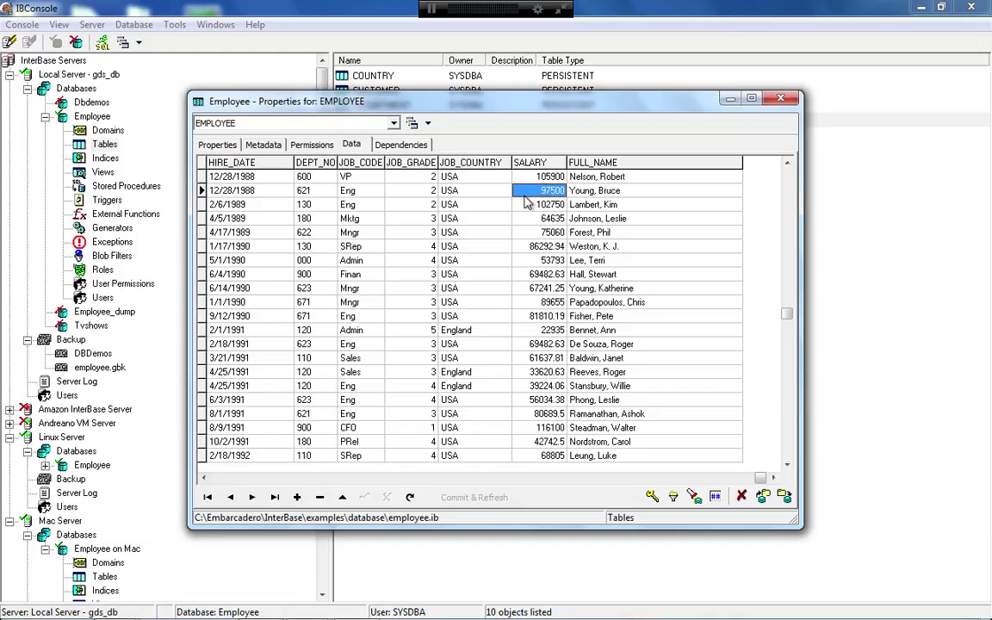
key("Up")
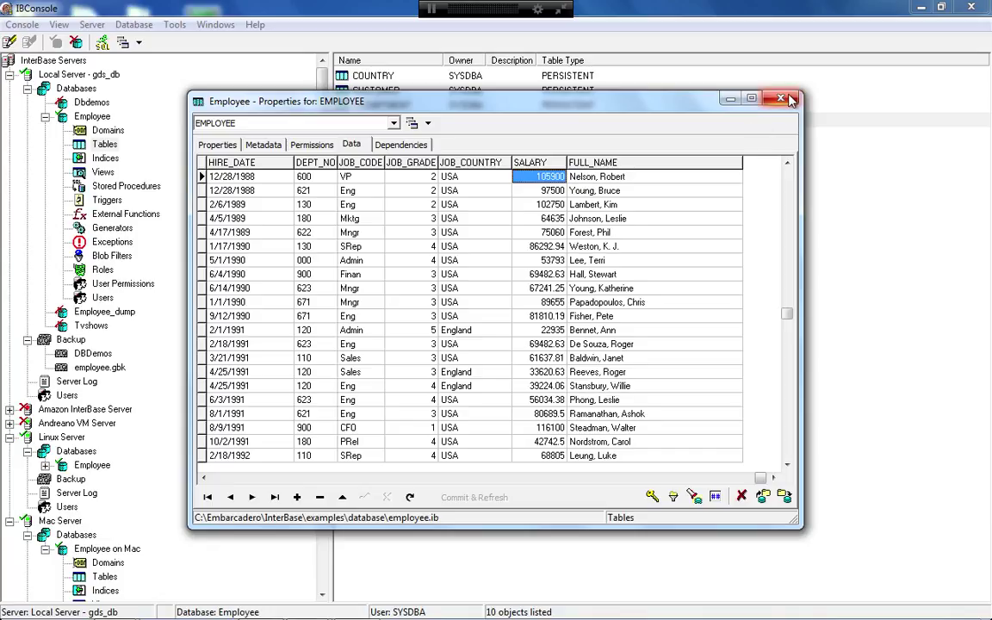
left_click(781, 99)
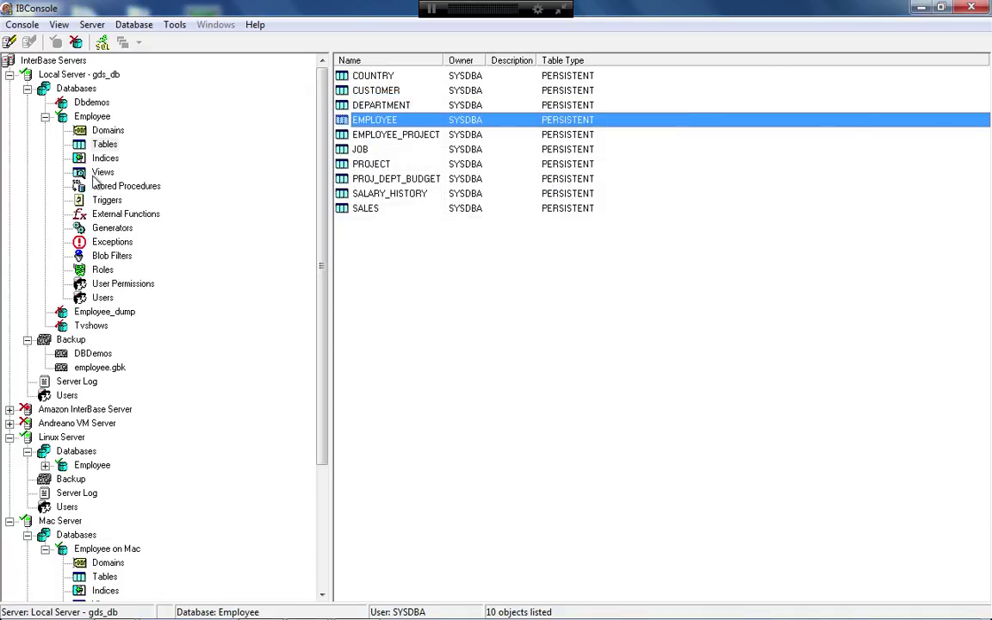
Step: Disconnect Employee and reconnect as the SYSDBA administrator
right_click(95, 120)
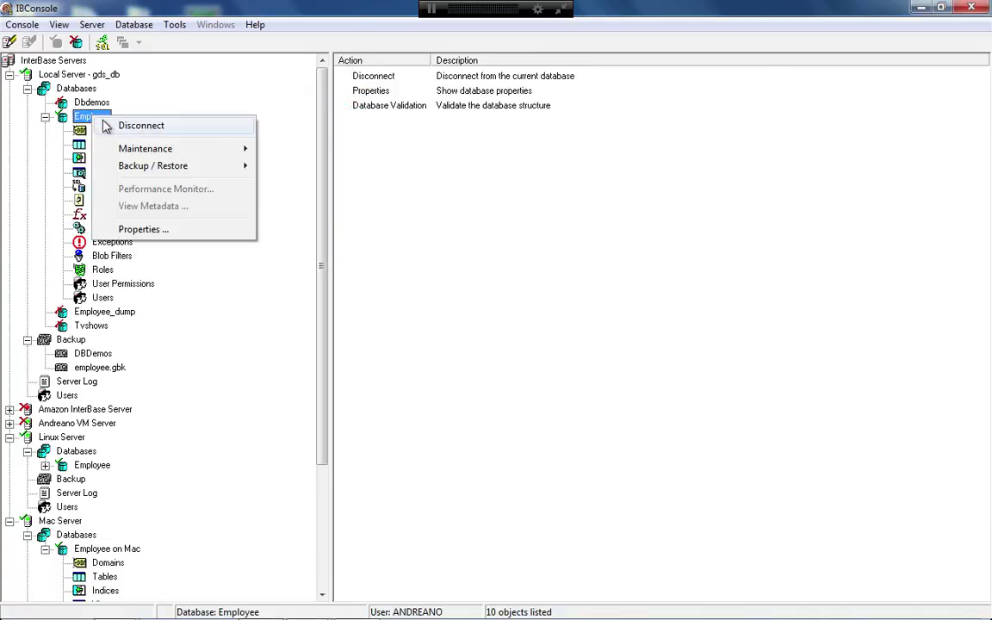
left_click(115, 126)
key("Return")
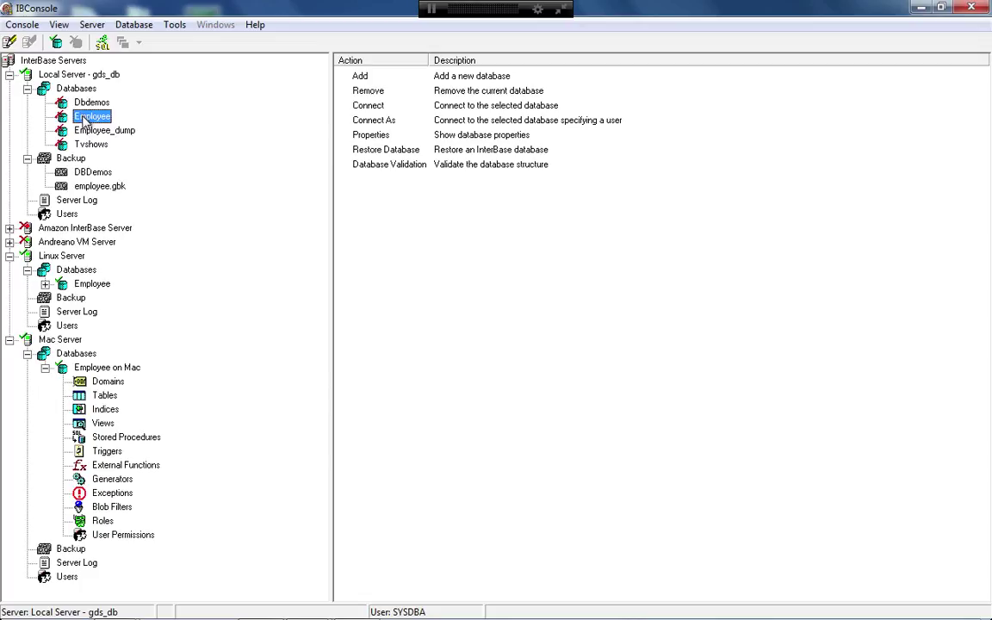
right_click(85, 121)
left_click(129, 178)
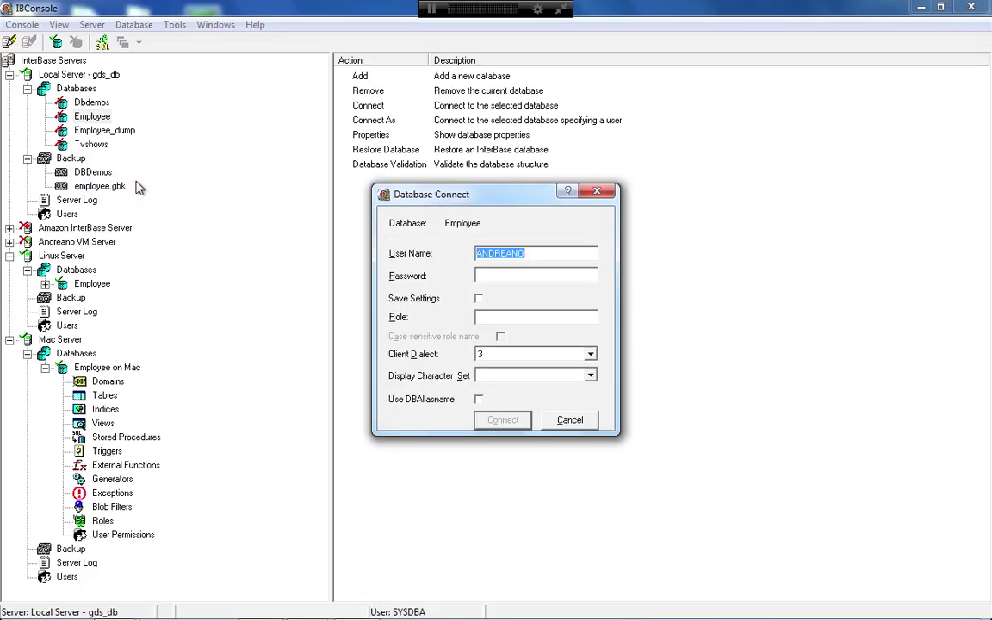
type("SYSma")
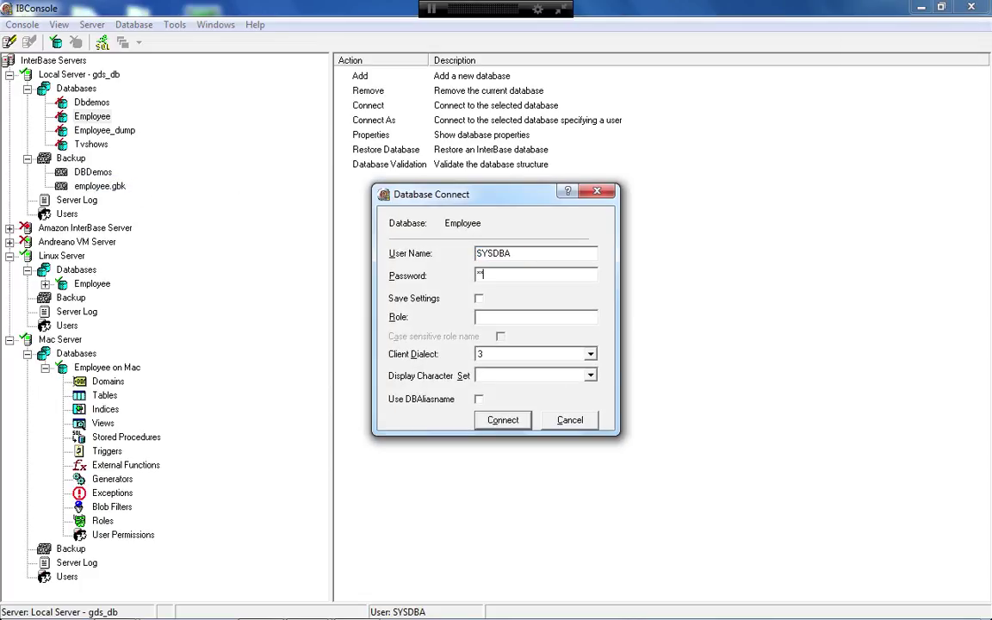
key("Return")
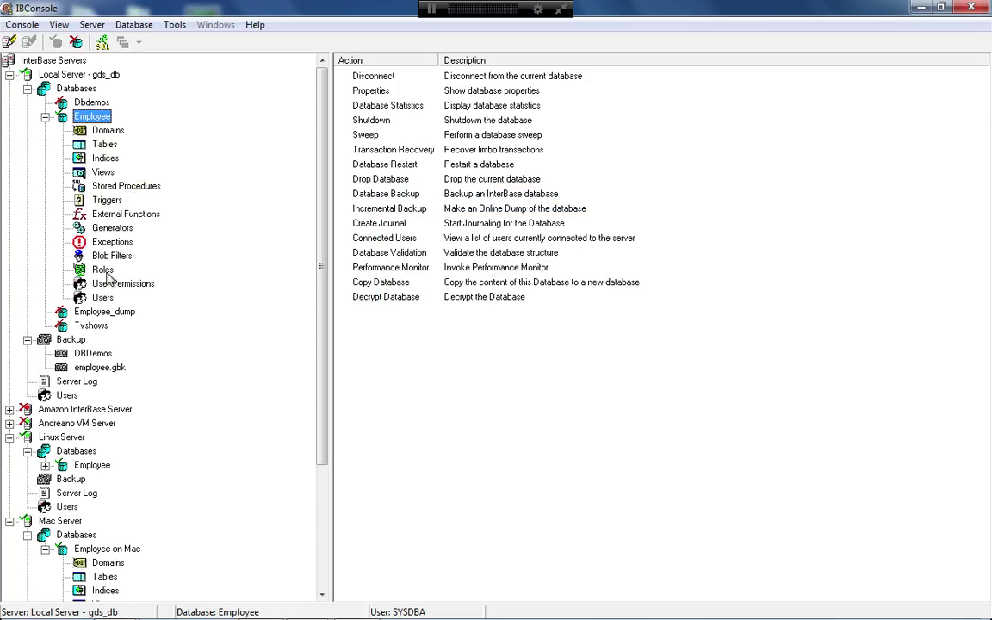
Step: Revoke PUBLIC's Decrypt permission on EMPLOYEE, close the window, and disconnect Employee
left_click(119, 285)
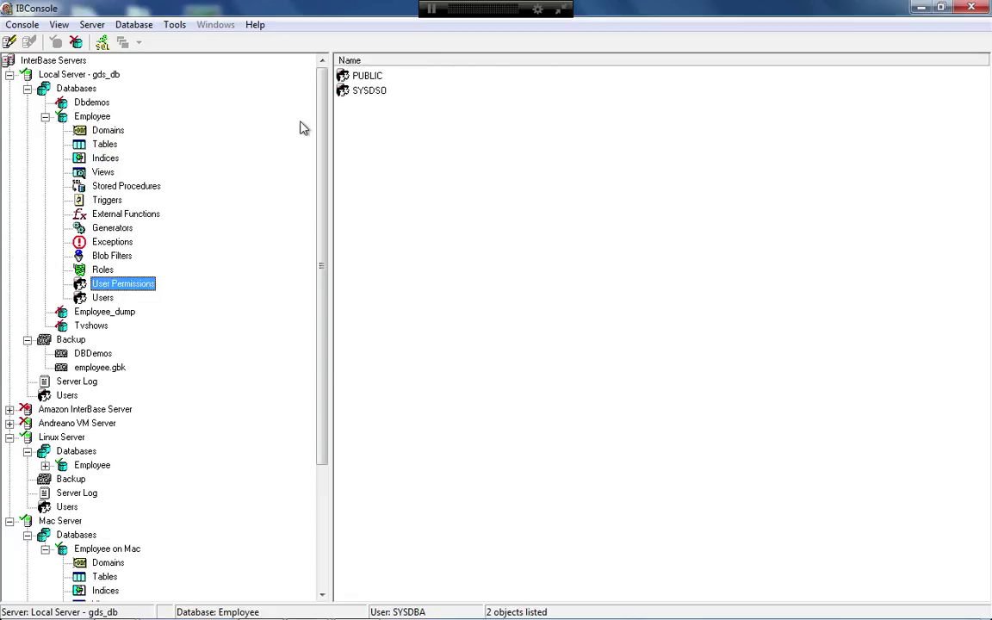
double_click(366, 76)
left_click(502, 256)
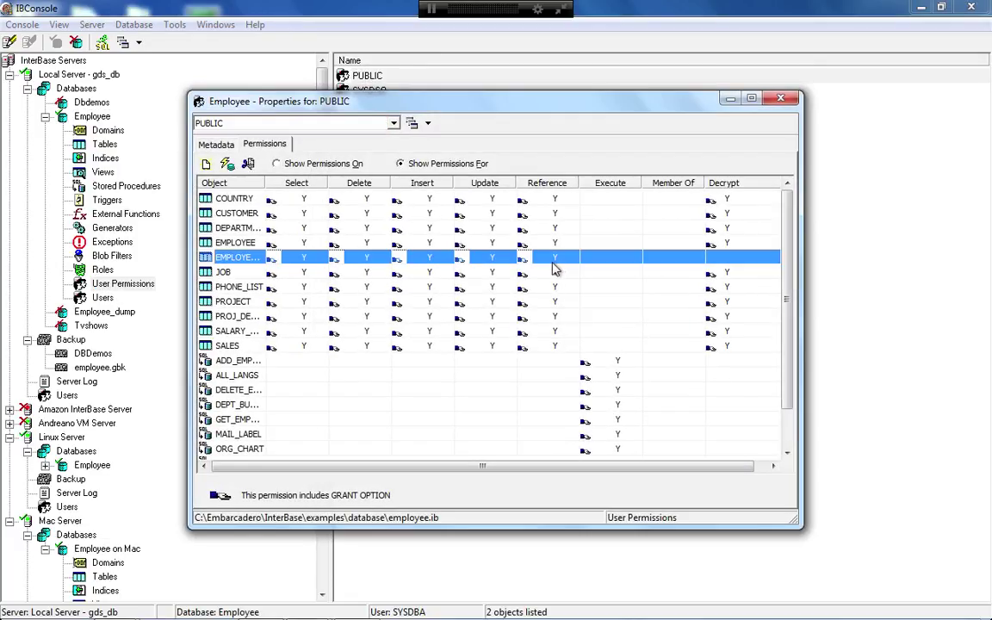
left_click_drag(263, 183, 307, 187)
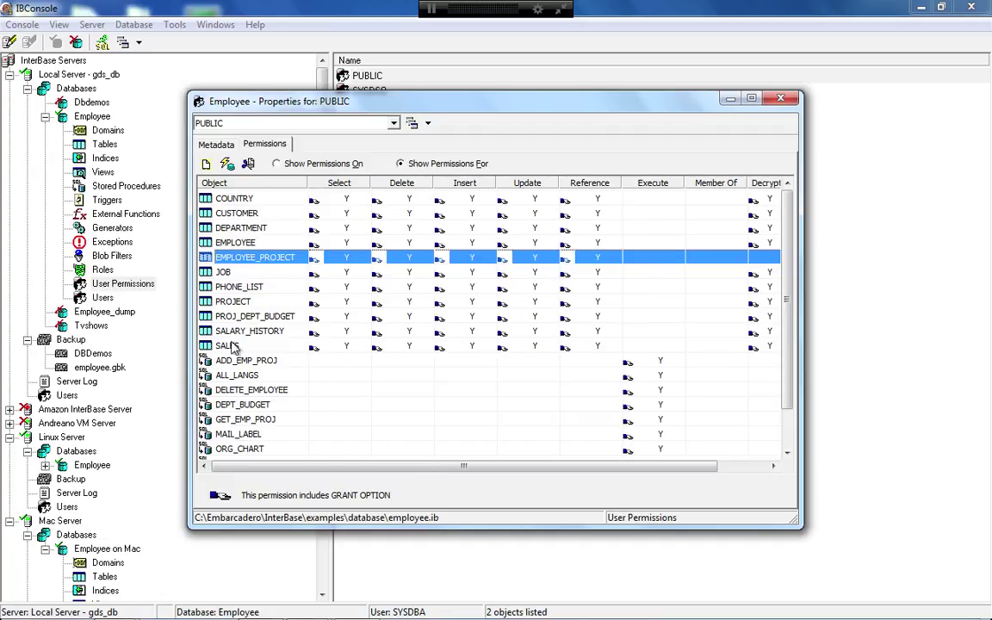
double_click(255, 242)
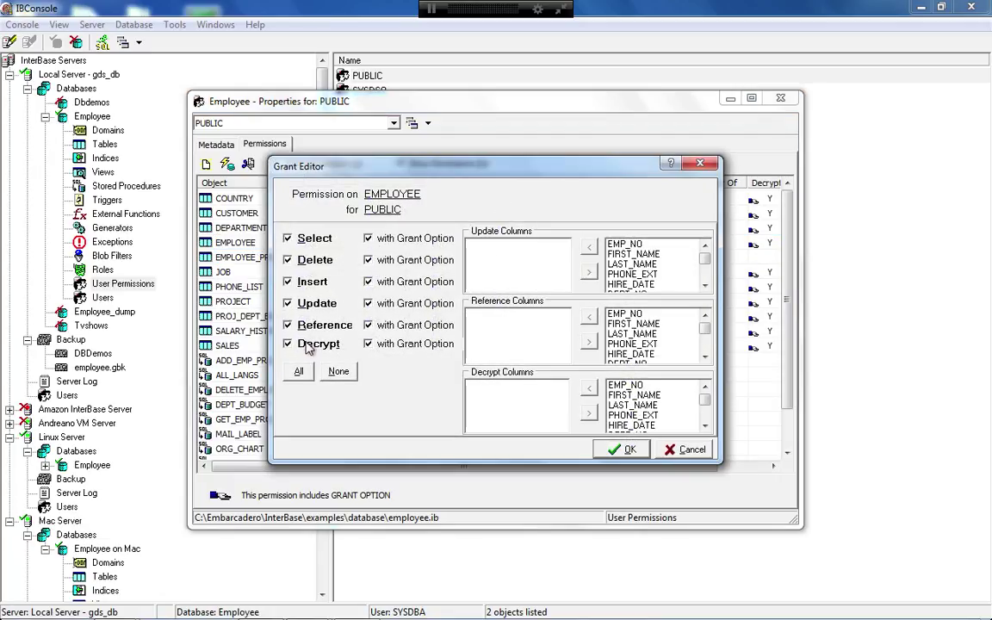
left_click(315, 346)
left_click(622, 449)
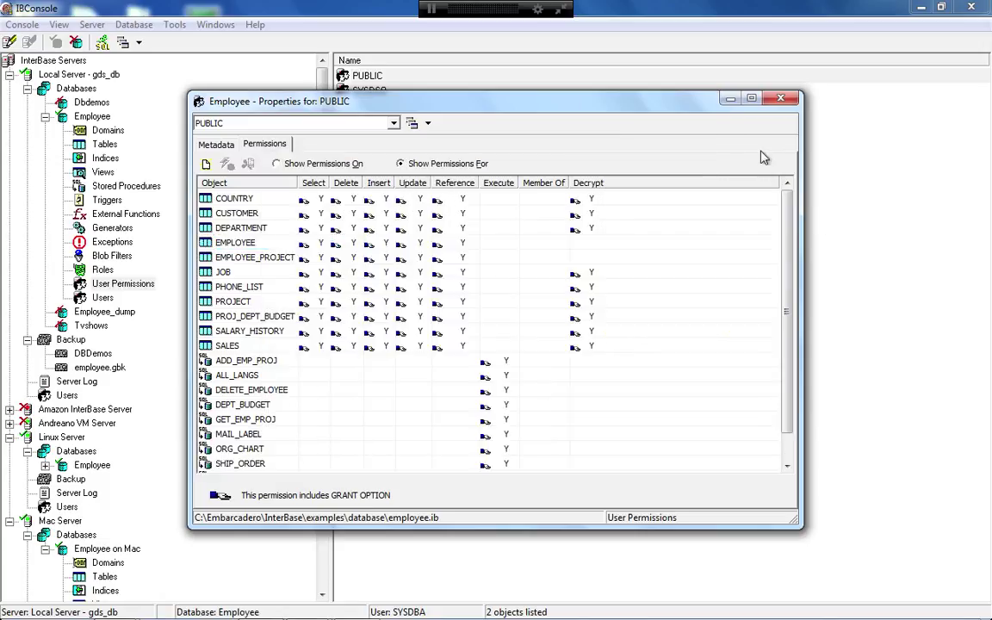
left_click(787, 104)
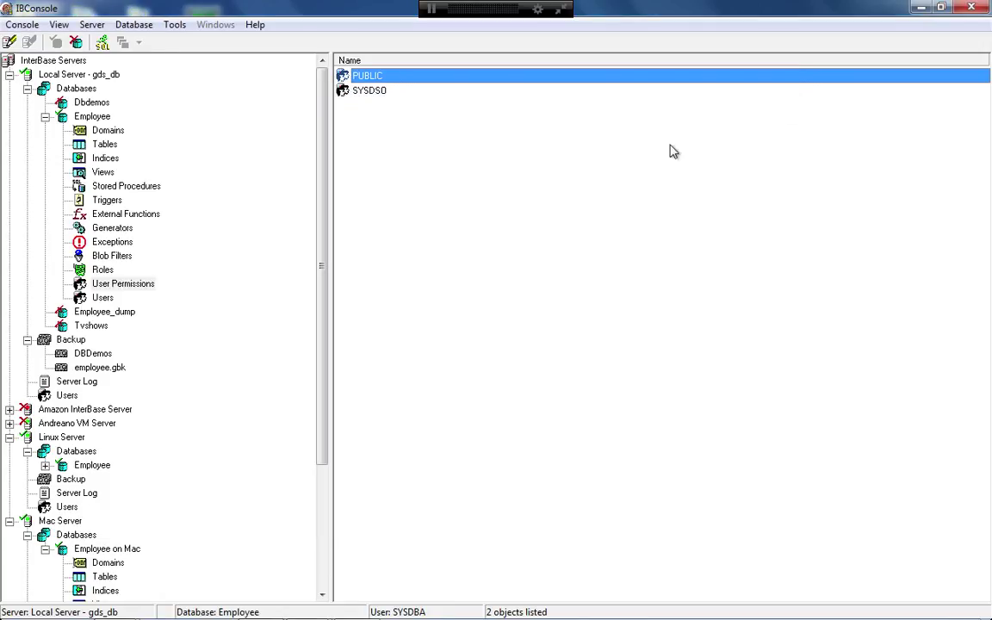
left_click(87, 114)
left_click(76, 43)
Step: Confirm the disconnect and reconnect to Employee as the regular user
key("Return")
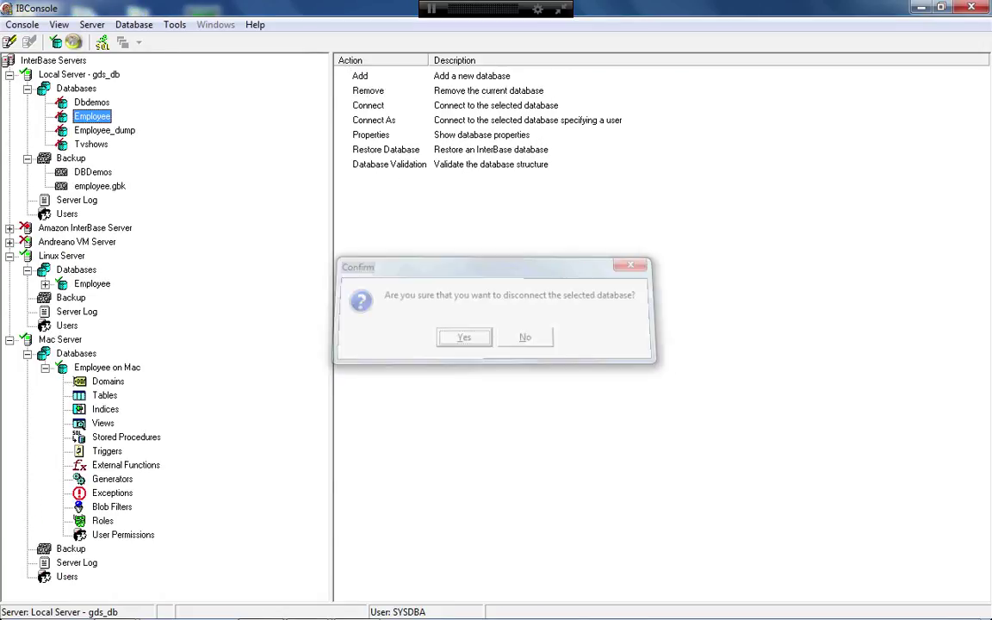
right_click(84, 123)
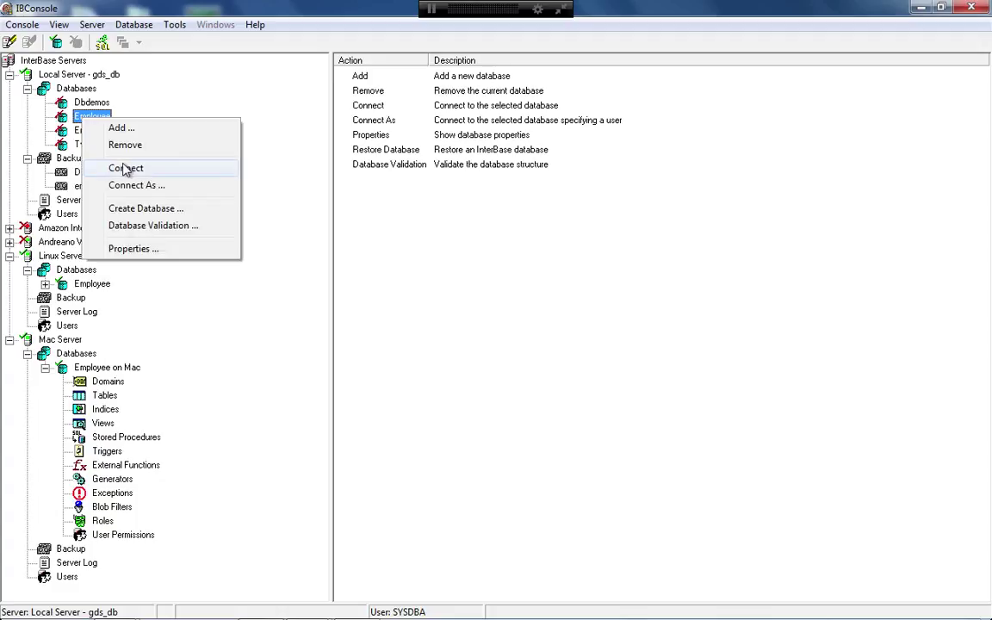
left_click(129, 184)
type("ANDREANO")
key("Tab")
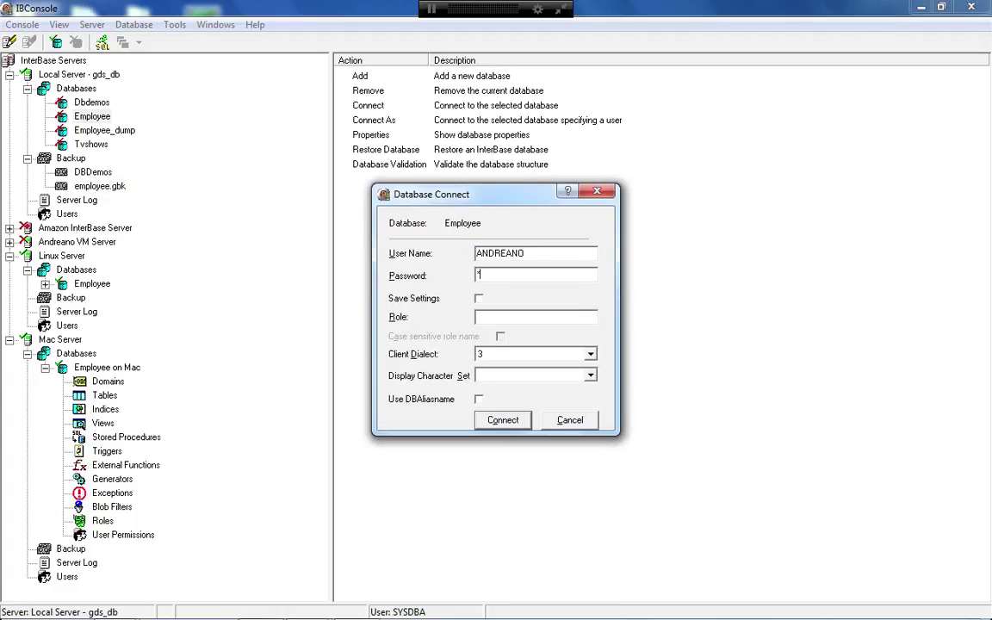
key("Return")
Step: Browse EMPLOYEE's SALARY column, which now reads 0 in every row, then close it
left_click(107, 144)
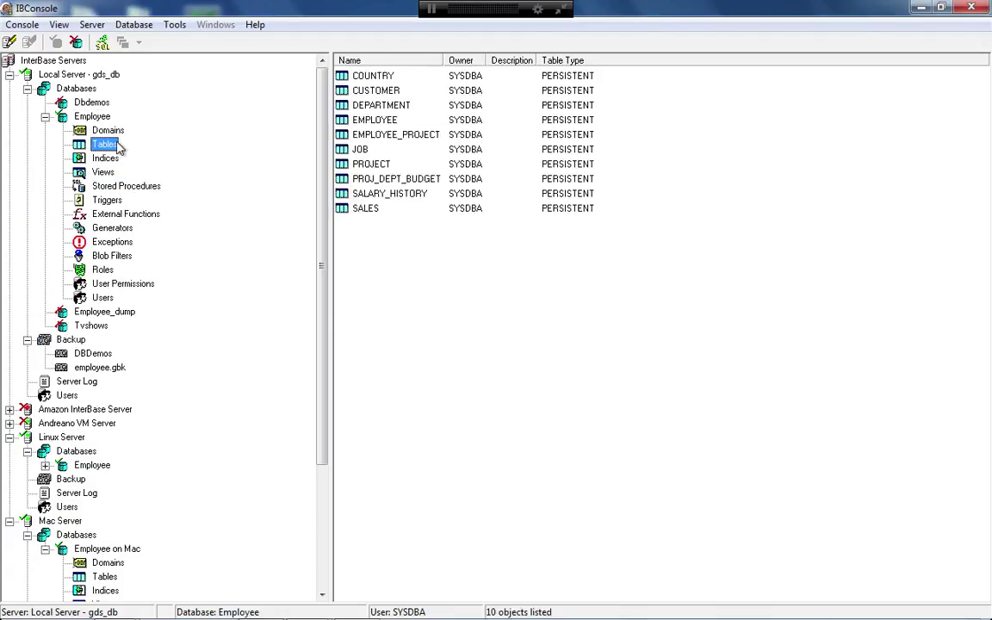
double_click(371, 117)
left_click(351, 145)
left_click(763, 330)
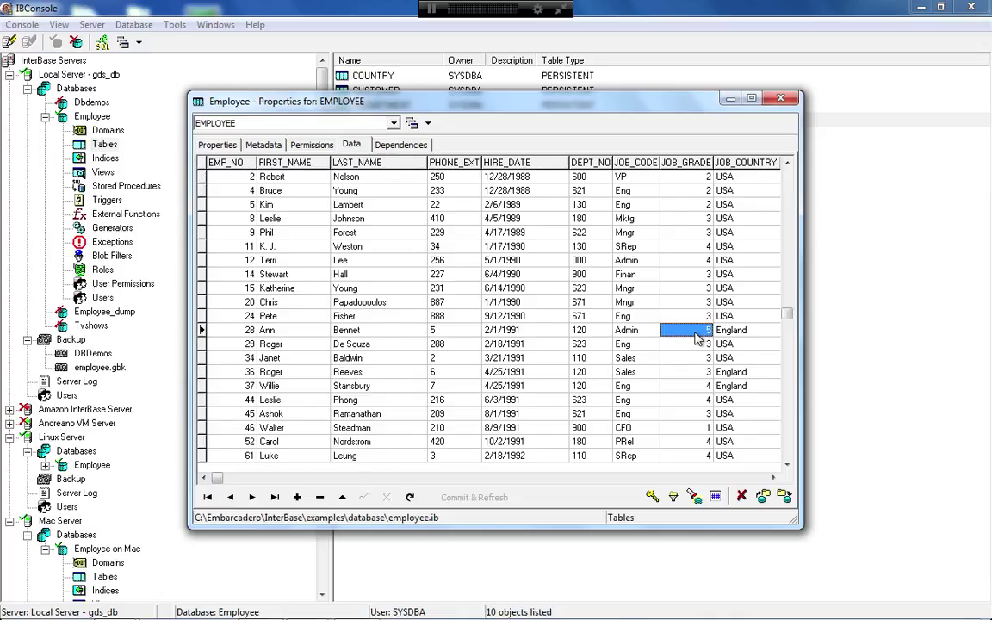
scroll(690, 333, "right", 4)
left_click(560, 205)
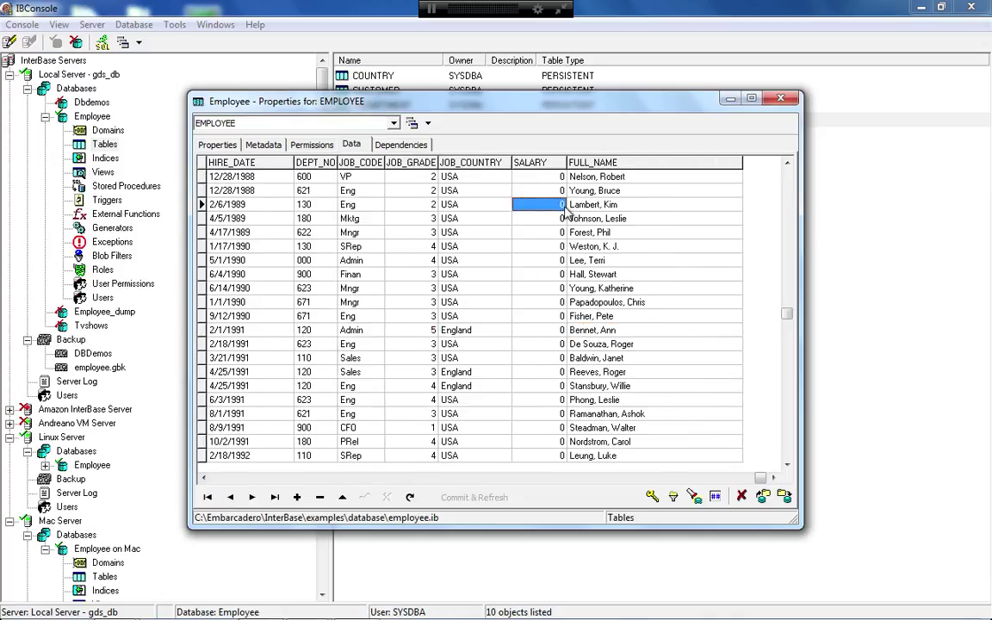
key("Down")
key("Down")
key("Down")
key("Down")
key("Down")
key("Down")
key("Up")
key("Up")
key("Up")
key("Up")
key("Up")
key("Up")
key("Up")
key("Down")
key("Down")
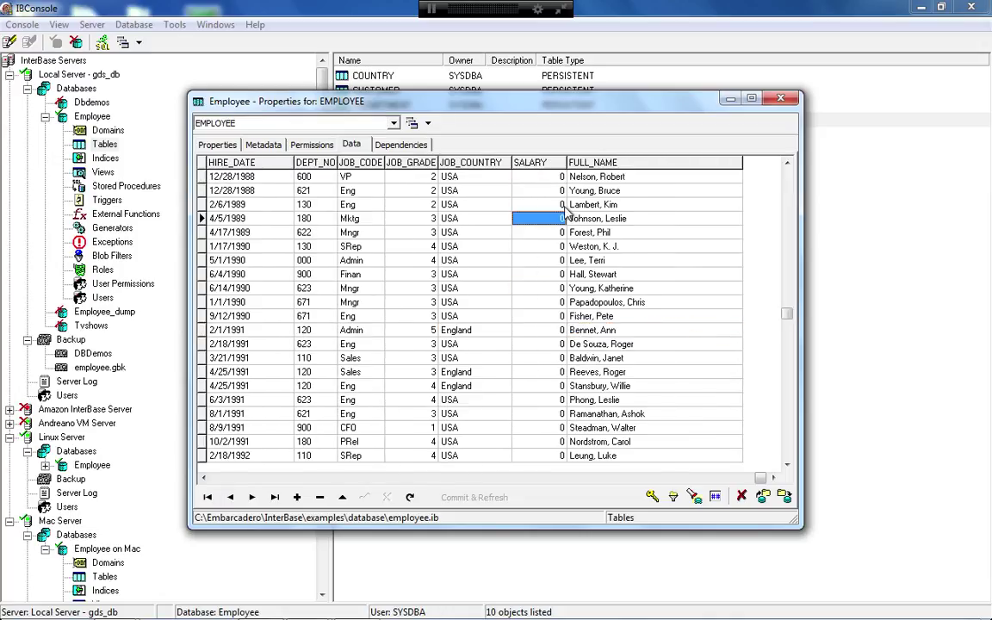
key("Down")
key("Down")
key("Down")
key("Down")
key("Down")
key("Down")
key("Down")
key("Down")
key("Down")
key("Down")
key("Down")
key("Down")
key("Down")
key("Down")
key("Down")
key("Down")
key("Down")
key("Down")
key("Down")
key("Down")
key("Down")
key("Down")
key("Down")
key("Down")
key("Down")
key("Down")
key("Down")
key("Down")
key("Down")
key("Down")
key("Down")
key("Down")
key("Down")
key("Down")
key("Down")
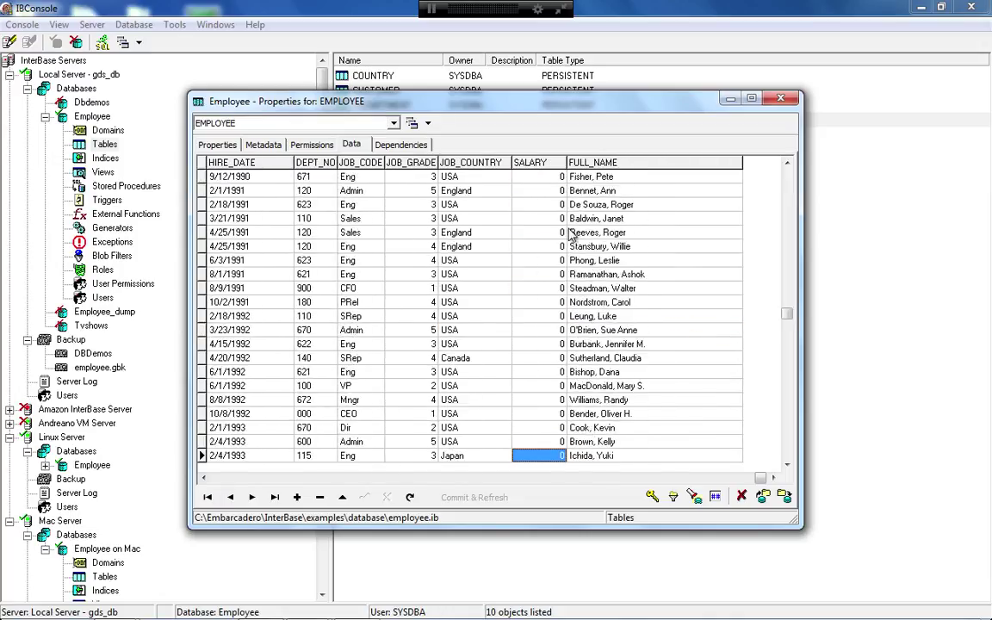
key("Down")
key("Down")
key("Down")
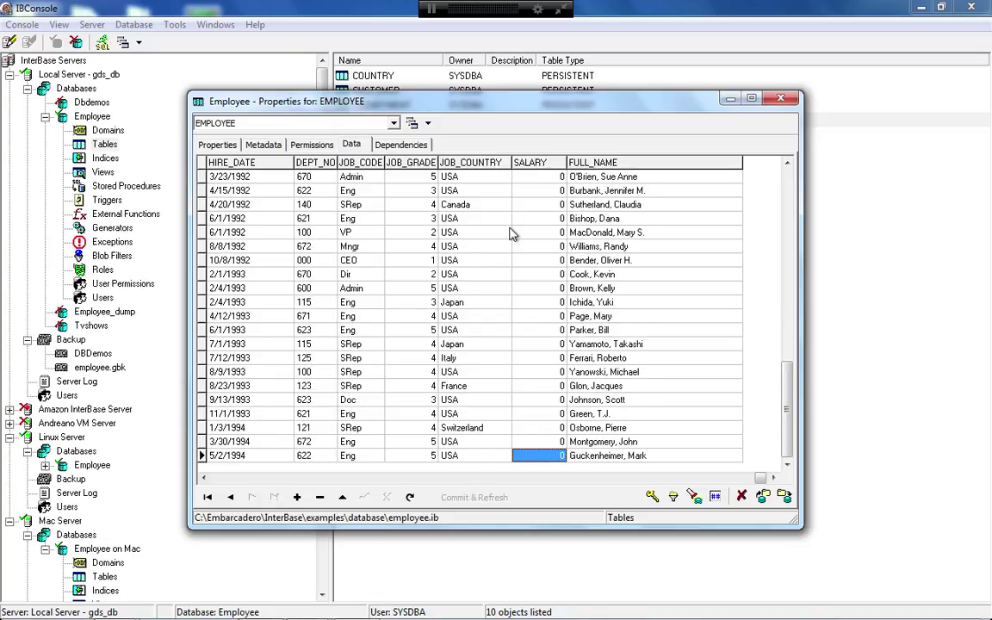
key("Up")
key("Up")
key("Up")
key("Up")
key("Up")
key("Up")
key("Up")
key("Up")
key("Up")
key("Up")
key("Up")
key("Up")
key("Up")
key("Up")
key("Up")
key("Up")
key("Up")
key("Up")
key("Up")
key("Up")
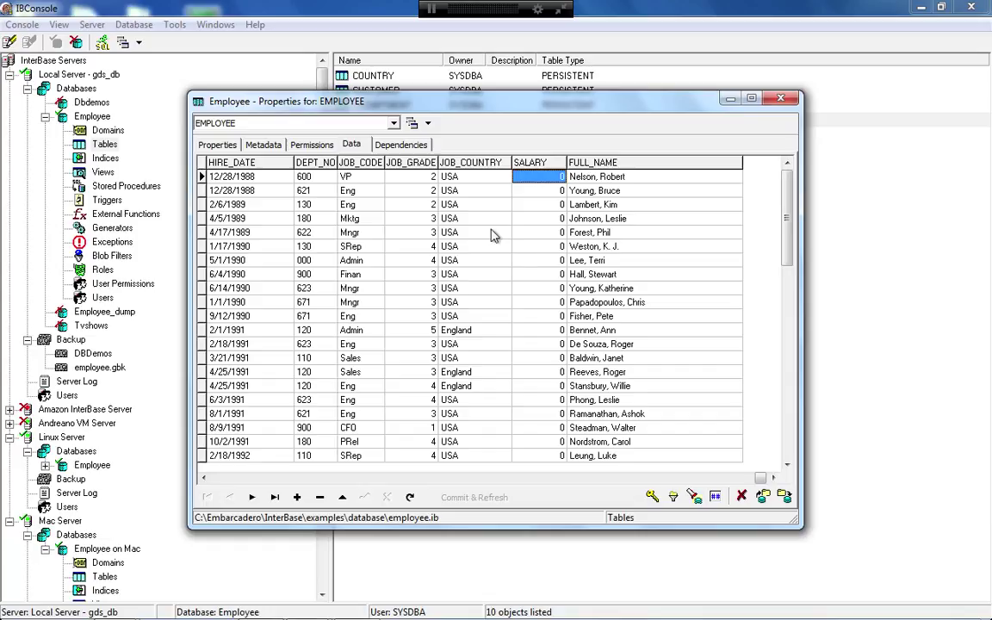
left_click(791, 106)
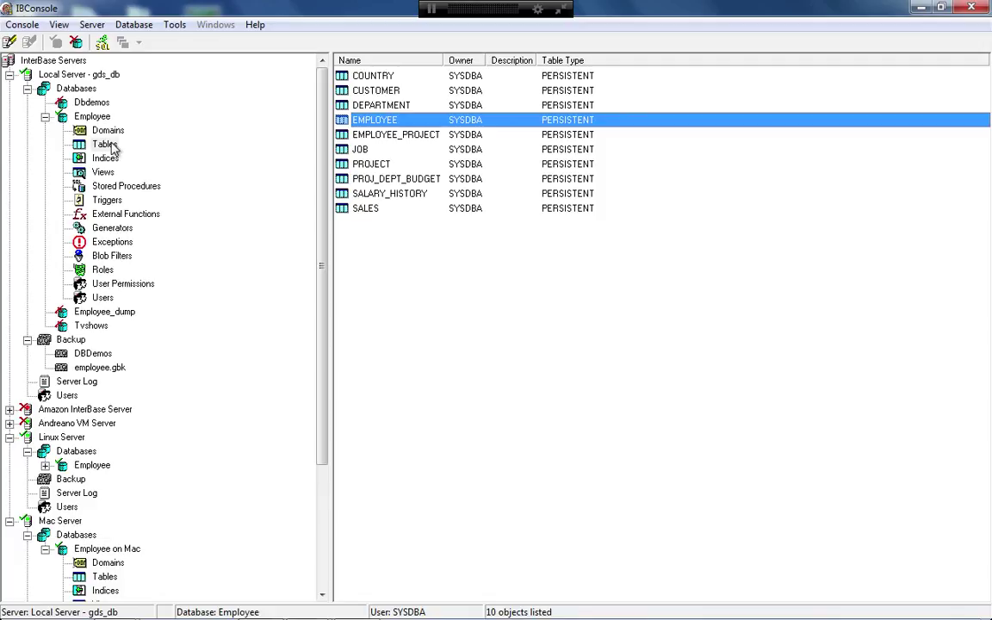
Step: Review EMPLOYEE's metadata script and encrypted SALARY column definition, then close the properties
double_click(345, 120)
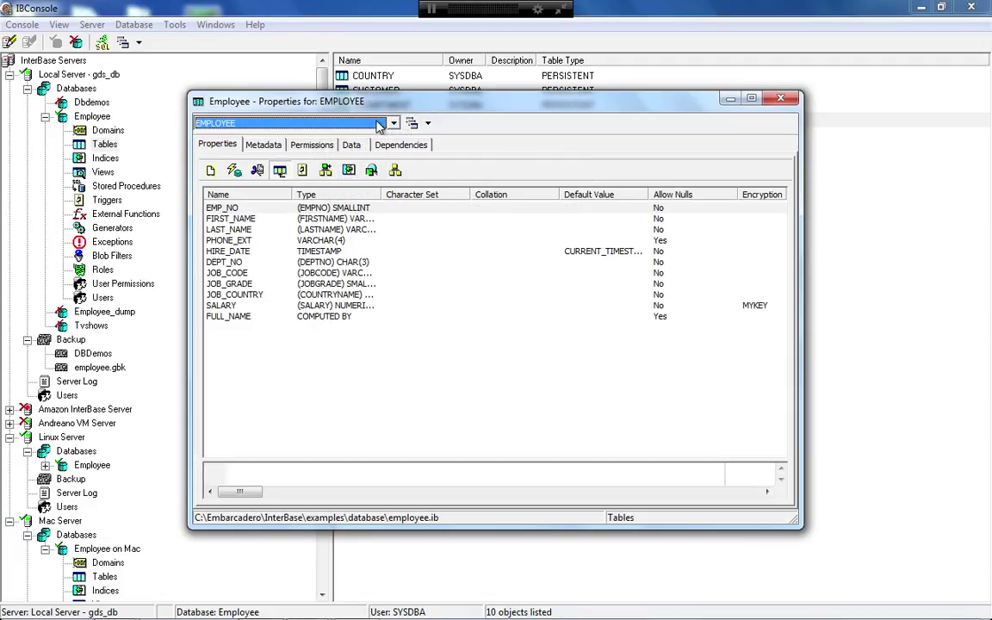
left_click(260, 146)
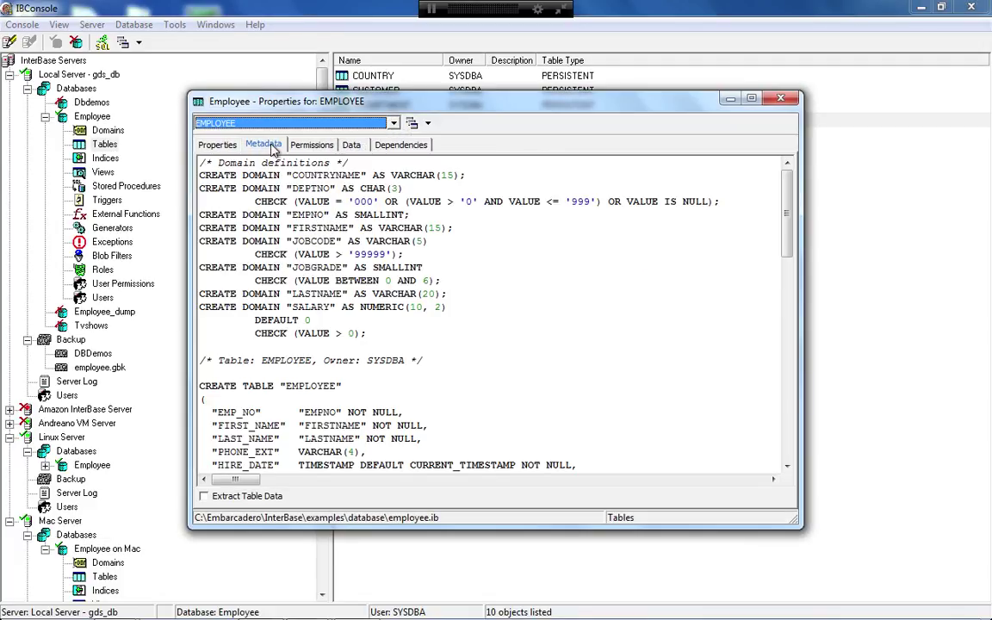
left_click(217, 145)
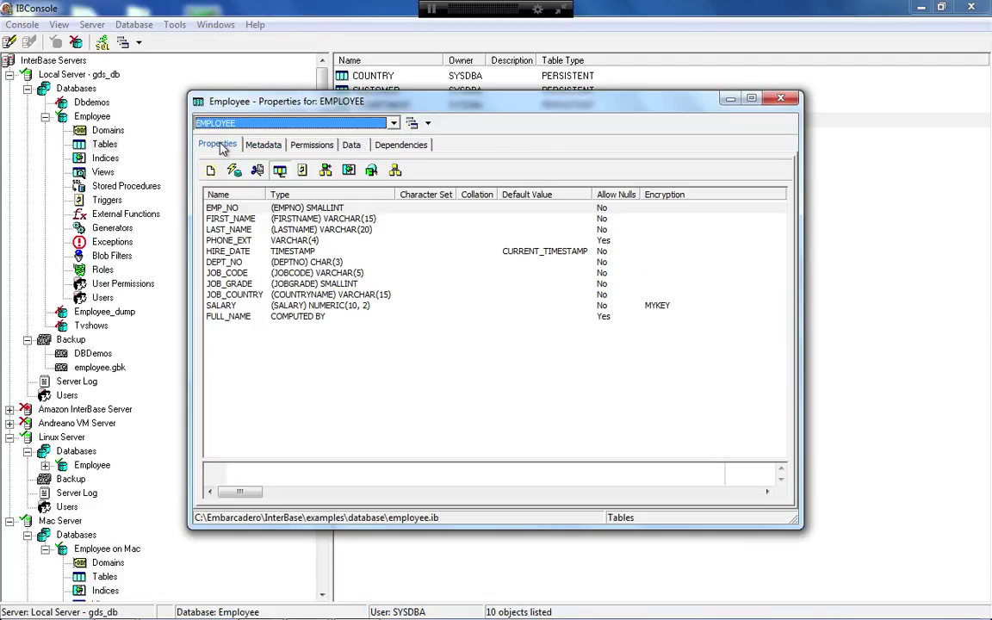
left_click(653, 305)
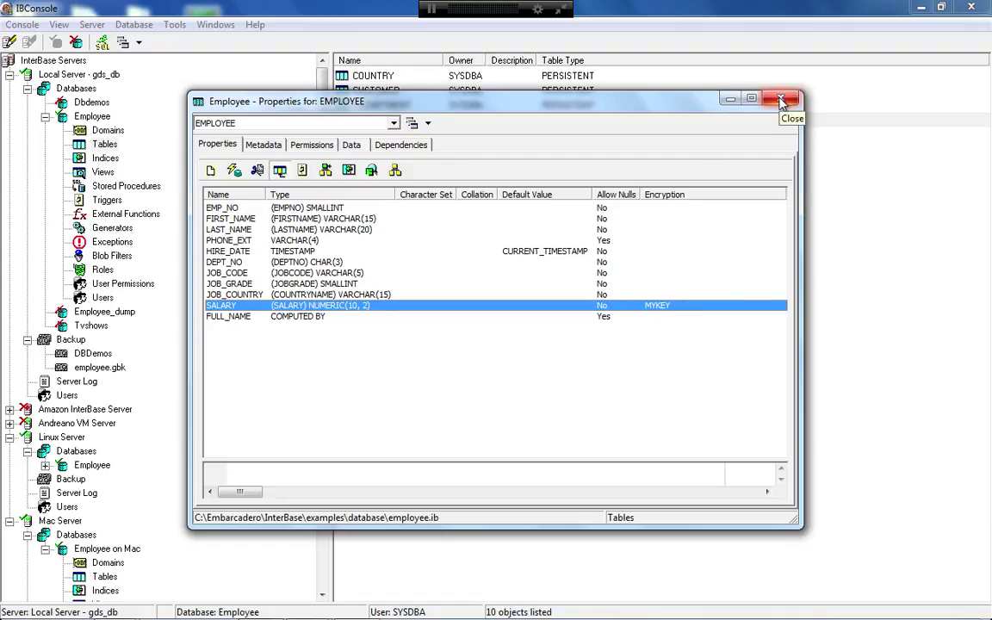
left_click(782, 102)
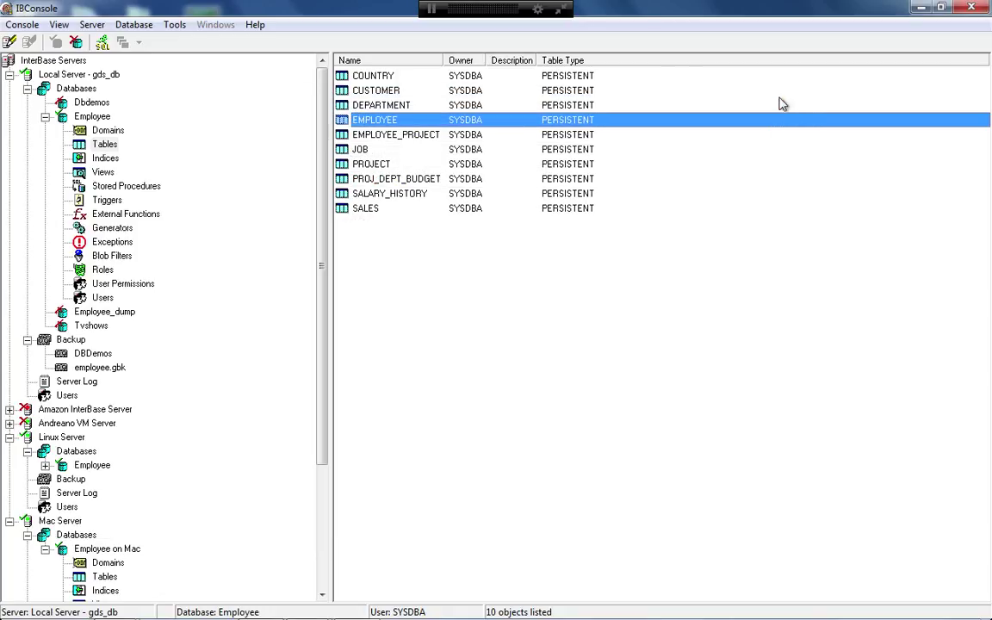
Step: Disconnect the Employee database and select Local Server to show its actions
left_click(92, 116)
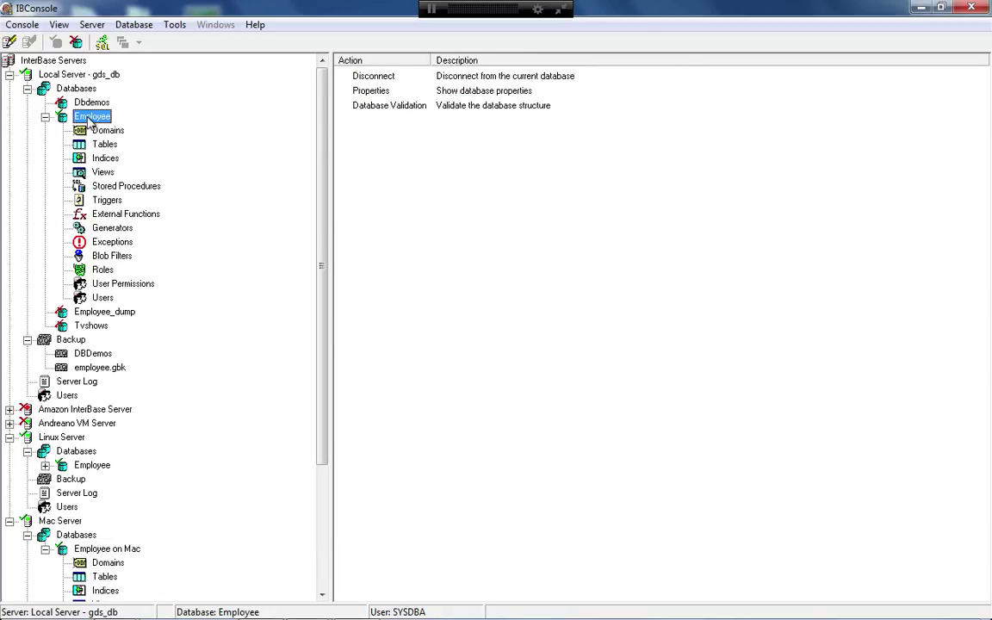
right_click(91, 119)
left_click(120, 127)
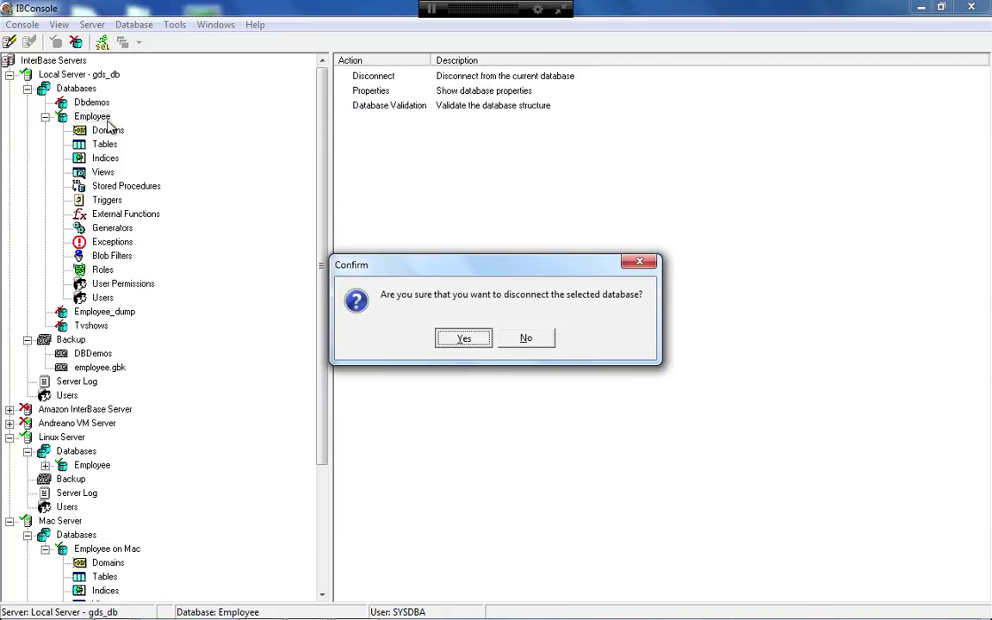
key("Return")
left_click(82, 75)
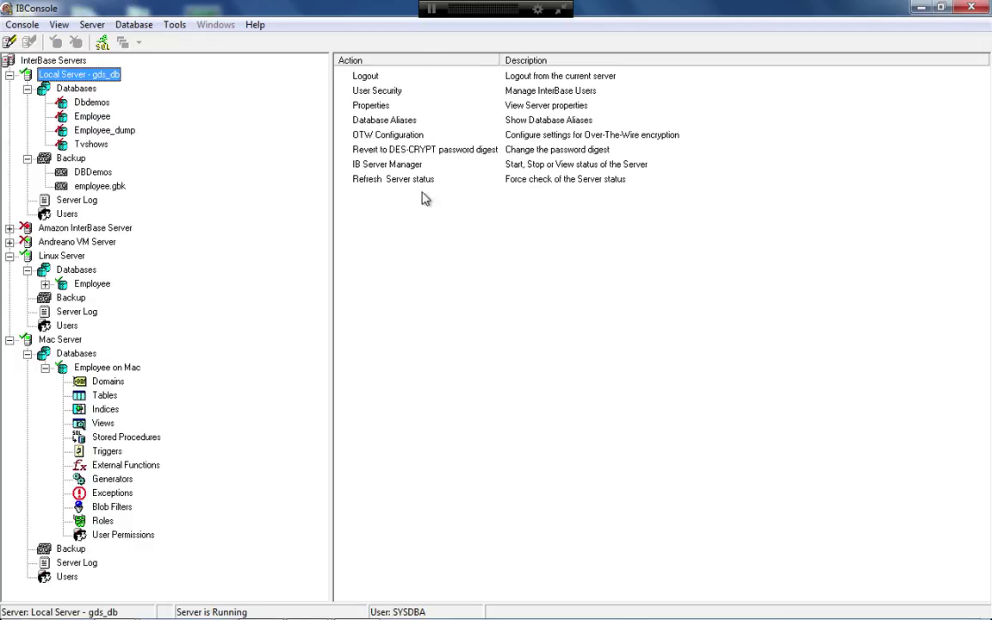
Step: Widen the Action column and launch OTW Configuration from the local server's actions
left_click_drag(500, 62, 555, 62)
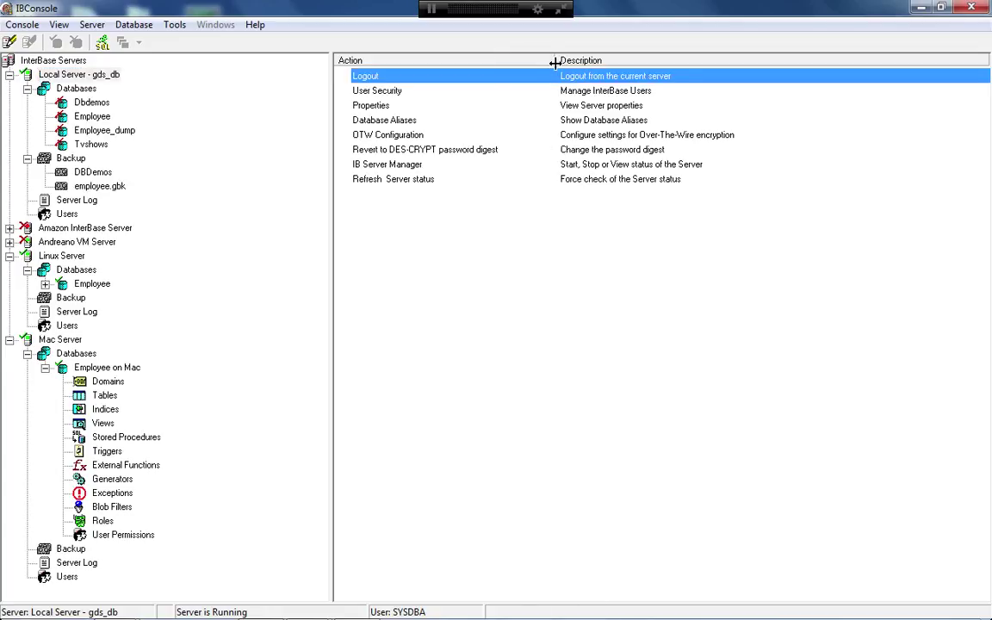
left_click(410, 140)
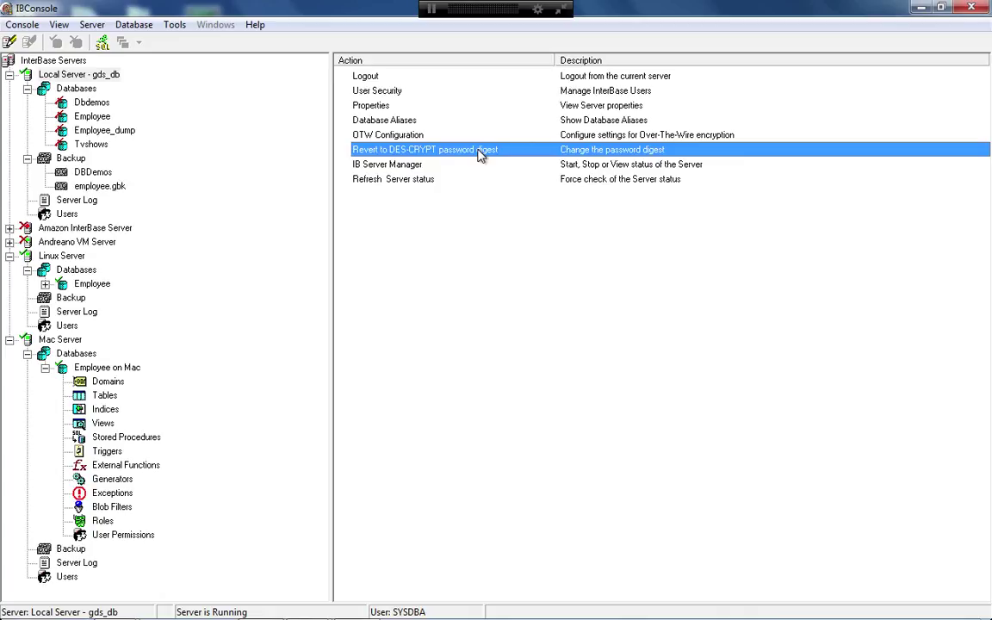
left_click(408, 136)
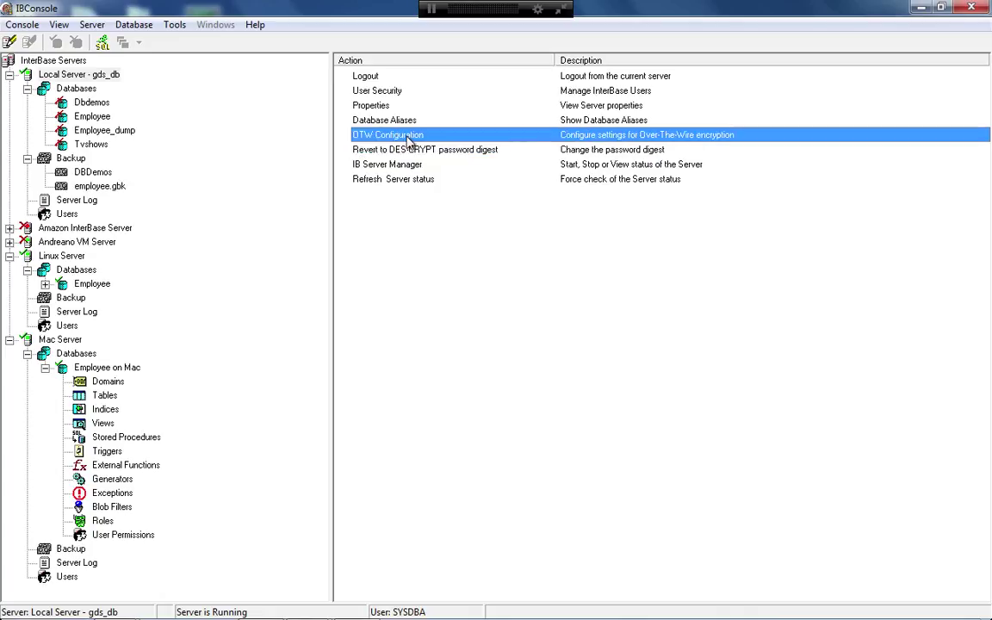
double_click(408, 138)
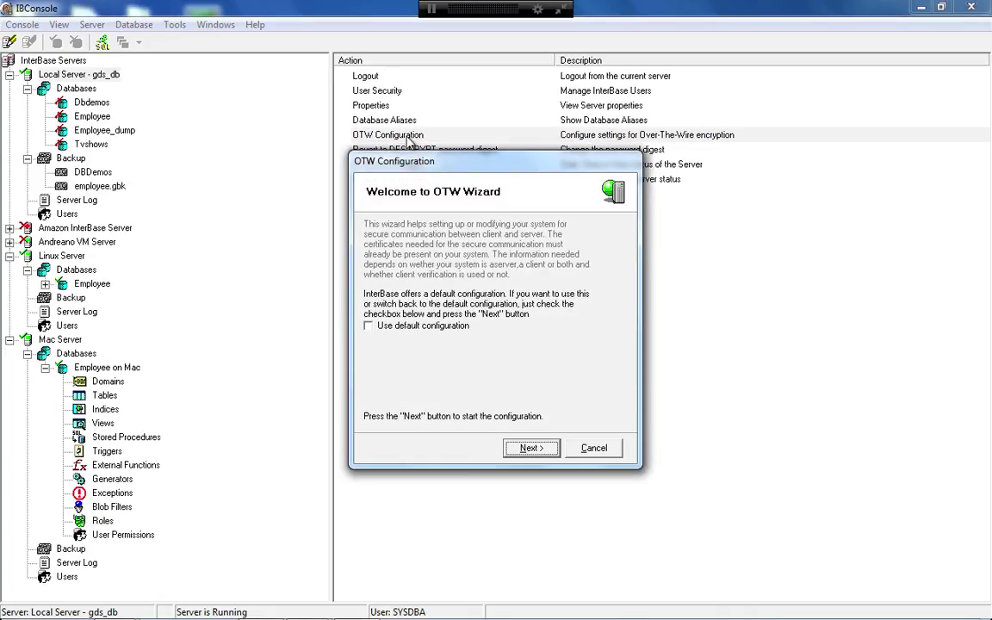
Step: Page through Server secure port, Client verification and Server certificates, then cancel the wizard
left_click(525, 449)
left_click(528, 449)
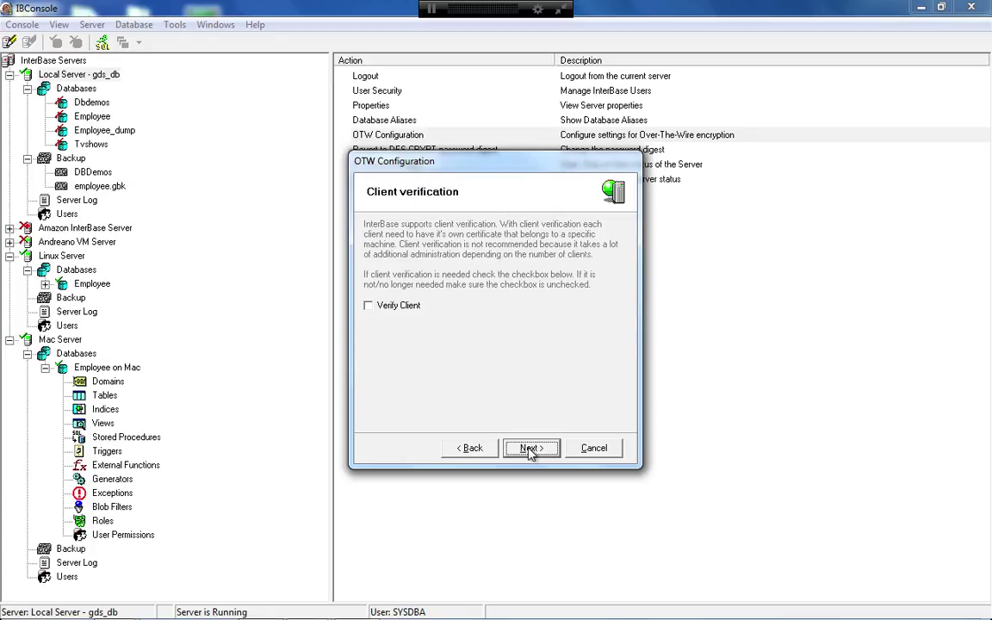
left_click(530, 449)
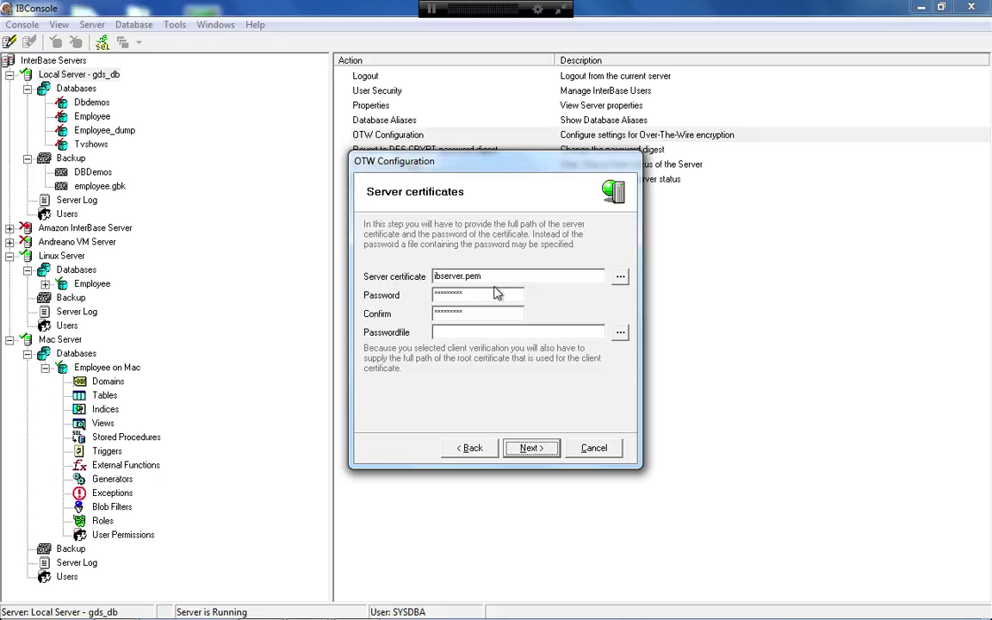
key("Escape")
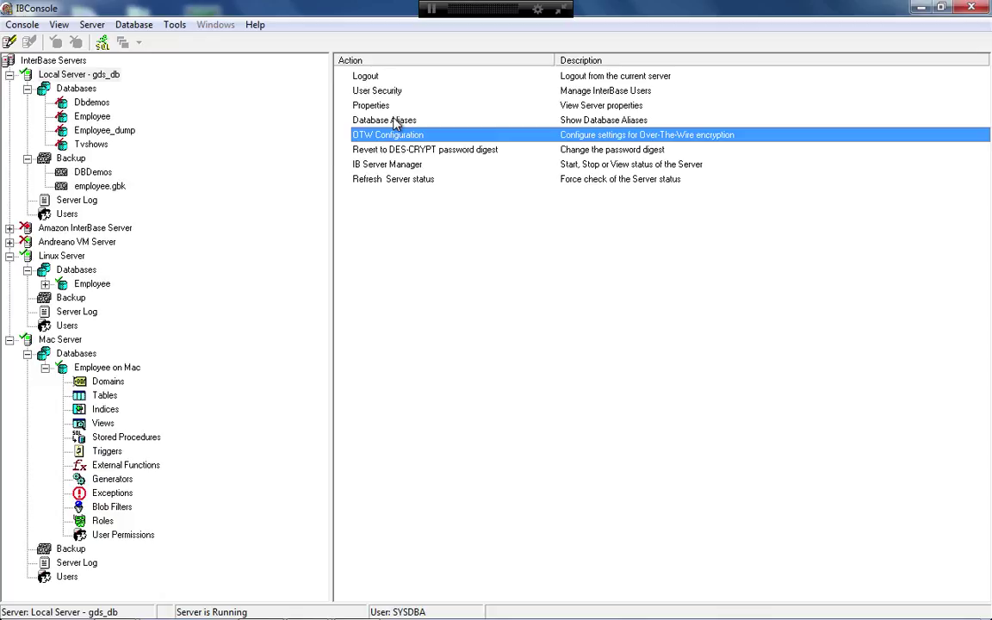
double_click(92, 117)
Step: Log in with the administrator user name and password to reconnect the Employee database
type("SYS")
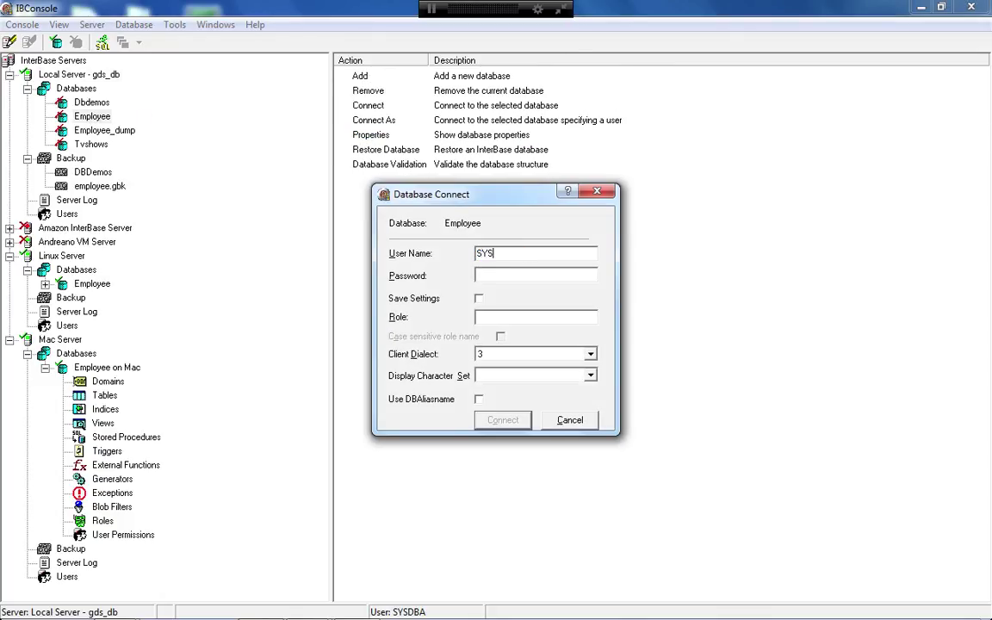
type("DBmasterkey")
key("Return")
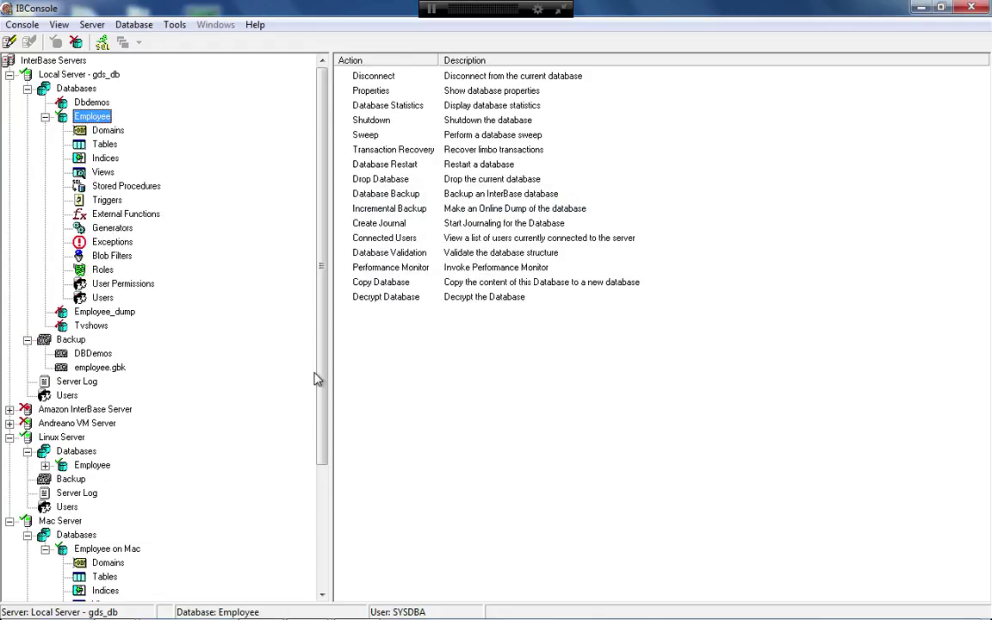
left_click(482, 379)
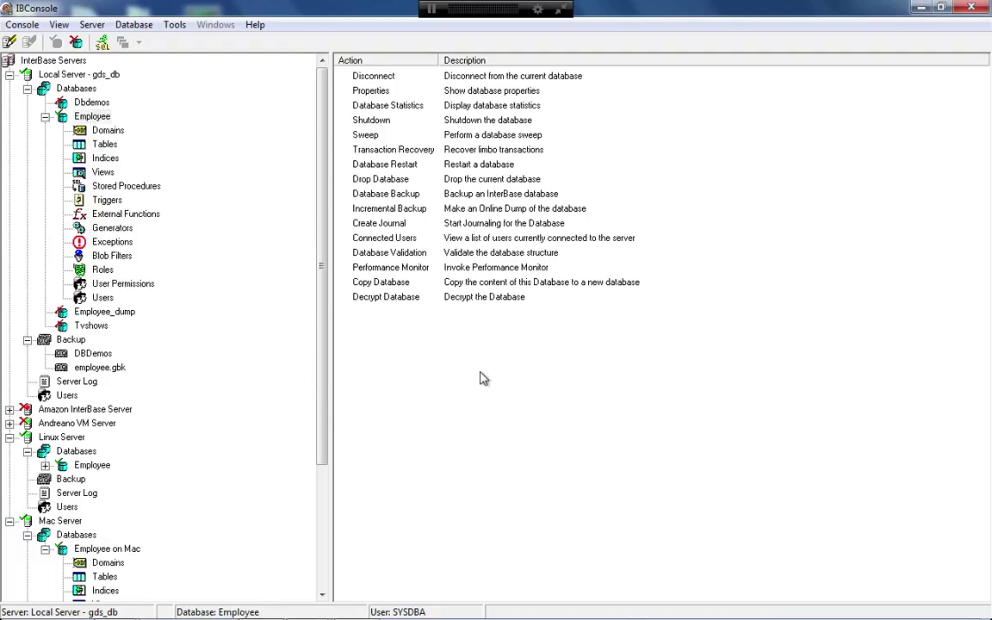
left_click(86, 119)
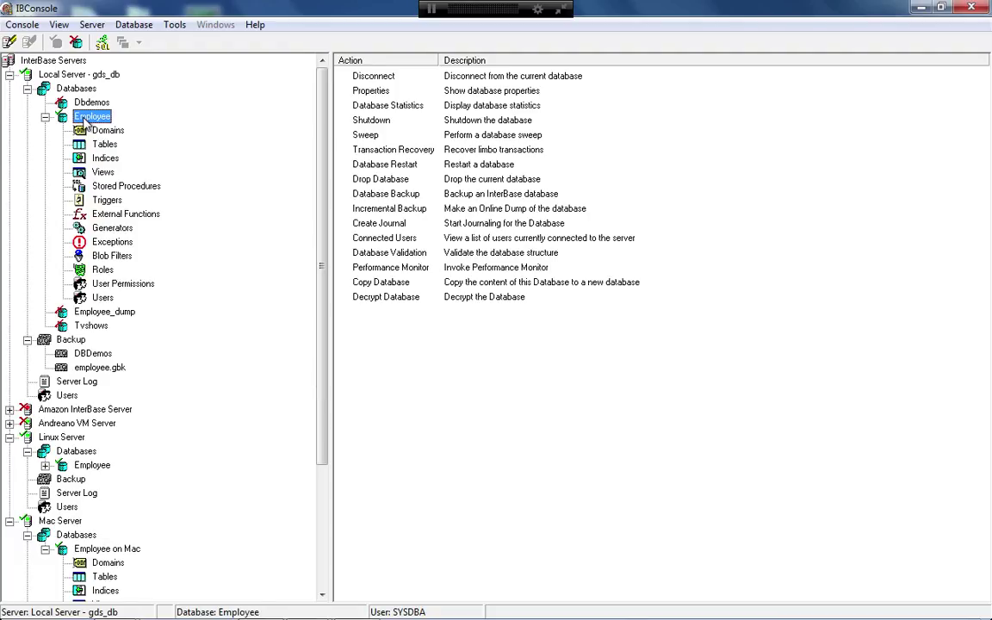
left_click(374, 228)
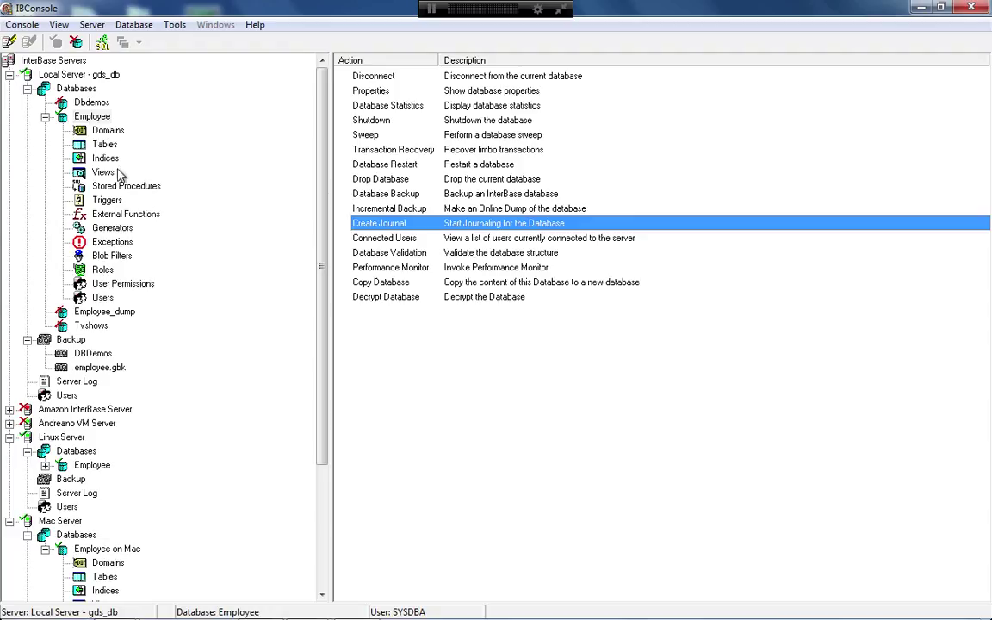
left_click(93, 118)
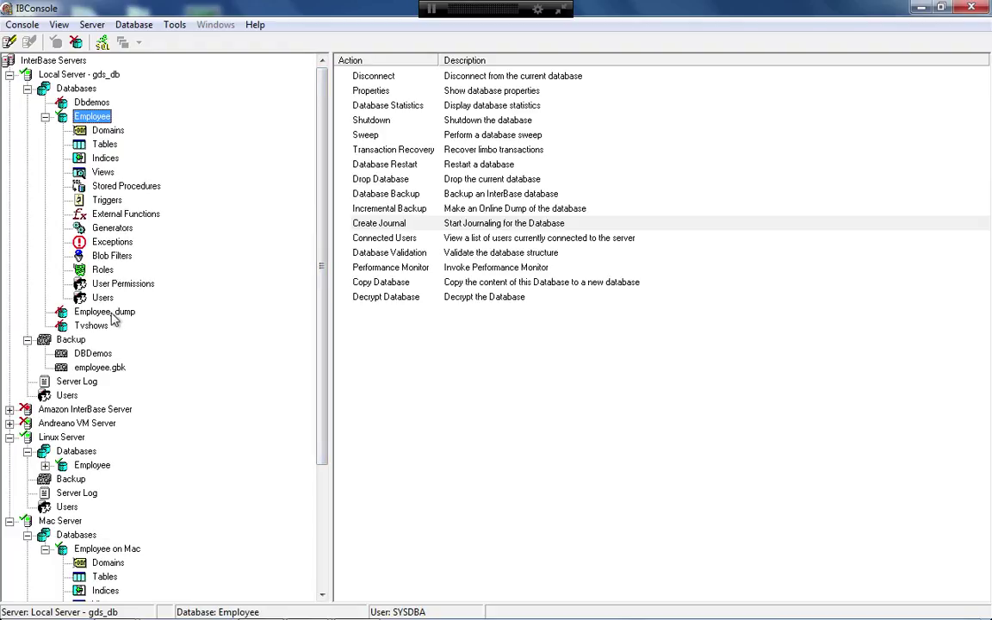
Step: Review the current rows in Employee's COUNTRY table on its Data tab
left_click(99, 143)
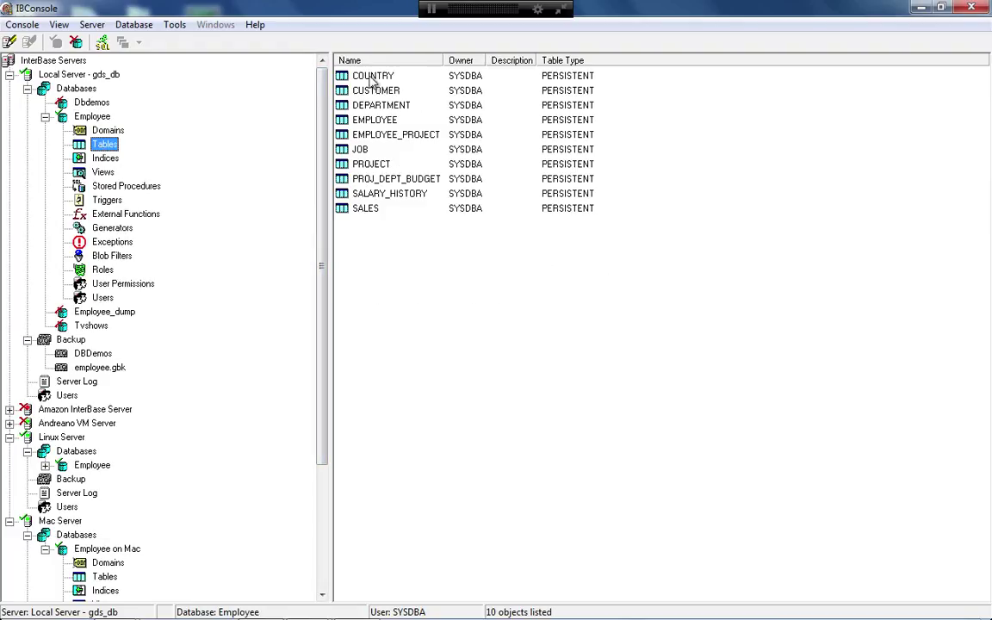
double_click(370, 76)
left_click(352, 145)
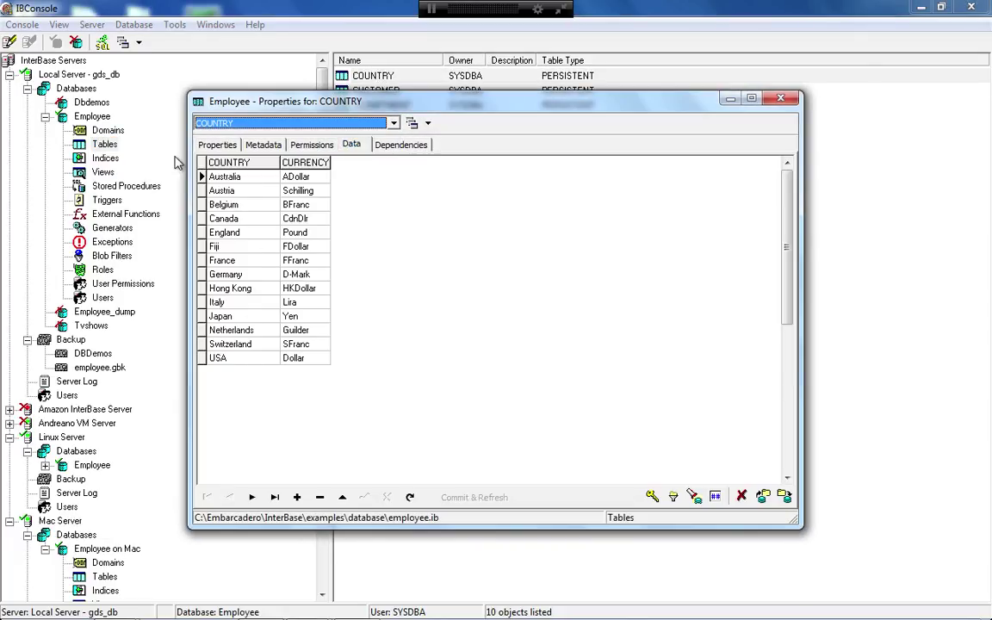
double_click(197, 102)
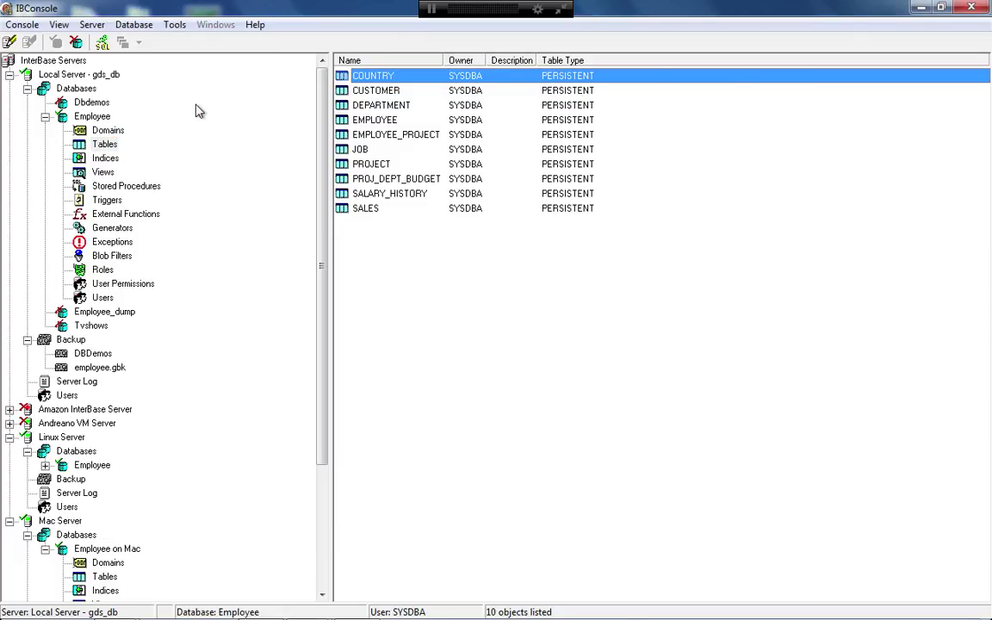
left_click(91, 115)
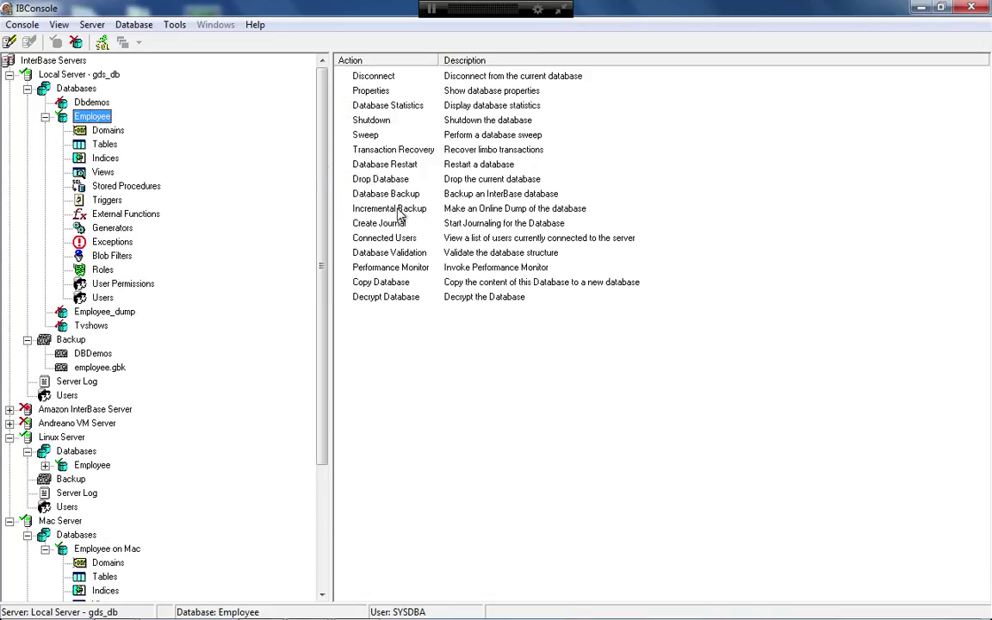
Step: Run an incremental dump of Employee to EMPLOYEE_DUMP.IB with Overwrite True, then dismiss the timestamp-mismatch error
double_click(398, 210)
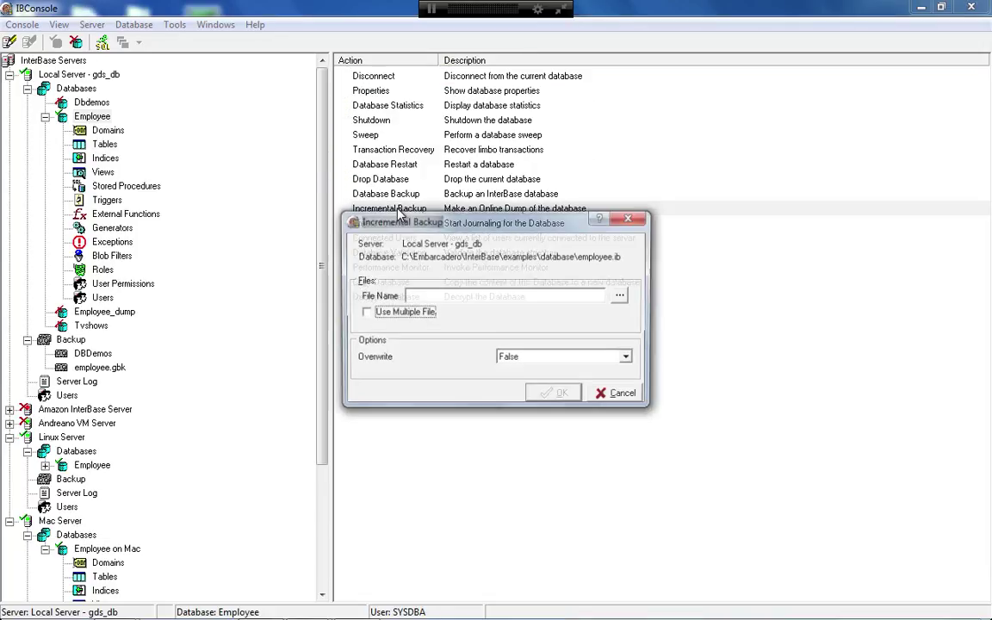
left_click(628, 297)
double_click(705, 344)
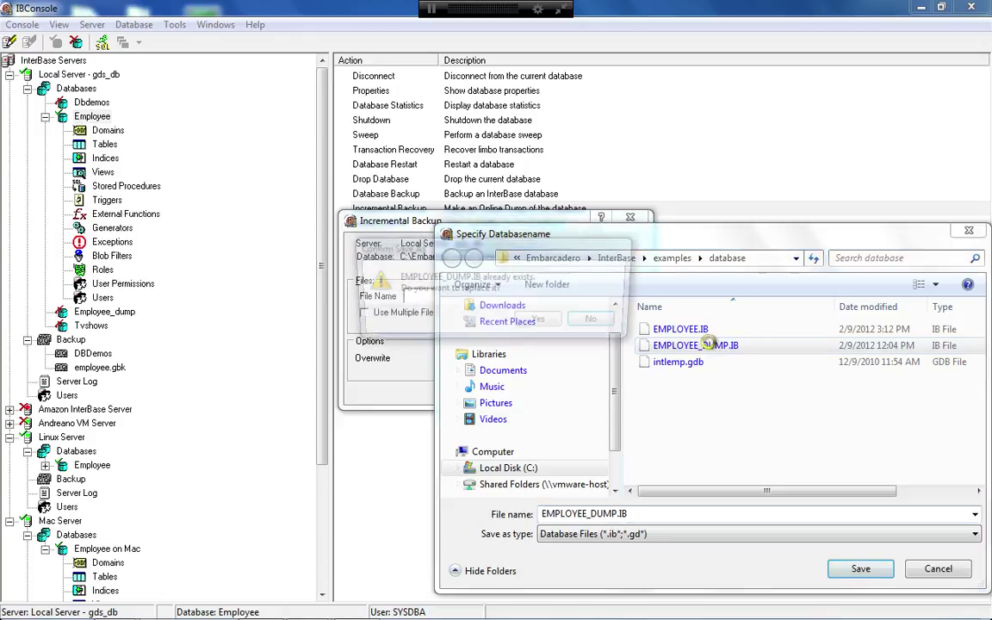
left_click(542, 321)
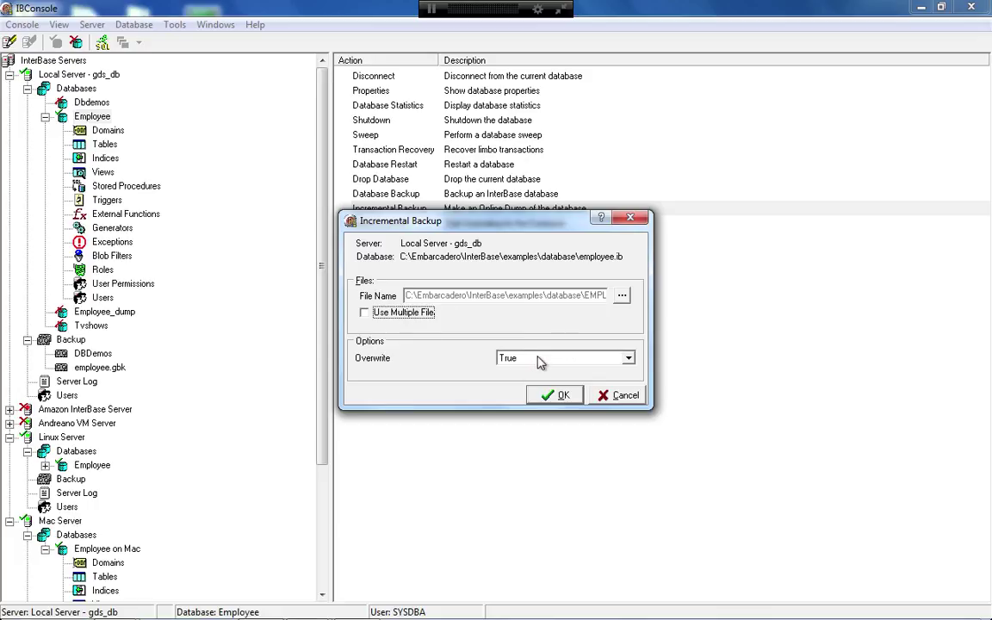
left_click(560, 396)
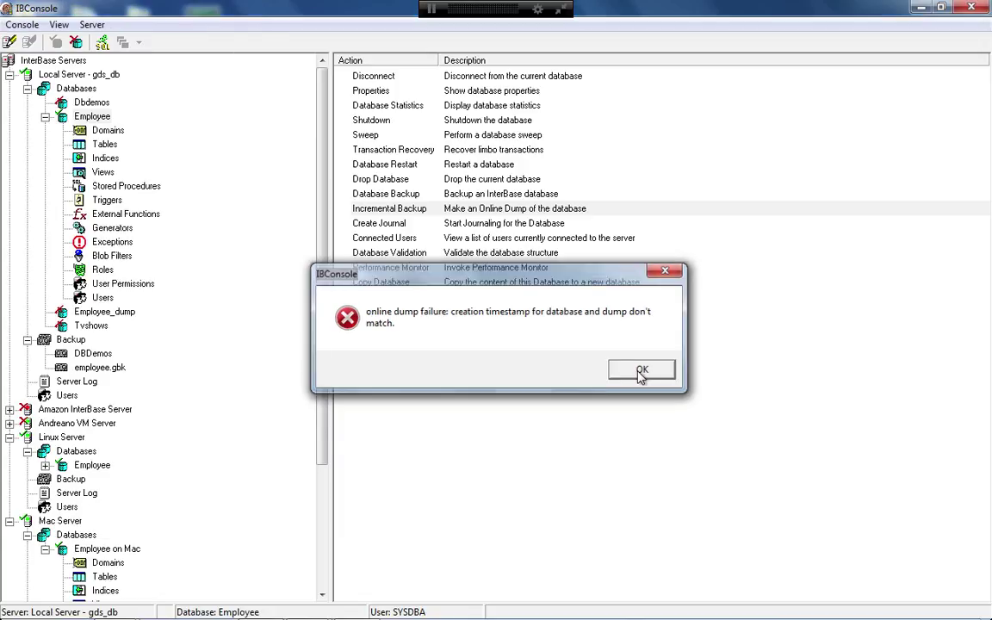
left_click(642, 370)
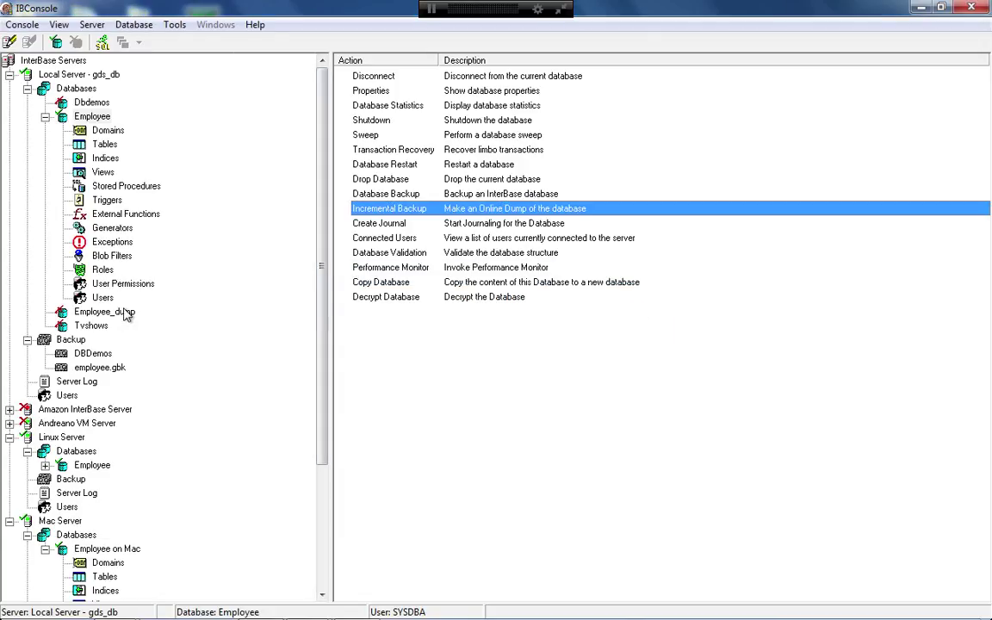
Step: Delete the old EMPLOYEE_DUMP.IB file from the dump target file browser
double_click(412, 213)
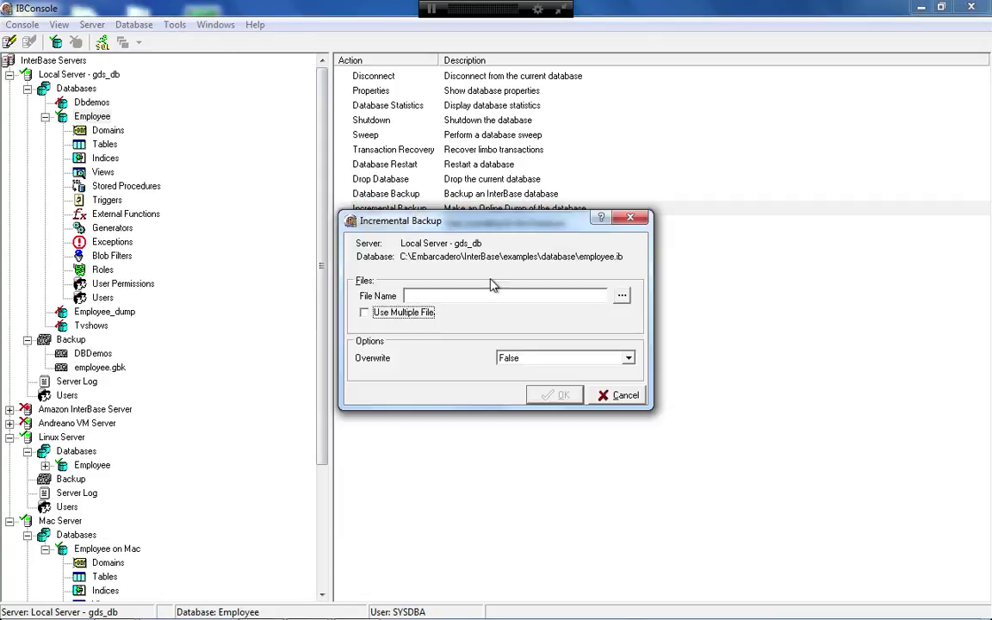
left_click(625, 293)
left_click(719, 346)
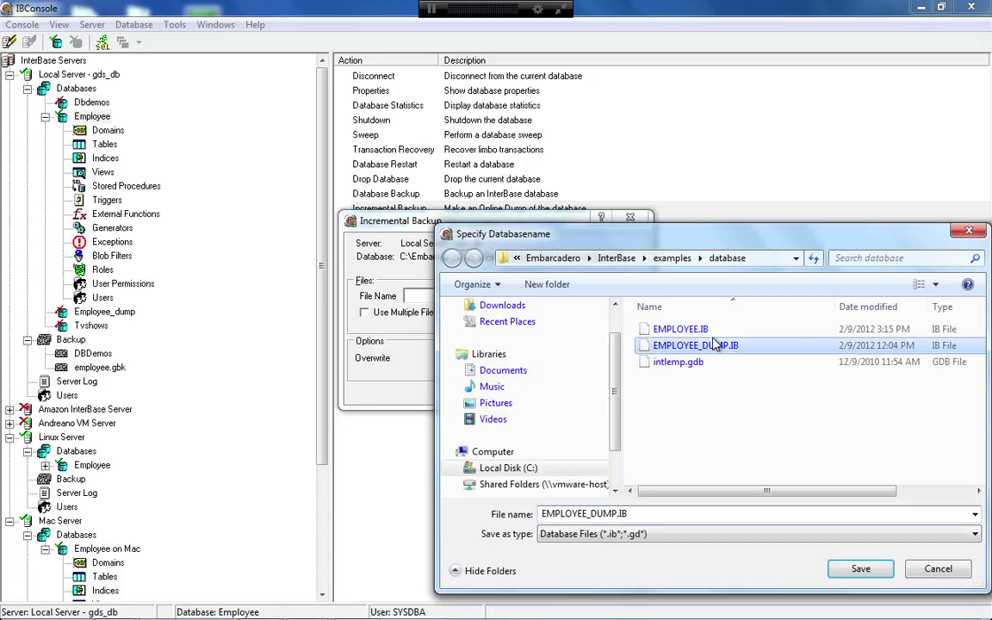
key("Delete")
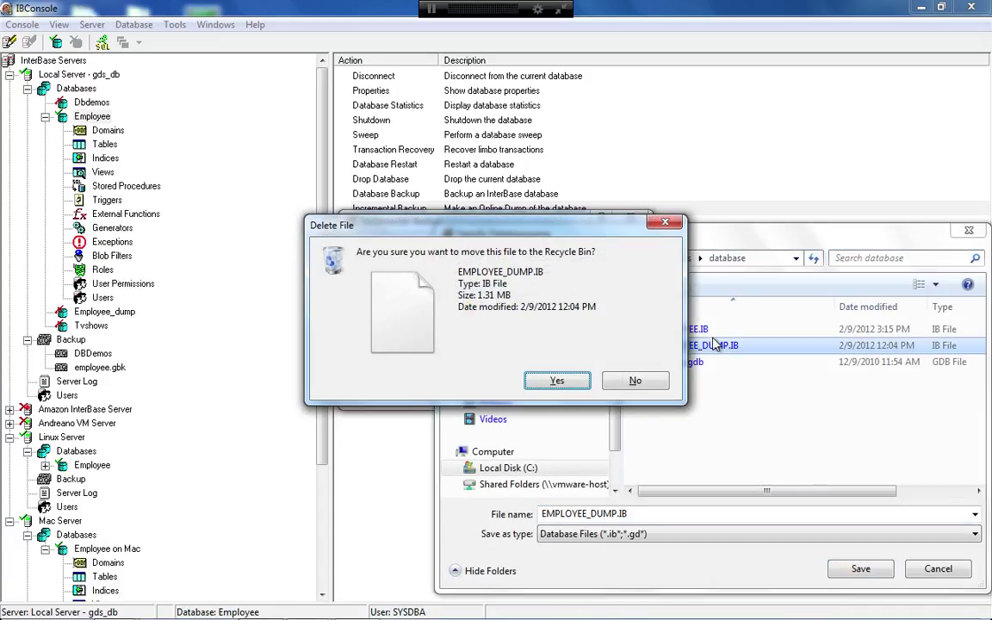
left_click(557, 380)
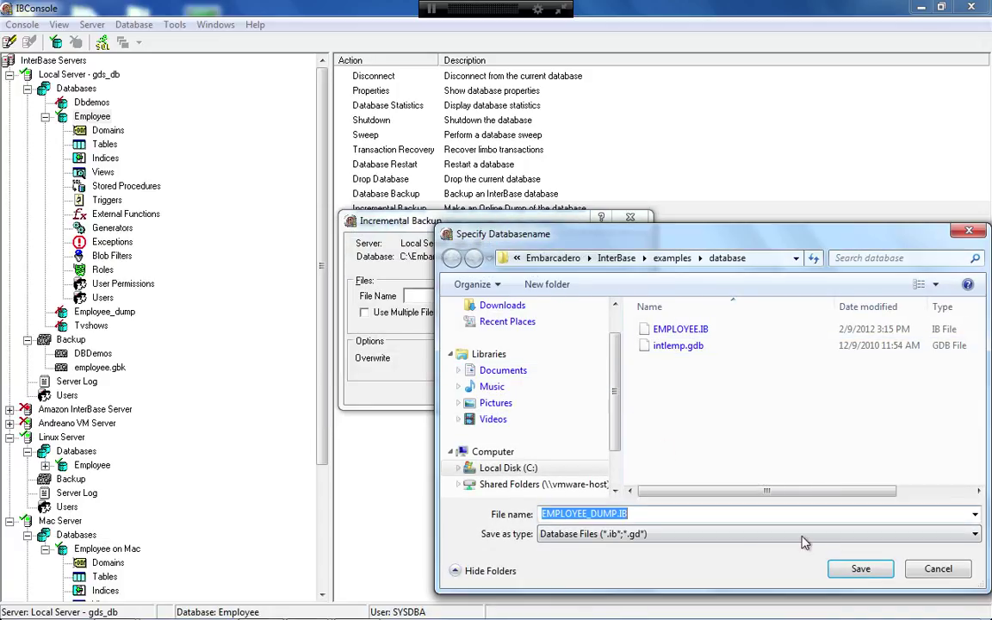
Step: Dump Employee into EMPLOYEE_DUMP.IB with Overwrite left False and acknowledge the completion message
left_click(862, 569)
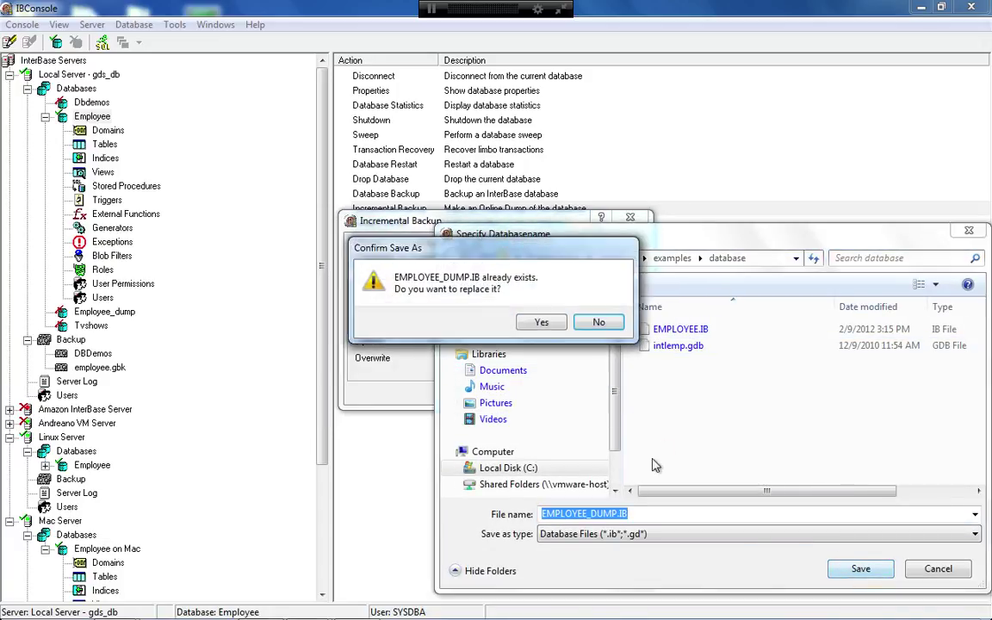
left_click(547, 321)
left_click(545, 358)
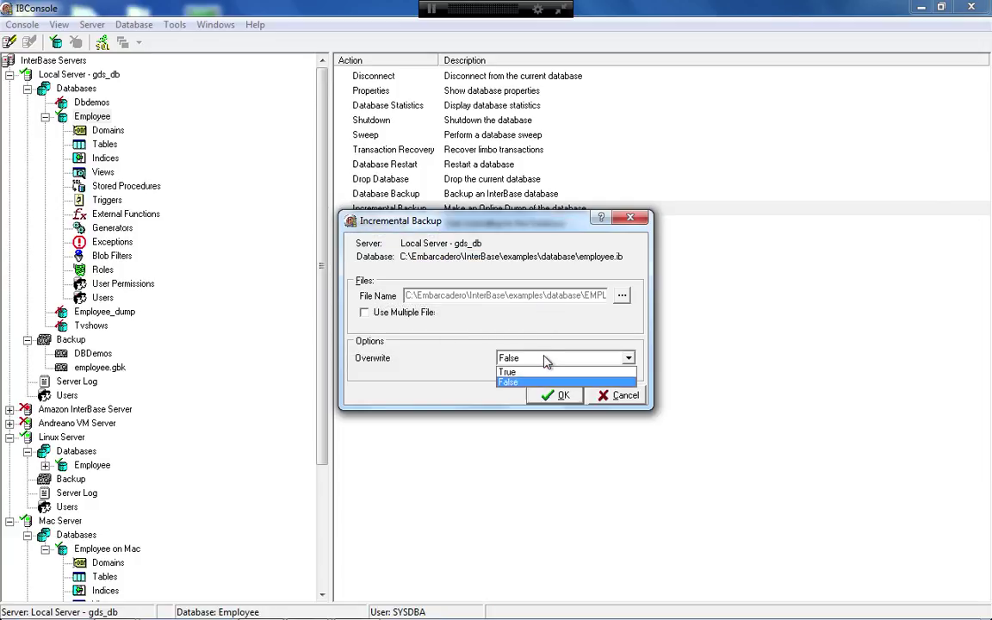
key("Return")
key("Return")
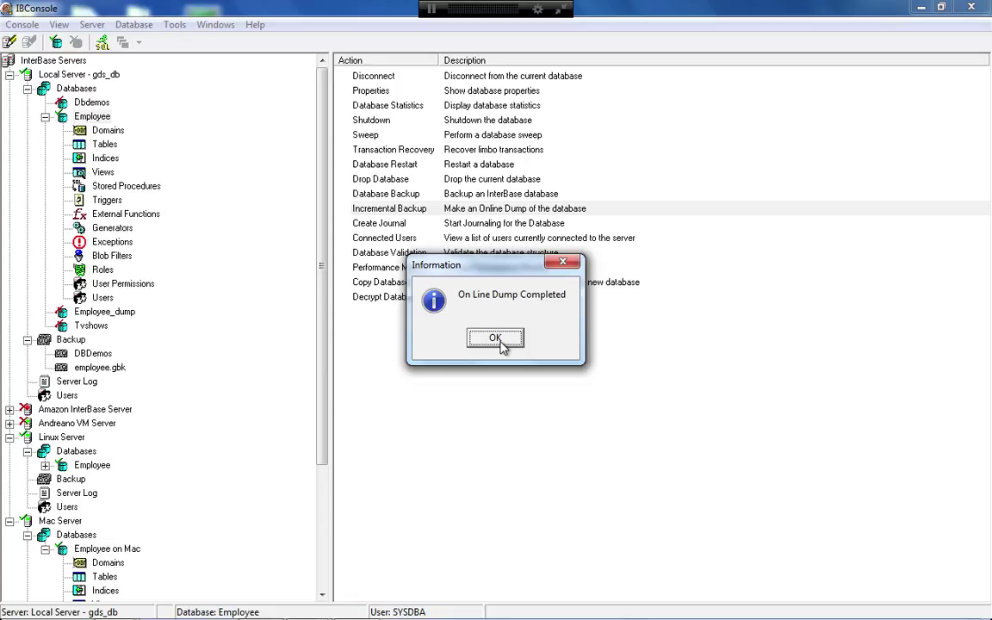
left_click(496, 338)
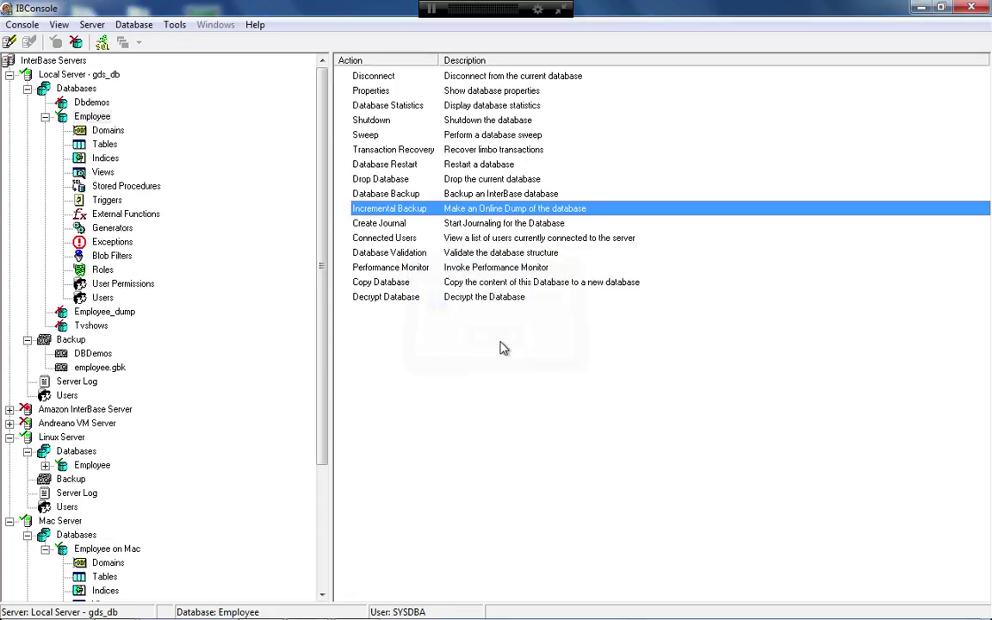
Step: Check the dump file name in Employee_dump's database path under Properties
right_click(127, 319)
left_click(173, 444)
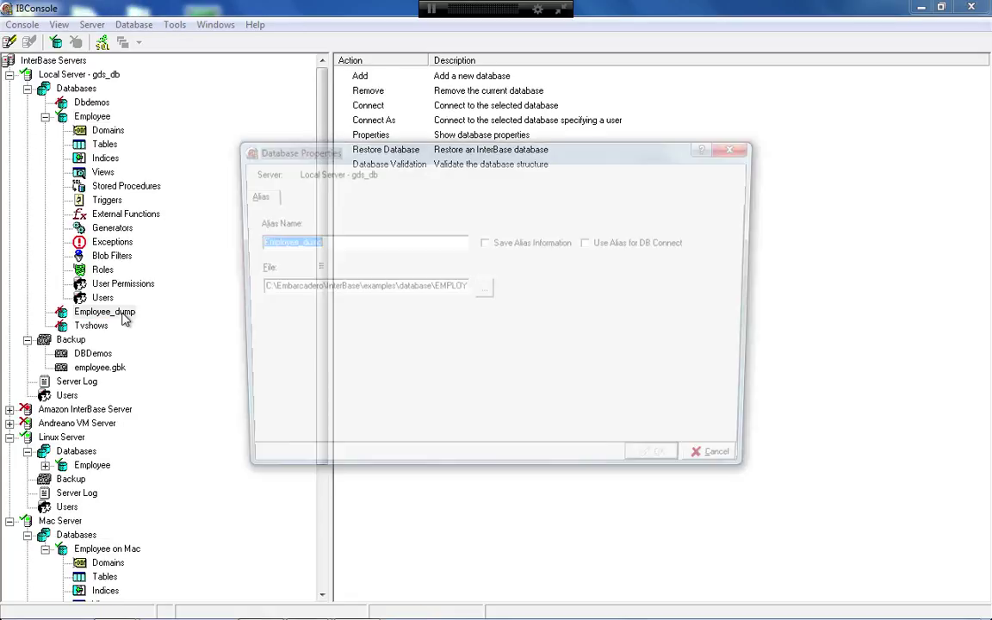
left_click_drag(387, 287, 655, 317)
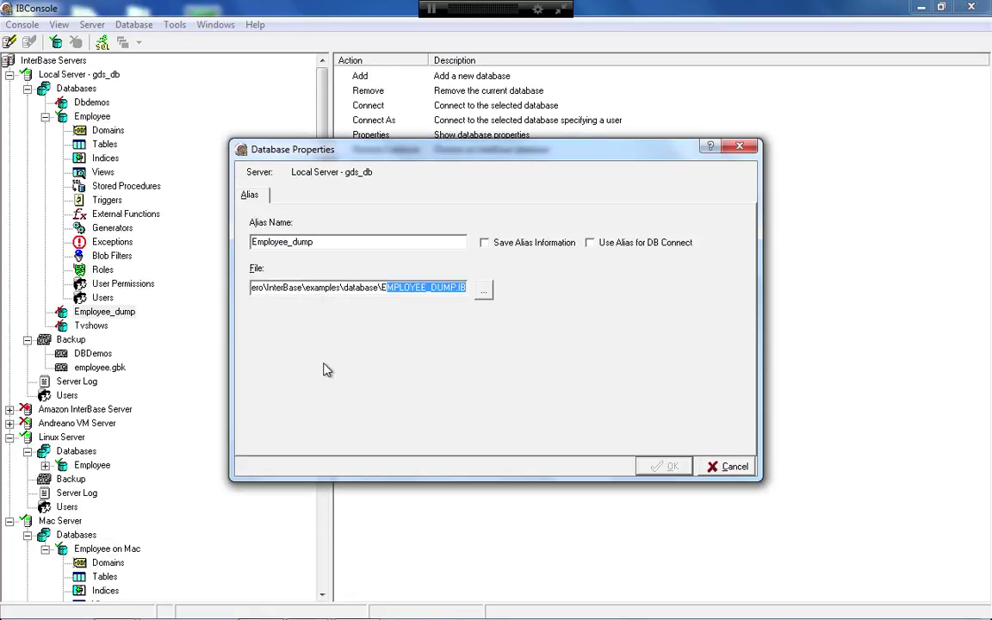
key("Escape")
Step: Connect Employee_dump and inspect its COUNTRY table rows, including France
double_click(82, 315)
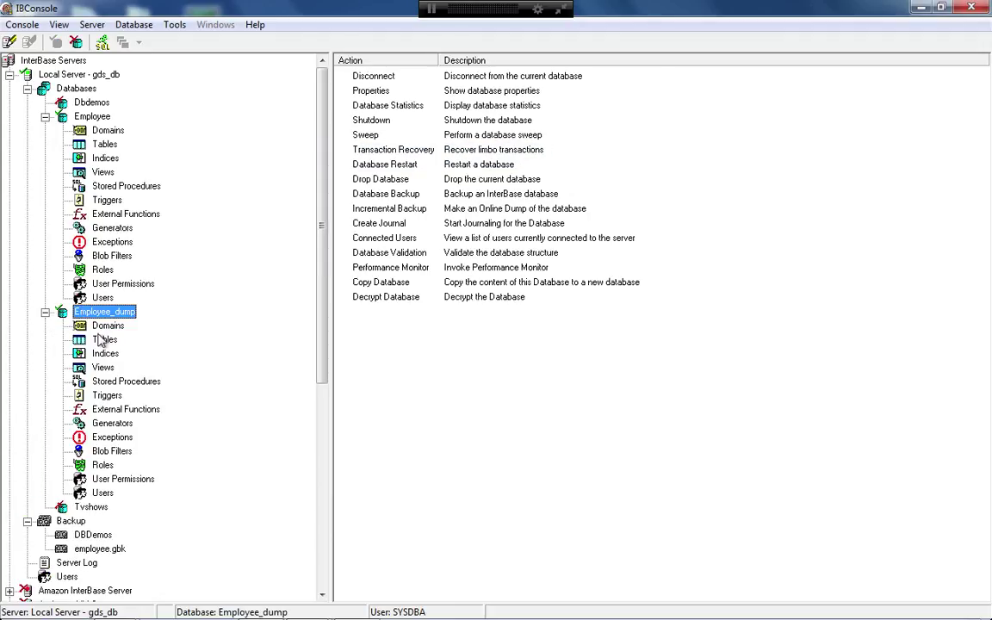
left_click(93, 339)
double_click(387, 91)
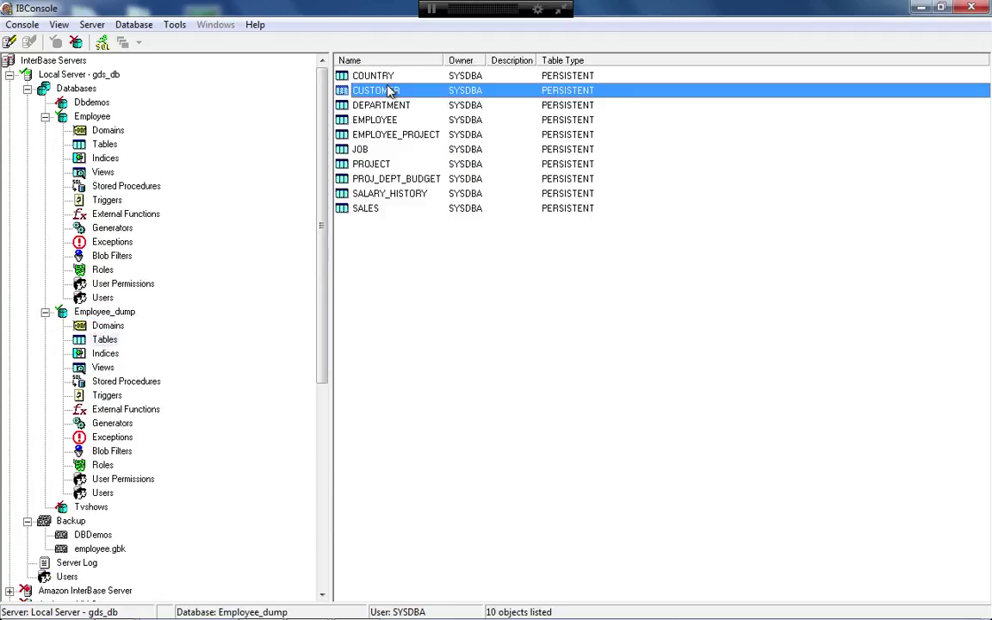
key("Up")
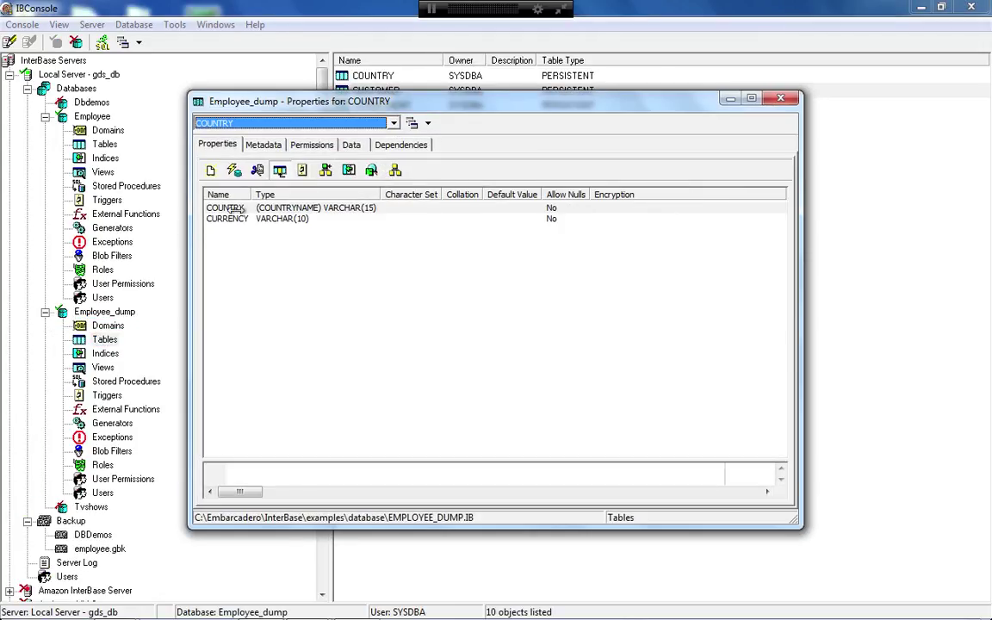
left_click(352, 145)
left_click(241, 342)
left_click(222, 258)
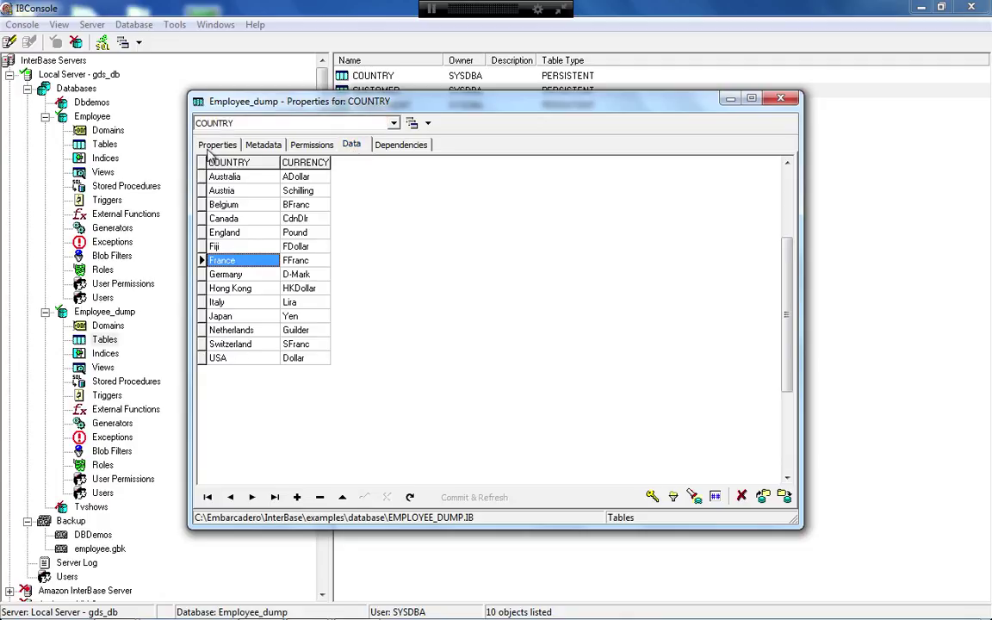
double_click(198, 102)
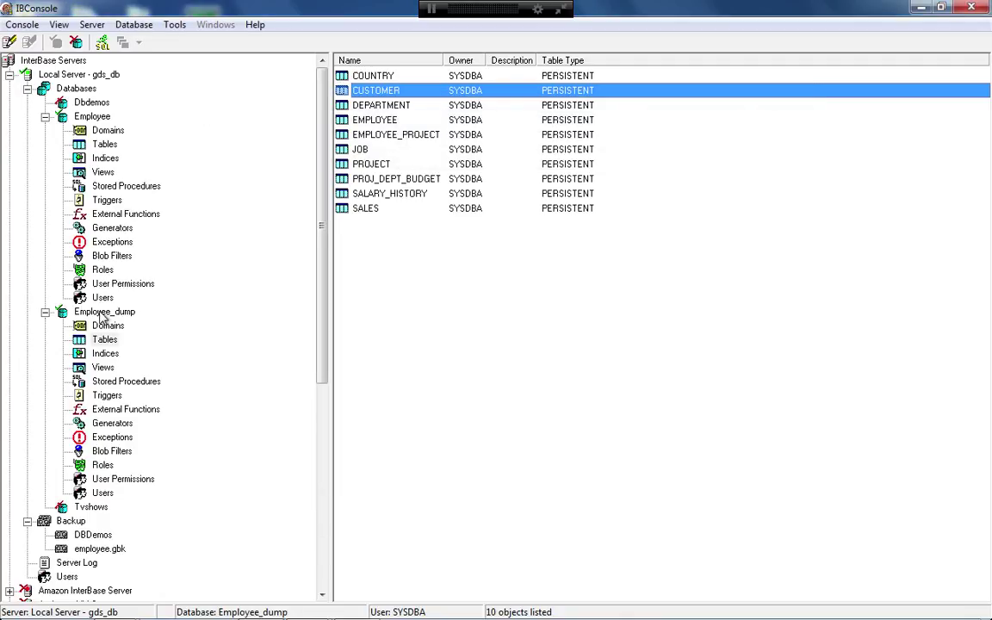
Step: Confirm Employee_dump is read-only in its General properties, then list Employee's tables
left_click(103, 314)
right_click(104, 317)
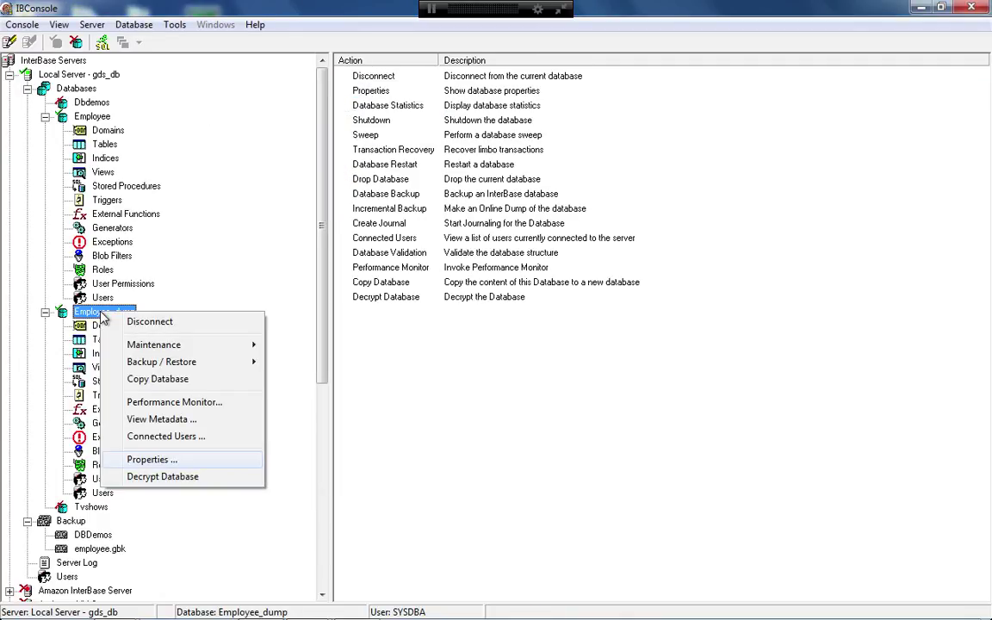
left_click(151, 460)
left_click(290, 196)
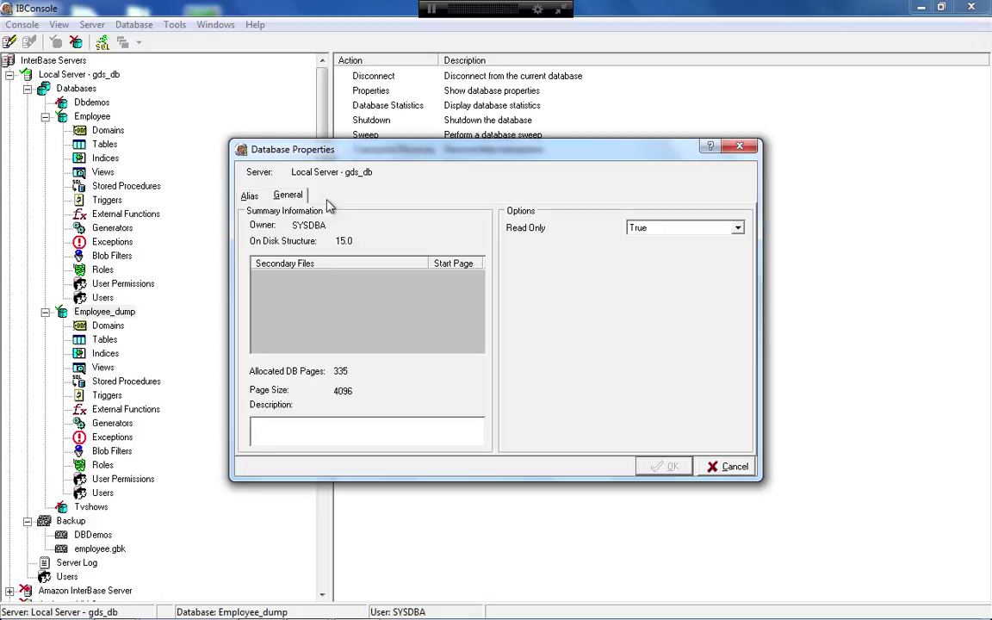
key("Escape")
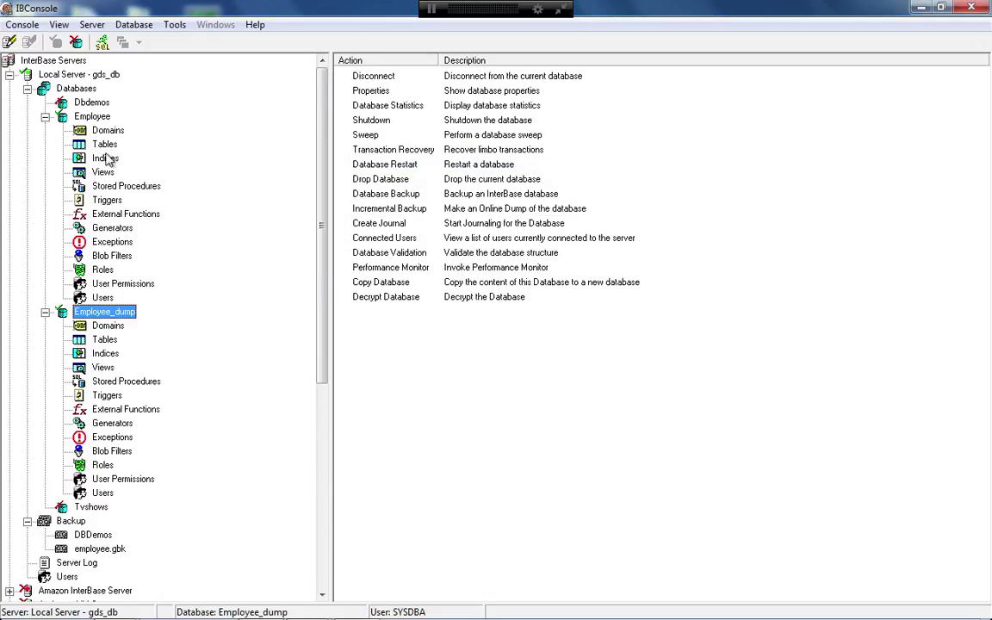
left_click(103, 157)
left_click(104, 145)
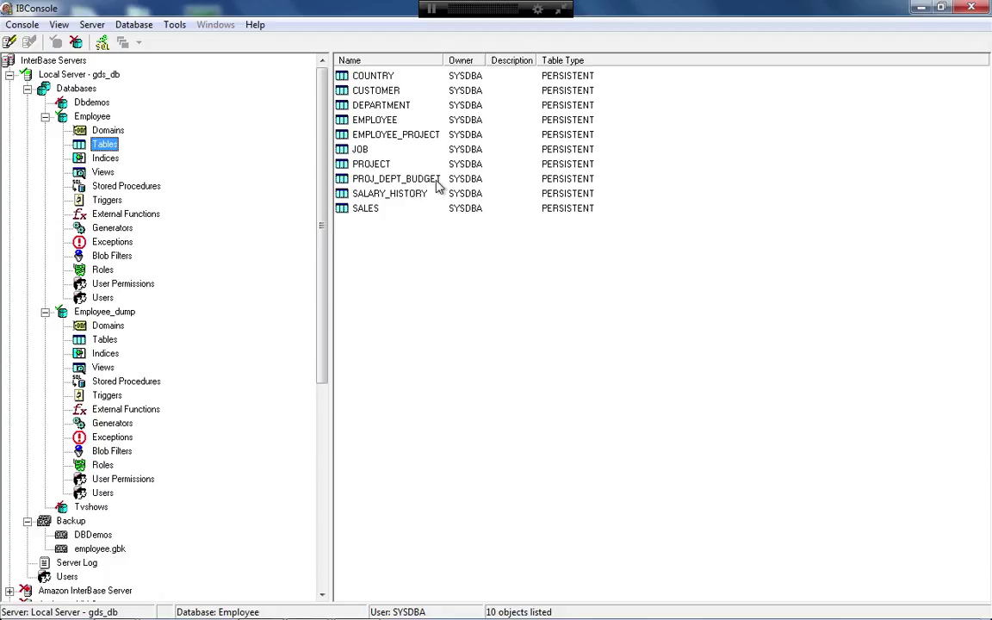
Step: Add COUNTRY rows 1/1 and 2/2 in Employee and commit them
double_click(379, 76)
left_click(351, 145)
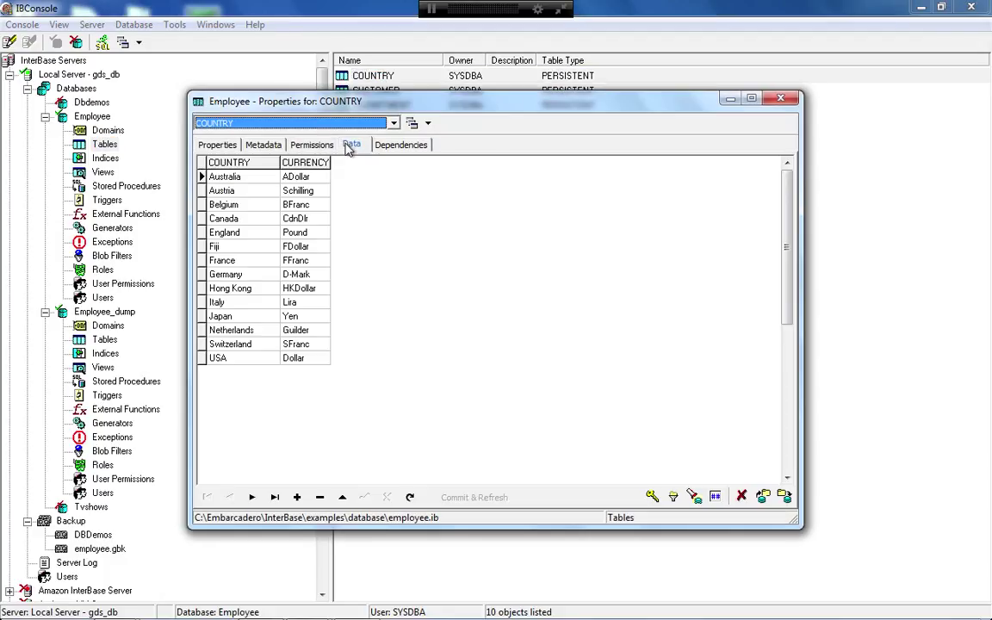
key("Down")
key("Down")
key("Down")
key("Down")
key("Down")
key("Down")
key("Down")
key("Down")
key("Down")
key("Down")
key("Down")
key("Down")
key("Down")
key("Down")
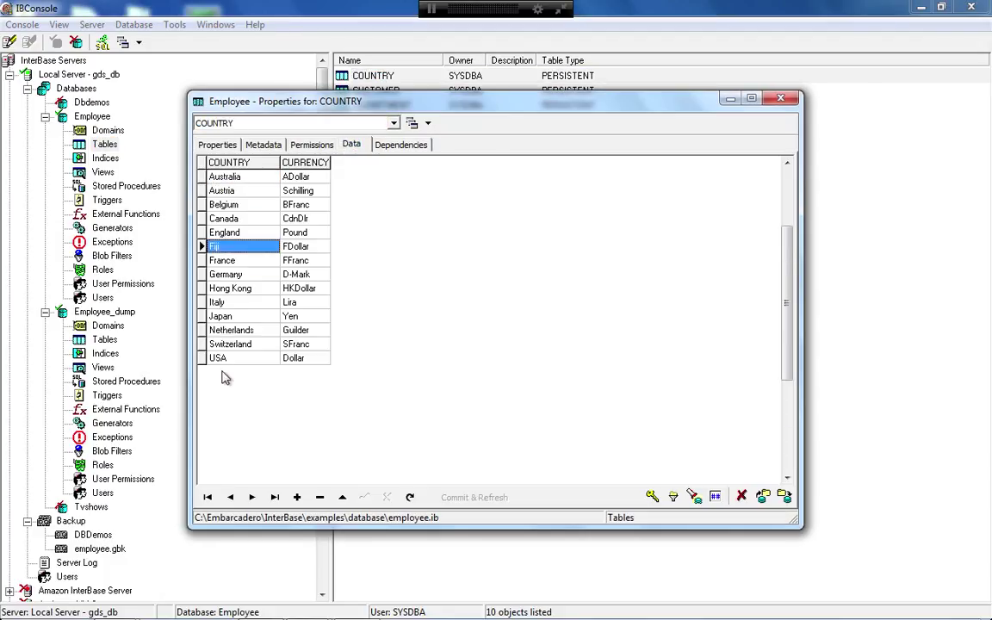
type("1")
key("Tab")
type("1")
key("Down")
left_click(224, 385)
type("2")
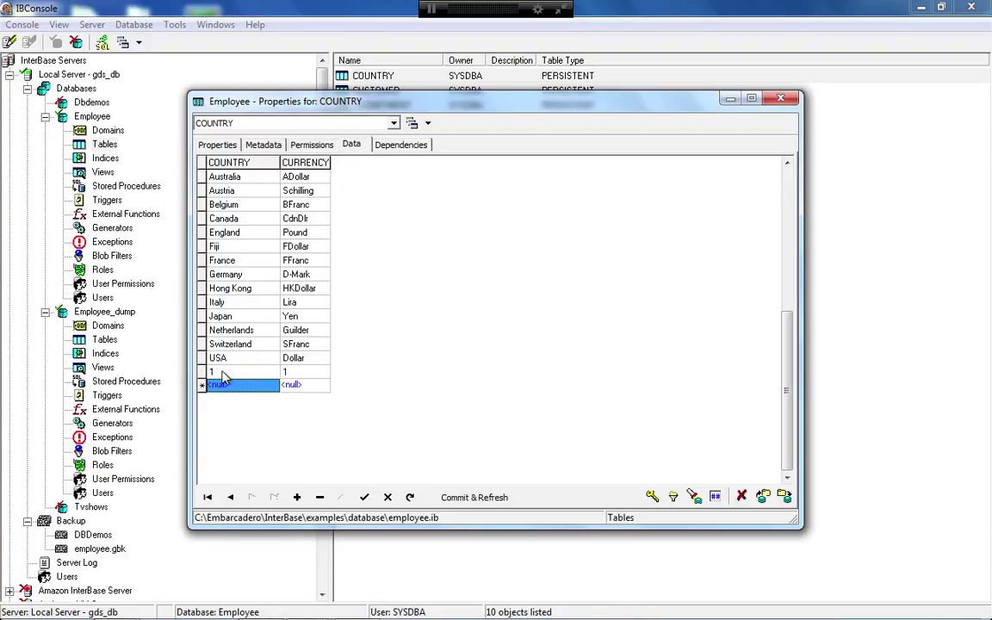
key("Tab")
type("2")
key("Up")
left_click(489, 491)
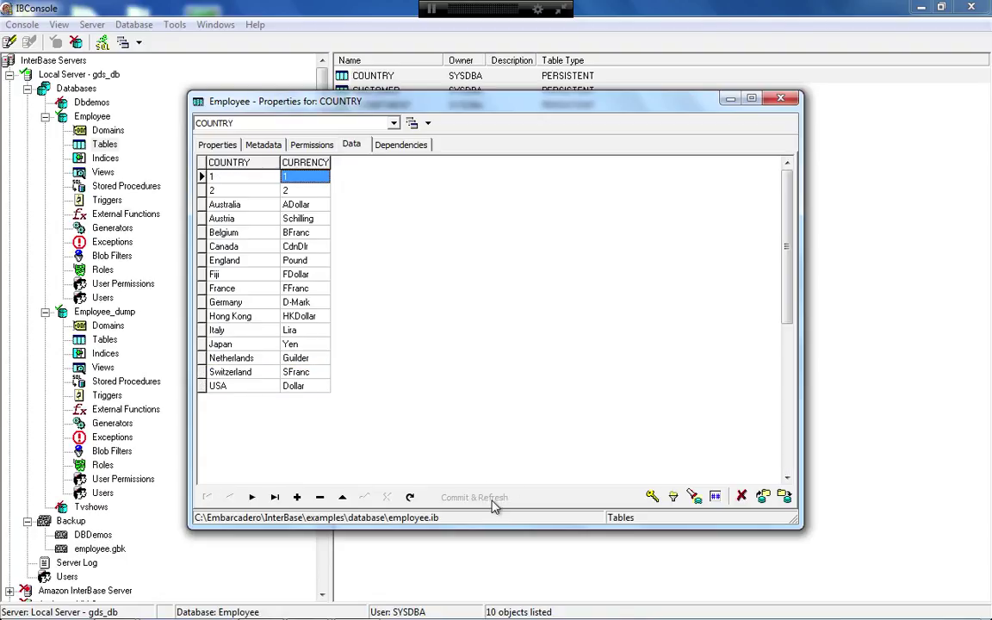
left_click(780, 98)
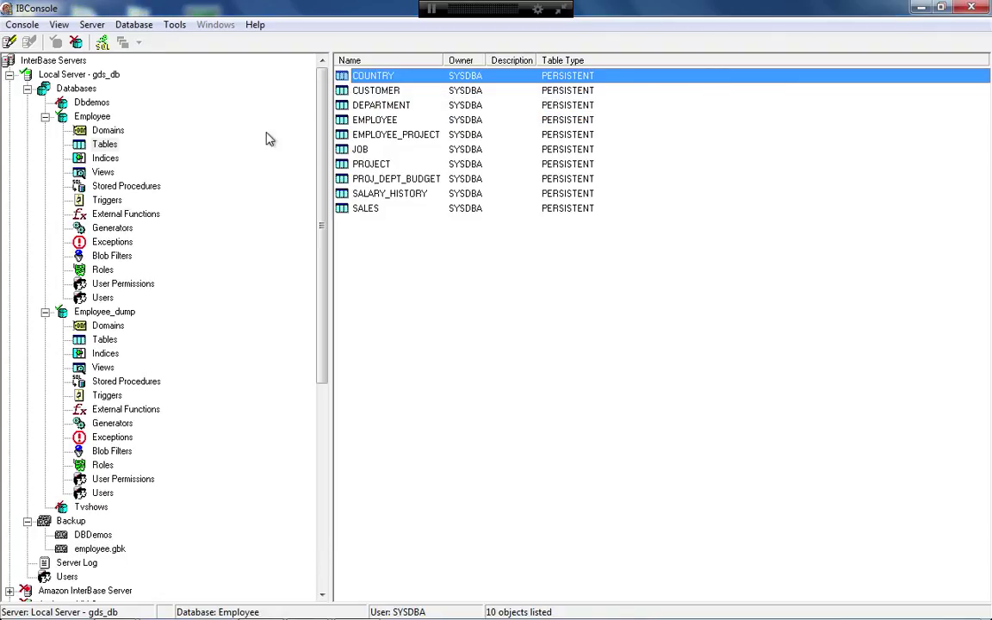
Step: Create table X in Employee with a NOT NULL INTEGER field I
right_click(390, 307)
left_click(429, 388)
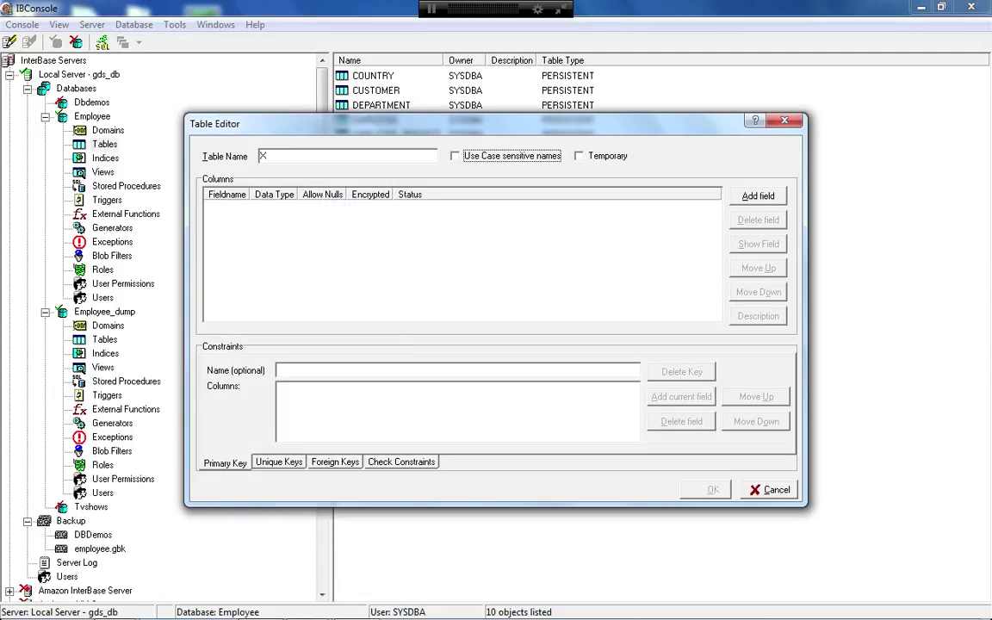
left_click(758, 195)
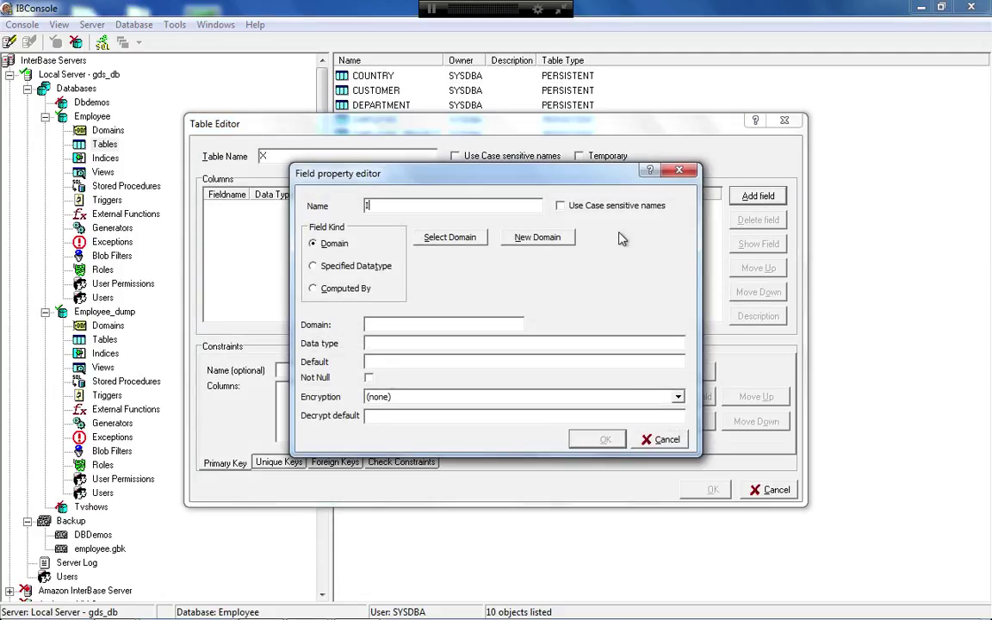
left_click(446, 238)
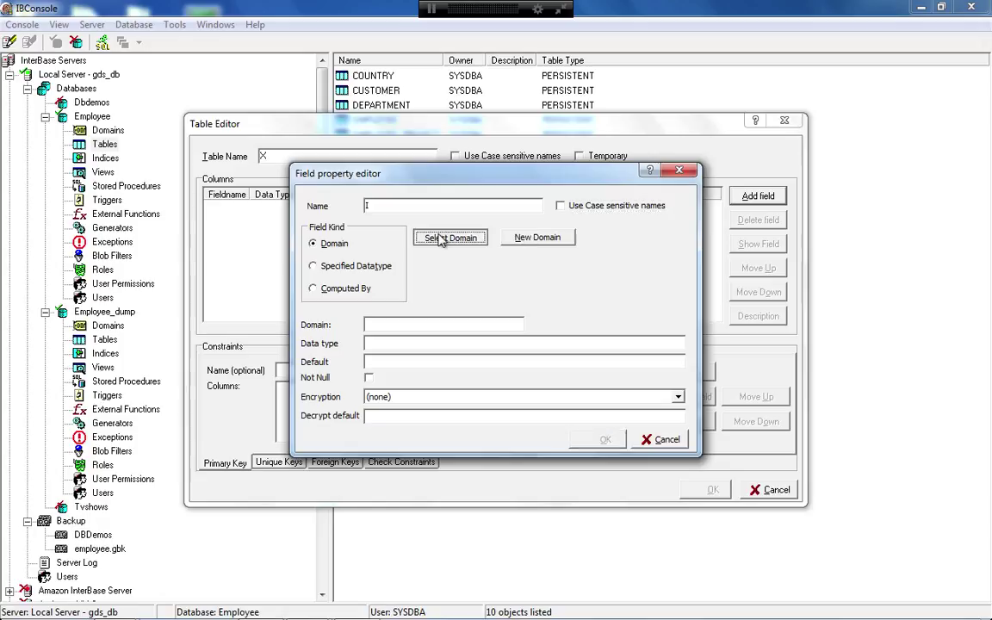
left_click(349, 267)
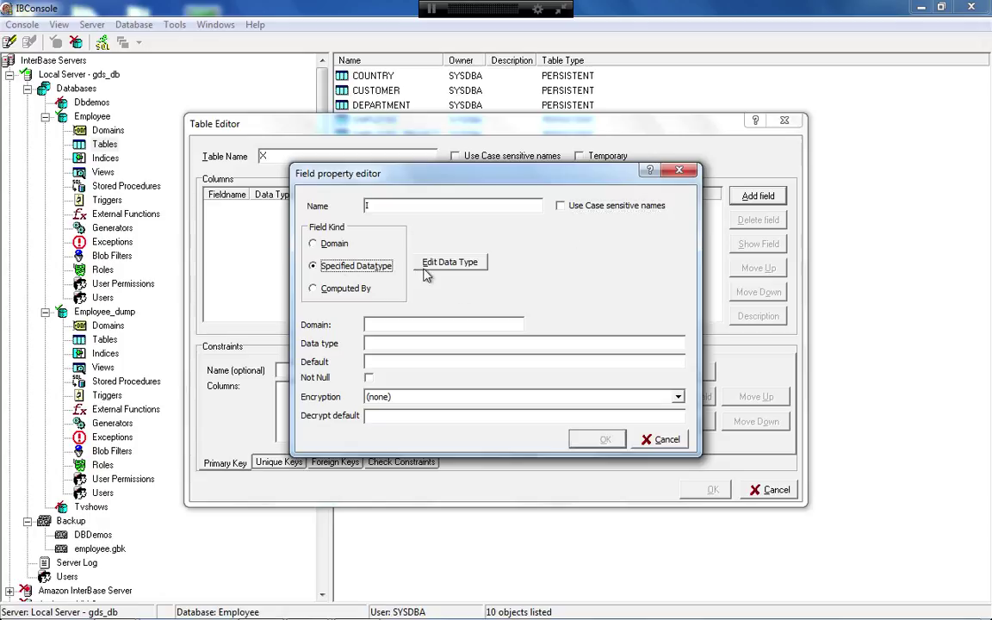
left_click(444, 262)
left_click(507, 397)
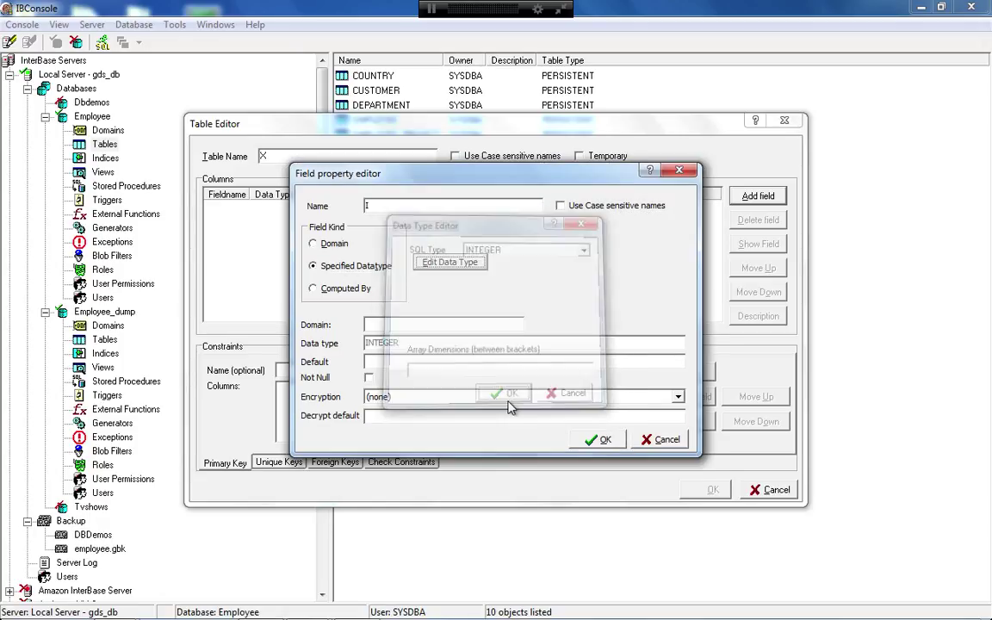
left_click(369, 379)
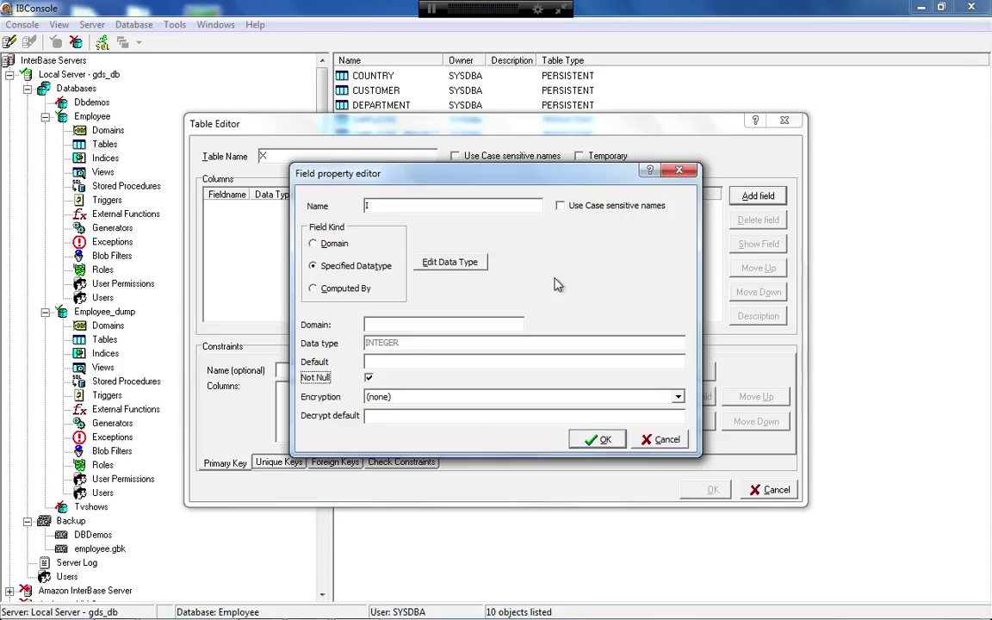
left_click(598, 439)
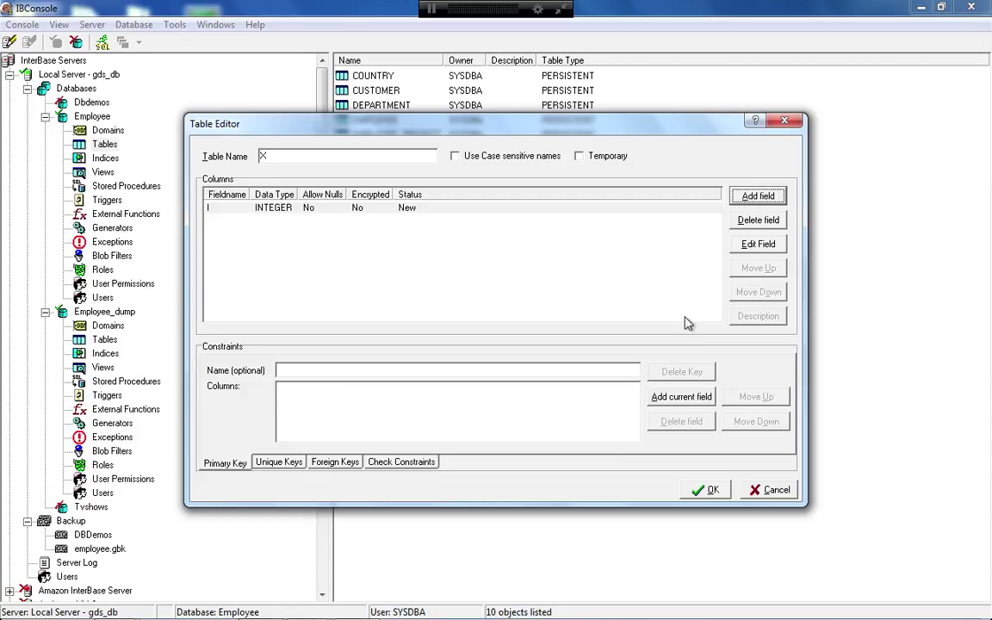
left_click(697, 490)
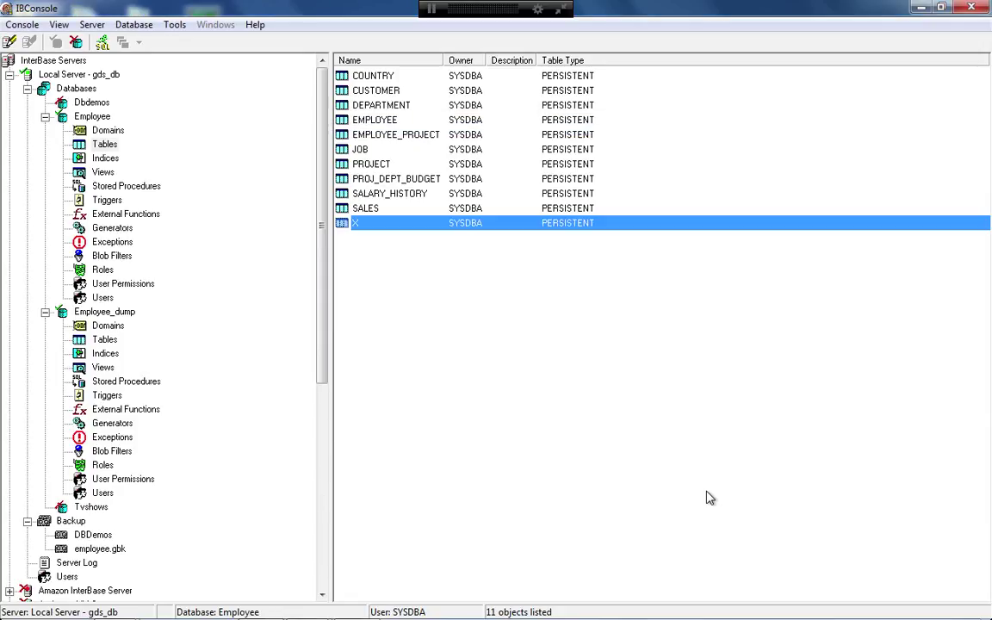
left_click(397, 195)
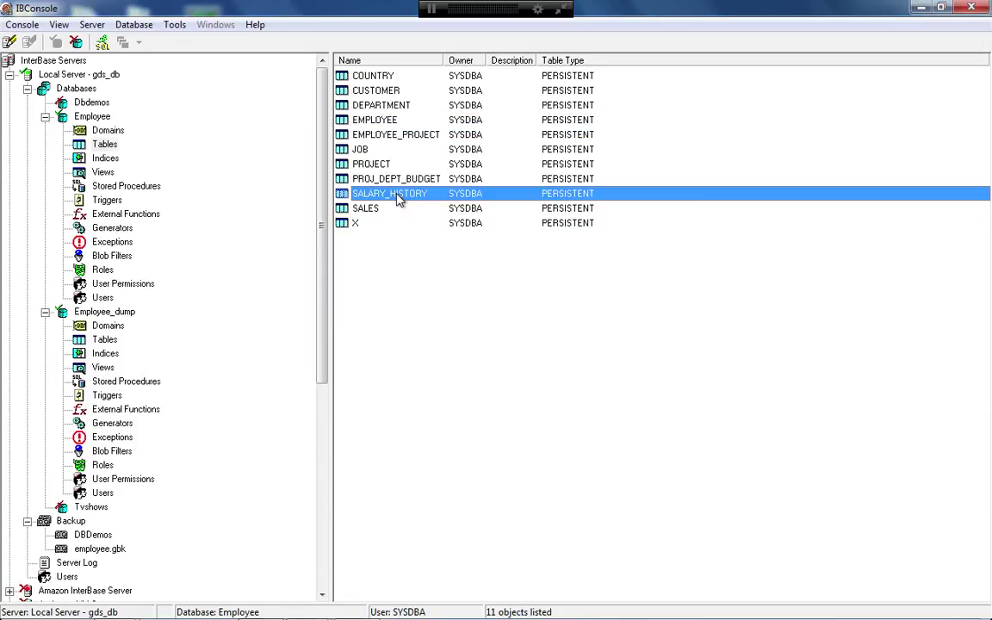
Step: Disconnect the Employee_dump database
left_click(89, 118)
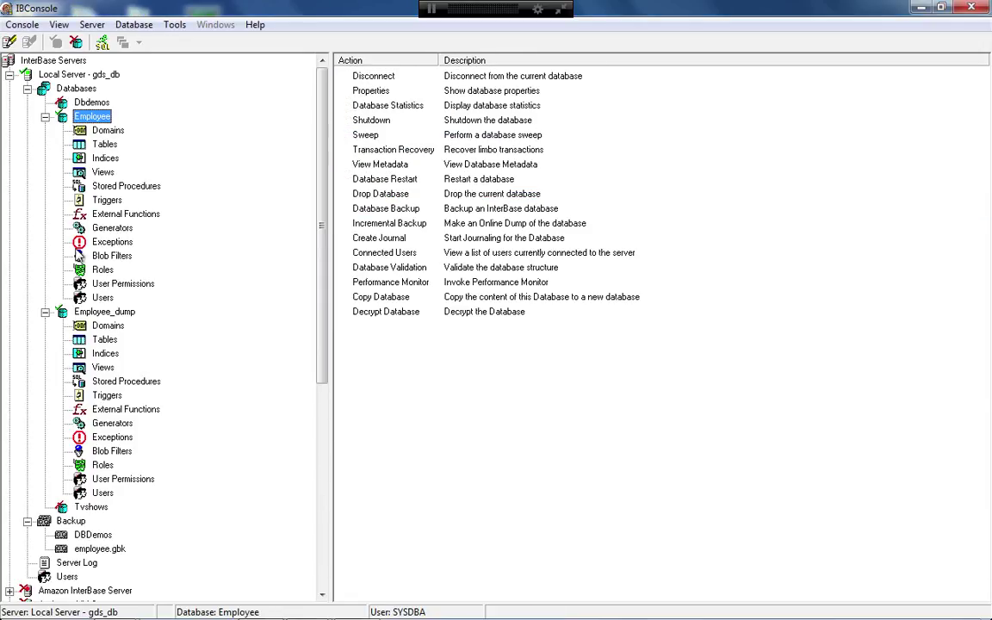
right_click(97, 312)
left_click(131, 317)
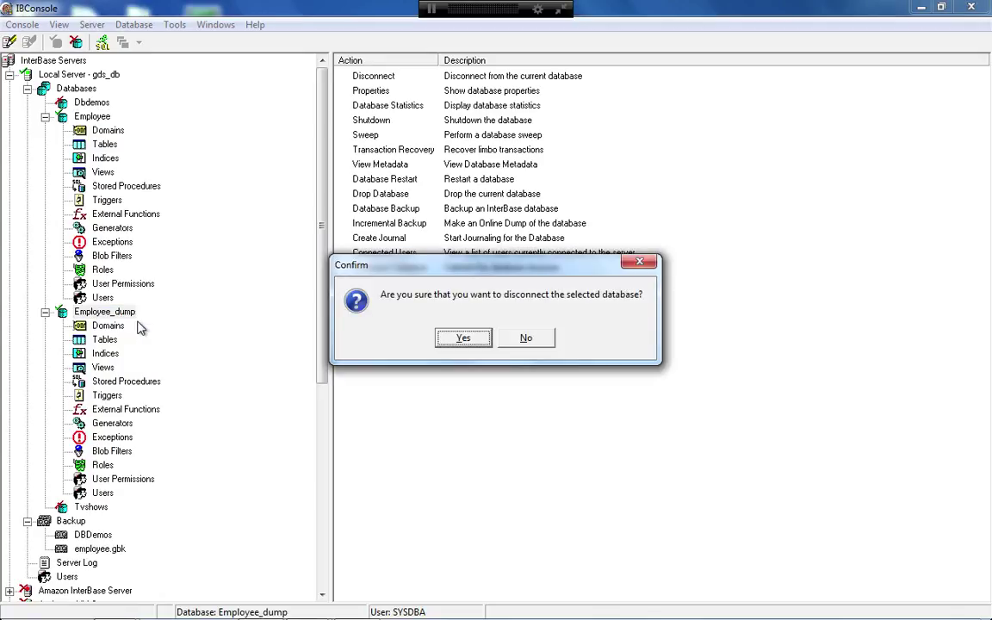
key("Return")
Step: Dump Employee into EMPLOYEE_DUMP.IB with Overwrite True, then reconnect Employee_dump and list its 11 tables
left_click(92, 116)
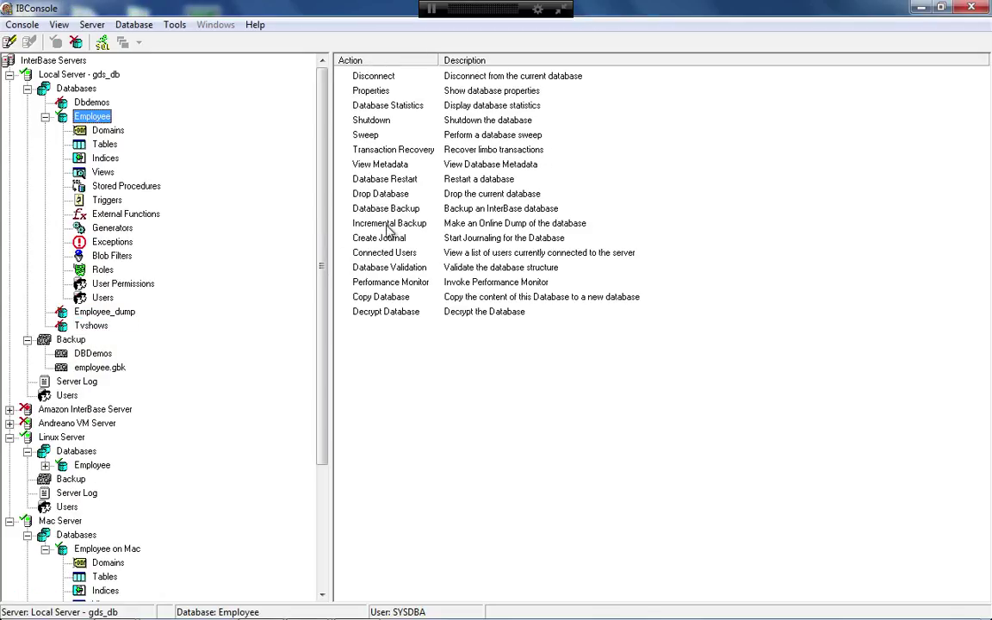
left_click(390, 226)
double_click(391, 224)
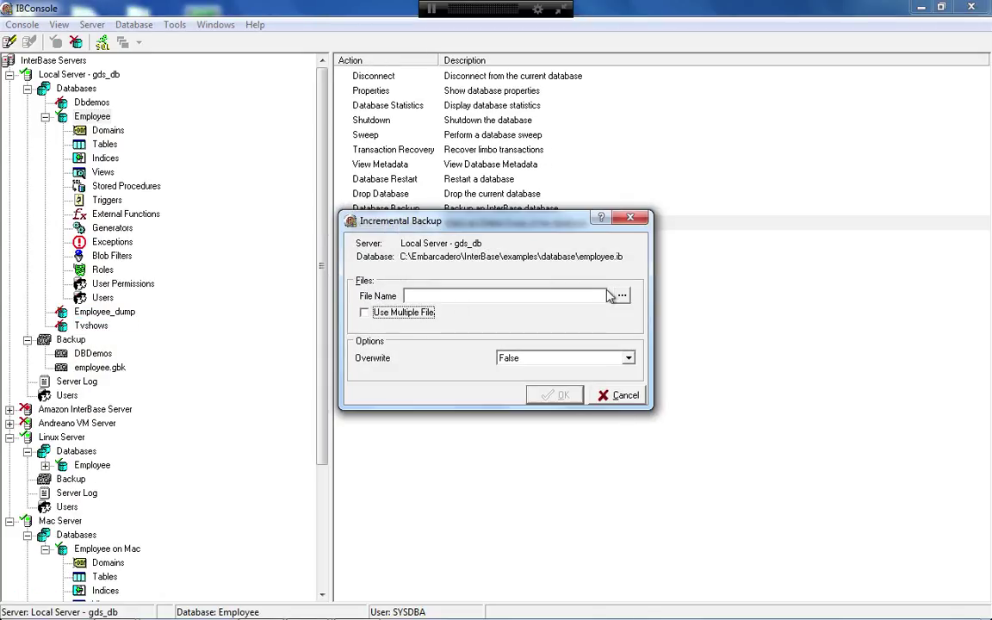
left_click(622, 296)
double_click(720, 345)
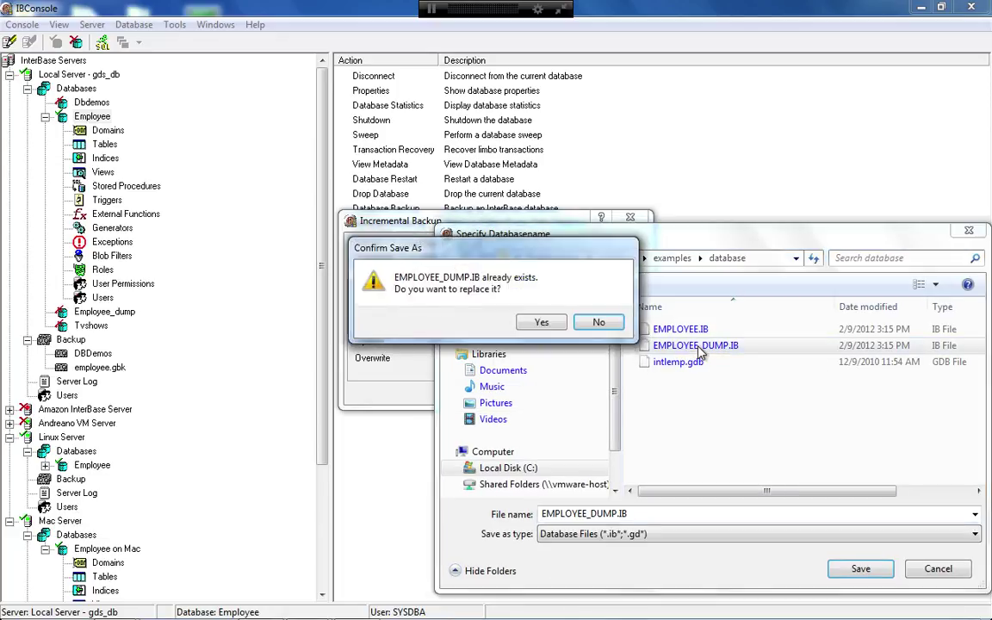
left_click(543, 326)
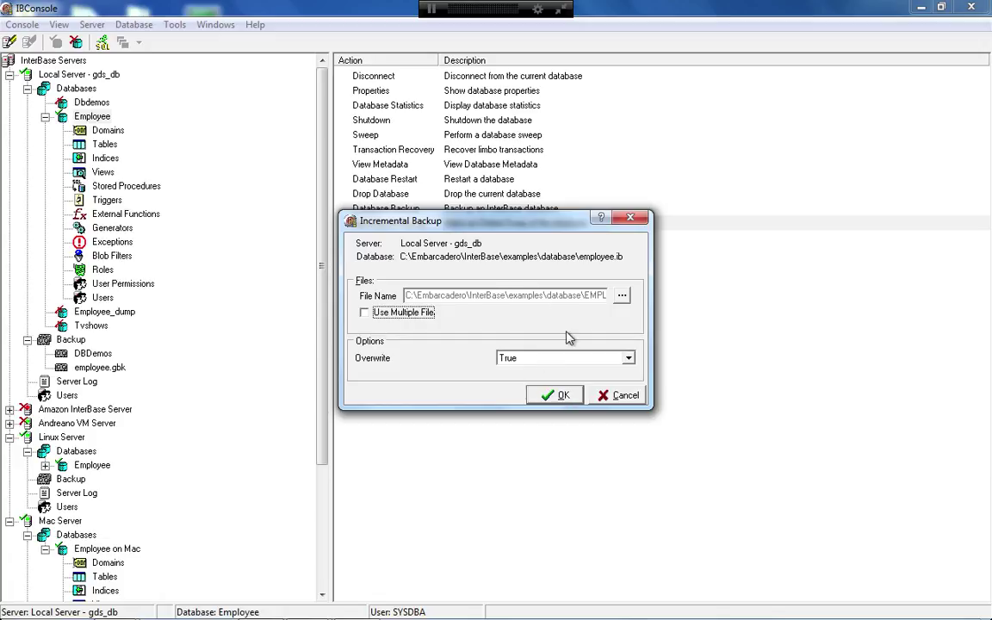
left_click(556, 399)
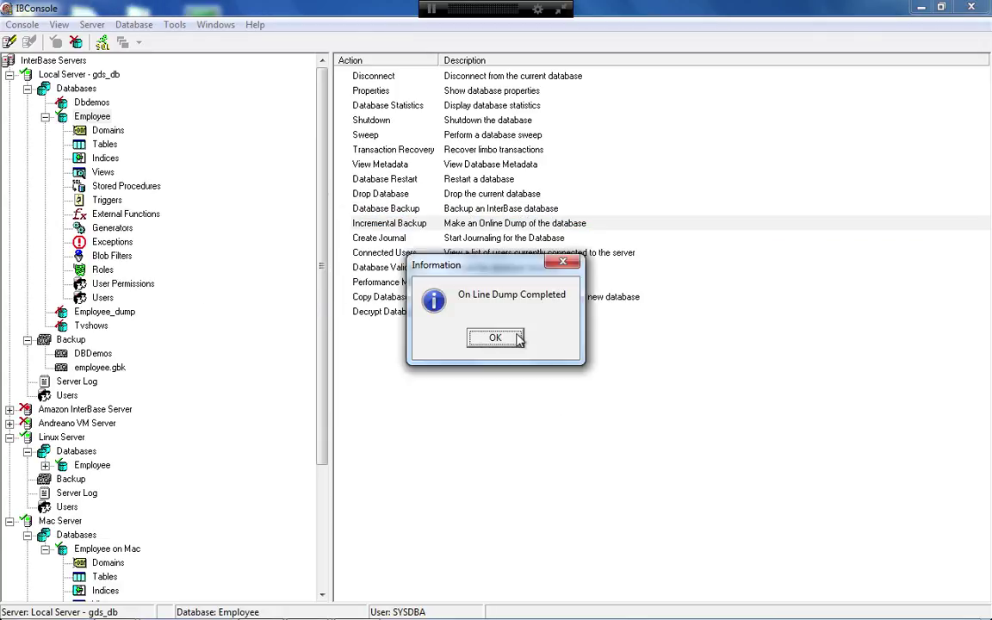
key("Return")
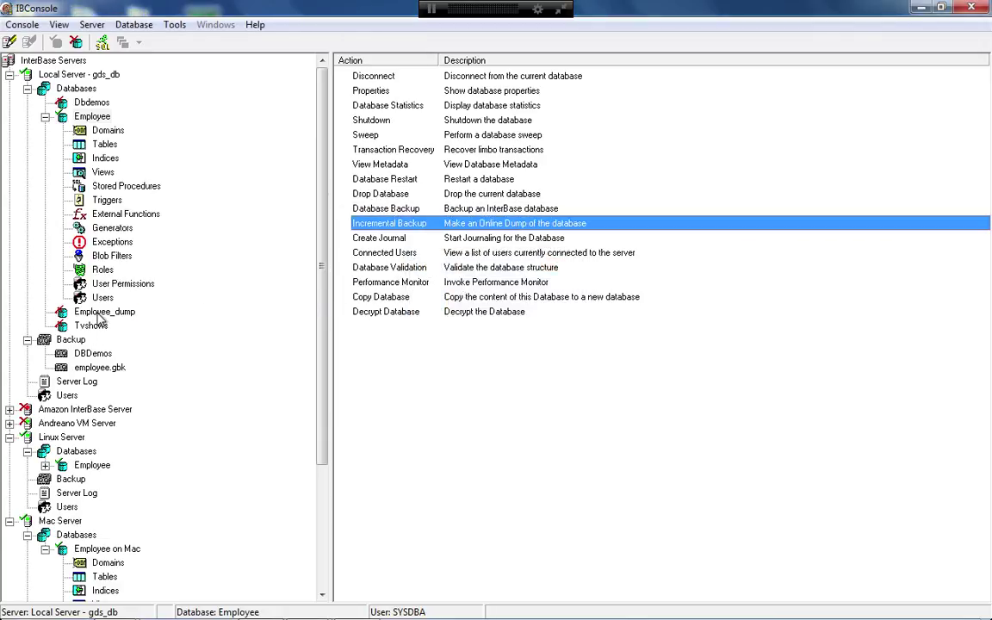
double_click(95, 312)
left_click(102, 339)
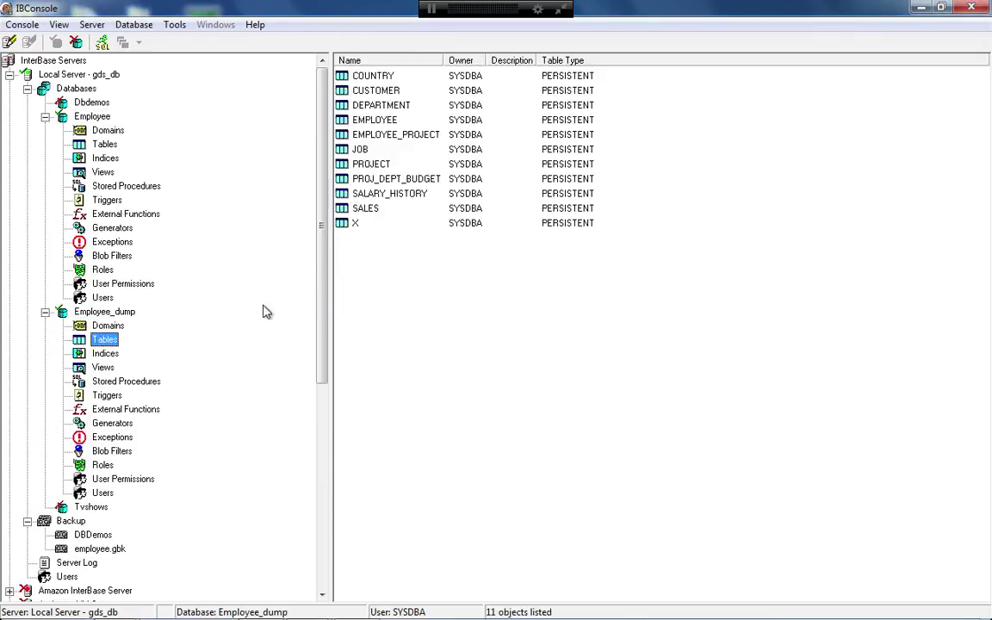
Step: Verify Employee_dump has table X and COUNTRY rows 1 and 2, then disconnect it
double_click(357, 210)
key("x")
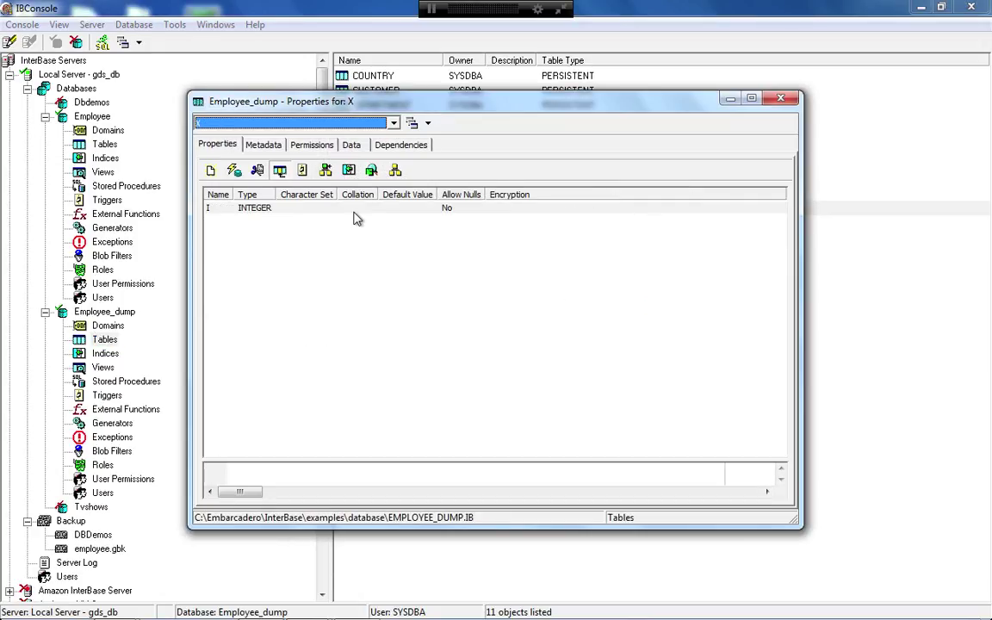
key("c")
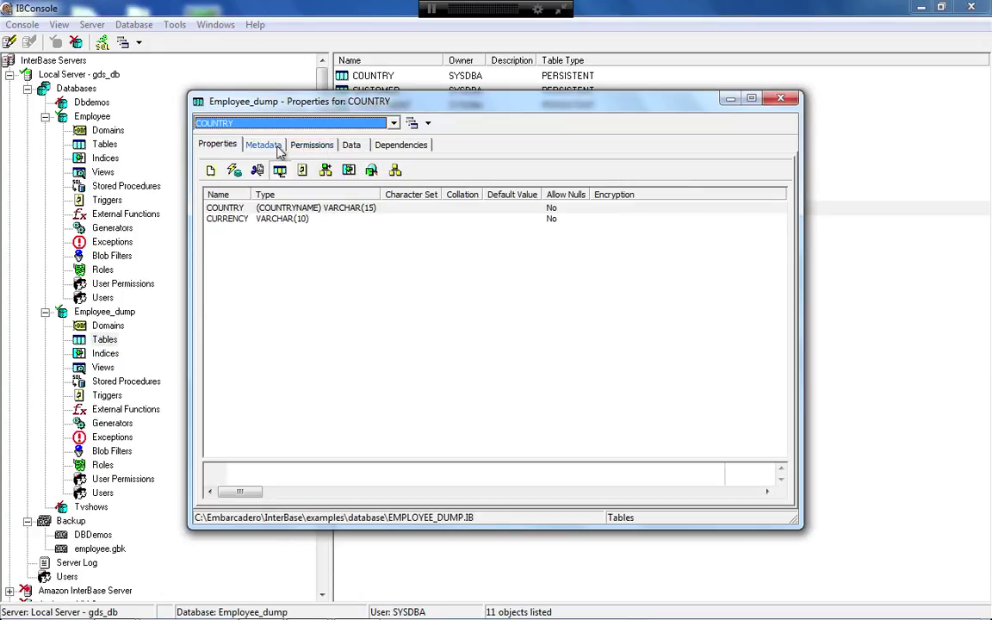
left_click(351, 147)
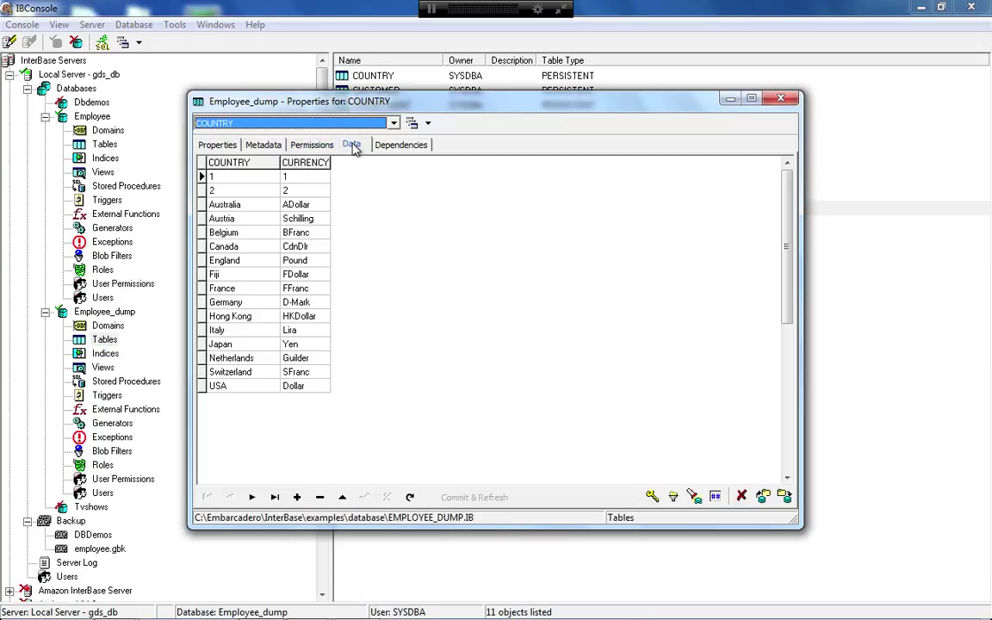
double_click(198, 102)
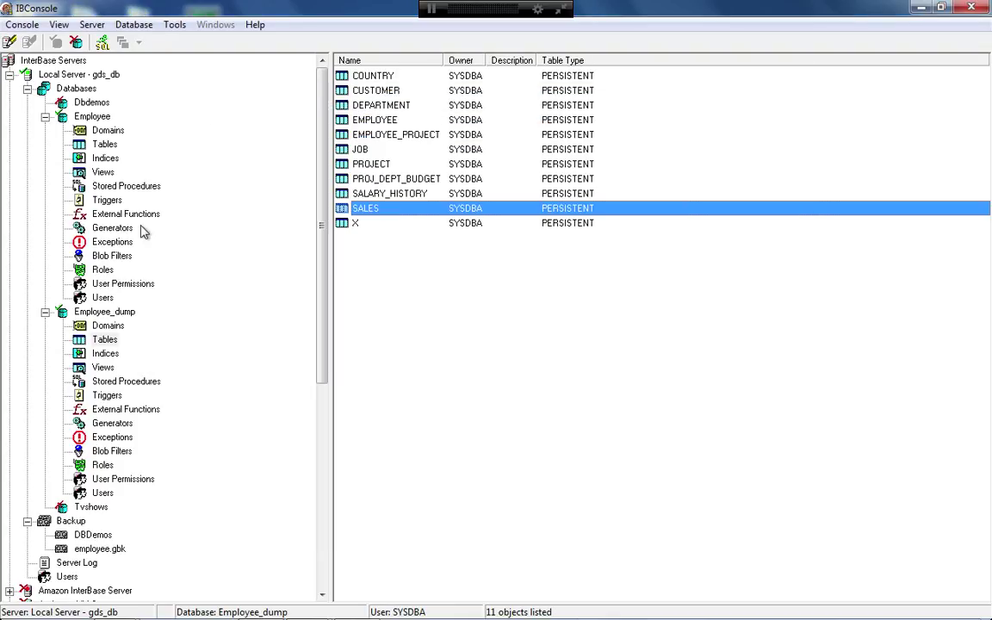
right_click(105, 318)
left_click(138, 323)
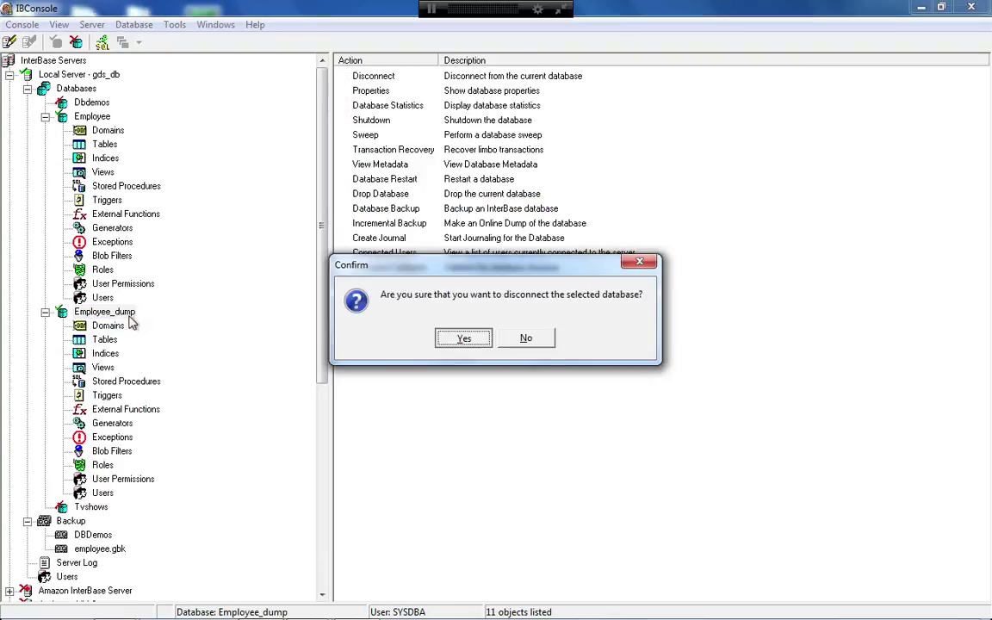
key("Return")
Step: Drop table X from the Employee database's table list
left_click(105, 144)
left_click(369, 224)
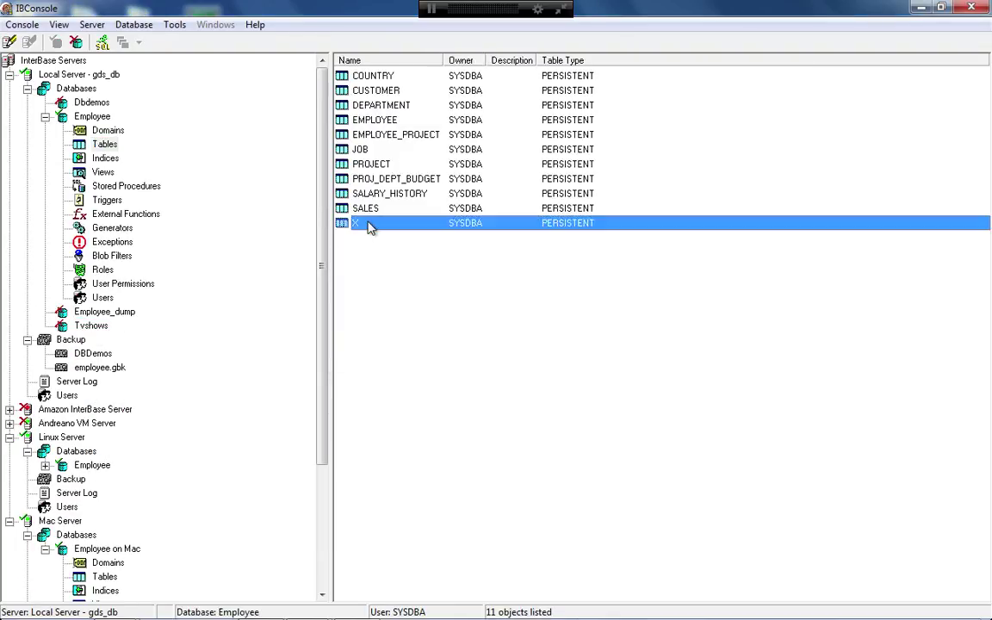
right_click(369, 225)
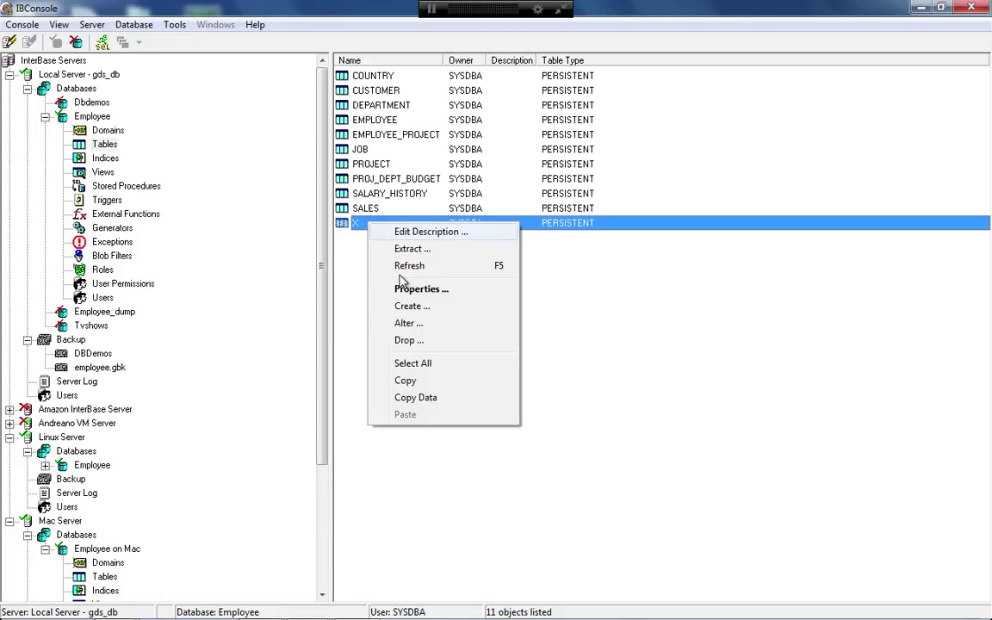
left_click(411, 342)
key("Return")
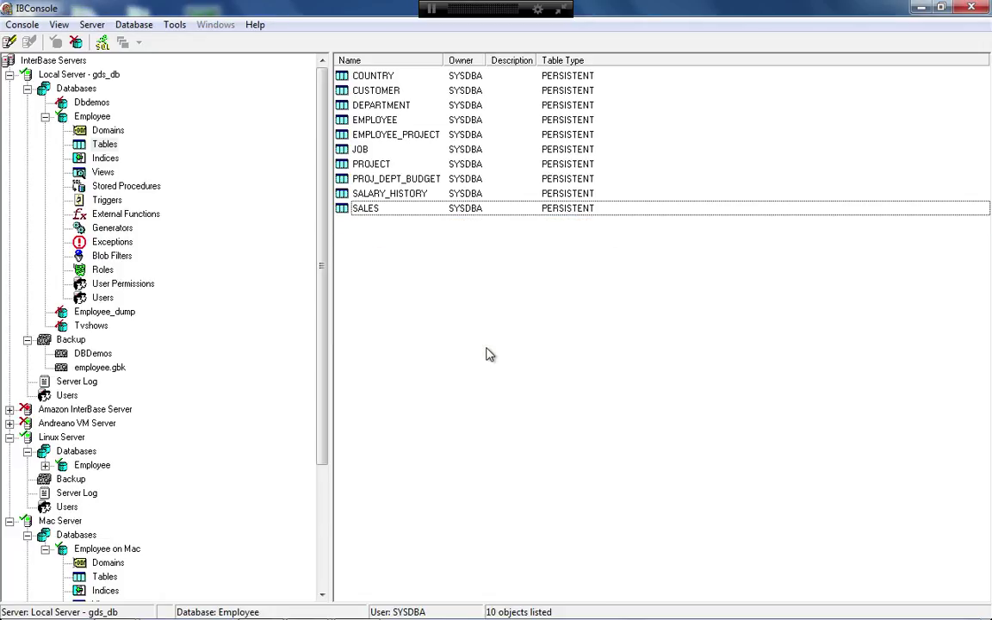
left_click(84, 115)
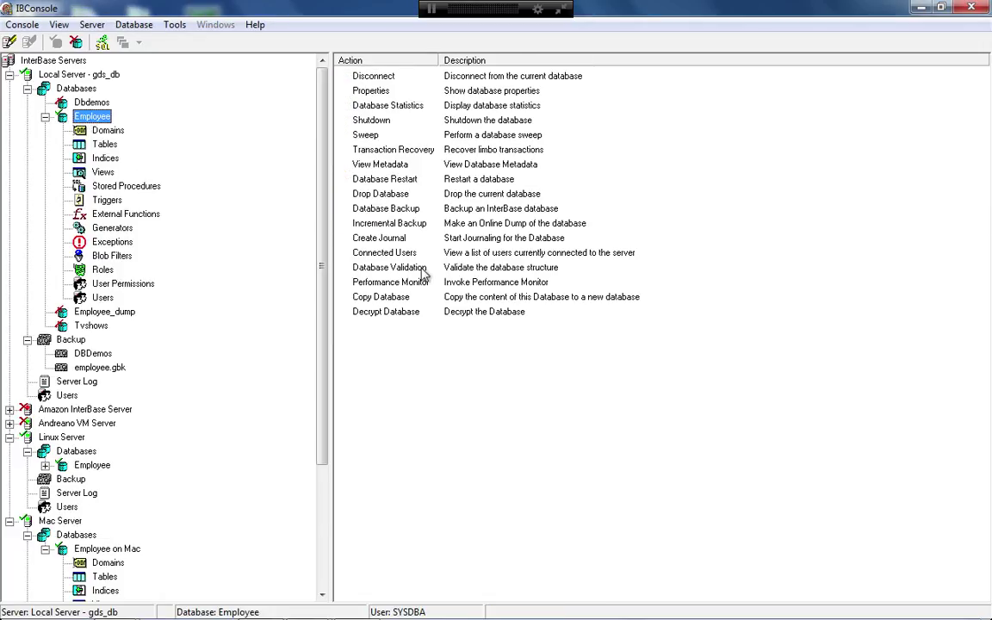
Step: Run an incremental dump of Employee into EMPLOYEE_DUMP.IB, replacing the file, and dismiss the completion message
double_click(403, 223)
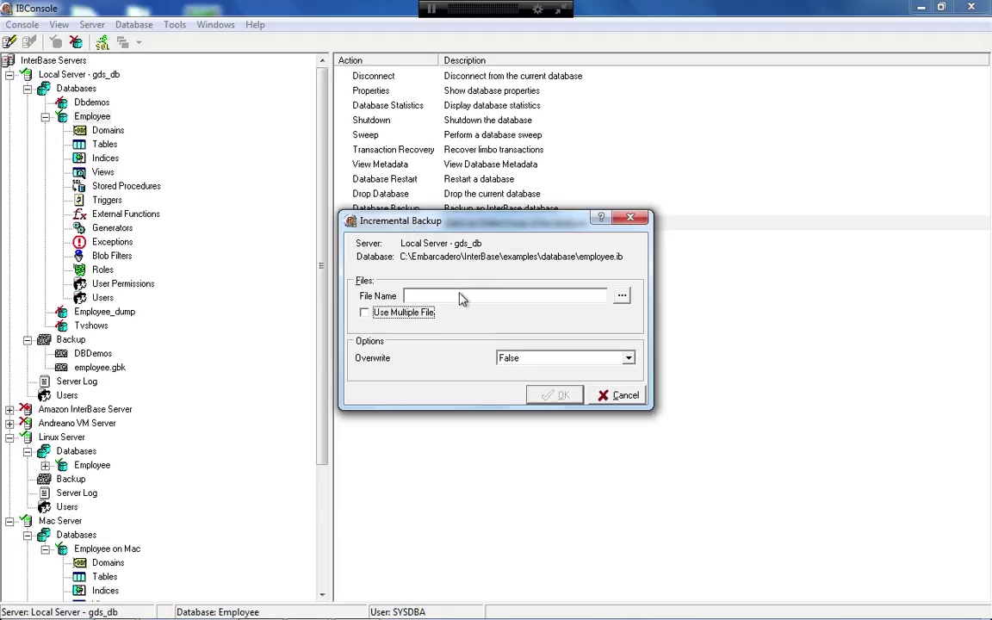
left_click(622, 295)
left_click(678, 362)
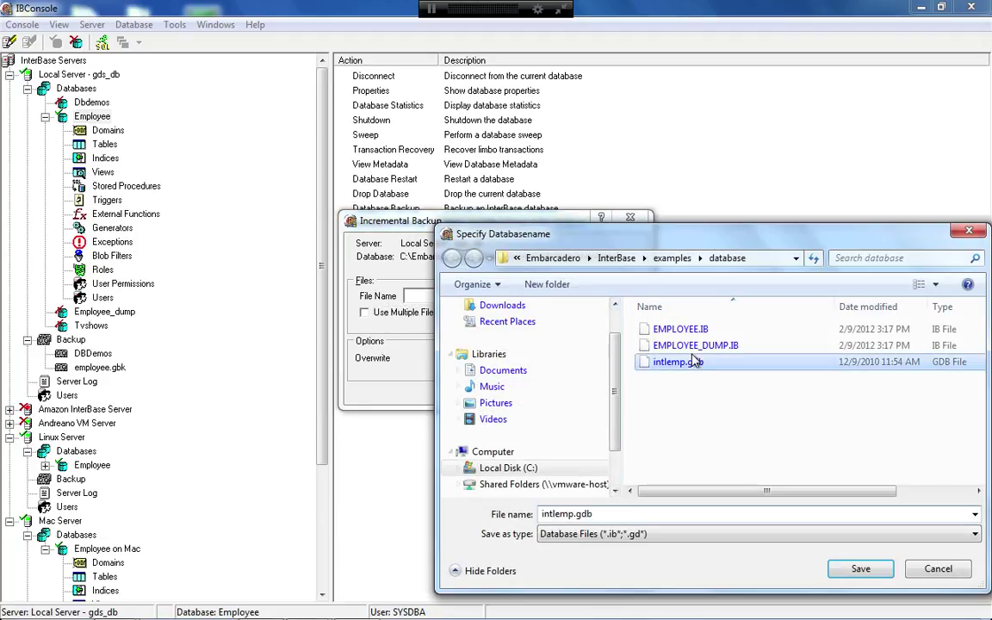
mouse_move(678, 361)
left_mouse_down()
mouse_move(697, 346)
mouse_move(655, 360)
mouse_move(685, 362)
left_mouse_up()
double_click(696, 345)
left_click(543, 324)
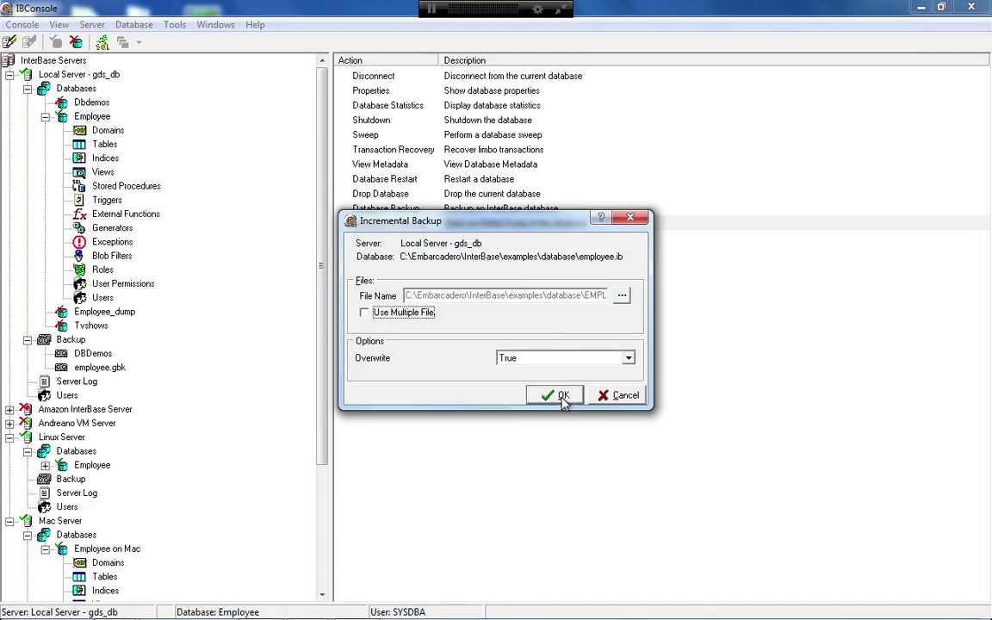
left_click(552, 394)
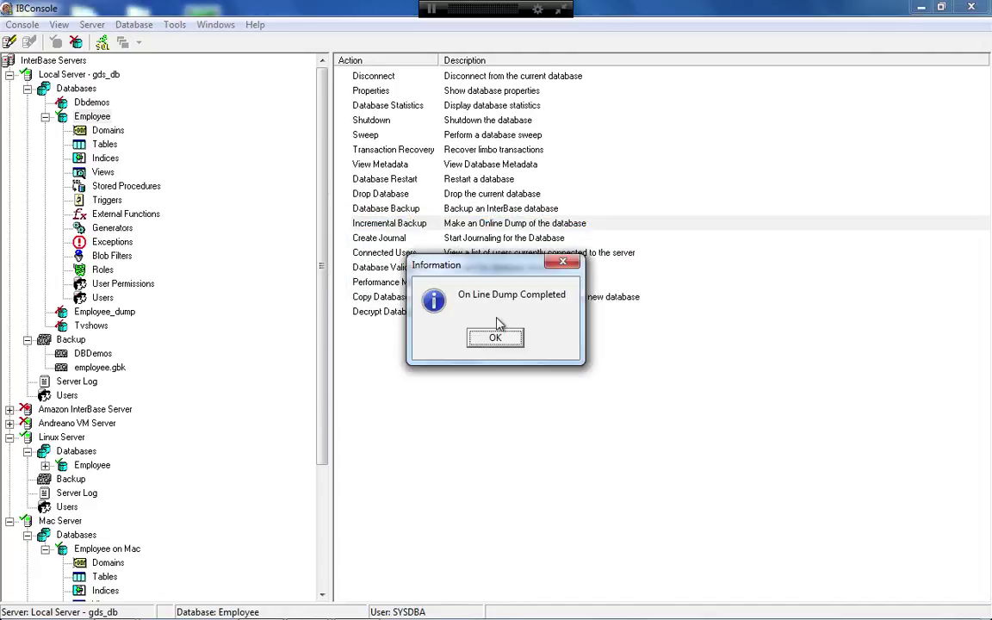
left_click(450, 317)
Step: Reconnect Employee_dump and confirm its table list shows 10 tables without X
double_click(90, 312)
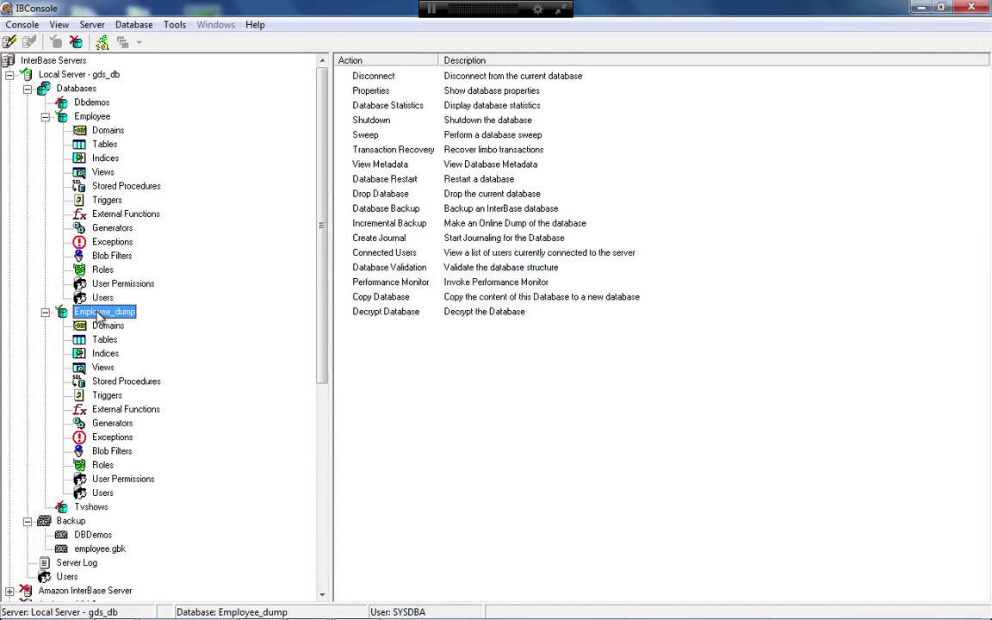
left_click(103, 341)
left_click(382, 235)
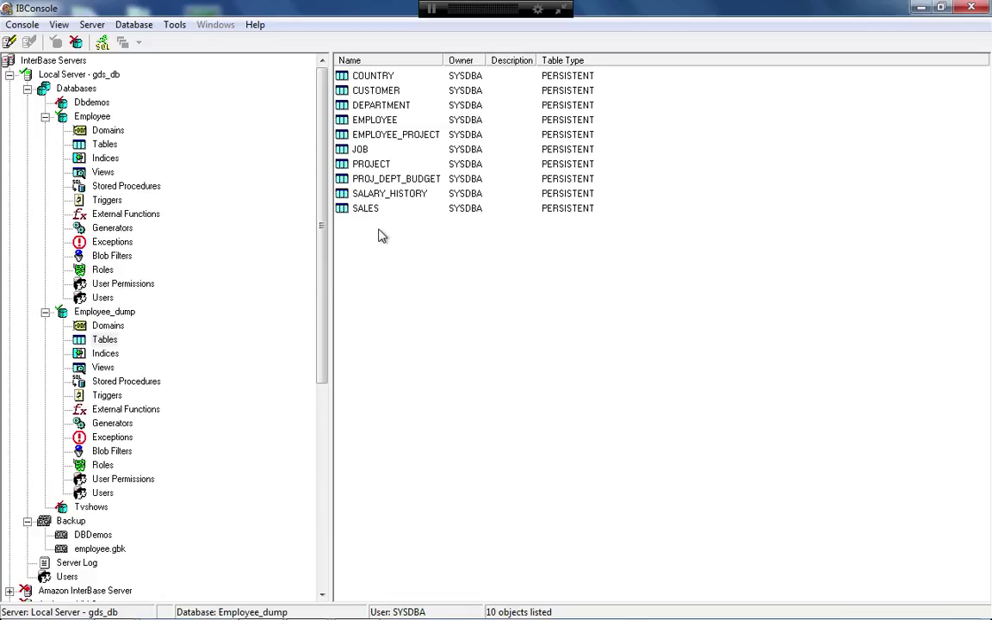
left_click(99, 121)
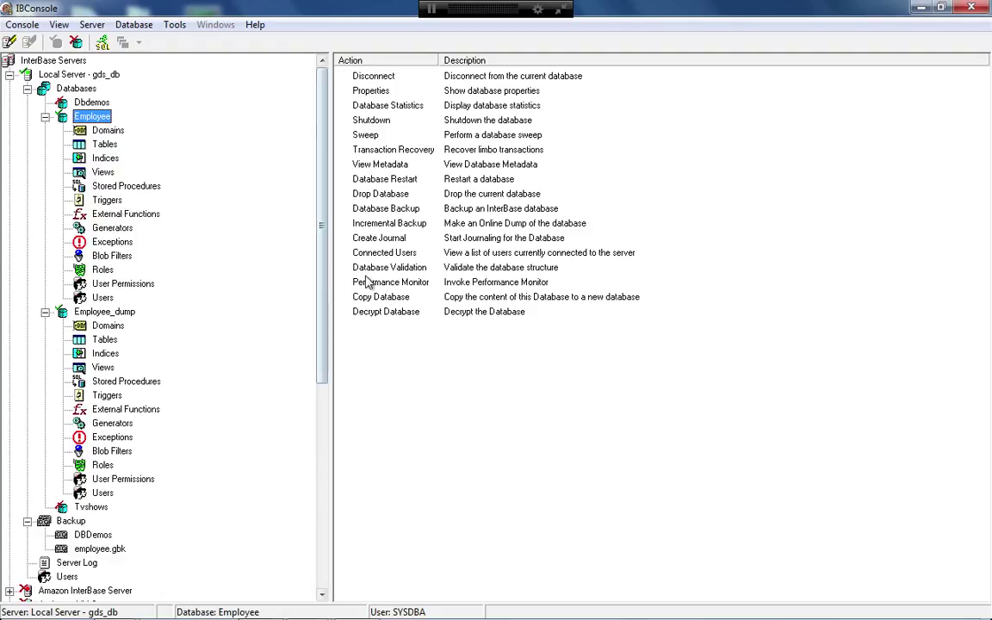
Step: Open the employee.ib performance monitor and connect to Employee on Andreano VM Server
left_click(45, 312)
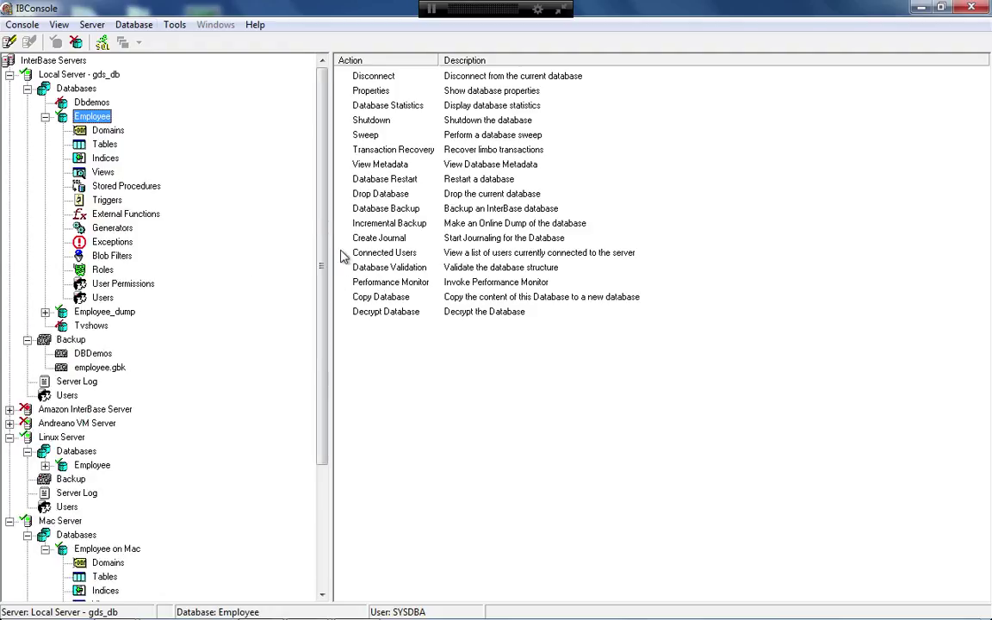
double_click(386, 283)
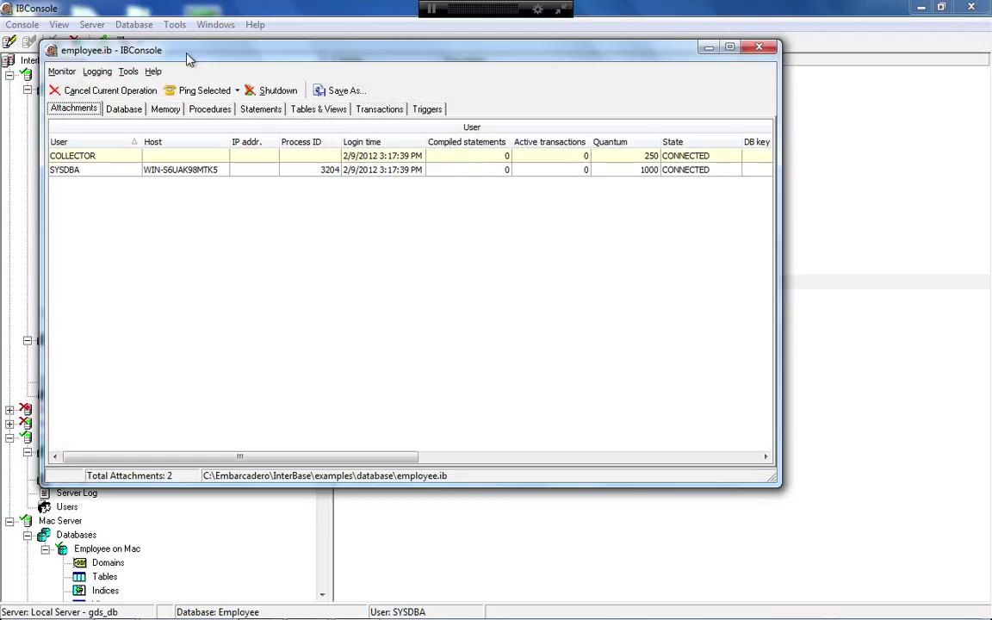
left_click_drag(278, 57, 408, 81)
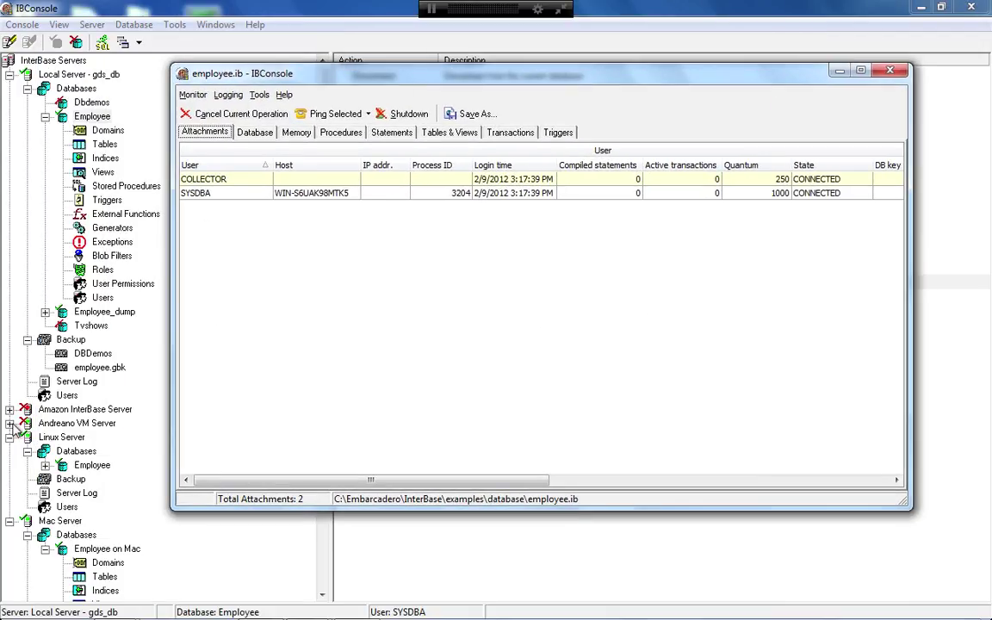
left_click(9, 423)
left_click(27, 437)
double_click(92, 452)
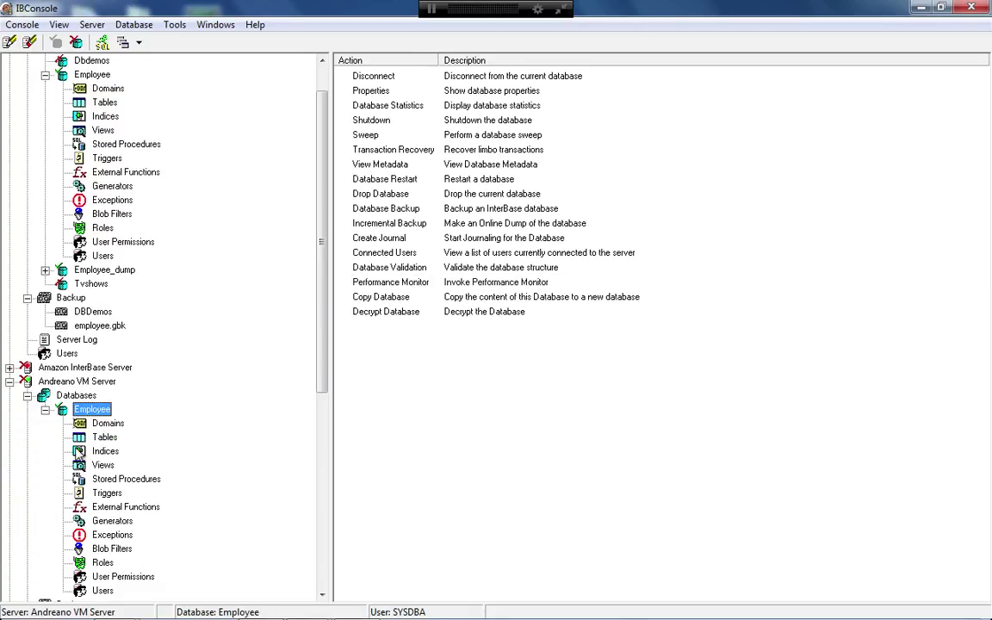
Step: In the monitor's attachments, select the remote SYSDBA connection and widen the IP address column
left_click(215, 24)
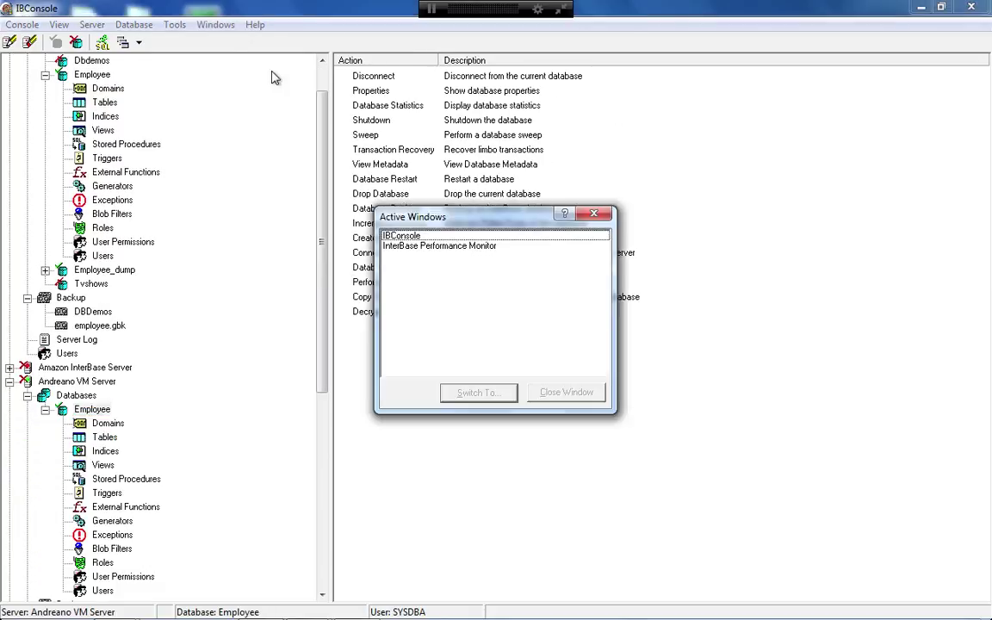
left_click(426, 248)
double_click(427, 248)
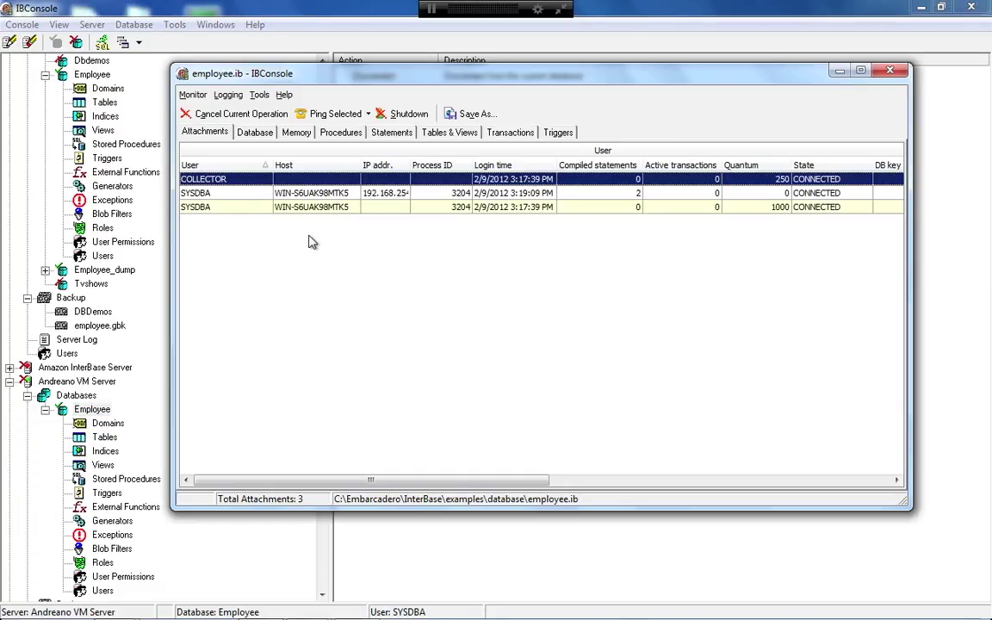
left_click(385, 194)
left_click_drag(410, 165, 424, 165)
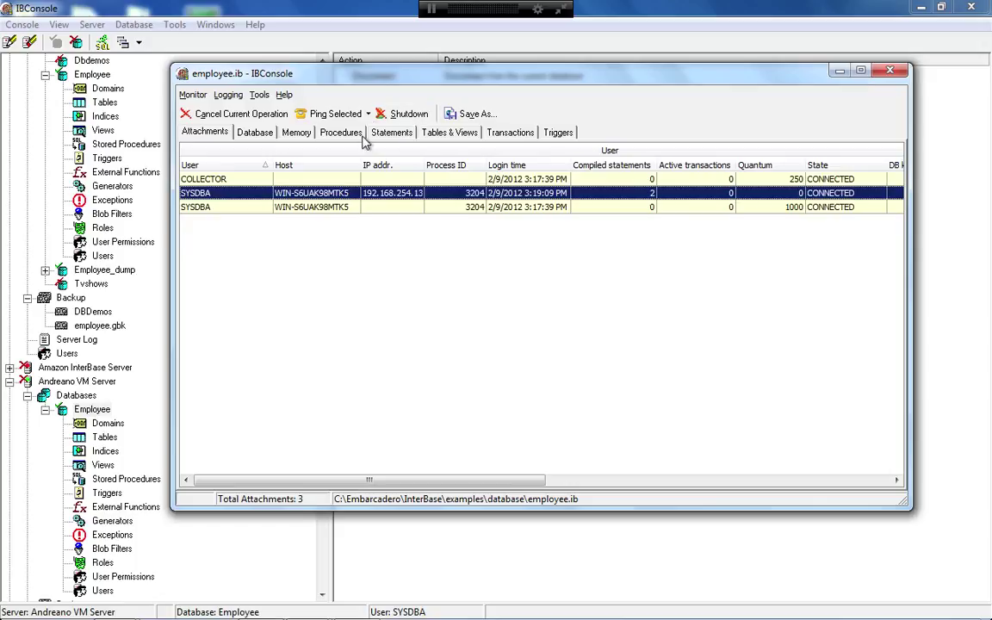
Step: Review the Database statistics, Memory usage and Procedures pages of the monitor
left_click(255, 134)
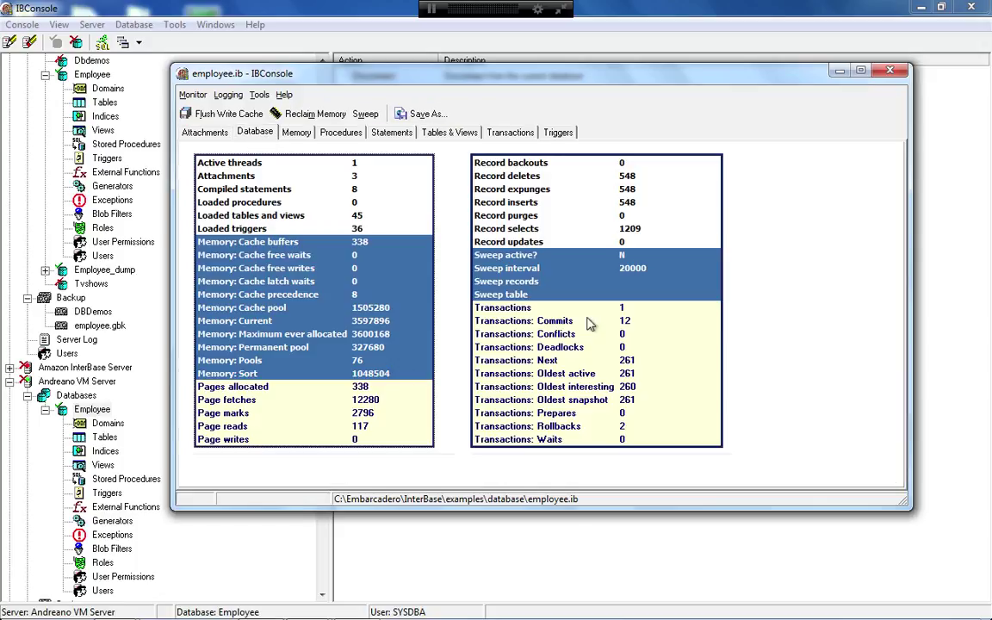
left_click(294, 134)
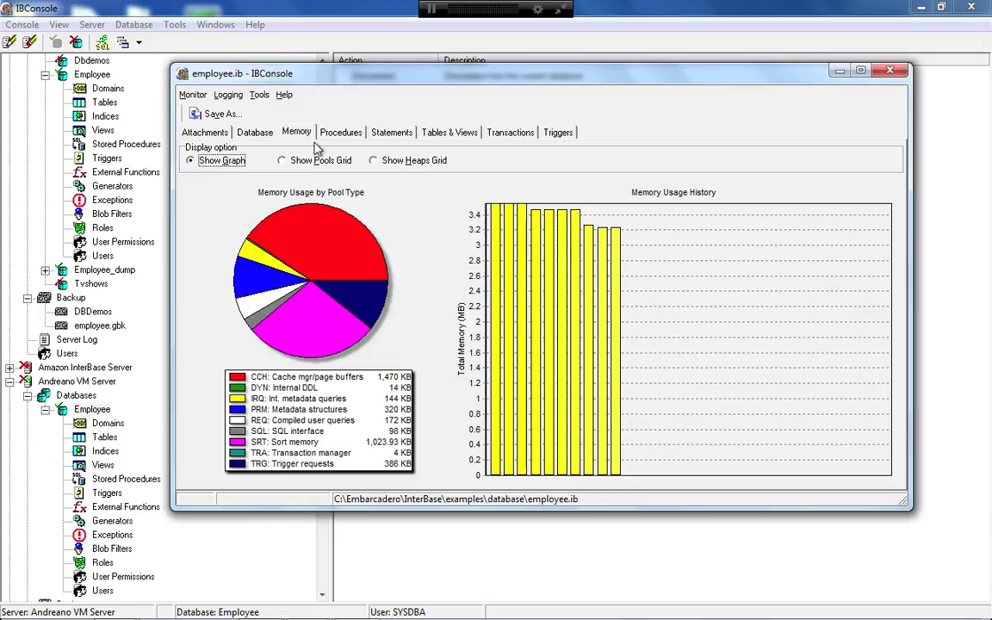
left_click(351, 134)
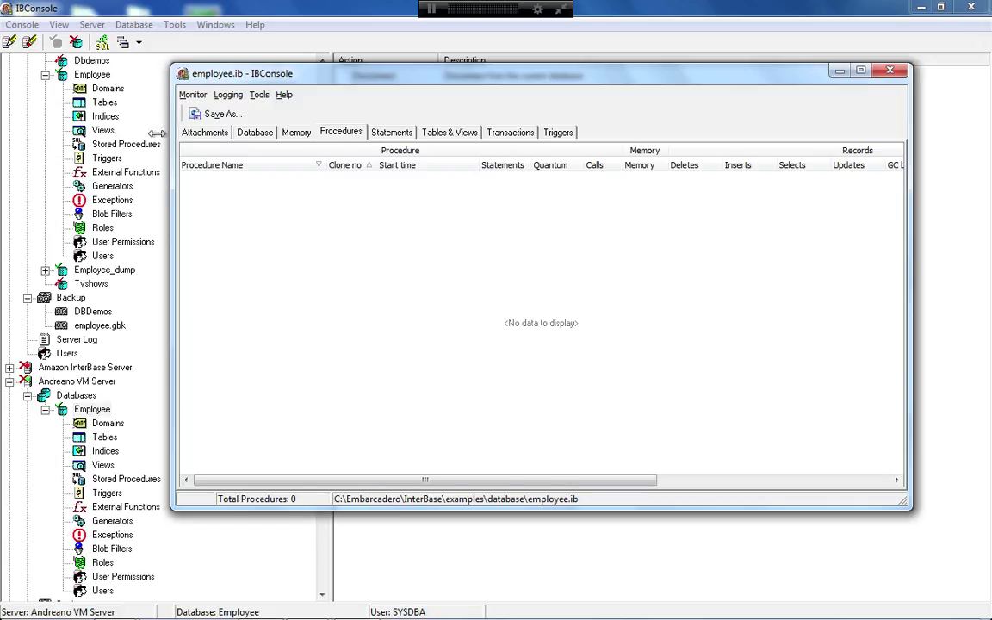
Step: Run 'select * from all_langs' in an Interactive SQL session on employee.ib
left_click(102, 43)
type("se")
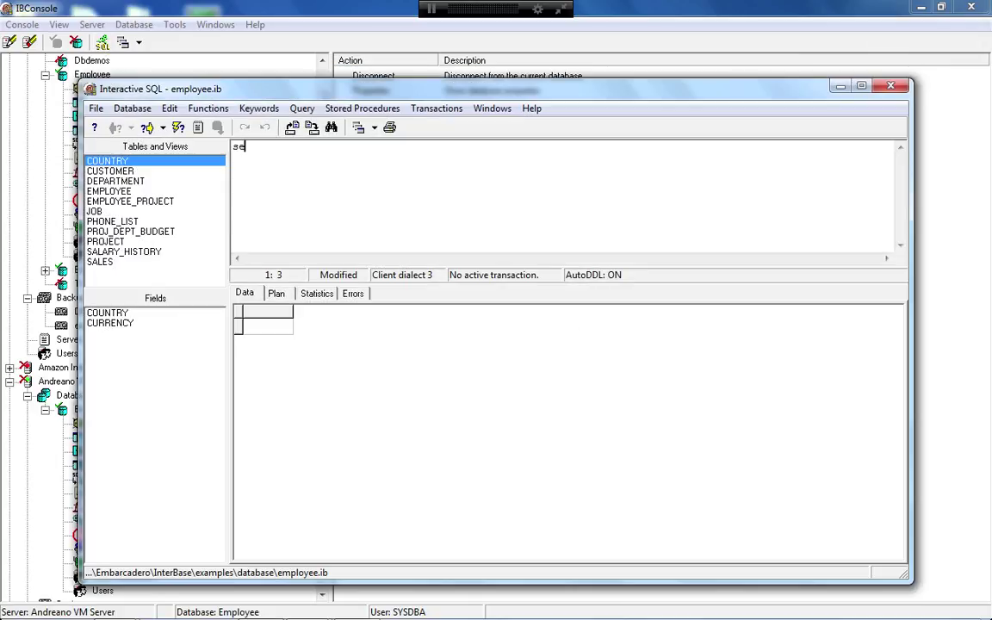
type("lect * from all_langs")
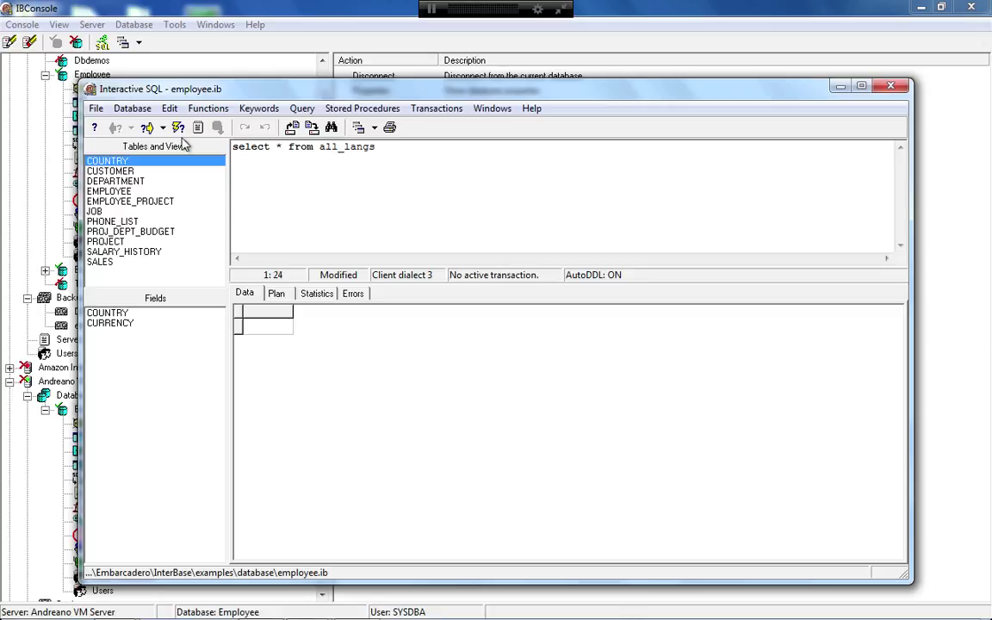
left_click(178, 128)
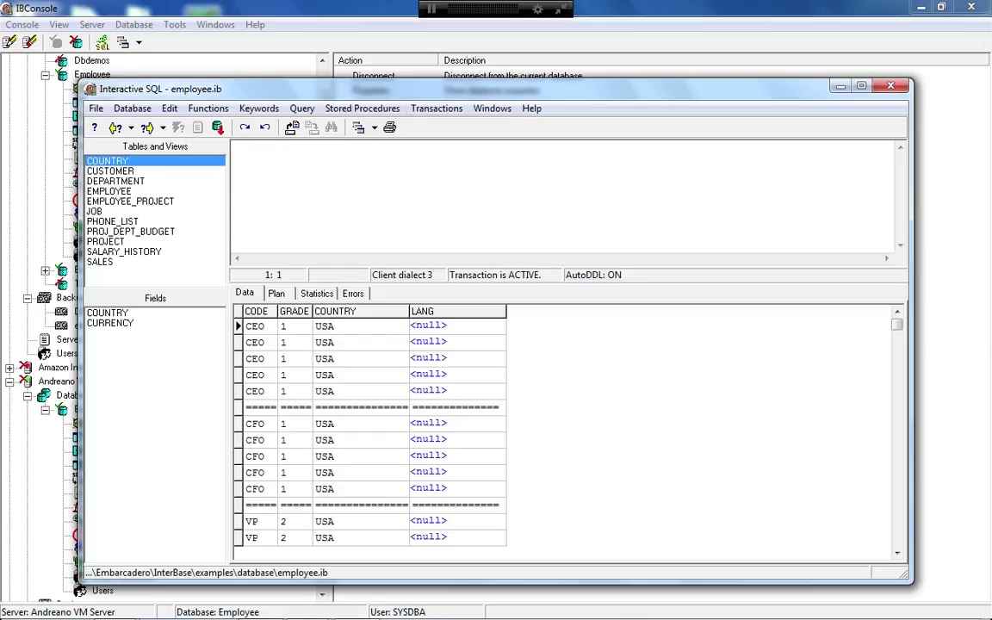
Step: In the performance monitor, inspect the SHOW_LANGS and ALL_LANGS procedure statistics
left_click(492, 109)
left_click(507, 127)
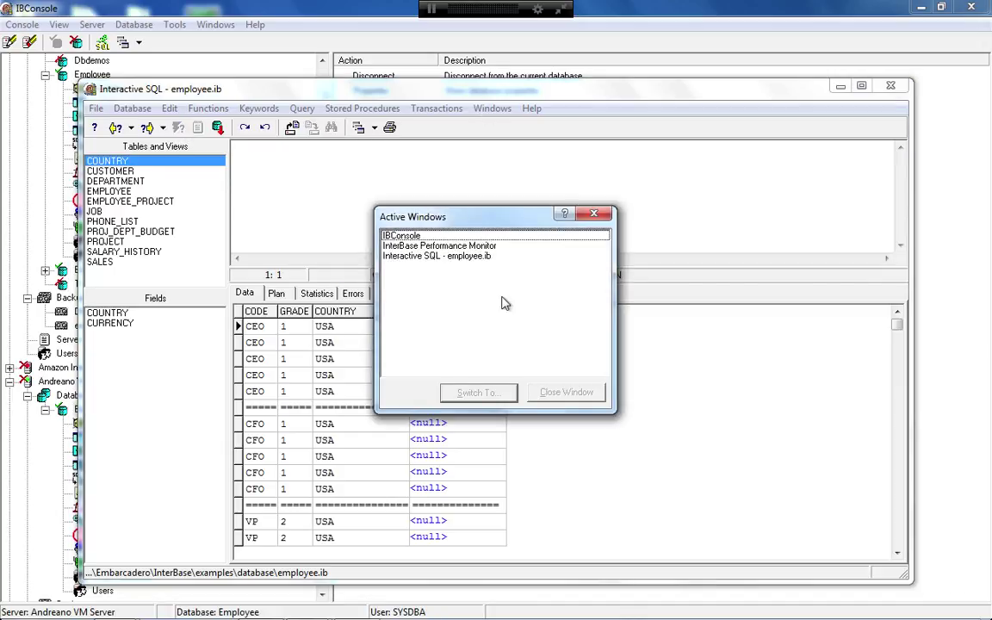
double_click(491, 248)
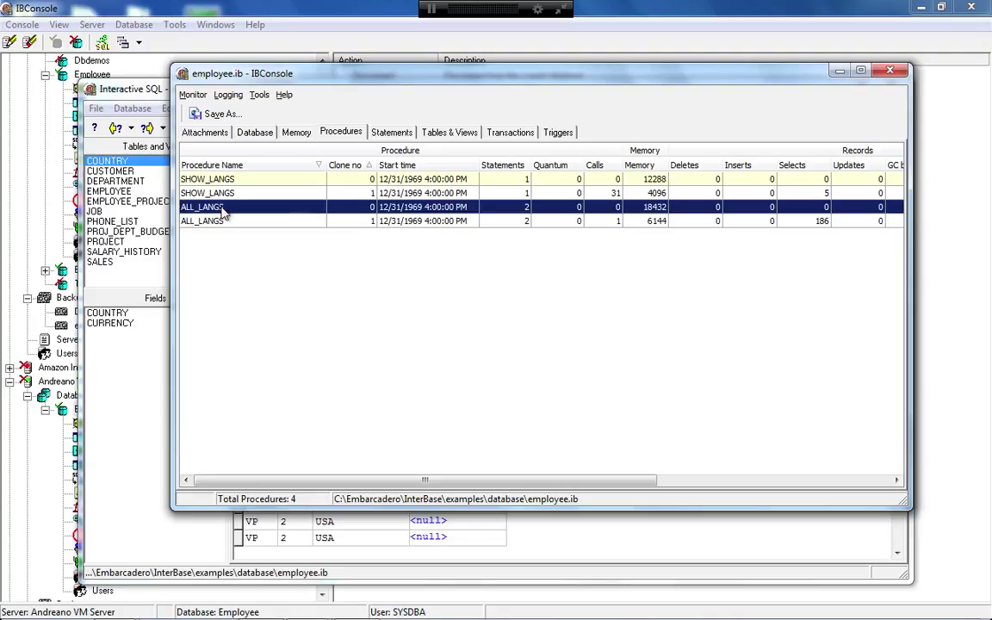
left_click(231, 181)
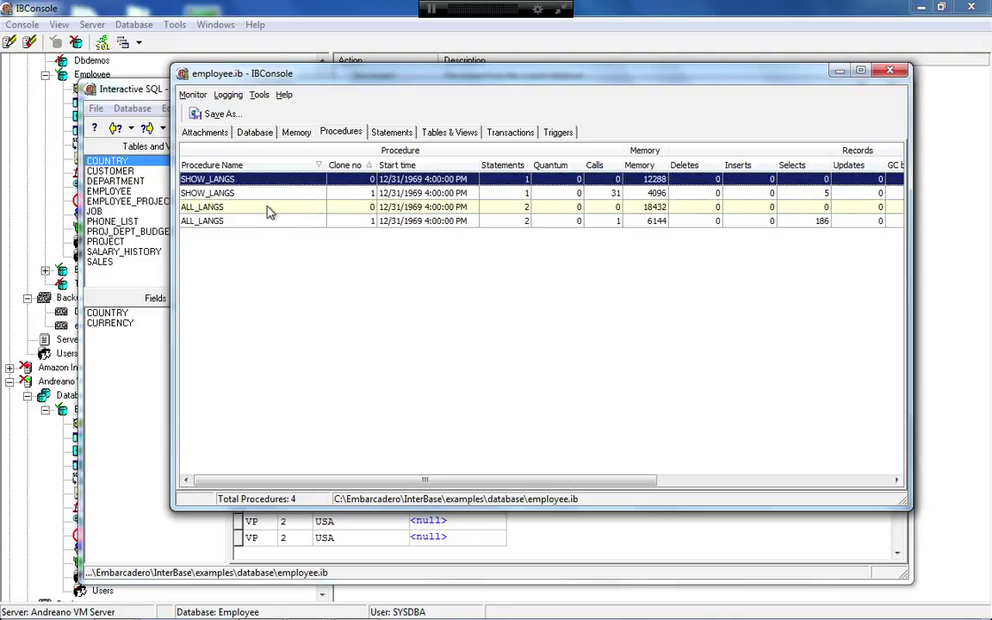
left_click(241, 207)
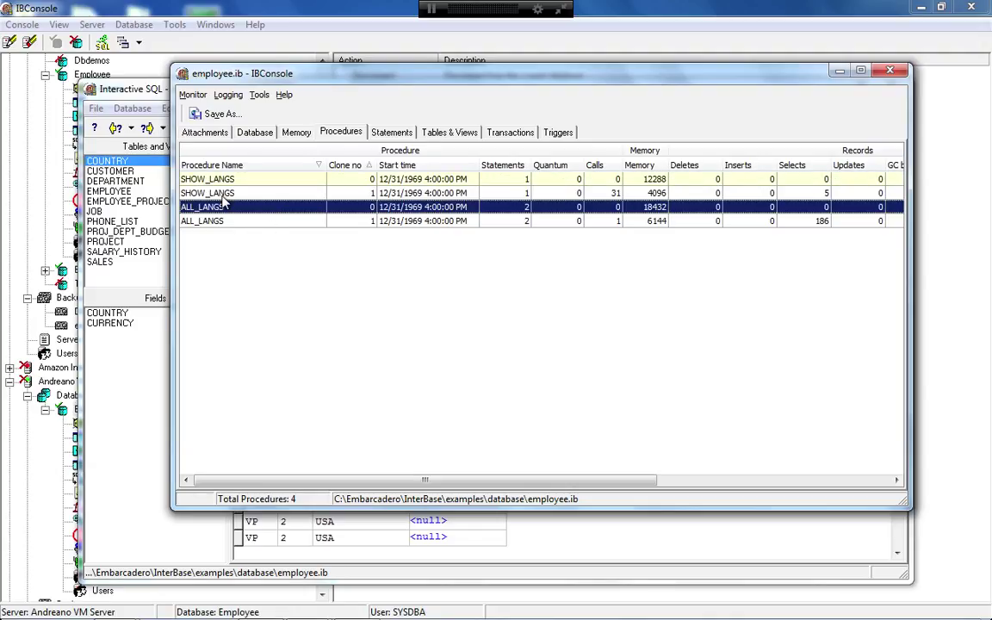
left_click(191, 177)
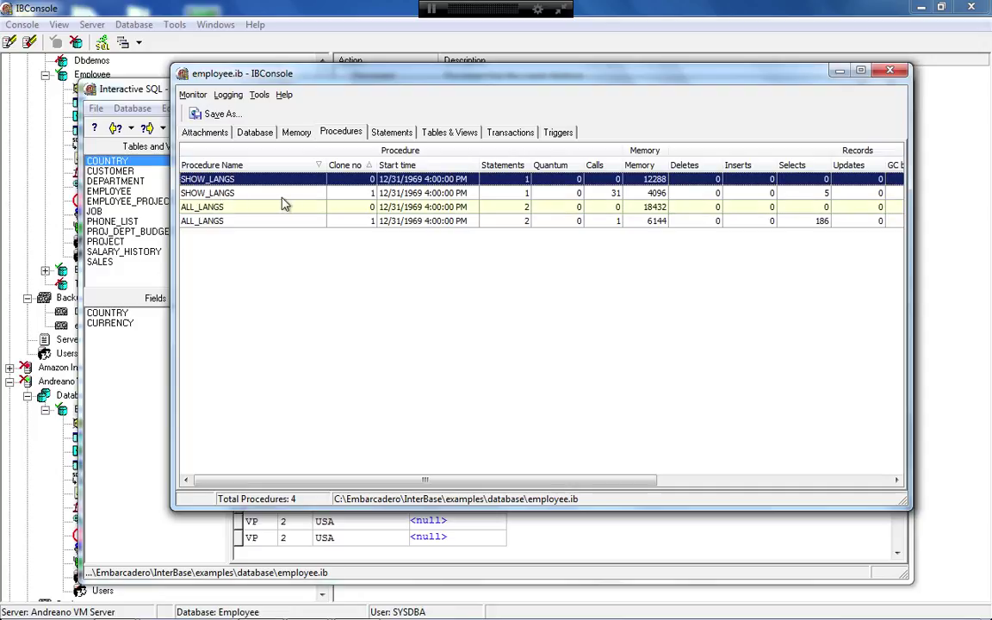
Step: Review the running statements and view the SQL of the stalled statement
left_click(397, 136)
left_click(368, 212)
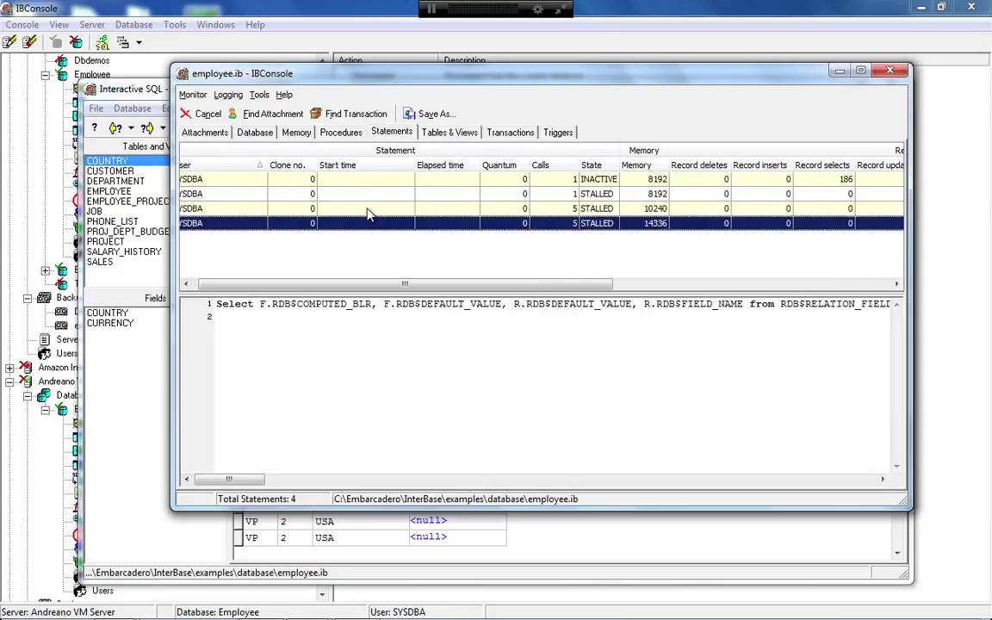
key("Up")
key("Up")
key("Up")
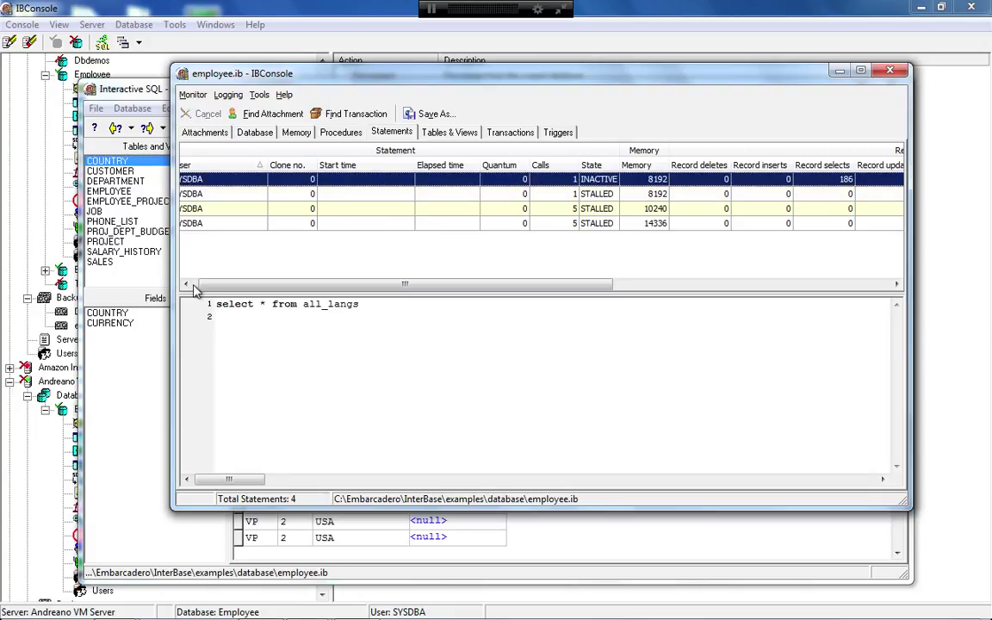
left_click(186, 284)
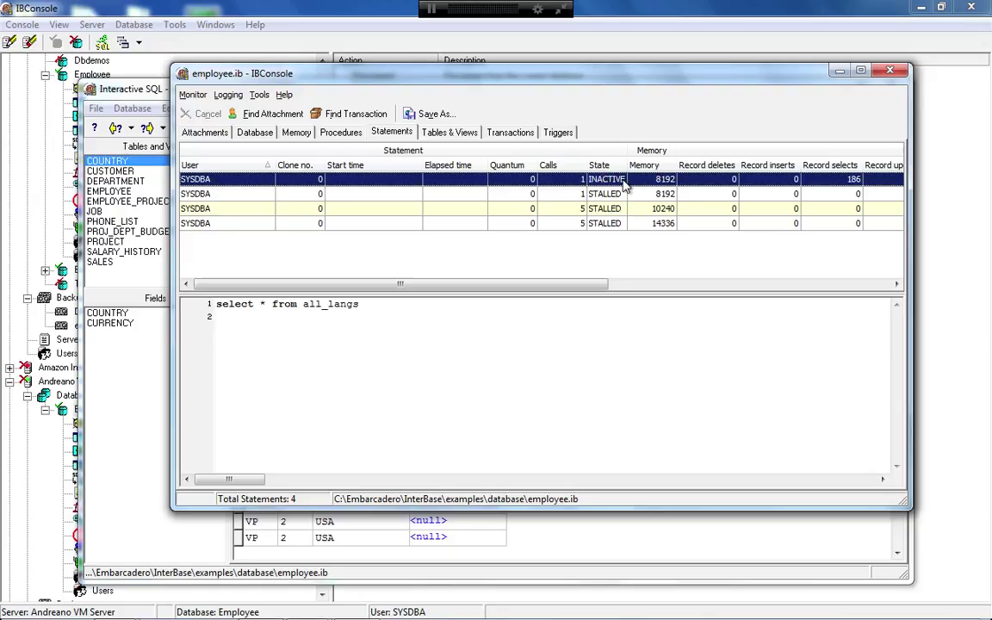
left_click_drag(603, 287, 764, 287)
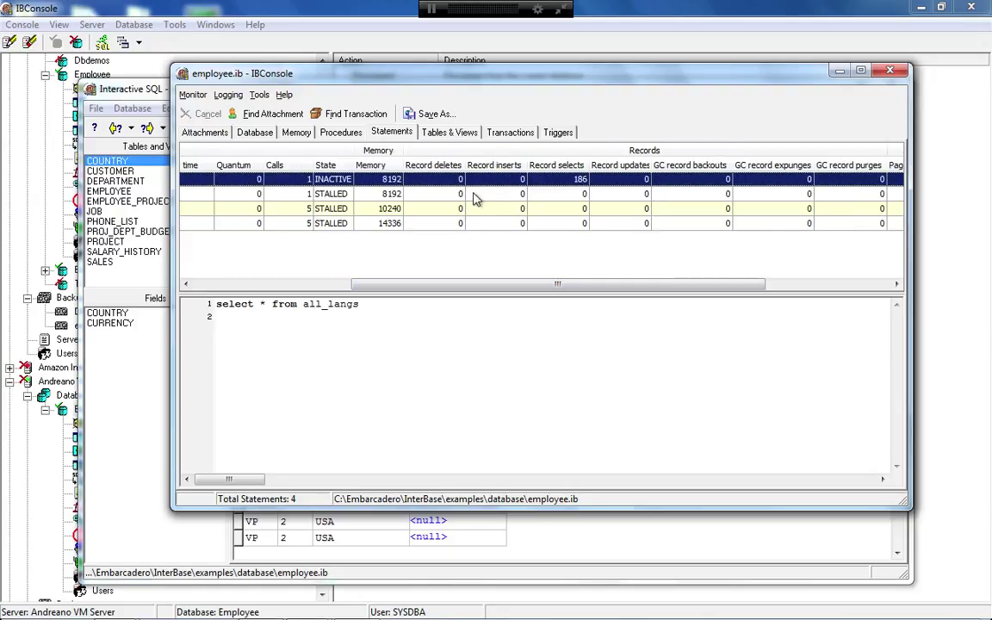
Step: Check table, transaction and trigger activity, then return to the SQL query results
left_click(446, 134)
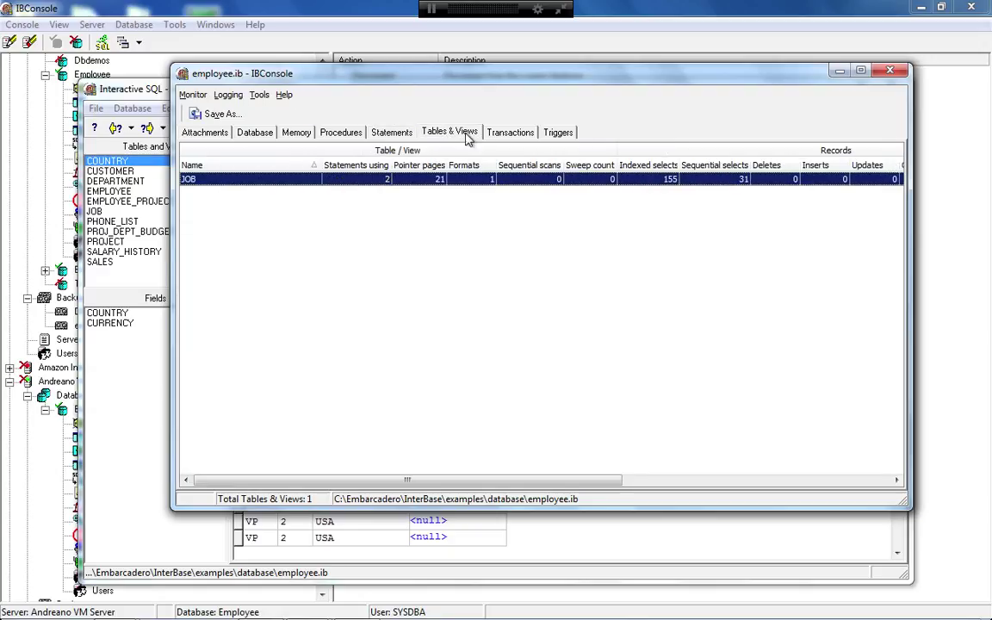
left_click(528, 134)
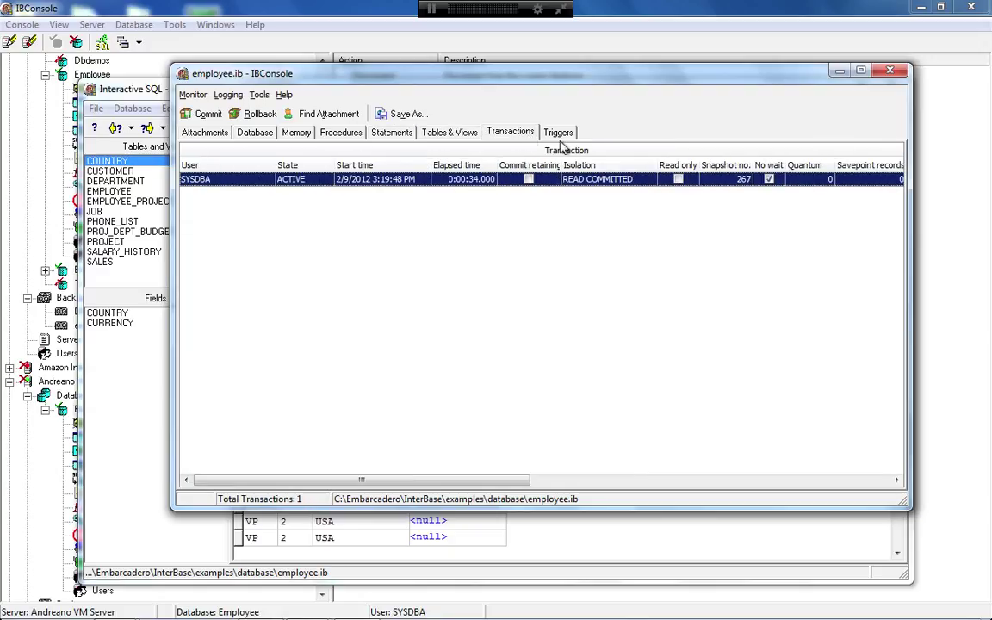
left_click(561, 136)
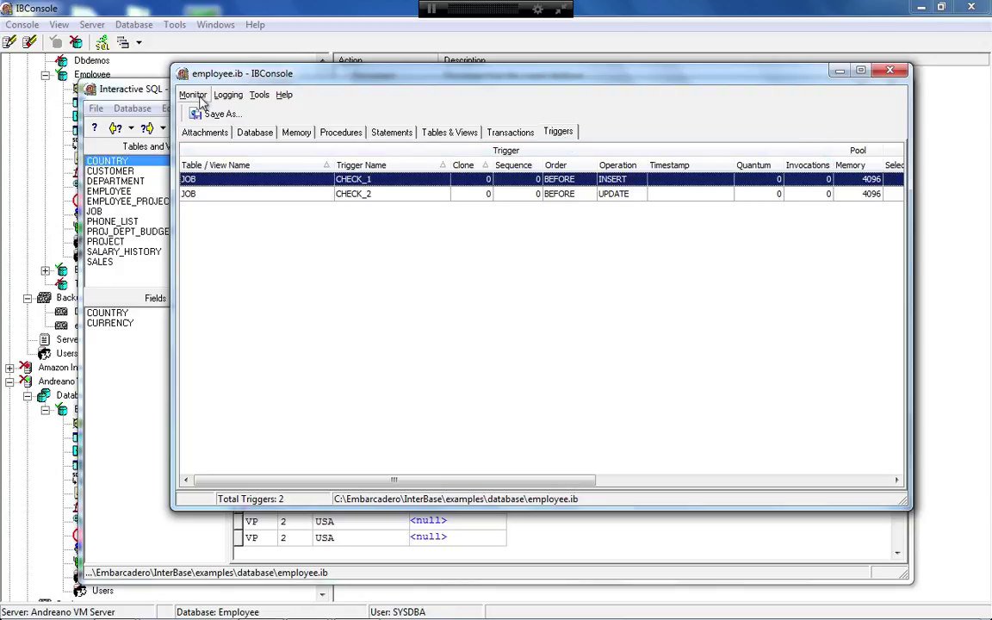
left_click(165, 65)
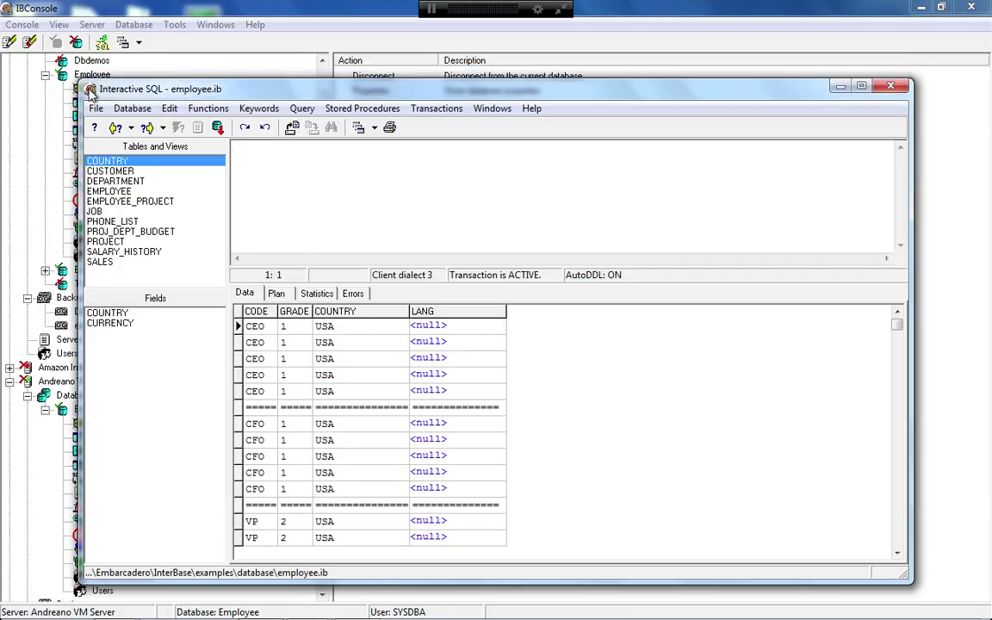
Step: Close the Interactive SQL window, committing its transaction, and switch to RAD Studio XE2
left_click(90, 92)
left_click(91, 91)
left_click(437, 348)
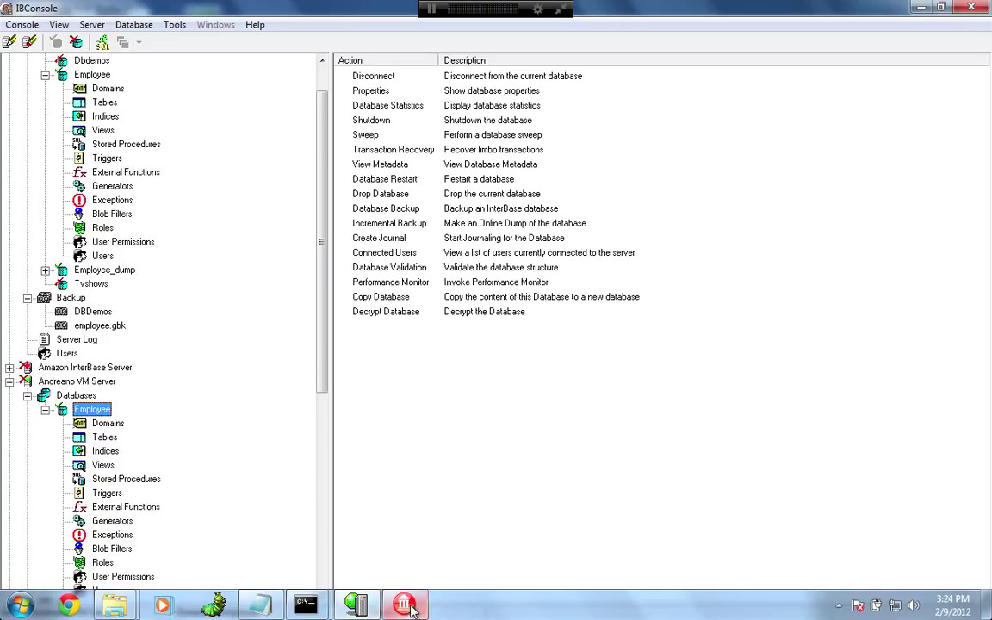
left_click(411, 607)
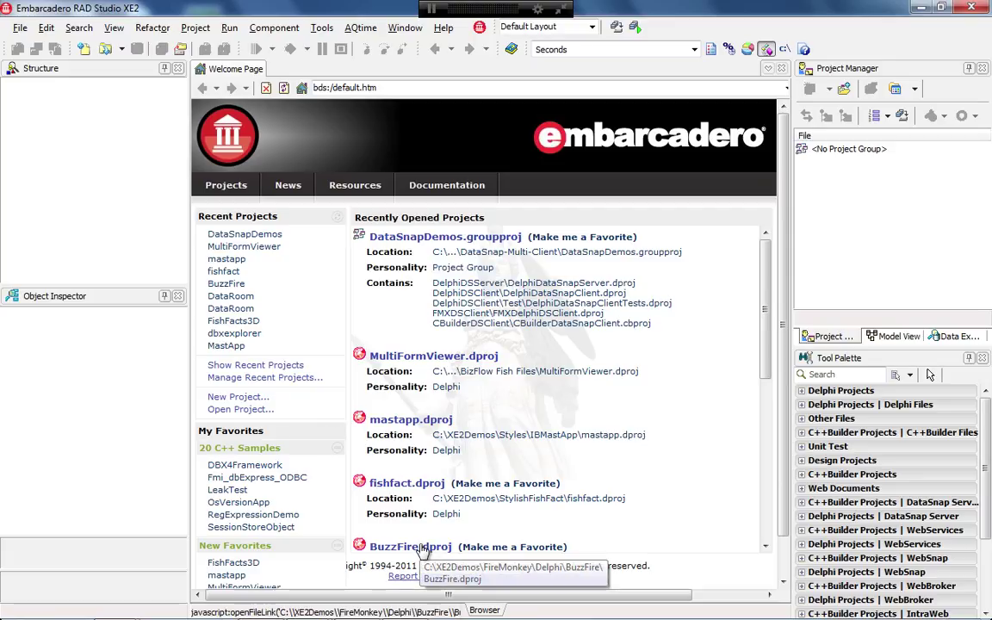
Step: Open mastapp.dproj targeting 32-bit Windows and open DataMod with its Database component selected
left_click(426, 356)
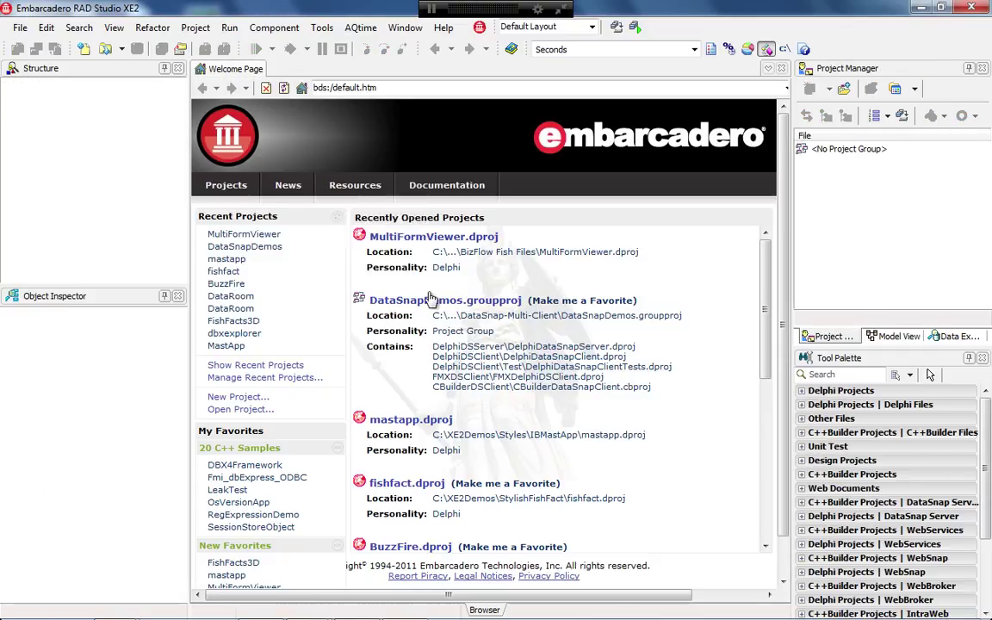
left_click(405, 420)
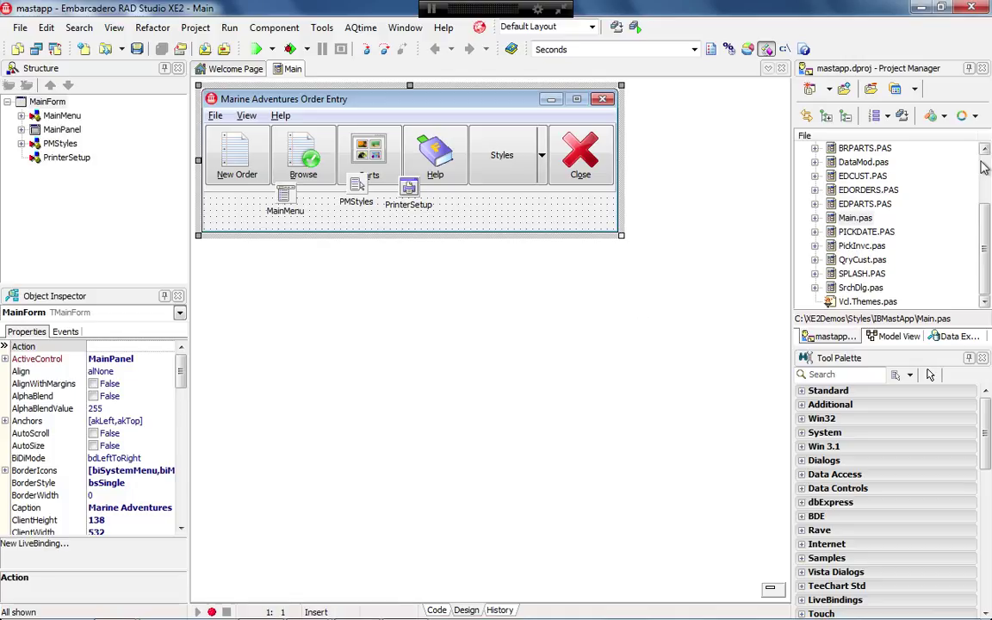
left_click(815, 191)
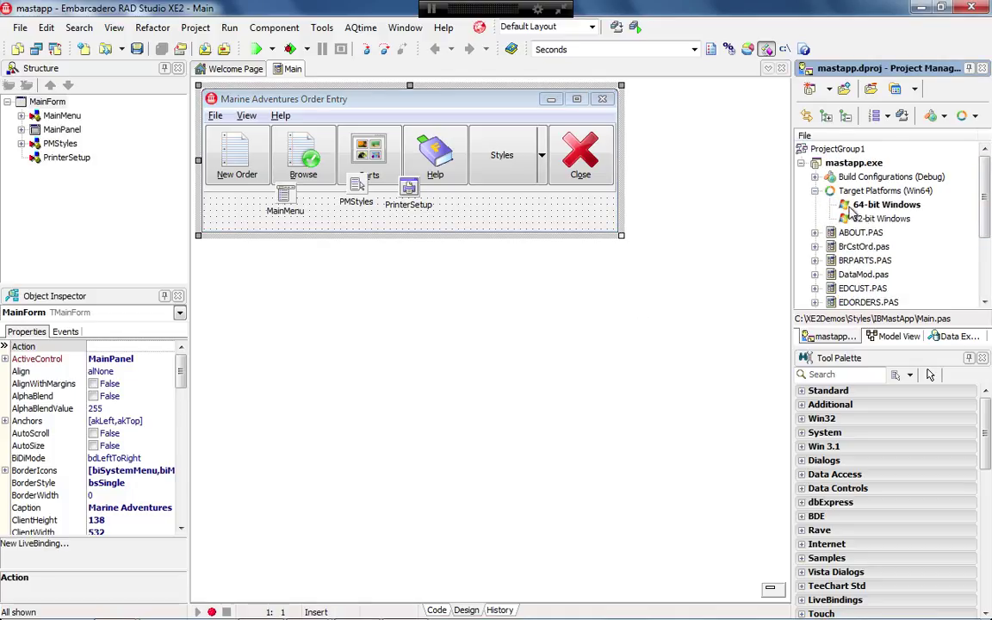
double_click(875, 218)
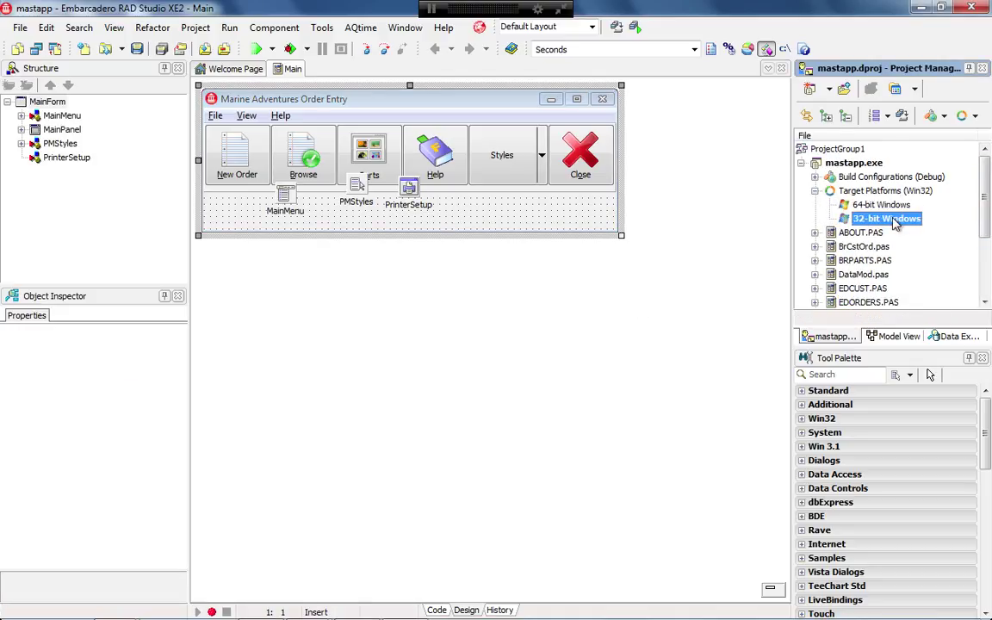
left_click(863, 274)
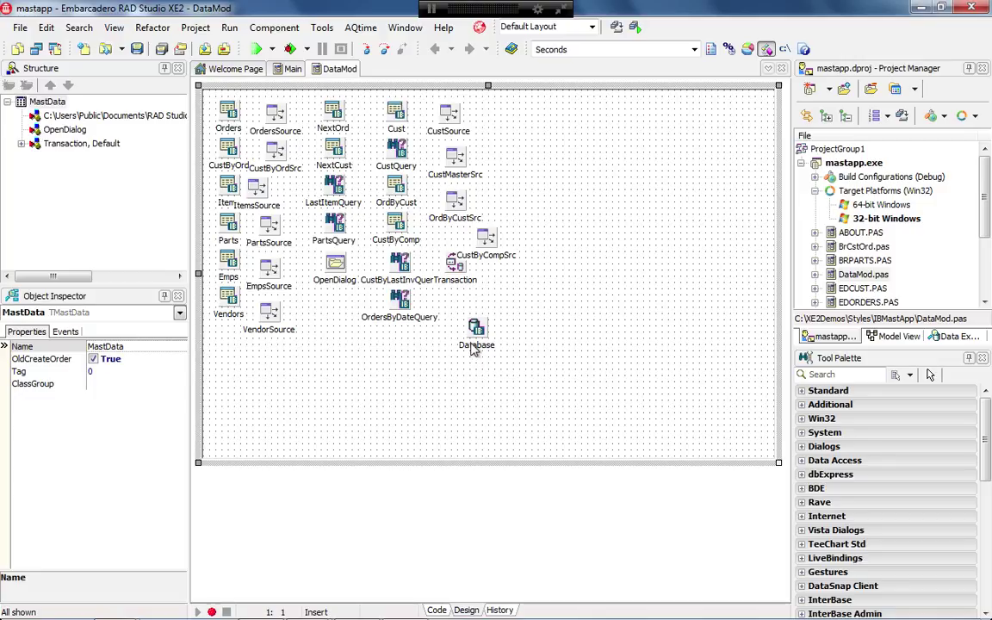
left_click(477, 325)
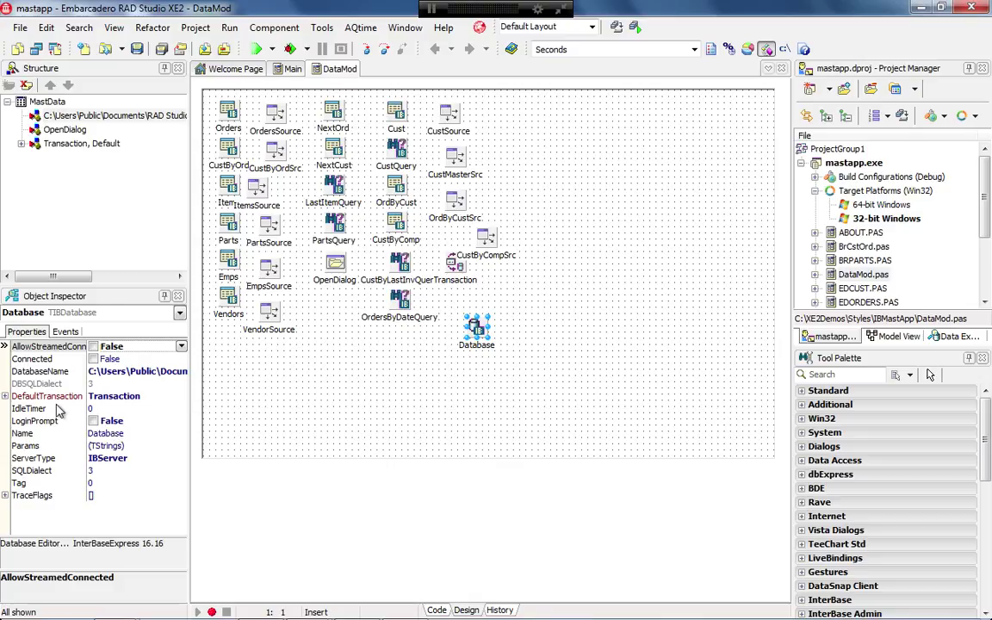
Step: Inspect the Orders, CustByOrd and CustQuery components and CustQuery's SQL, then open BRPARTS.PAS
left_click(221, 115)
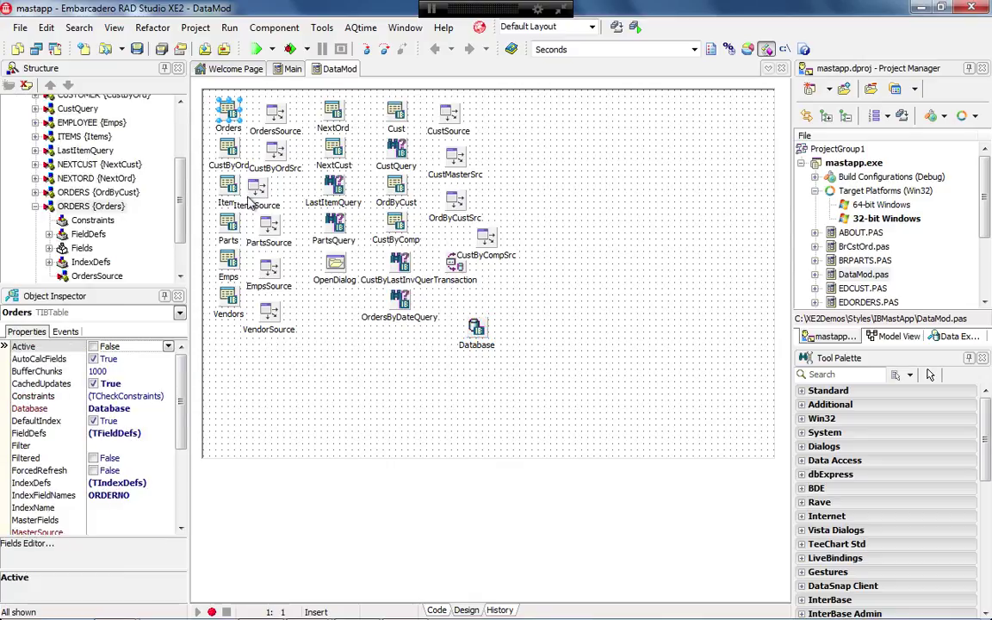
left_click(227, 149)
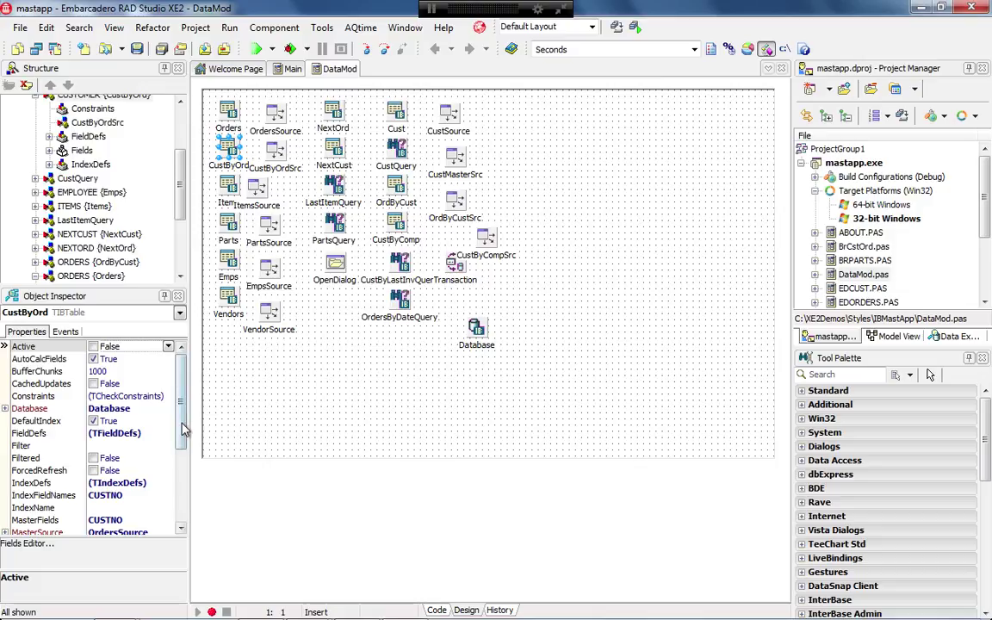
left_click(395, 148)
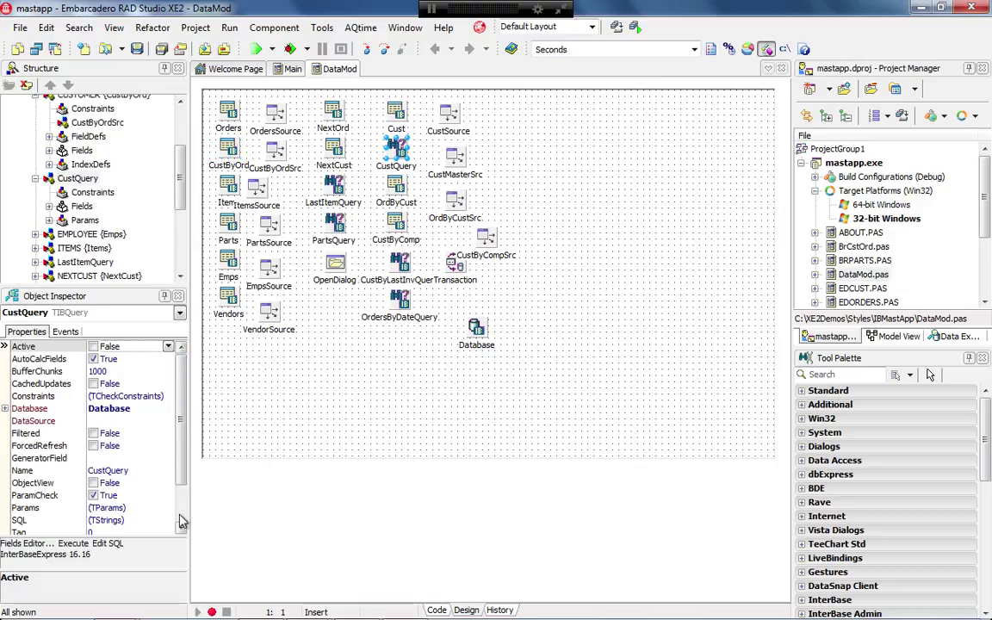
left_click(107, 544)
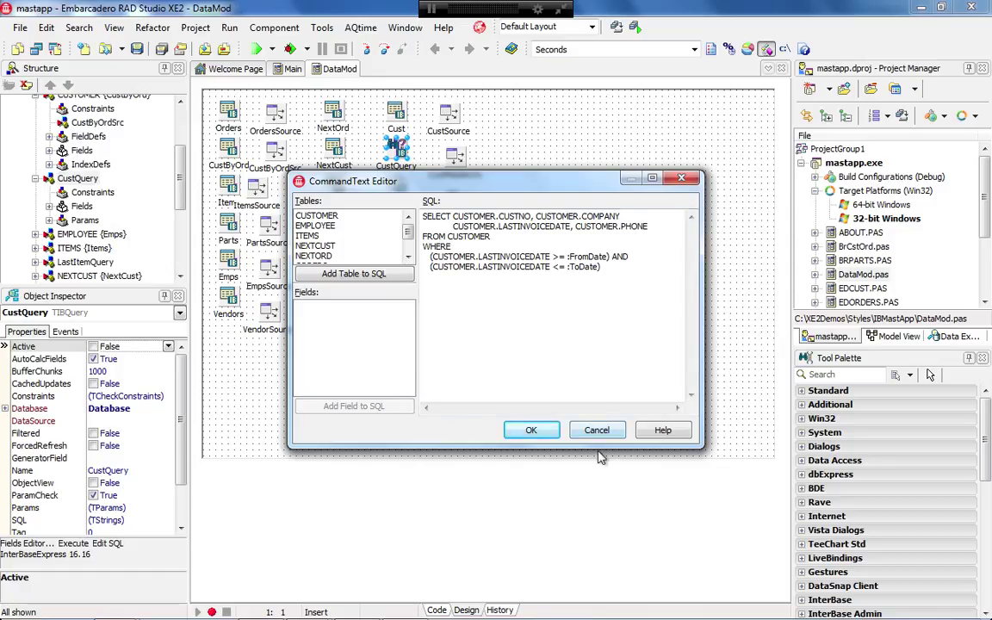
left_click(608, 435)
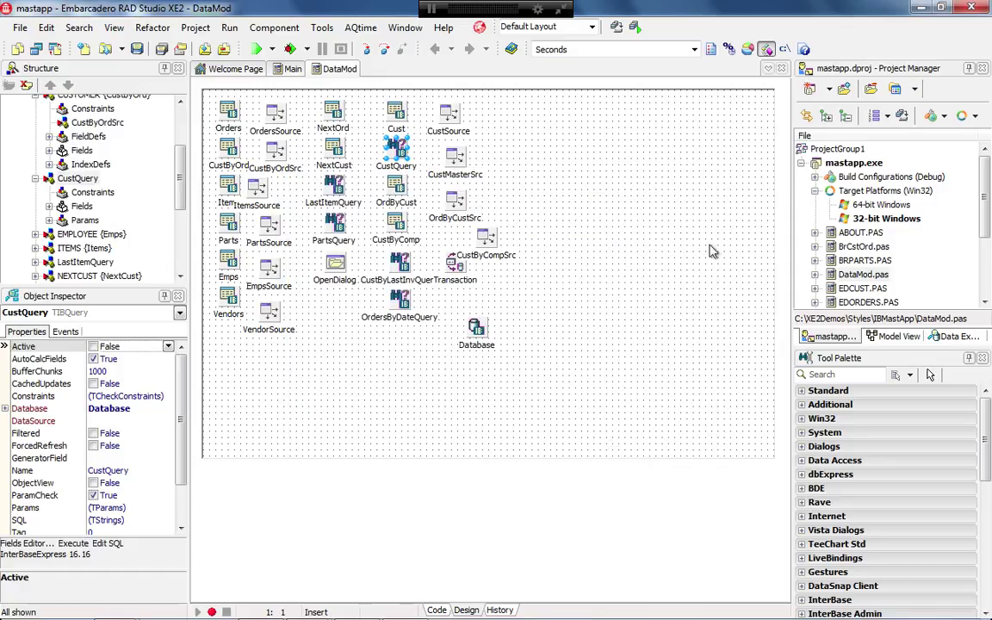
double_click(864, 262)
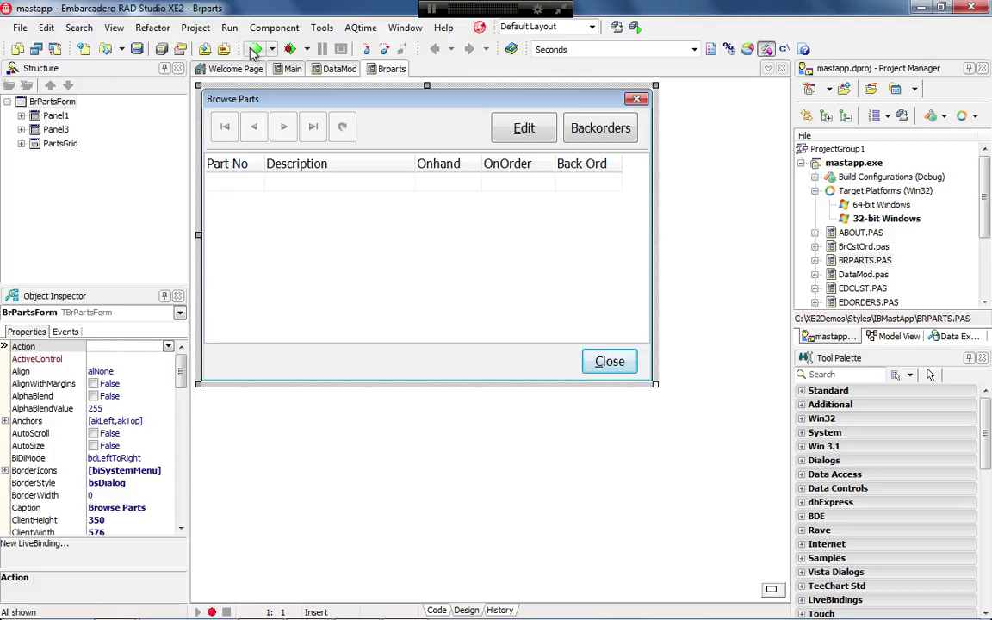
Step: Run the app in Emerald Light Slate style and open the Orders By Customer and parts browsers
key("alt+p")
key("b")
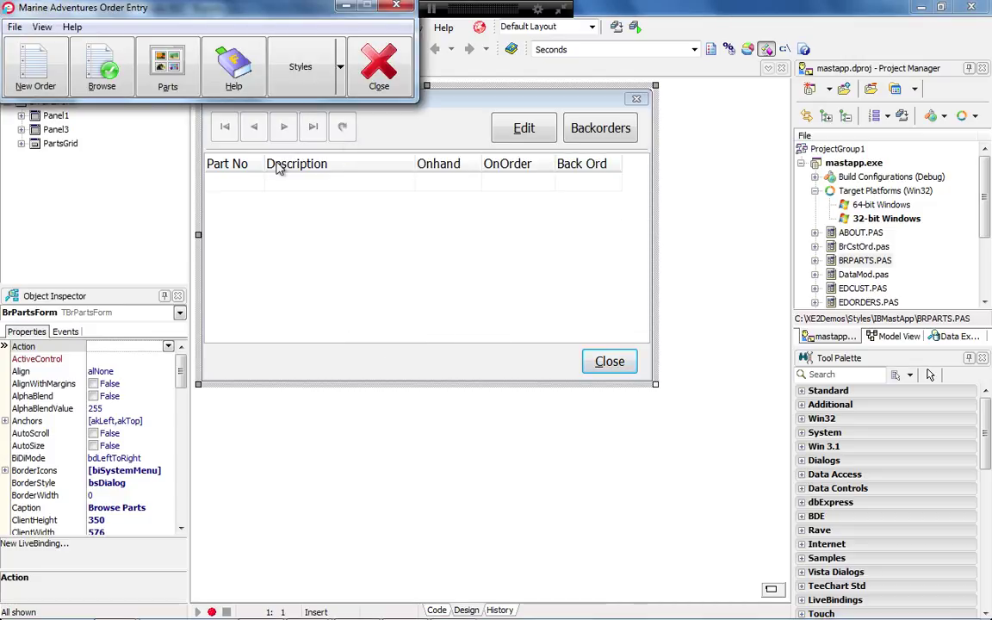
left_click(310, 69)
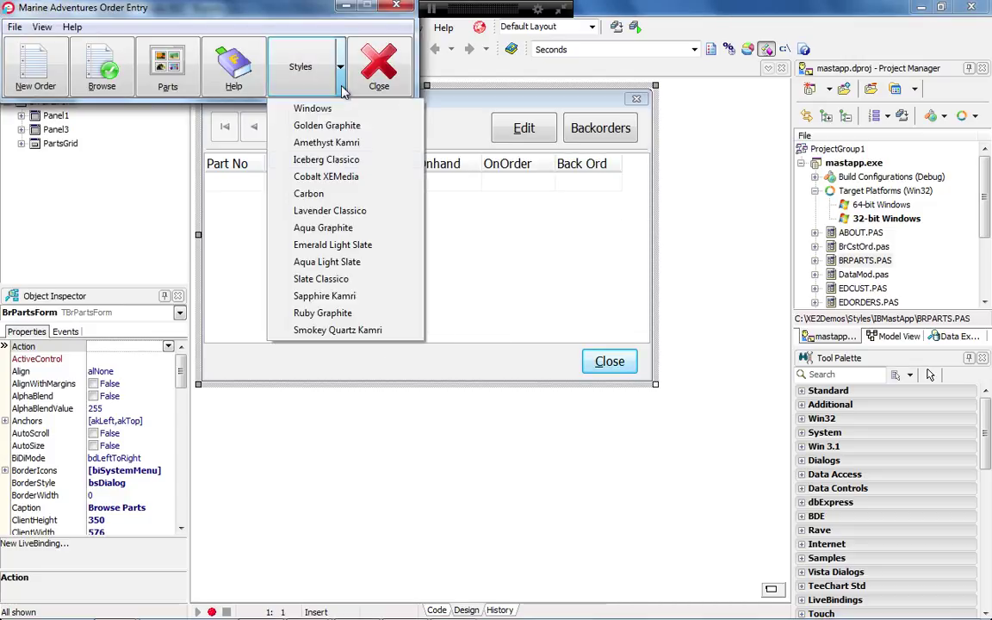
left_click(333, 244)
left_click(101, 68)
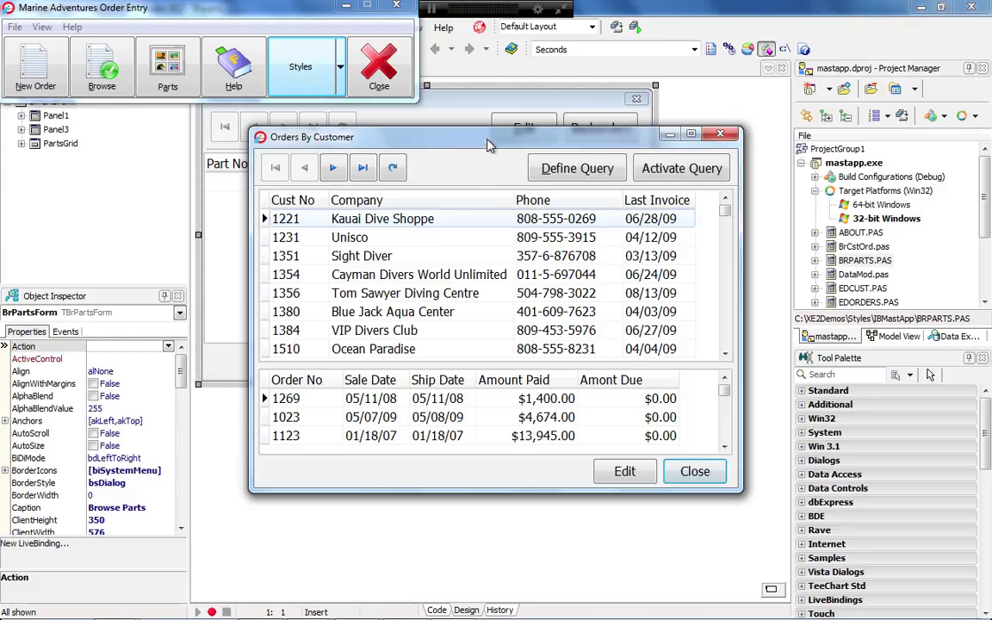
left_click_drag(435, 138, 266, 177)
double_click(259, 314)
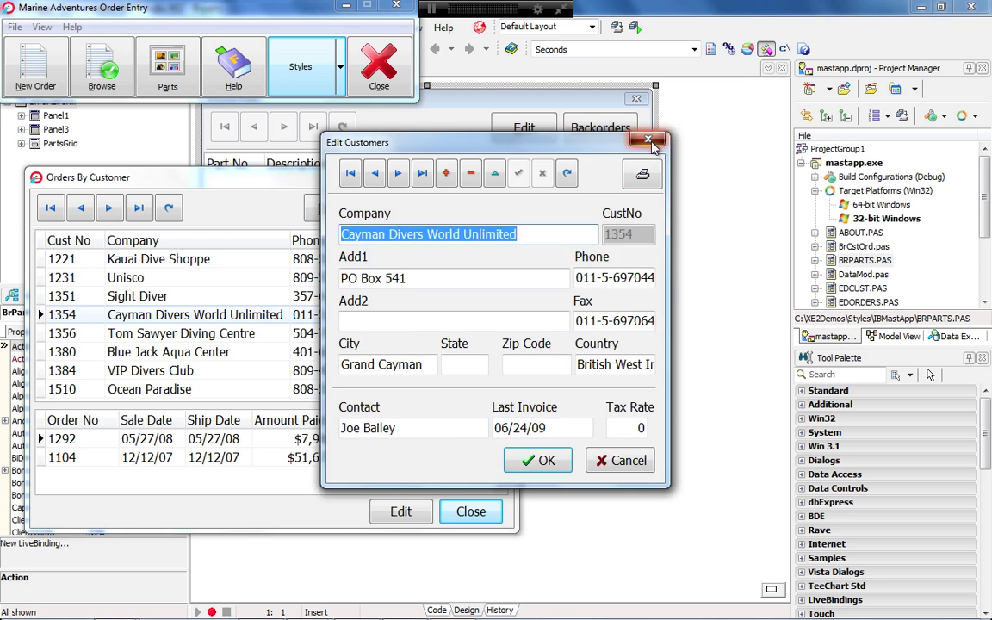
key("Escape")
left_click(169, 80)
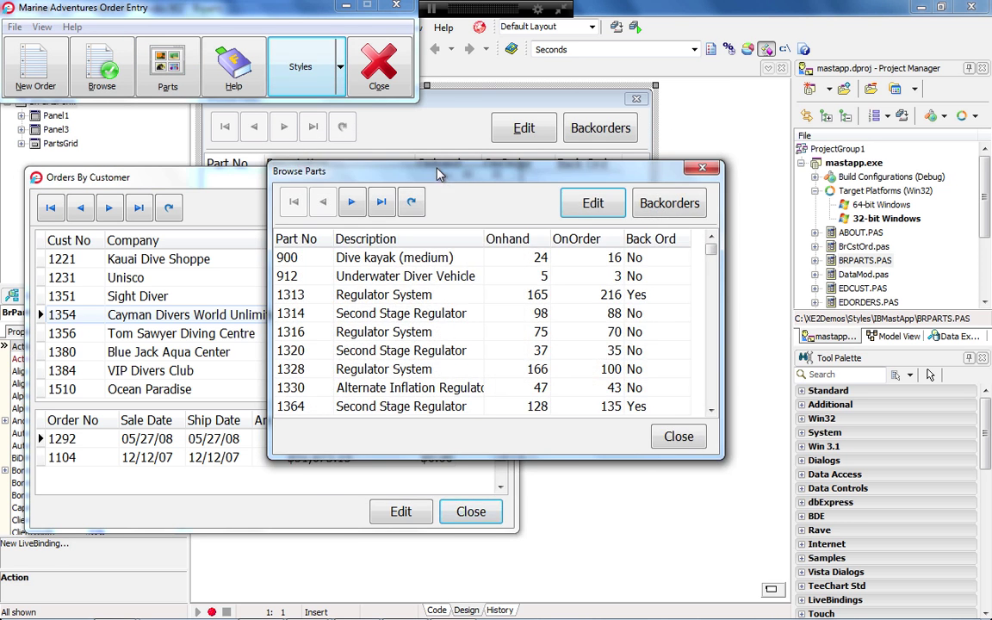
Step: Try the Sapphire Kamri, Carbon, Aqua Light Slate and Smokey Quartz Kamri styles
left_click(341, 69)
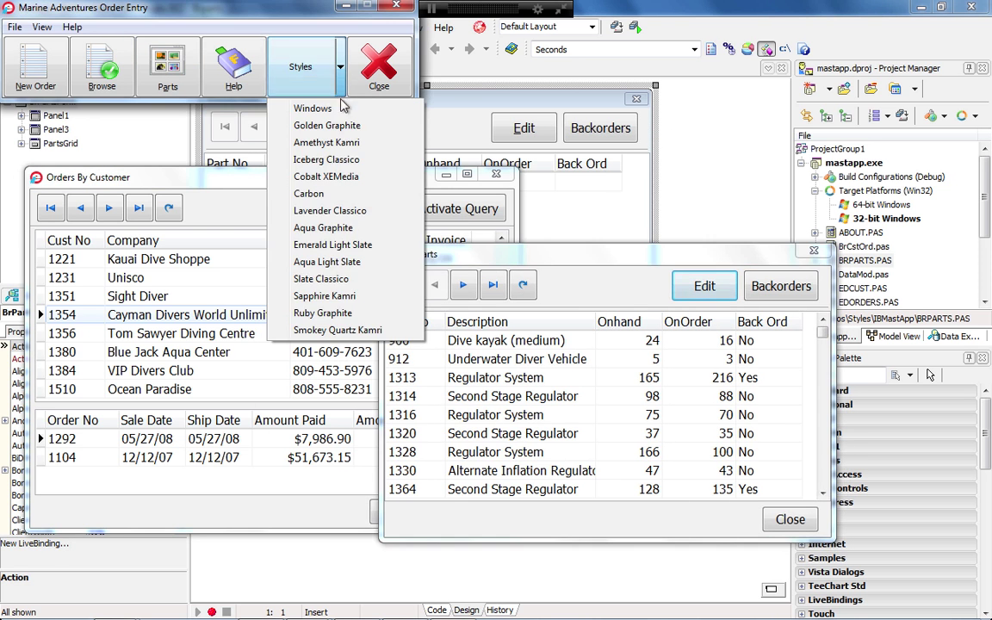
left_click(349, 298)
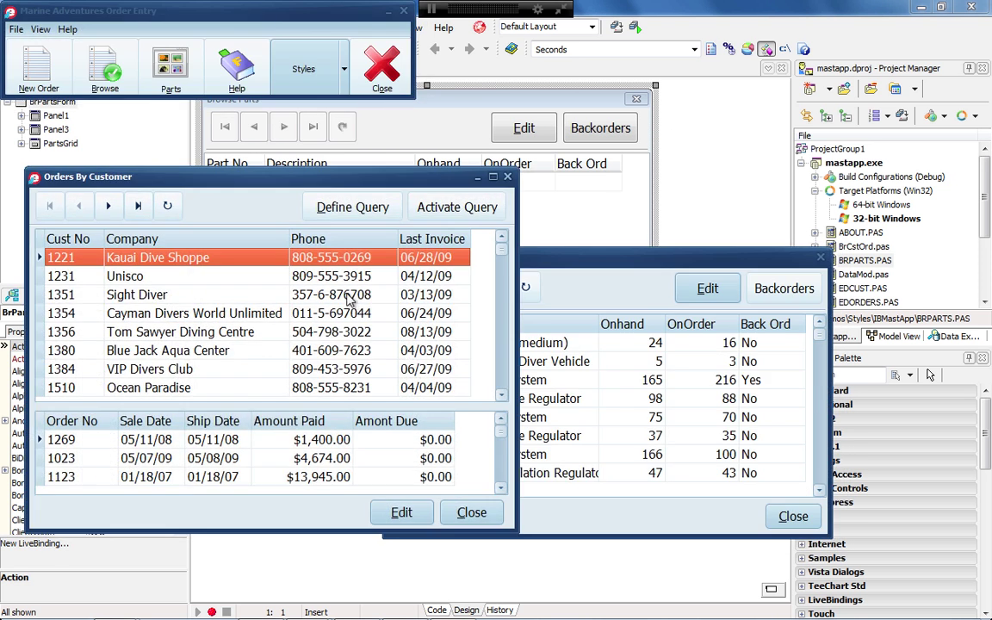
left_click(347, 66)
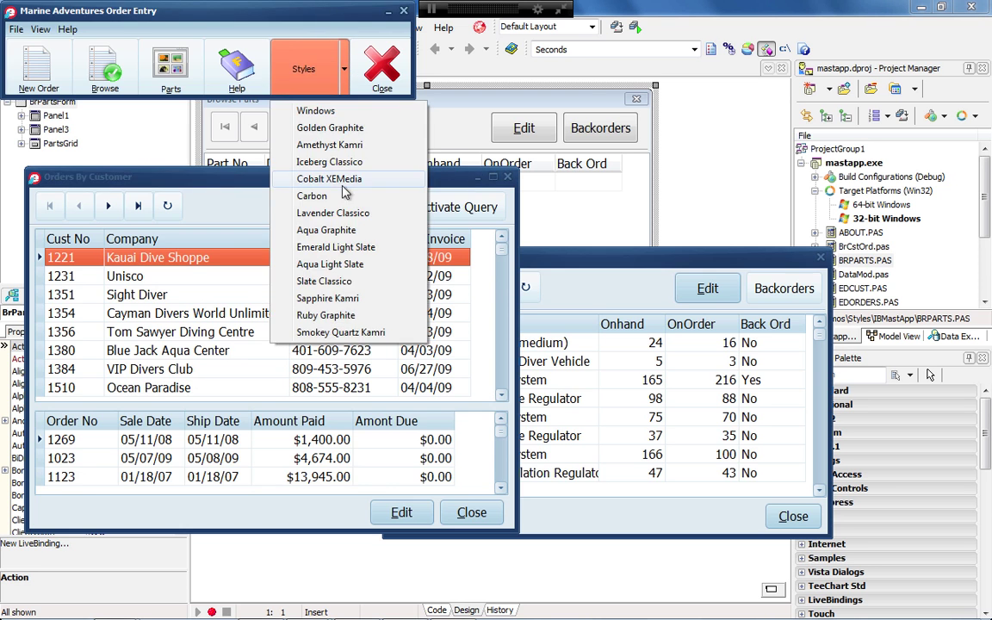
left_click(310, 193)
left_click(306, 62)
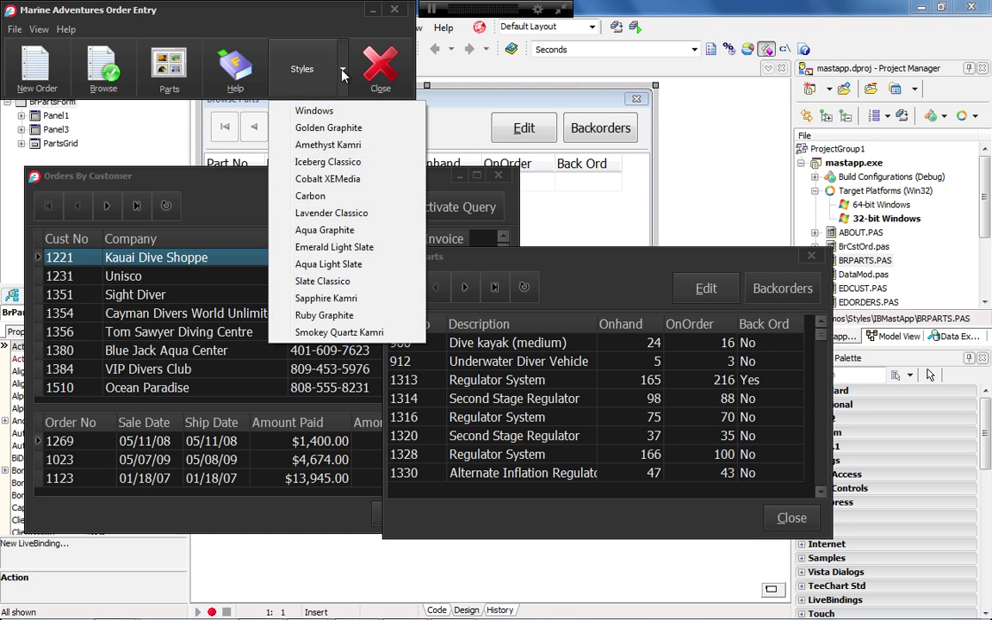
left_click(309, 259)
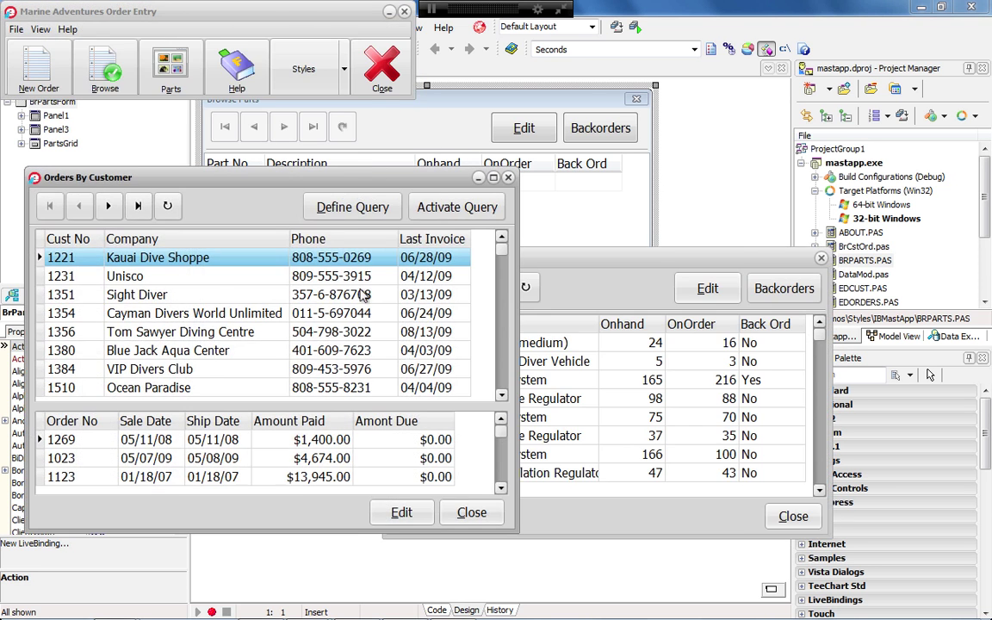
left_click(344, 76)
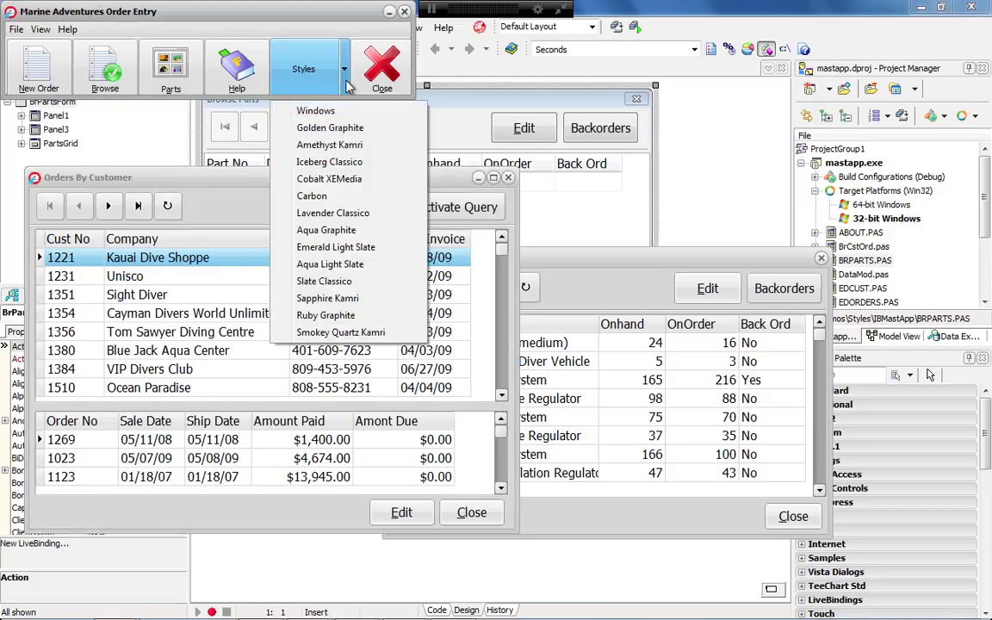
left_click(341, 333)
Step: Show Blue Jack Aqua Center's orders and open part 900 Dive kayak (medium) for editing
left_click(297, 354)
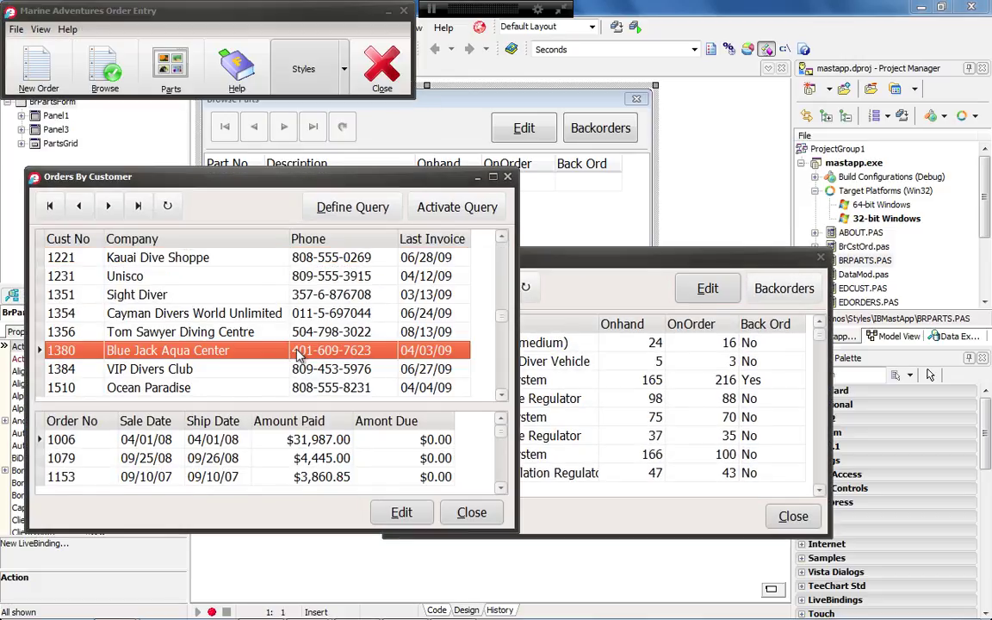
left_click(707, 399)
left_click(633, 346)
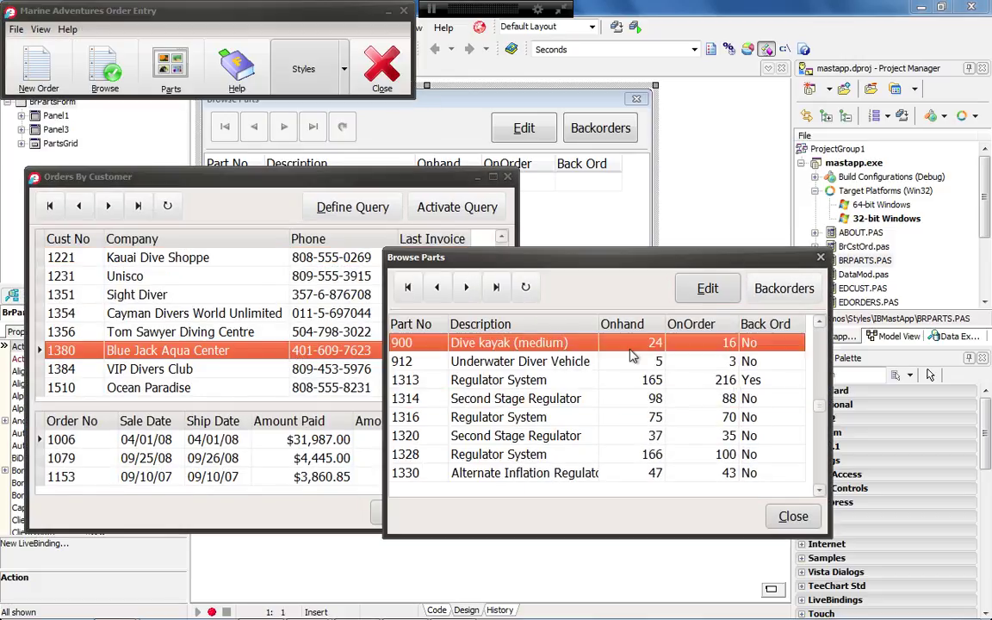
left_click(707, 290)
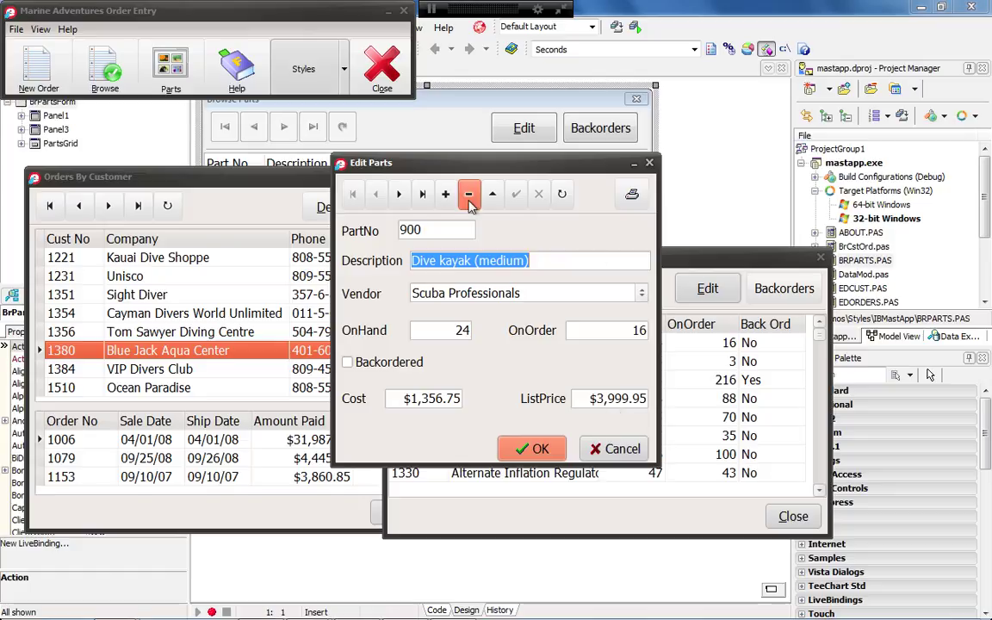
Step: Change part 900's vendor to J.W. Luscher Mfg. and accept the edit
left_click(447, 196)
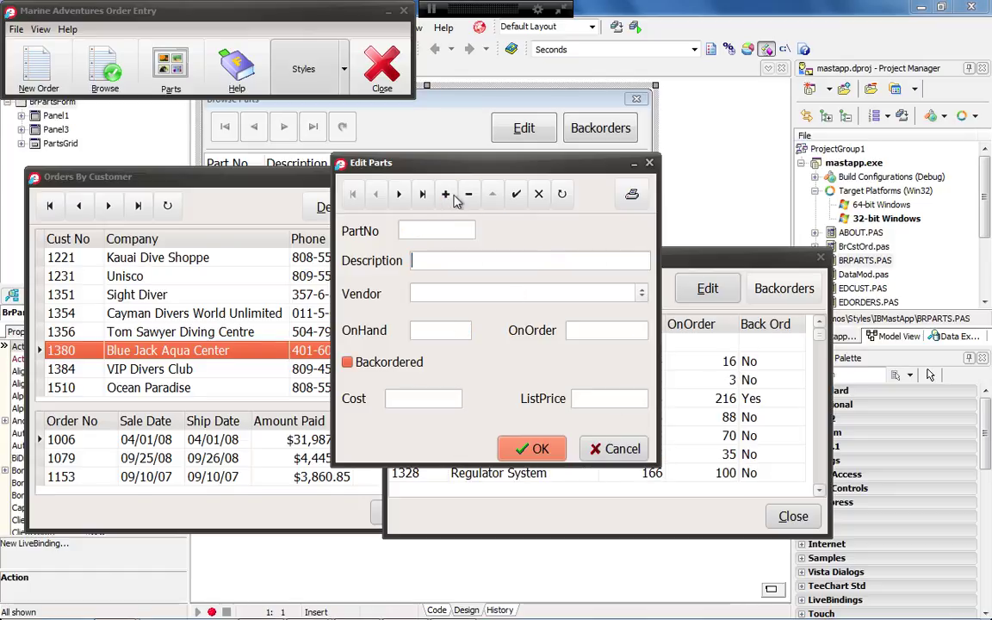
left_click(539, 195)
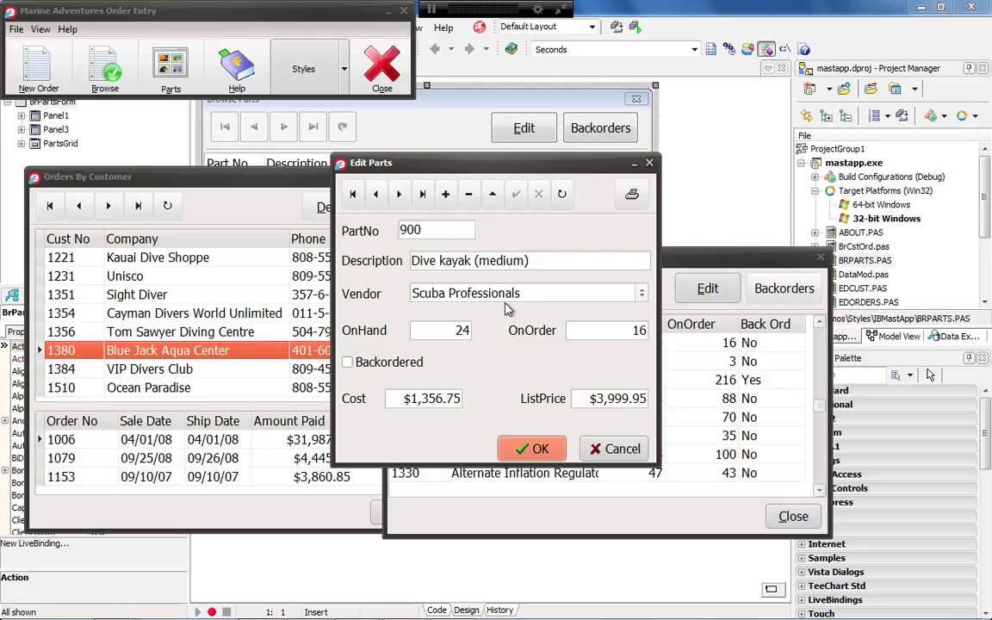
left_click(544, 291)
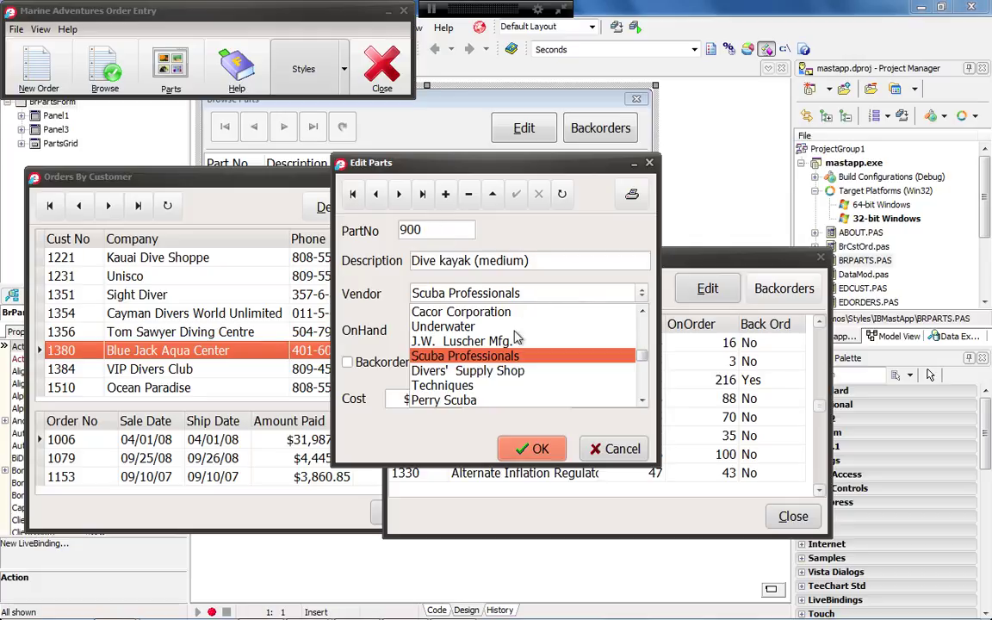
left_click(470, 332)
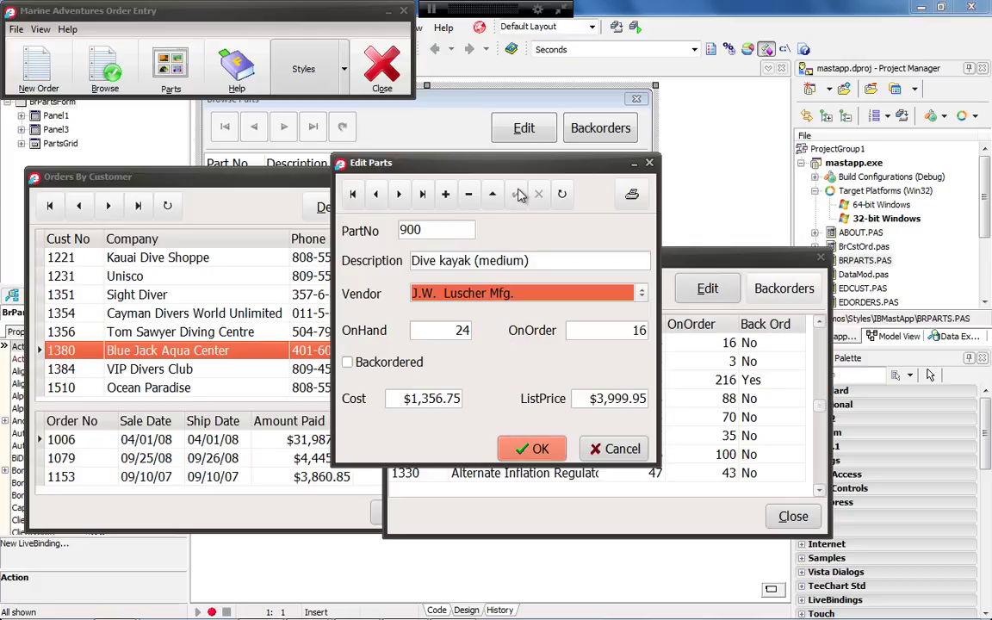
left_click(538, 449)
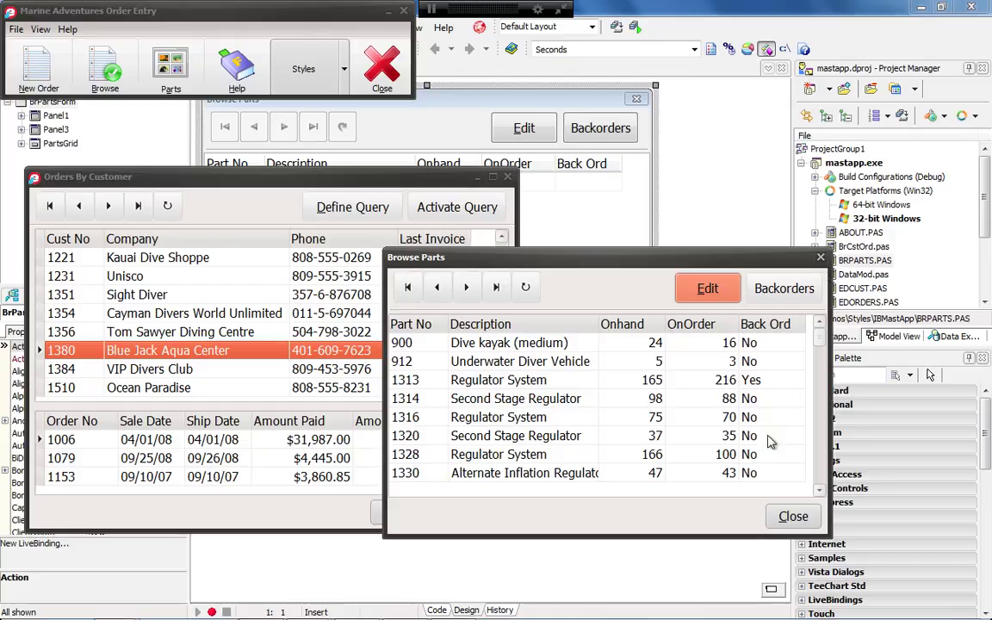
Step: Close the Browse Parts and Orders By Customer windows and exit the Marine Adventures app
left_click(794, 516)
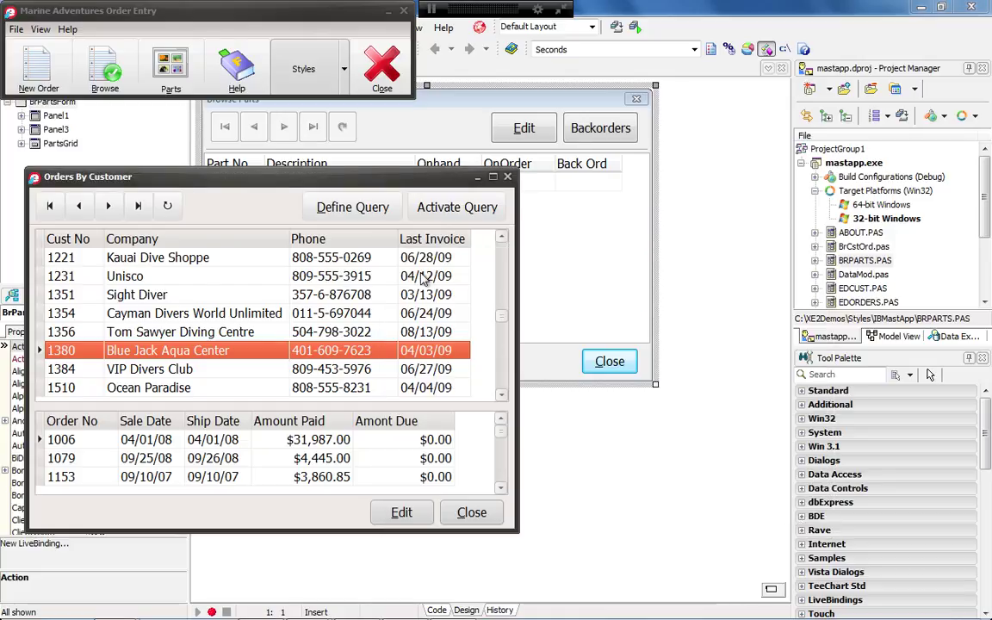
left_click(508, 180)
left_click(382, 69)
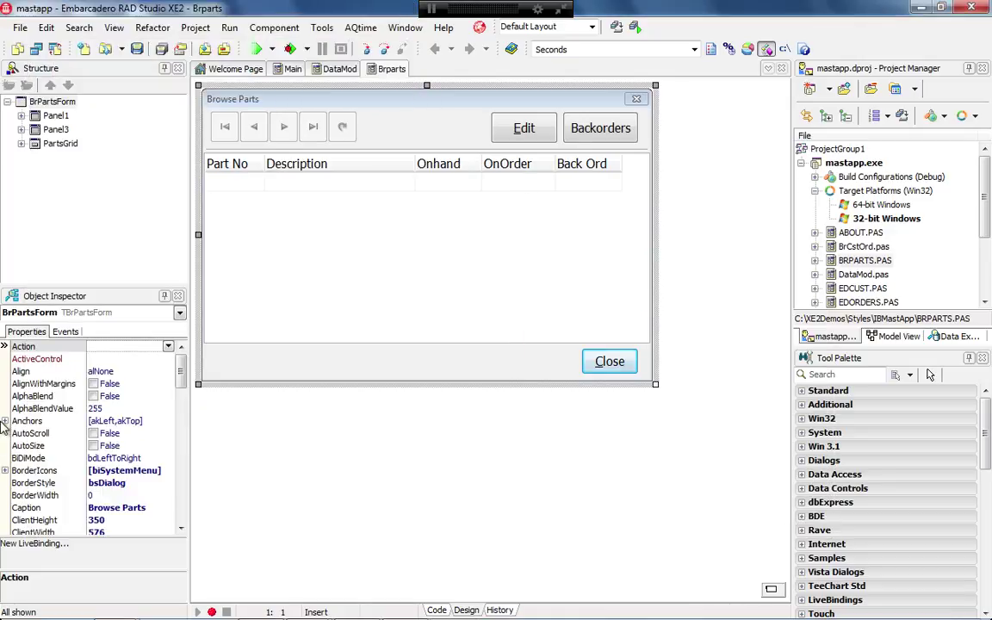
key("alt+Tab")
key("alt+Tab")
key("alt+Tab")
key("alt+Tab")
key("alt+Tab")
key("alt+Tab")
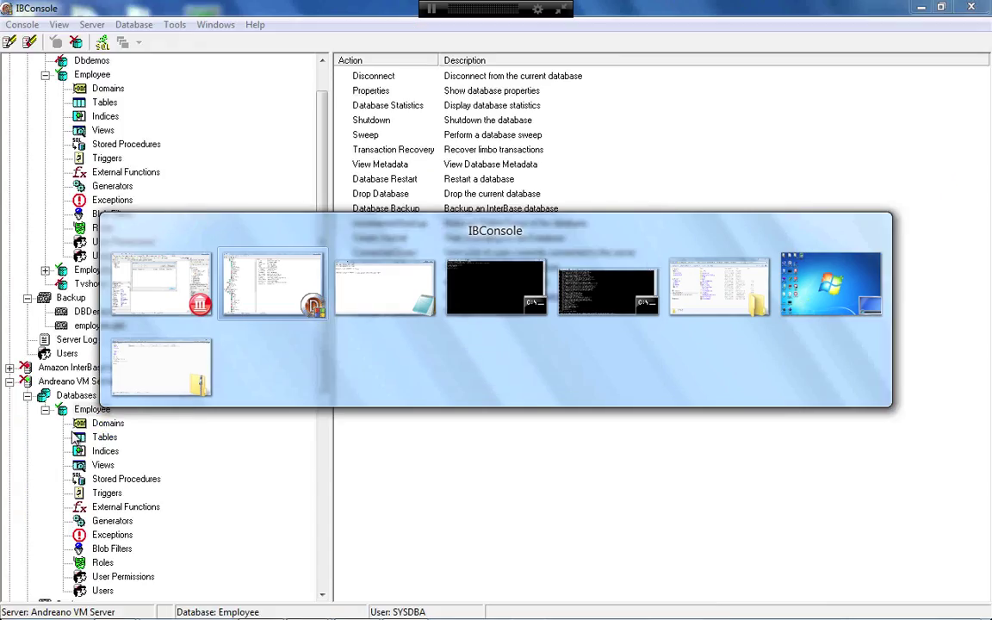
key("alt+Tab")
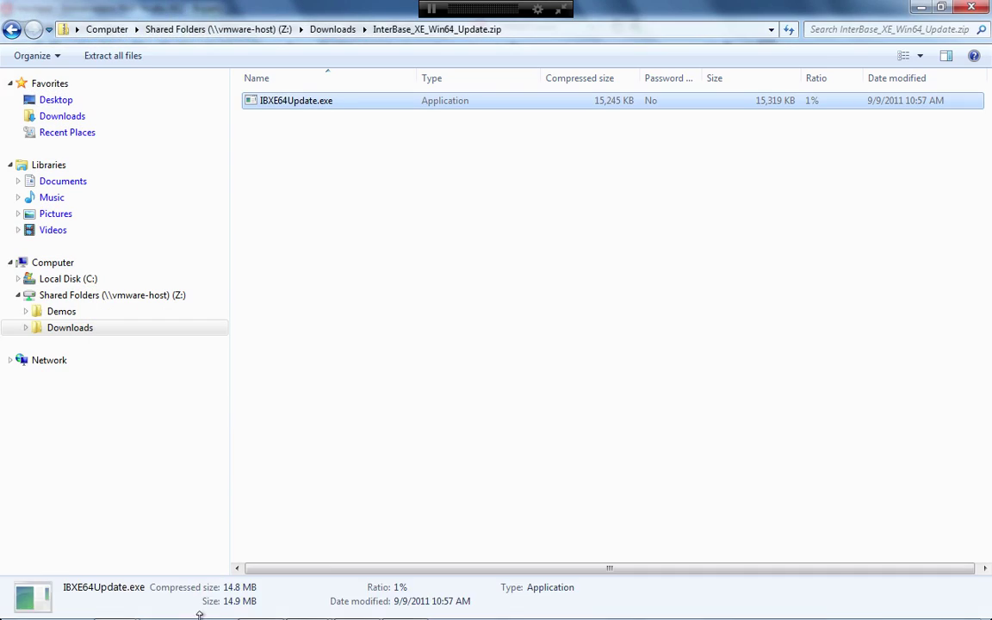
left_click(356, 605)
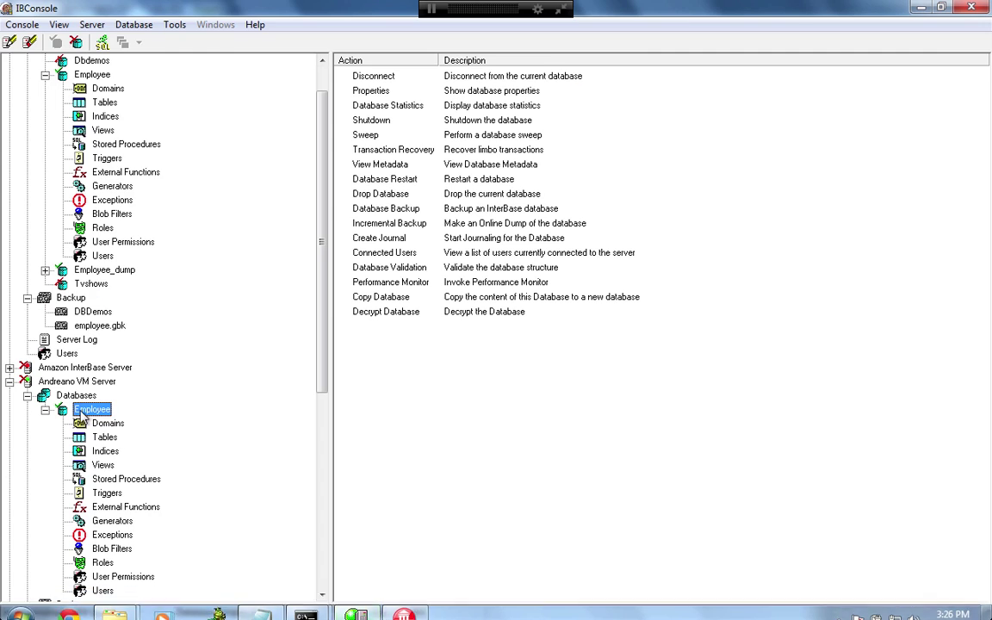
left_click(324, 469)
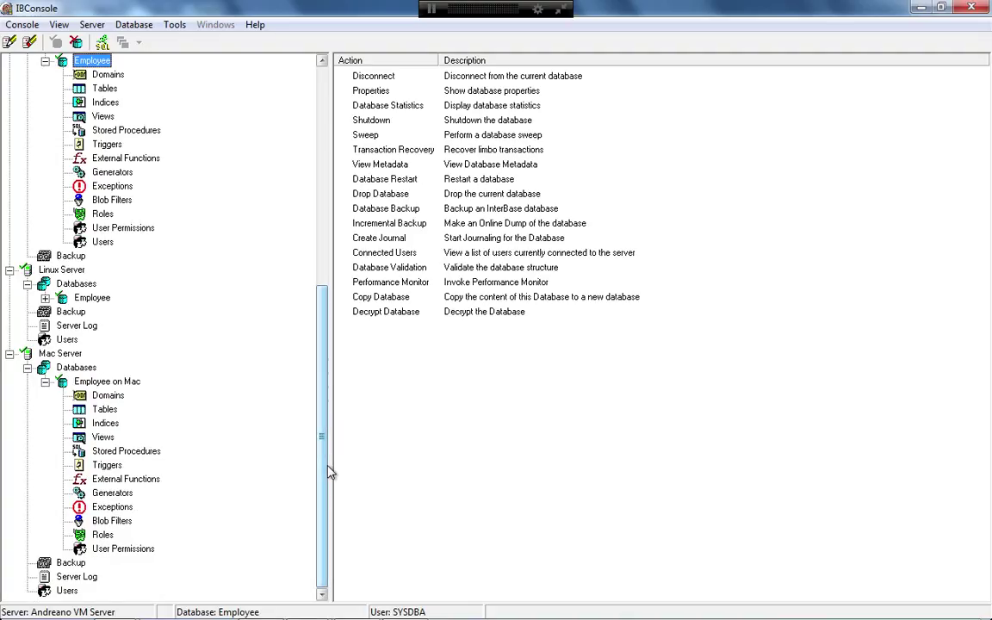
left_click(324, 97)
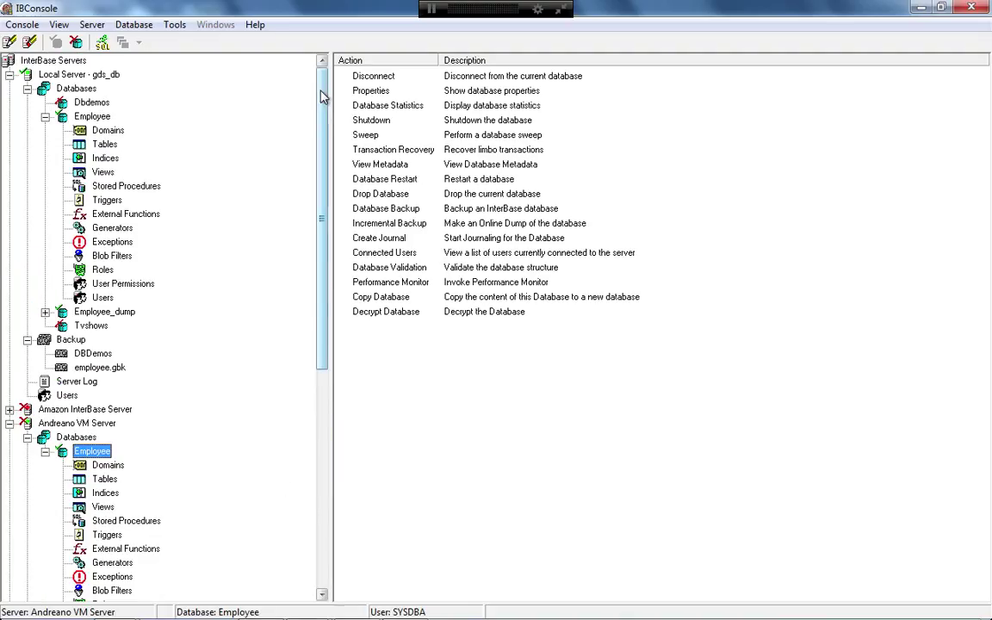
key("alt+Tab")
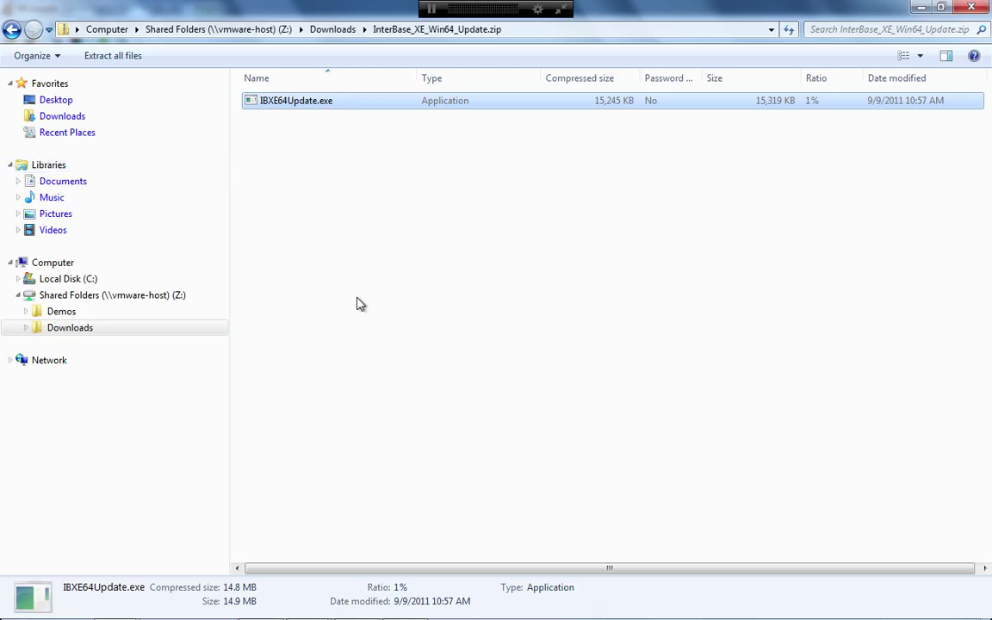
key("alt+Tab")
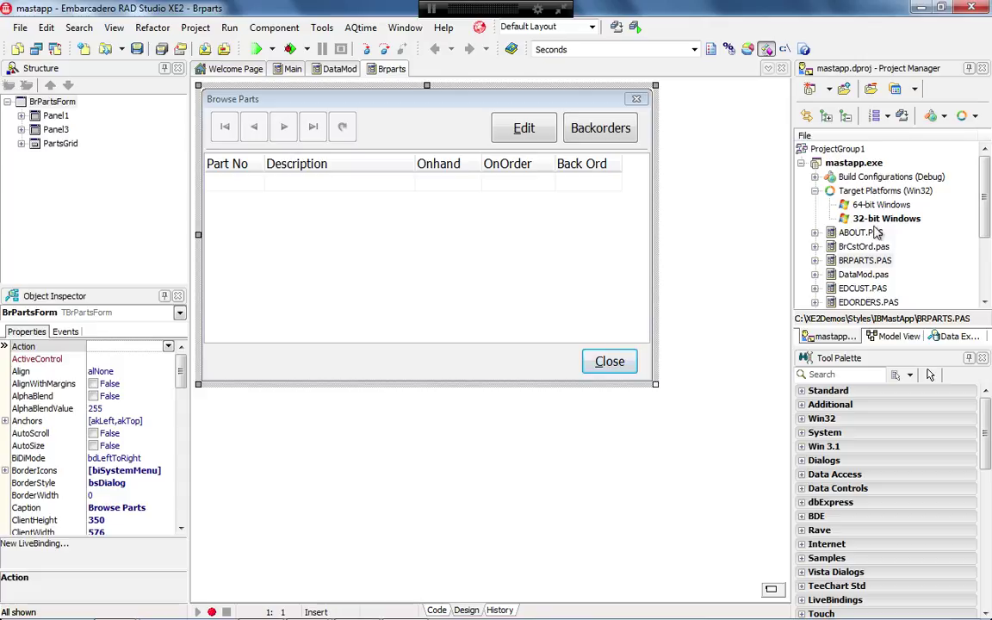
Step: Set 64-bit Windows as the target platform, build mastapp, and run it
double_click(880, 207)
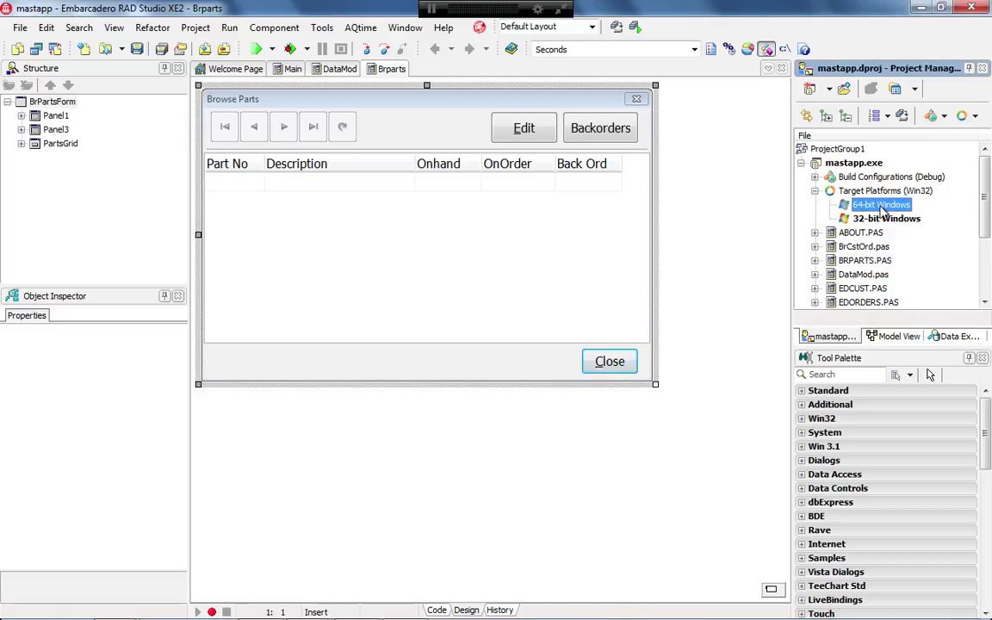
key("shift+F9")
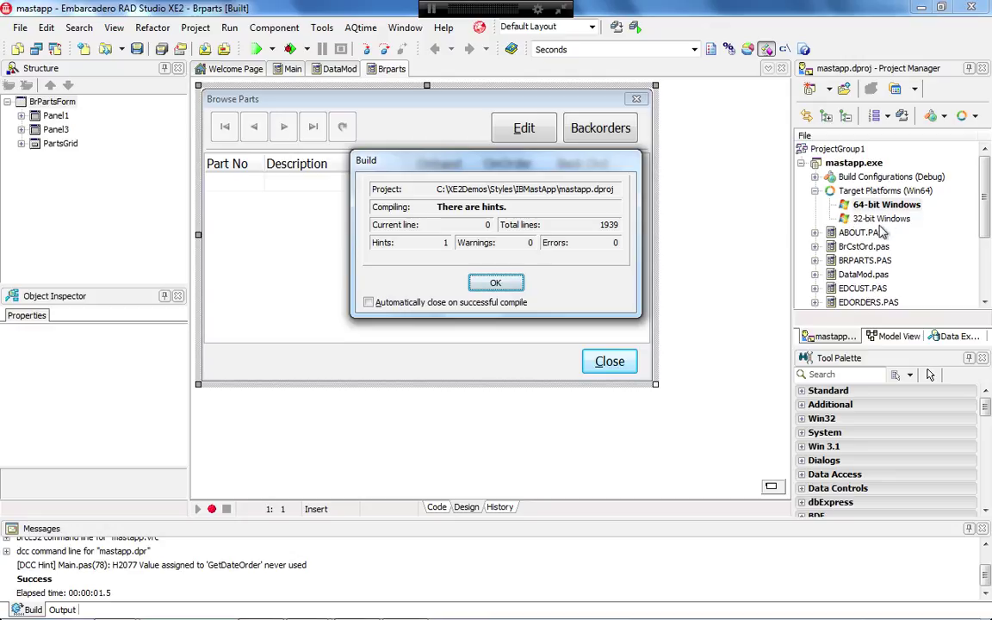
key("Return")
left_click(255, 50)
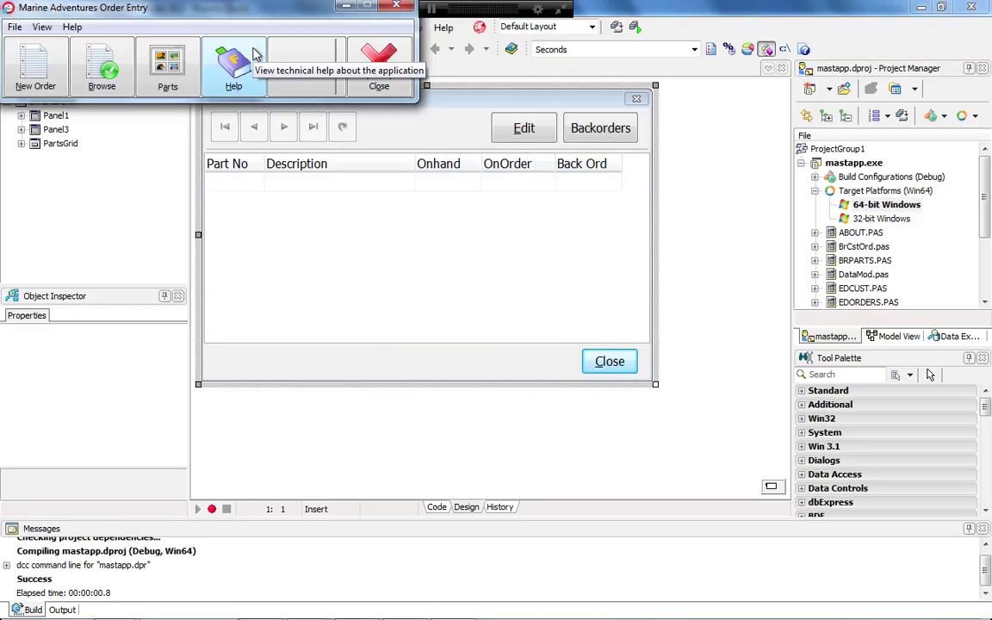
Step: Open and arrange the Orders By Customer and Browse Parts windows, selecting Cayman Divers World Unlimited
left_click(105, 67)
left_click(170, 80)
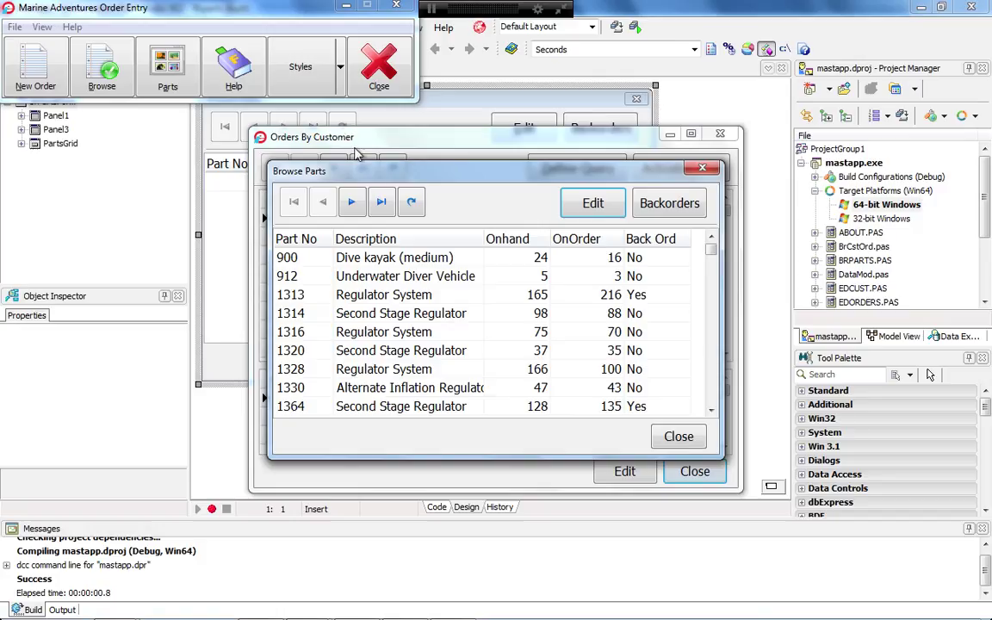
left_click_drag(376, 174, 190, 245)
left_click_drag(401, 126, 606, 120)
left_click(613, 268)
left_click(263, 403)
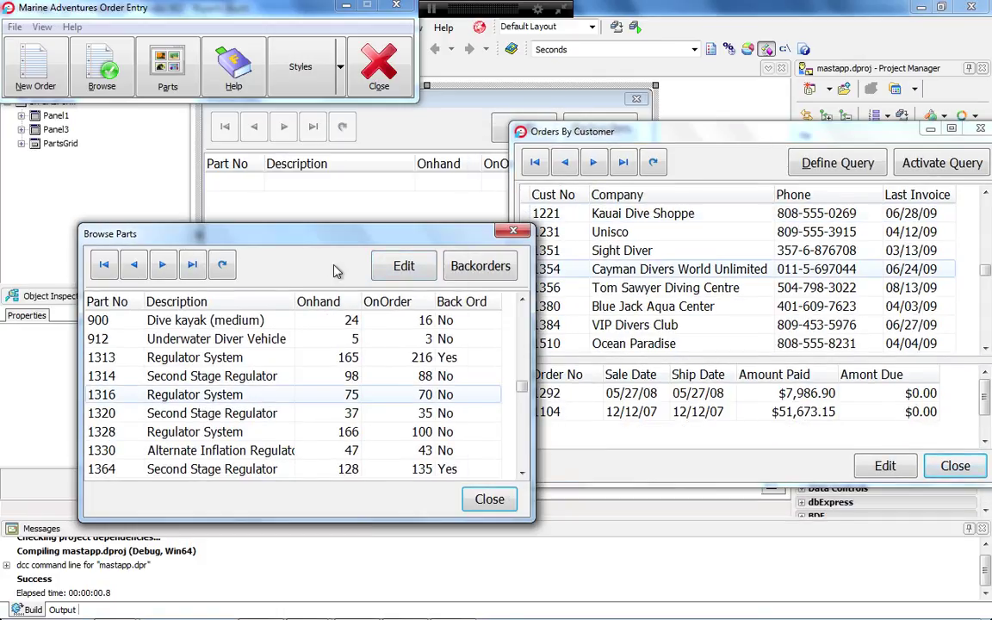
left_click_drag(308, 230, 245, 172)
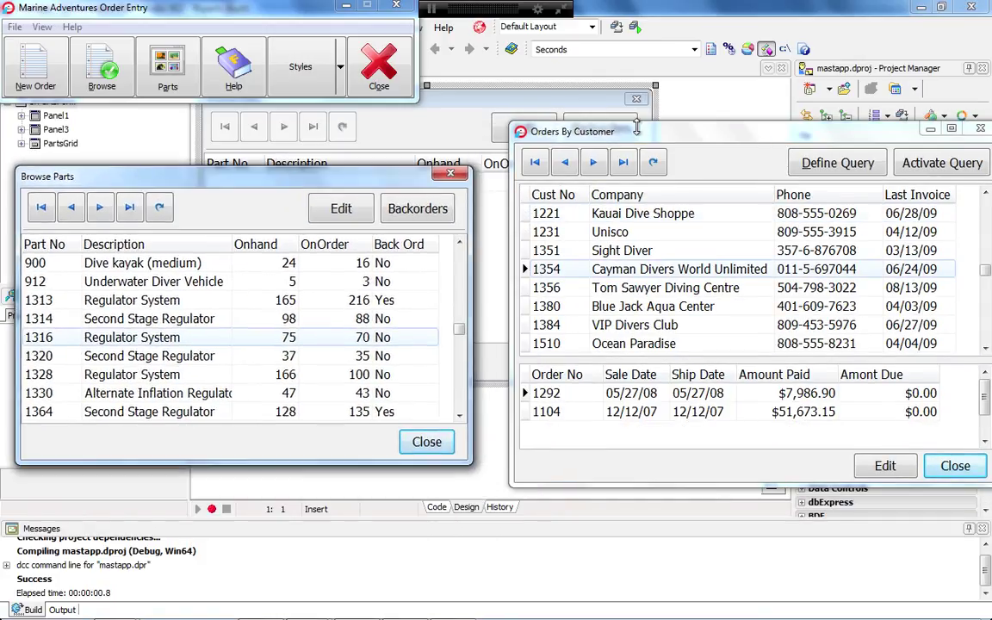
left_click_drag(639, 132, 541, 247)
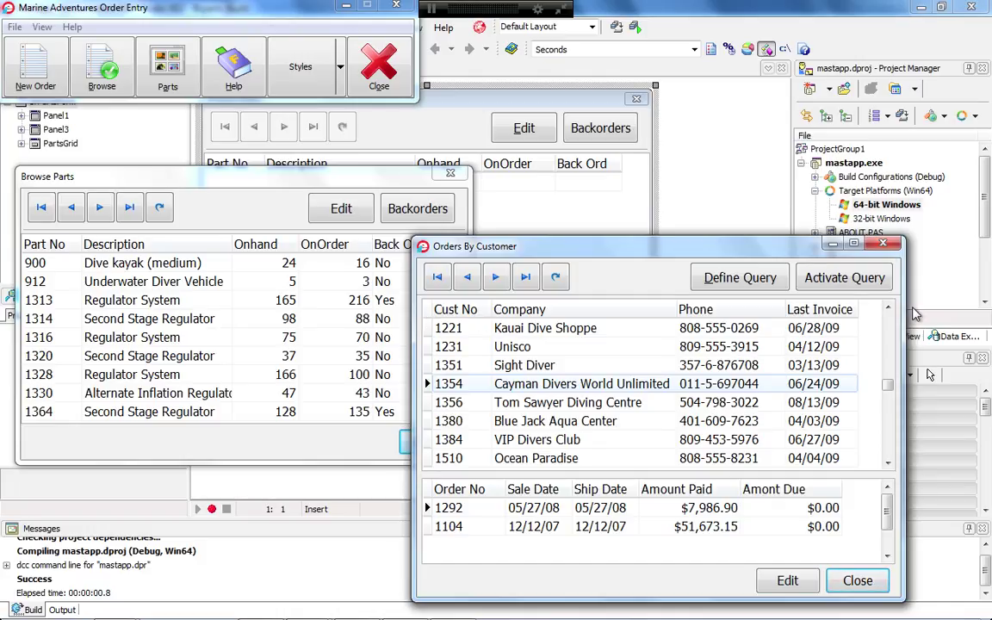
Step: Close both browser windows and exit the Marine Adventures app
left_click(887, 246)
left_click(454, 175)
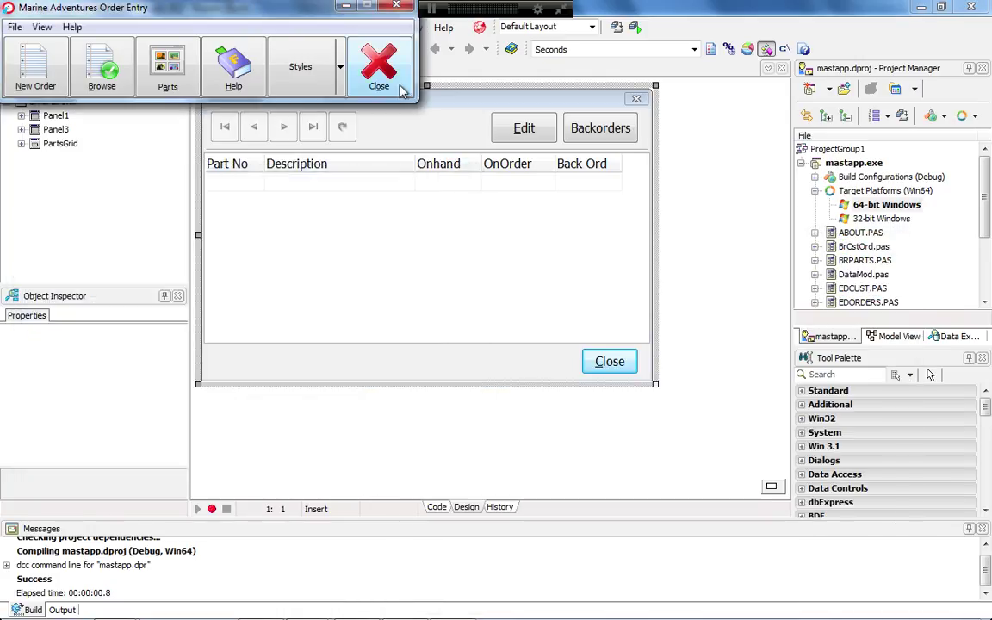
left_click(392, 72)
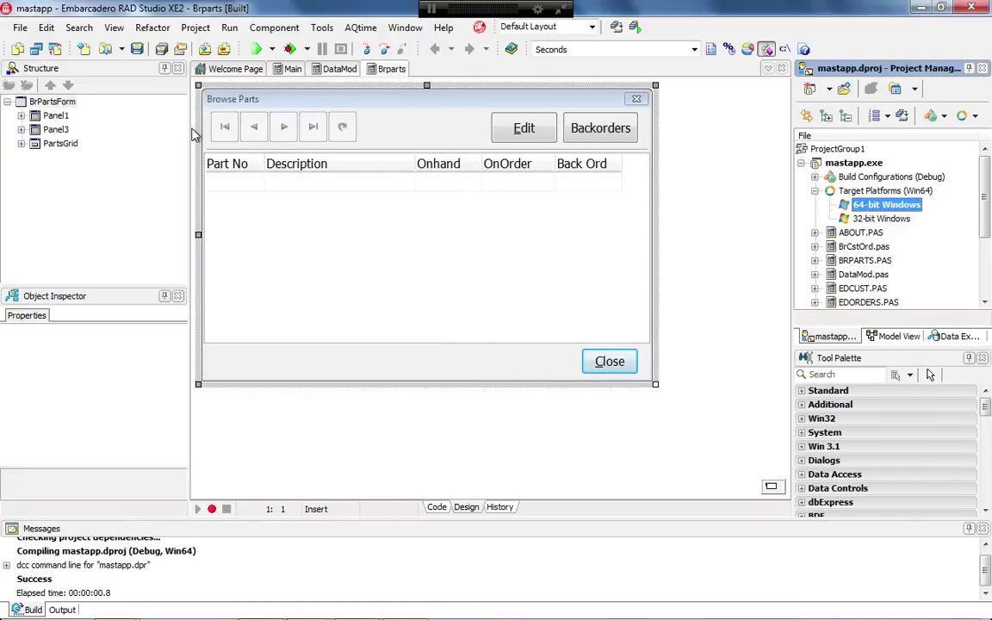
Step: Close all files, saving the changes to project mastapp
key("alt+f")
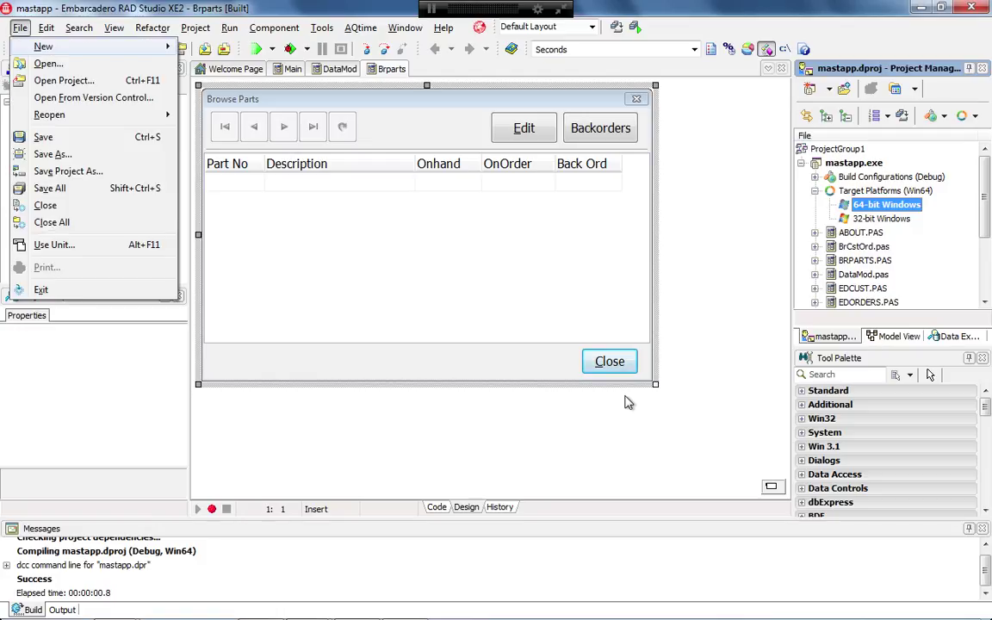
key("l")
key("Return")
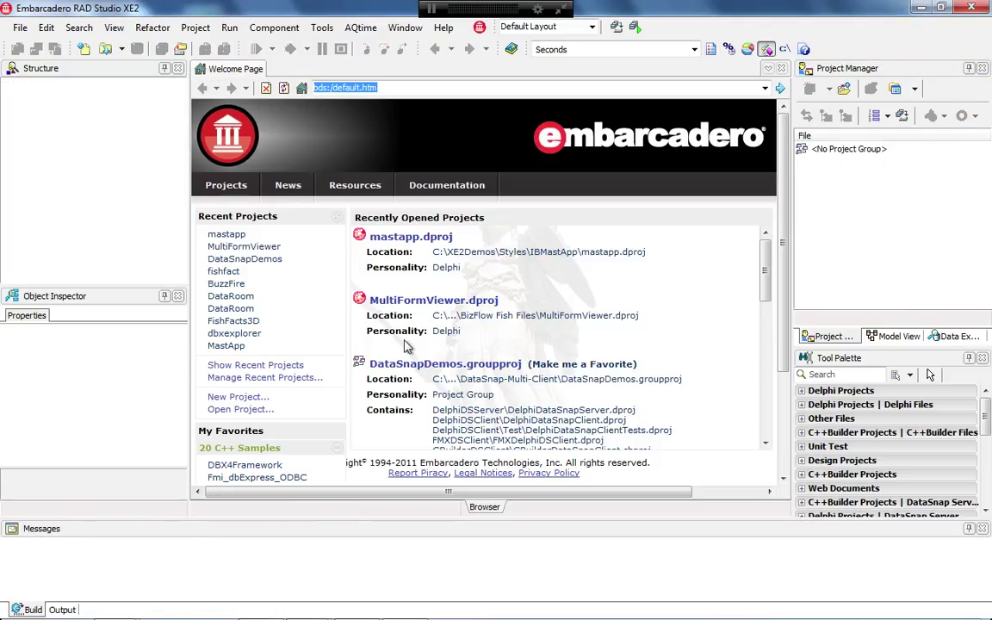
Step: Open the MultiFormViewer project, then its DataForm unit and dmFishFacts data module
left_click(422, 300)
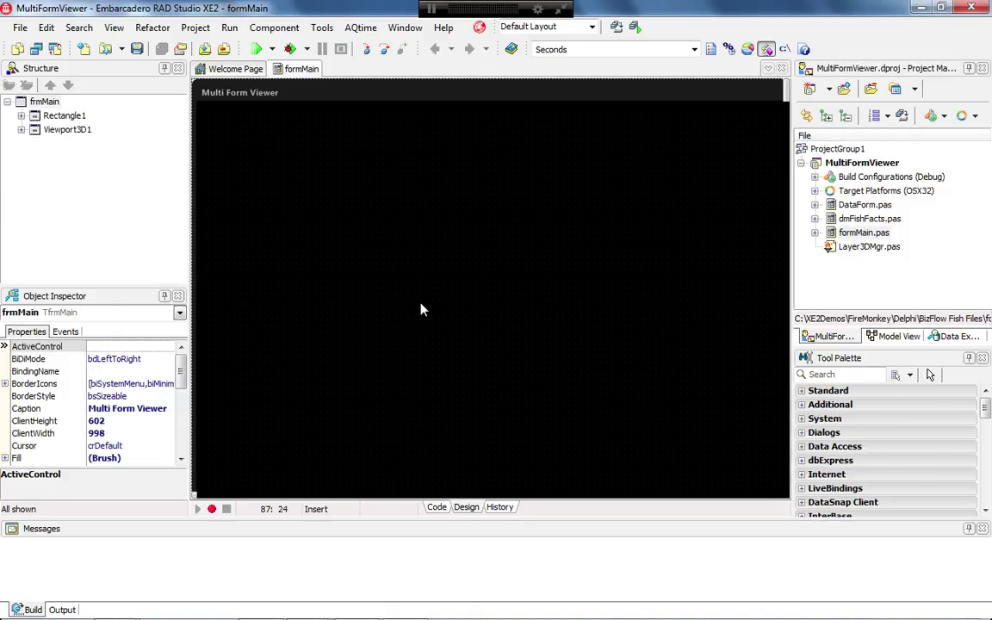
double_click(864, 205)
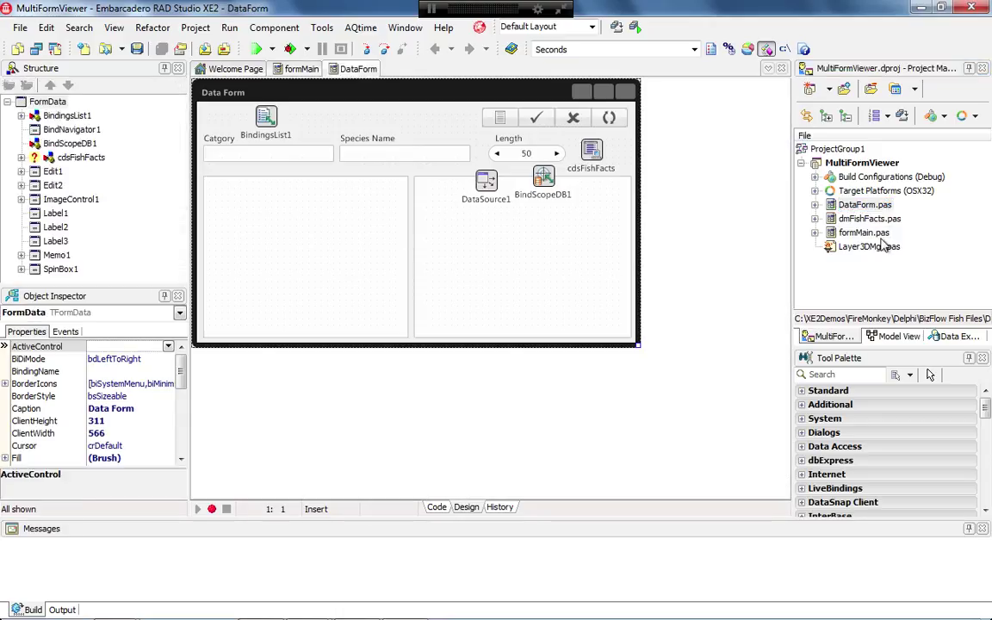
double_click(883, 220)
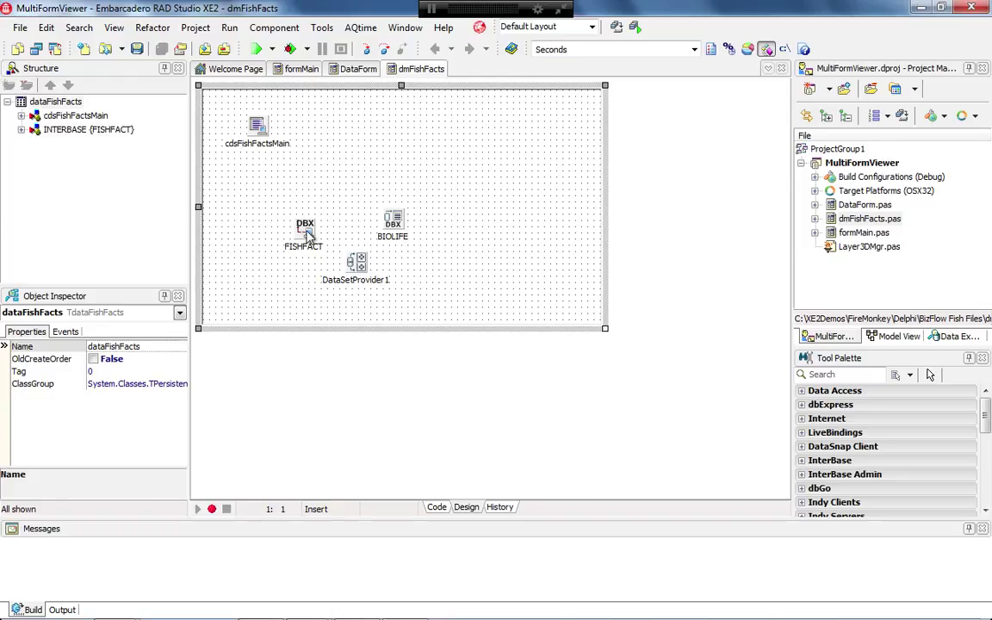
Step: Open FISHFACT's Params list, browse the vendorlibwin64 and vendorlibosx entries, and cancel without changes
left_click(298, 224)
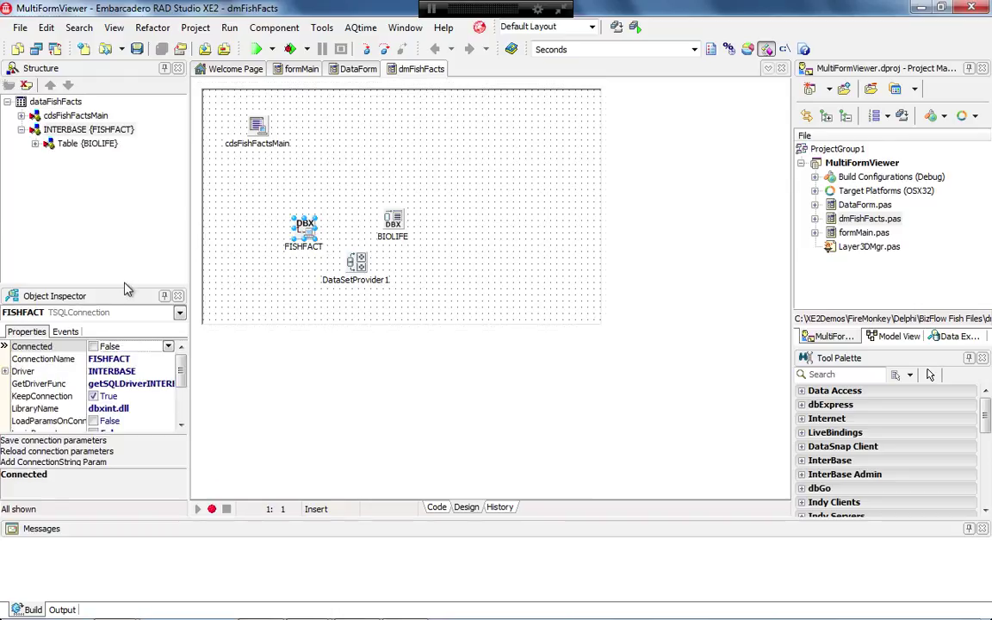
left_click_drag(123, 284, 128, 189)
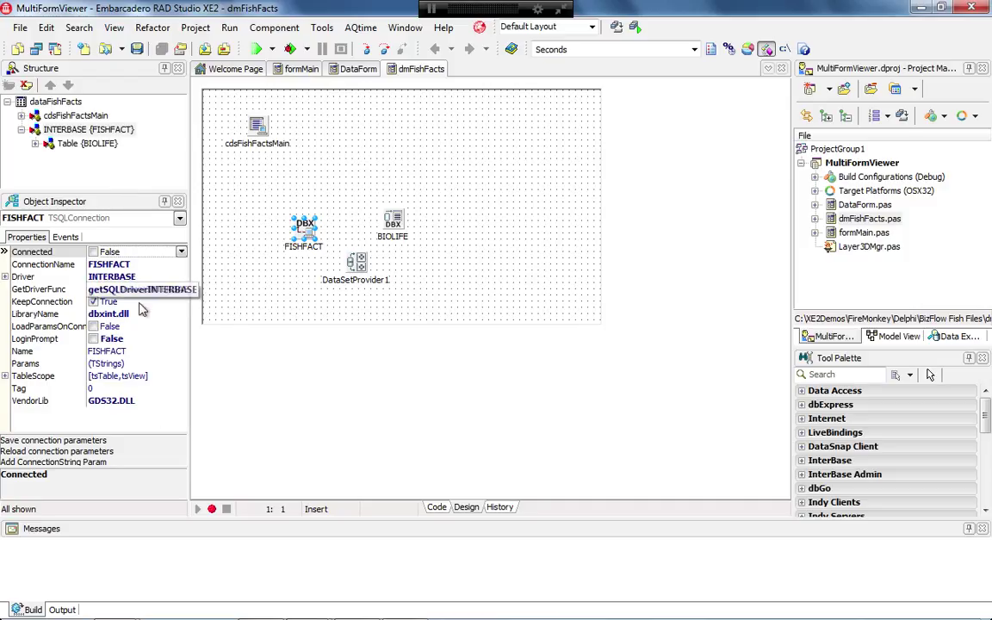
double_click(118, 367)
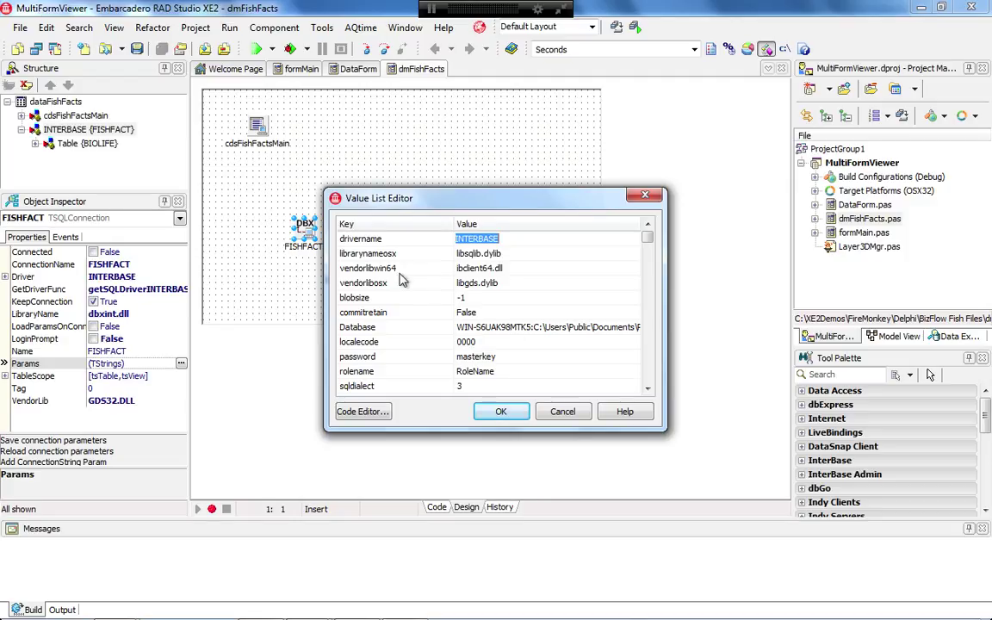
left_click(493, 270)
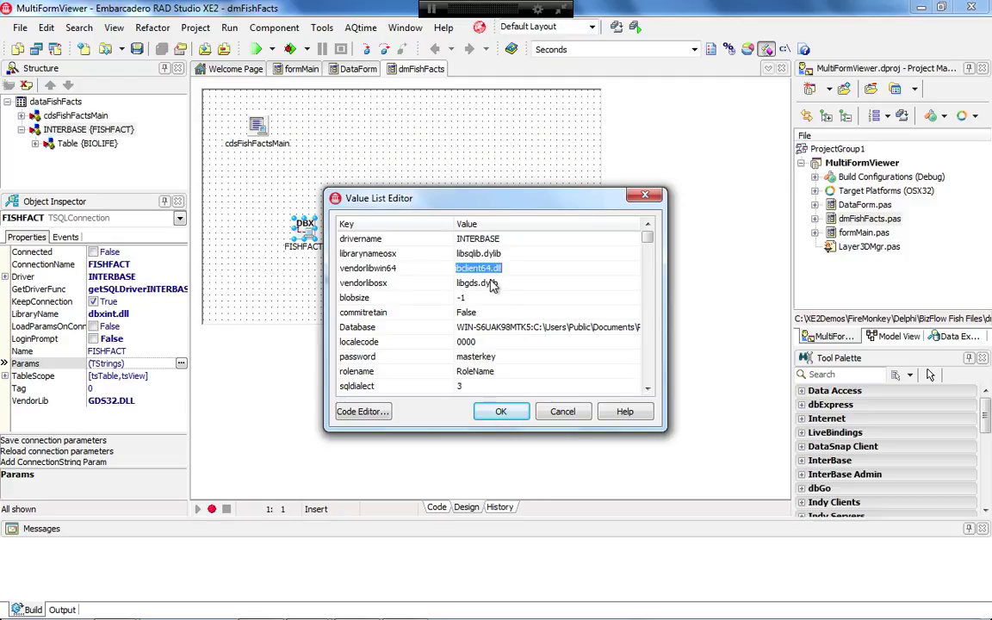
key("Down")
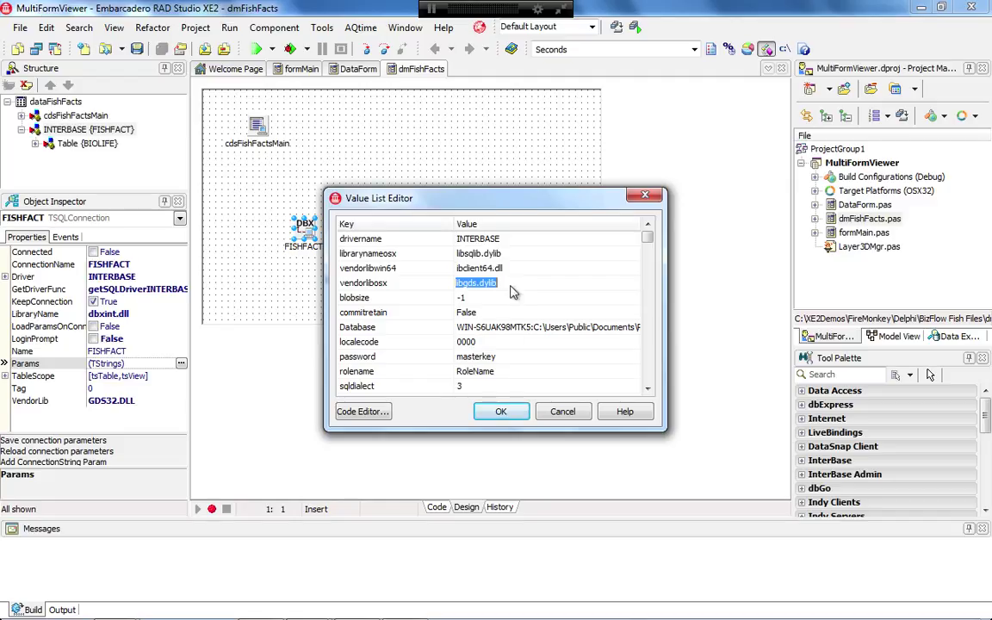
mouse_move(651, 243)
left_mouse_down()
mouse_move(651, 379)
mouse_move(662, 334)
mouse_move(650, 226)
left_mouse_up()
left_click(563, 412)
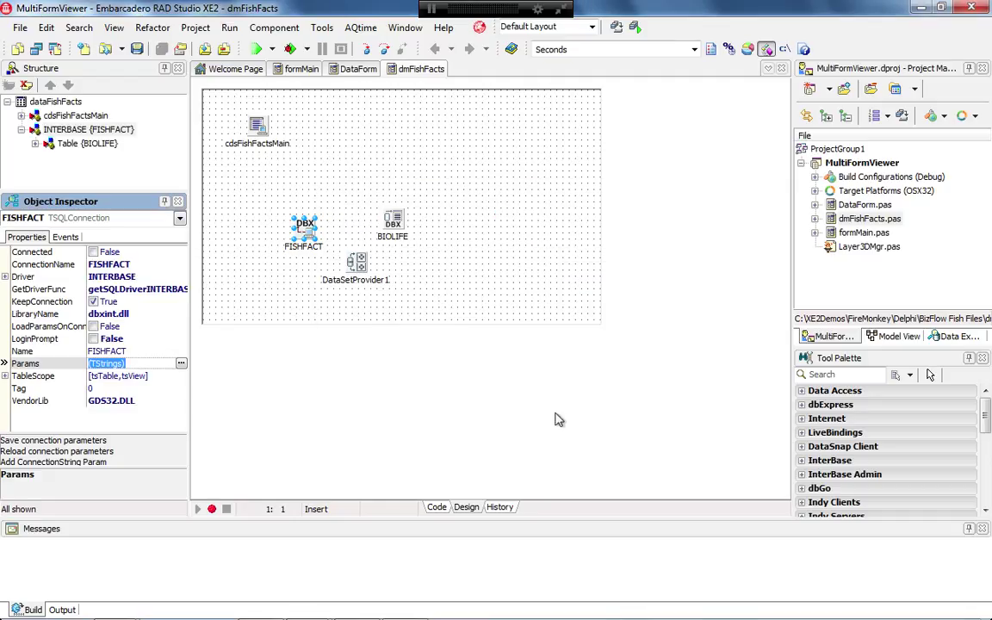
Step: Show formMain's code, select formsLayout in the designer, and return to the Layer3DList loading loop
left_click(355, 69)
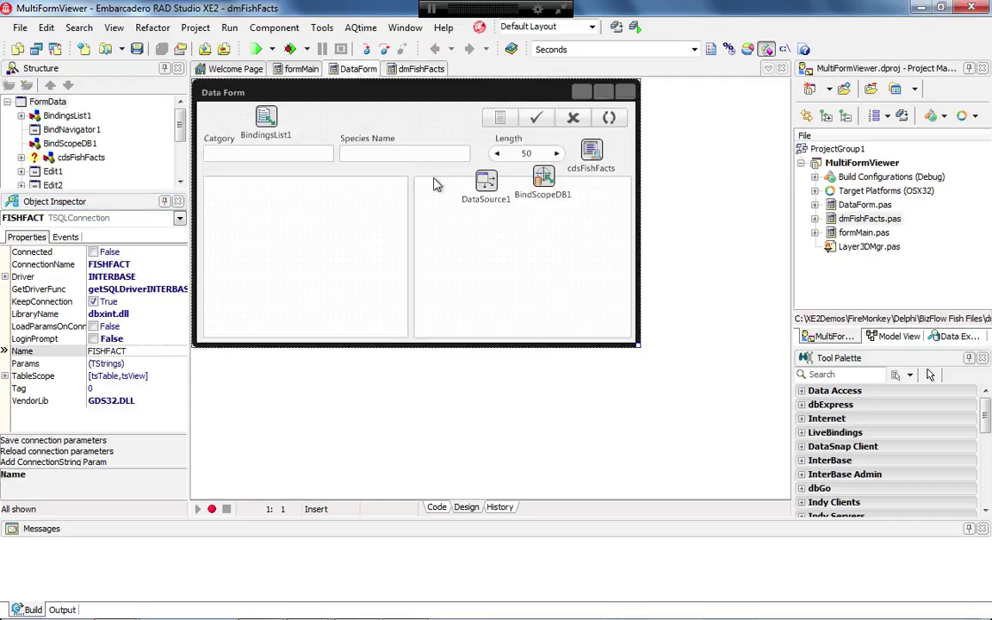
left_click(301, 69)
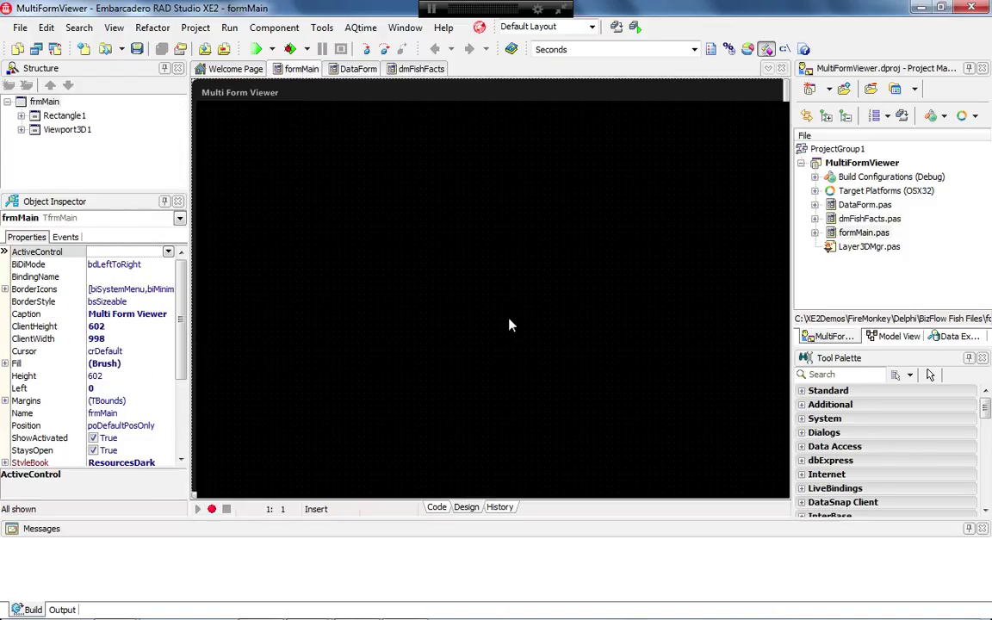
key("F12")
scroll(486, 285, "down", 5)
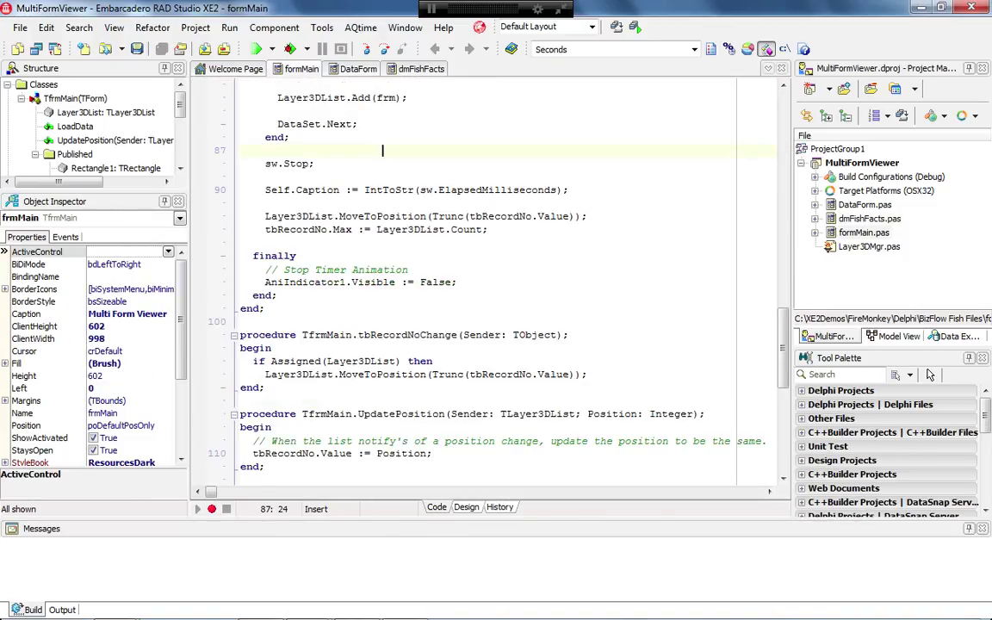
scroll(486, 284, "up", 4)
scroll(930, 375, "up", 3)
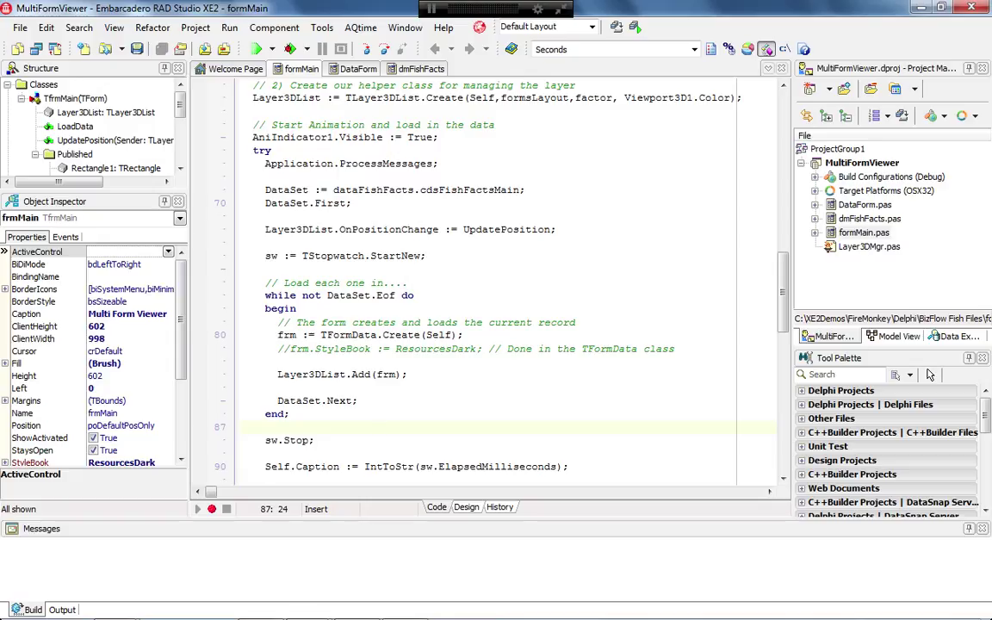
key("F12")
left_click(525, 151)
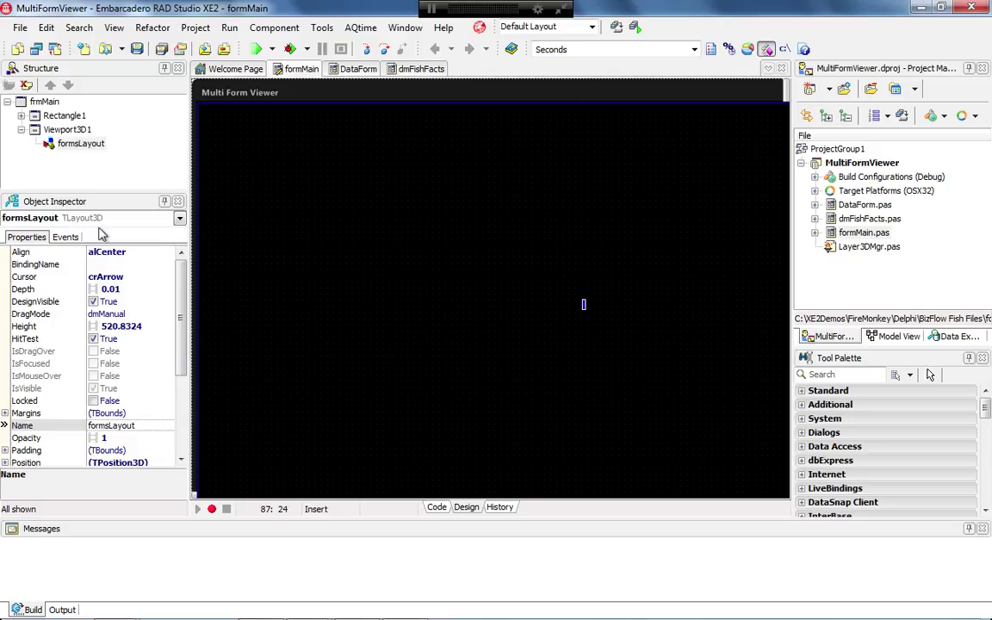
key("F12")
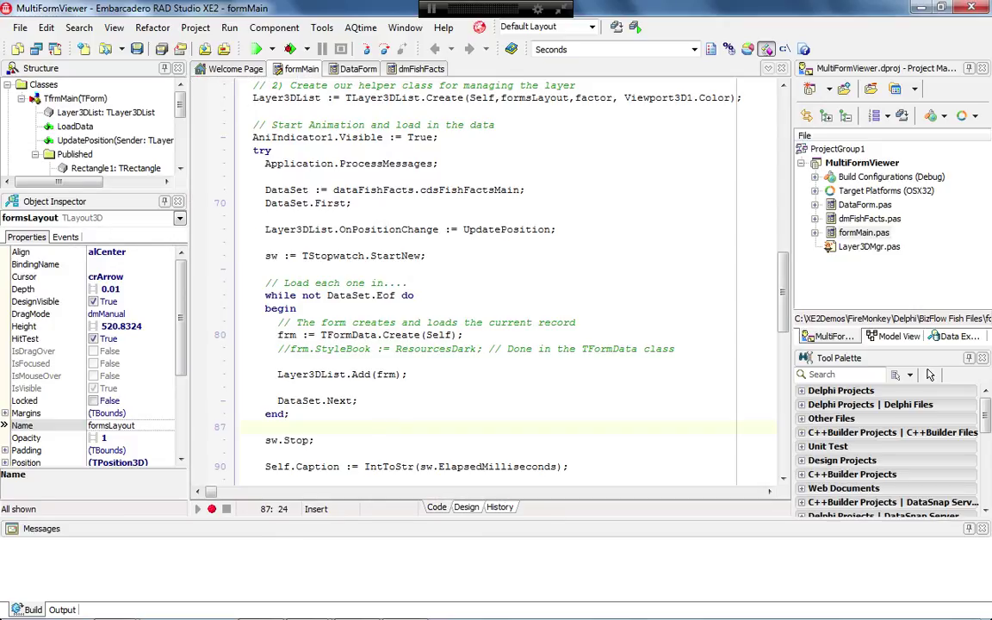
Step: Make 32-bit Windows the active target platform and build MultiFormViewer
left_click(815, 190)
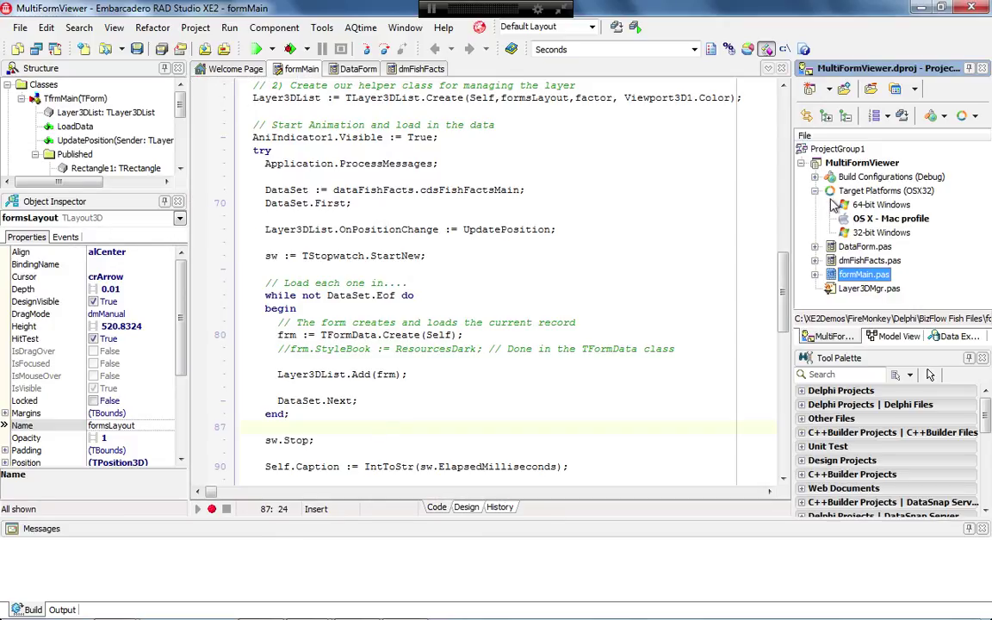
double_click(871, 233)
key("alt+p")
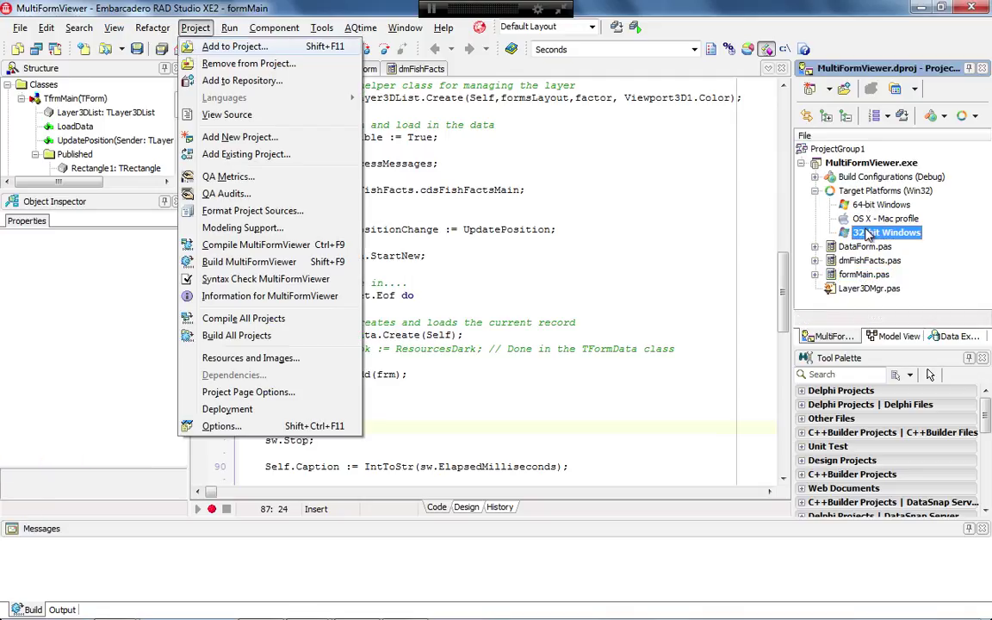
key("u")
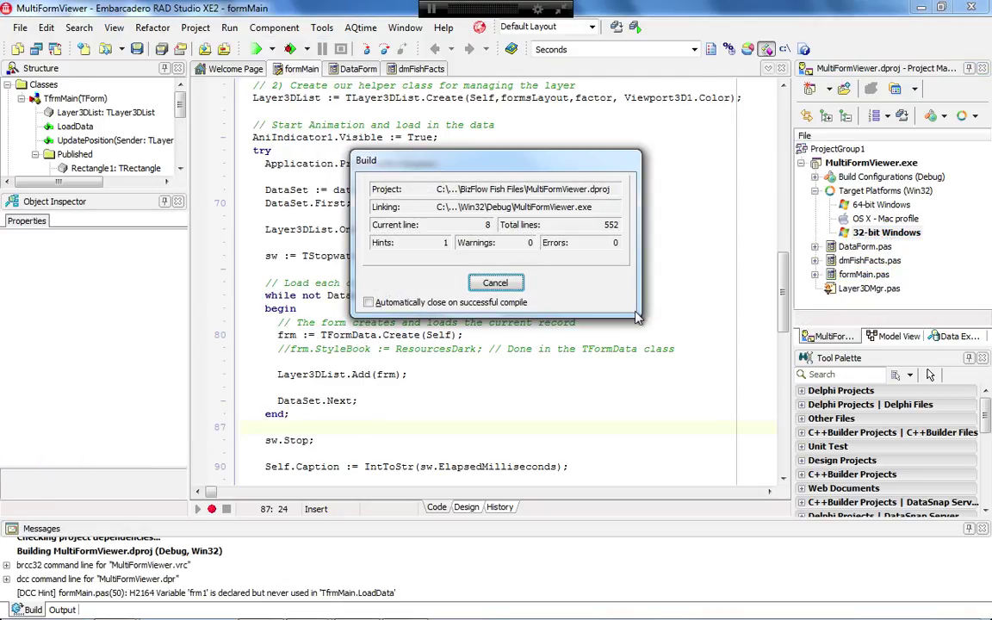
left_click(496, 283)
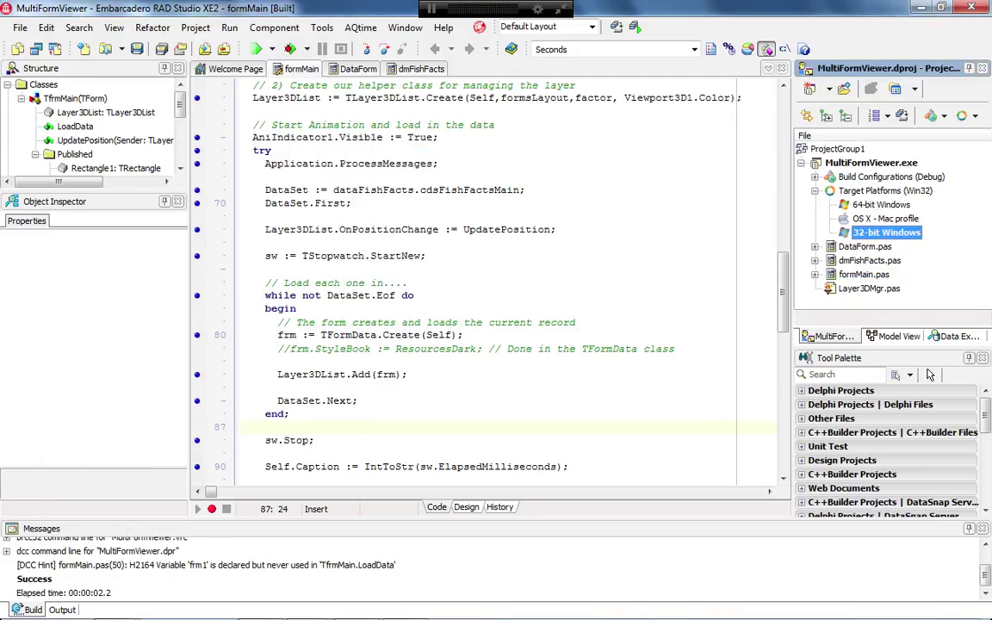
Step: Run the viewer, load the fish records, maximize it, and advance to the Wrasse card
key("F9")
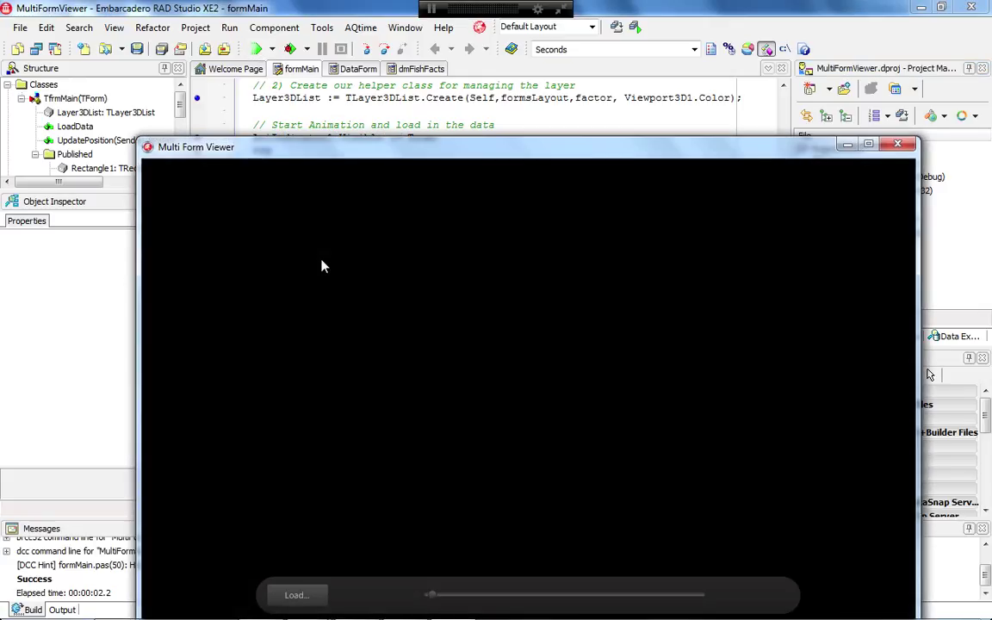
left_click_drag(392, 148, 360, 32)
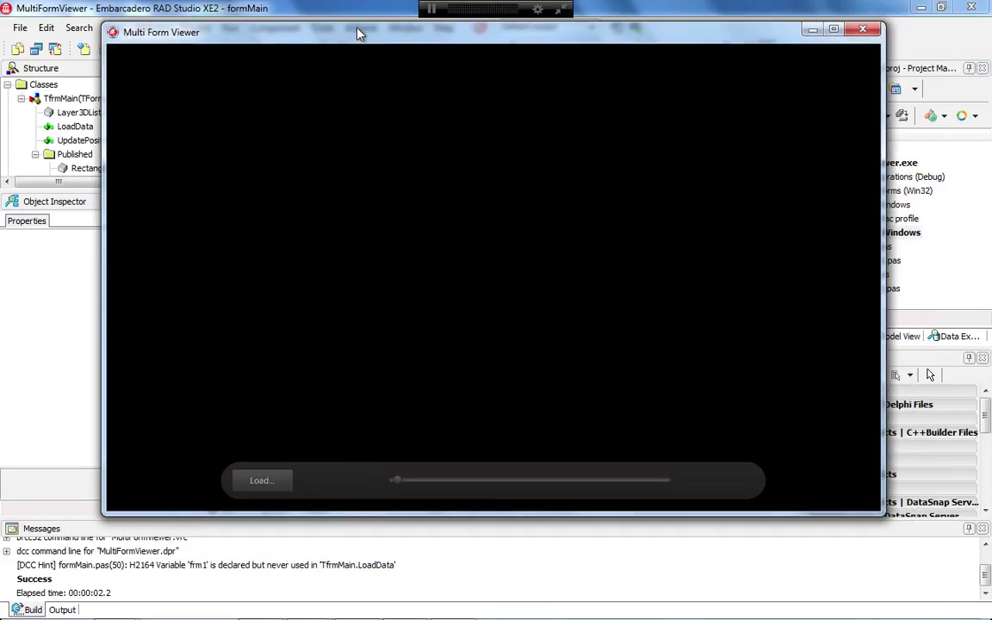
left_click(264, 482)
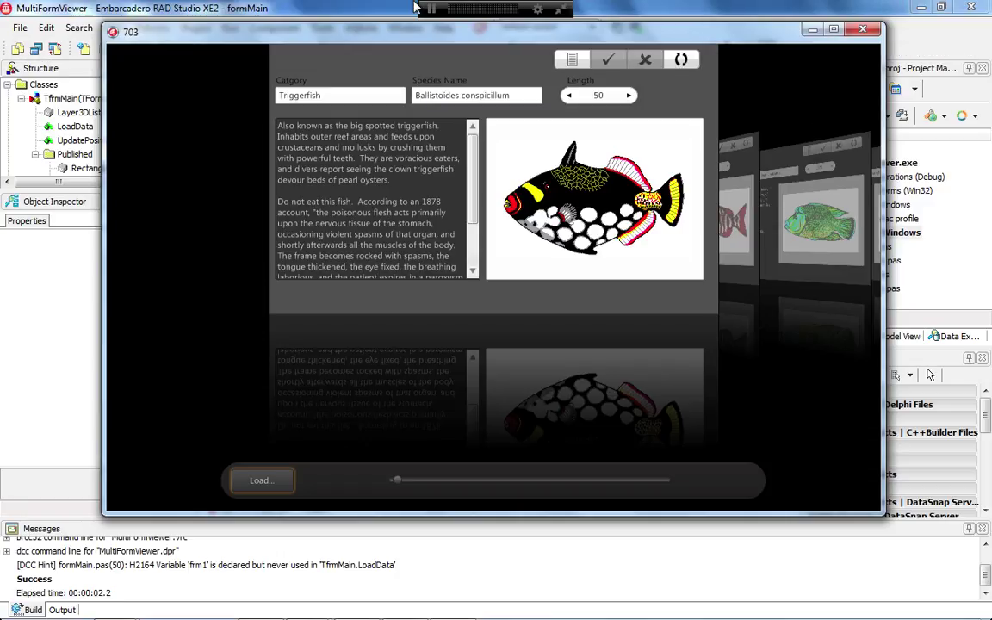
double_click(411, 38)
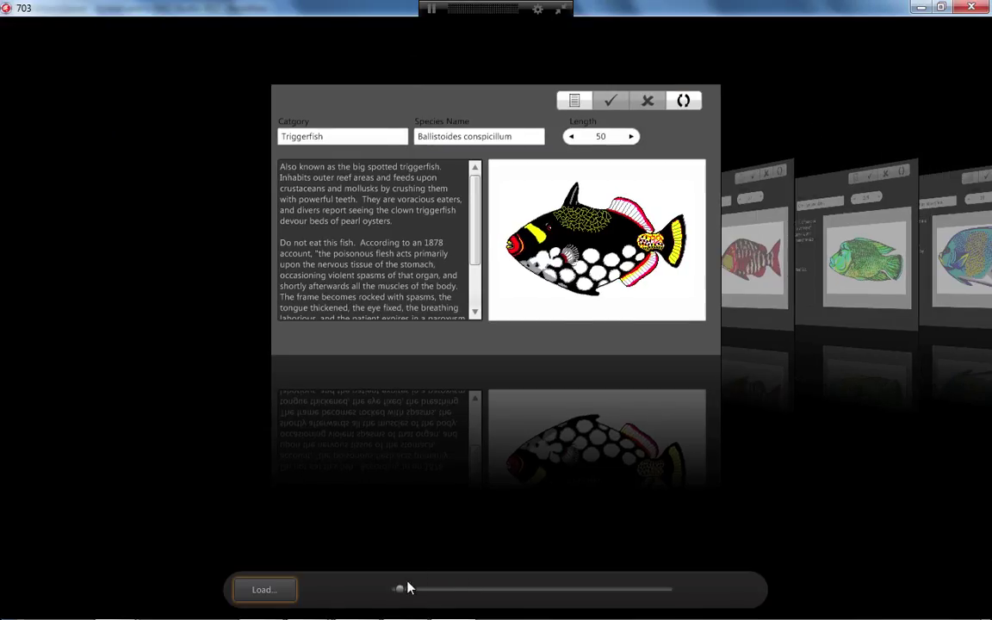
left_click(399, 591)
key("Right")
key("Right")
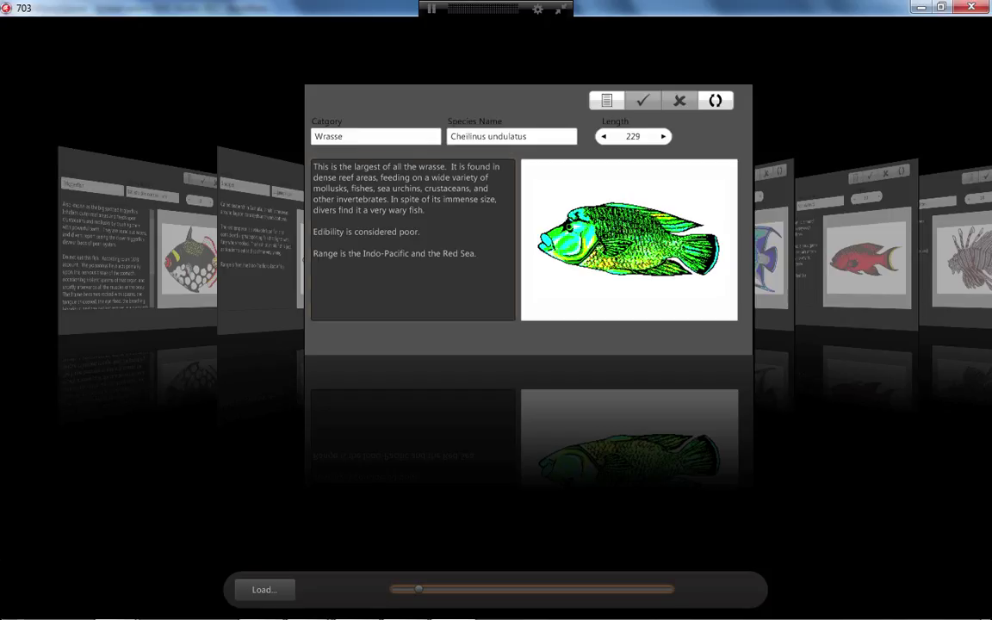
Step: Edit the Wrasse record, raising its length to 232
left_click(478, 199)
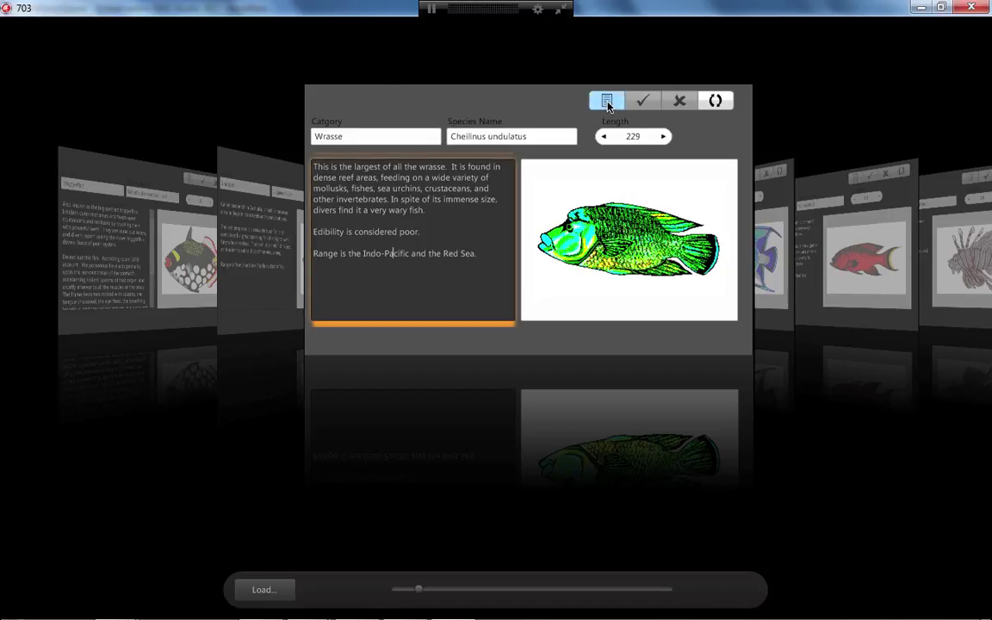
left_click(663, 136)
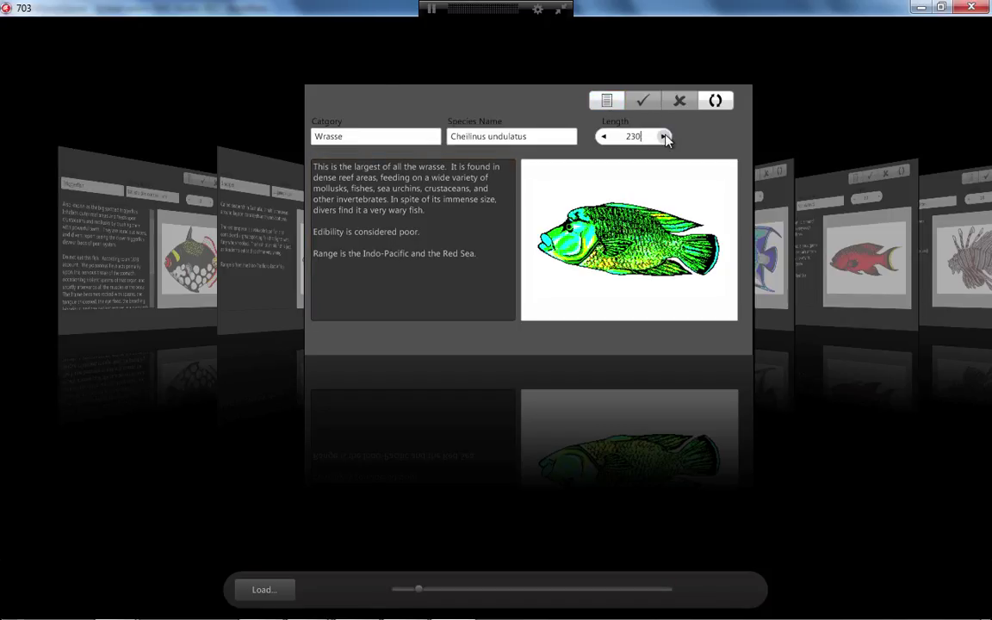
left_click(663, 136)
left_click(476, 253)
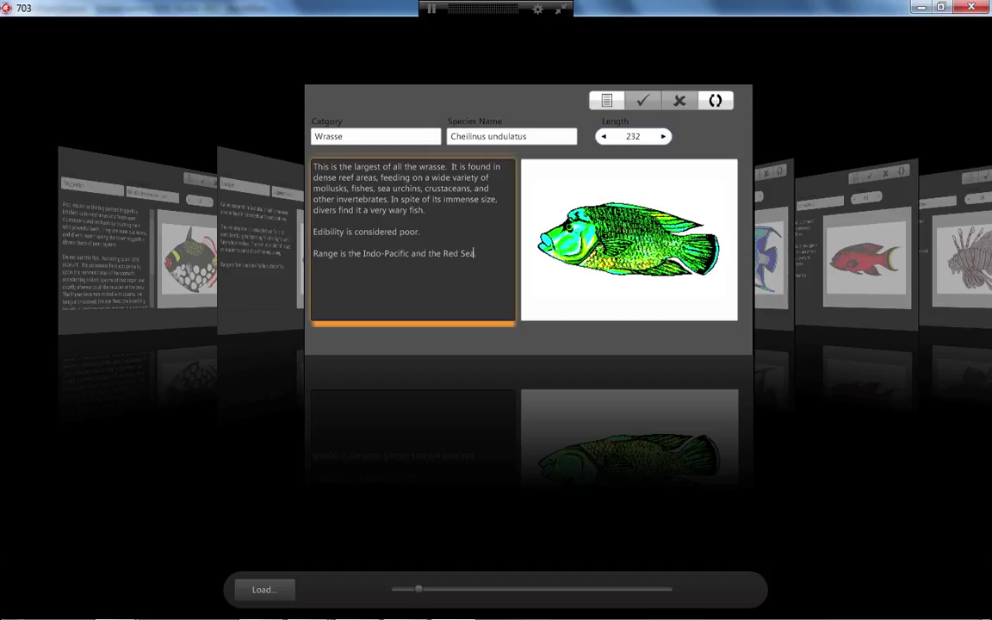
left_click(654, 266)
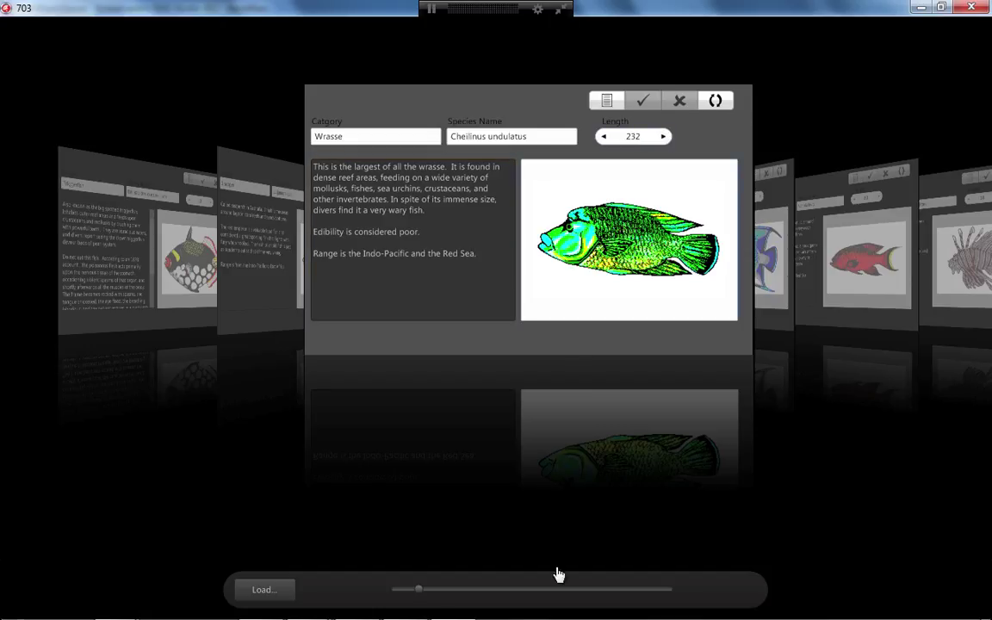
mouse_move(414, 608)
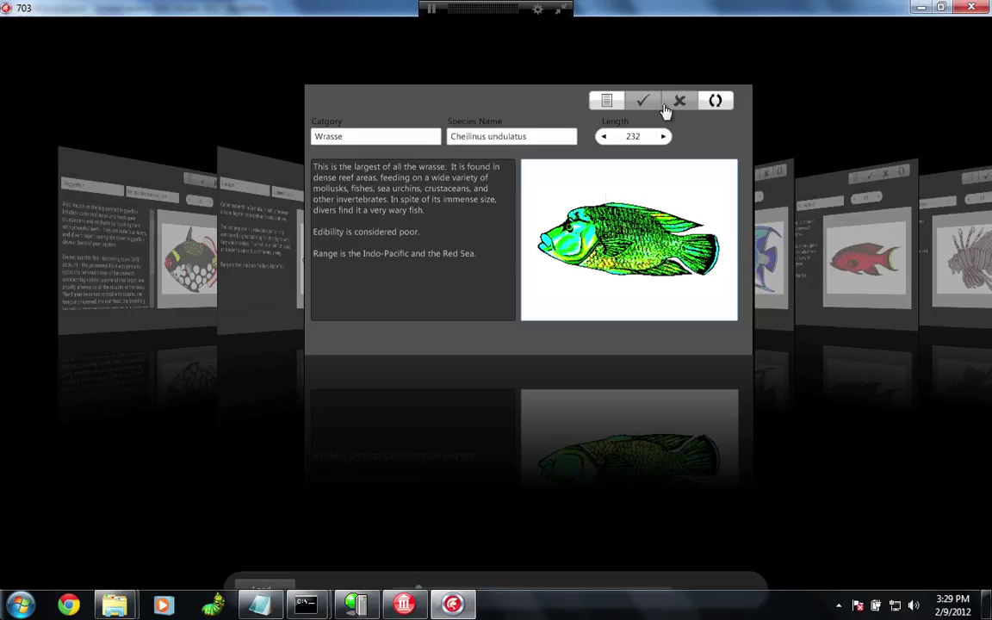
Step: Cancel the edit back to length 229, try Refresh, dismiss the provider error, and rotate to Angelfish
left_click(609, 101)
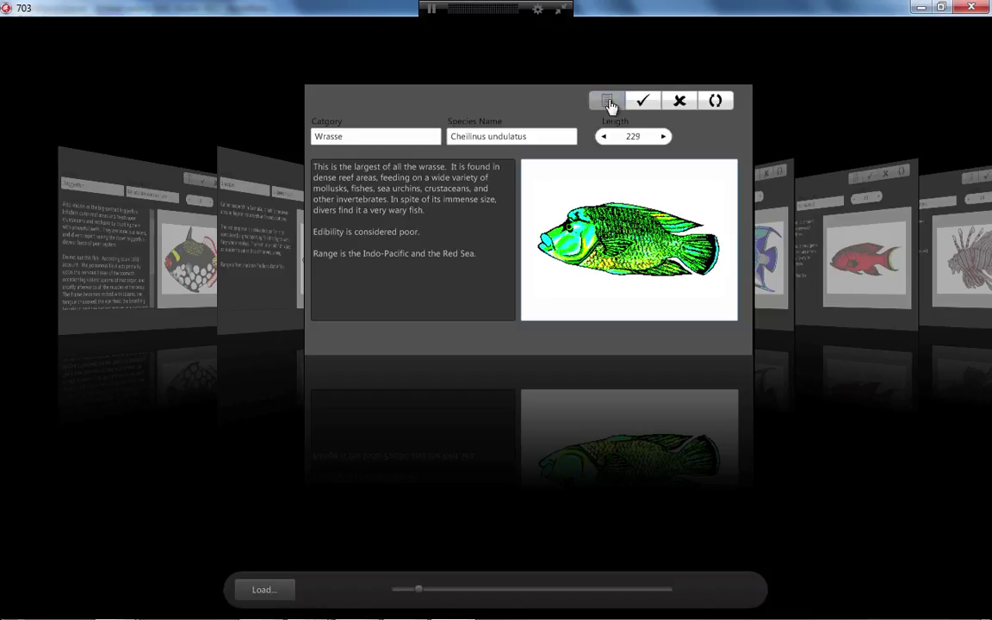
left_click(715, 102)
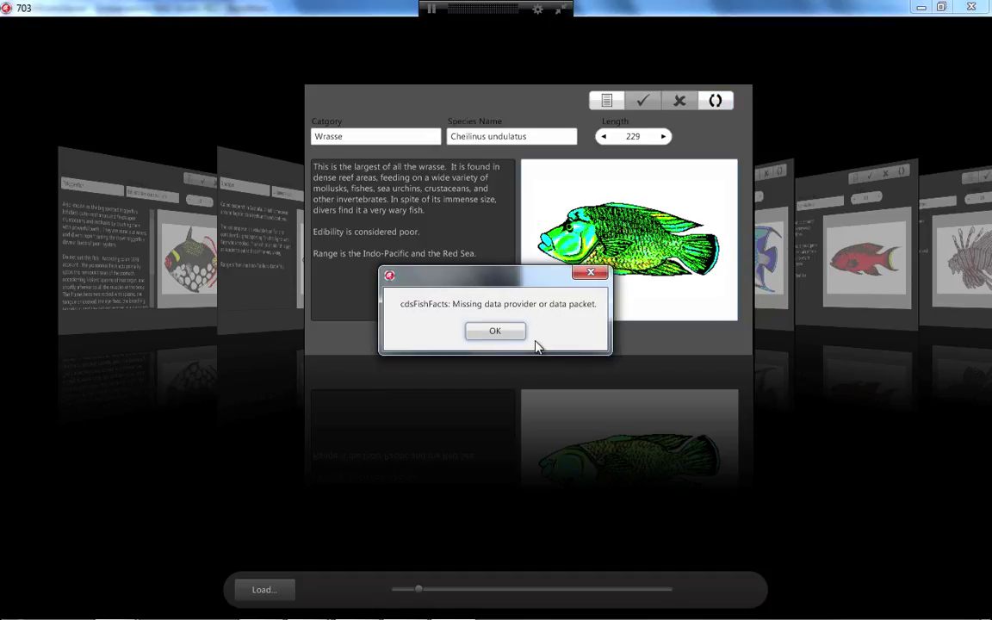
left_click(499, 333)
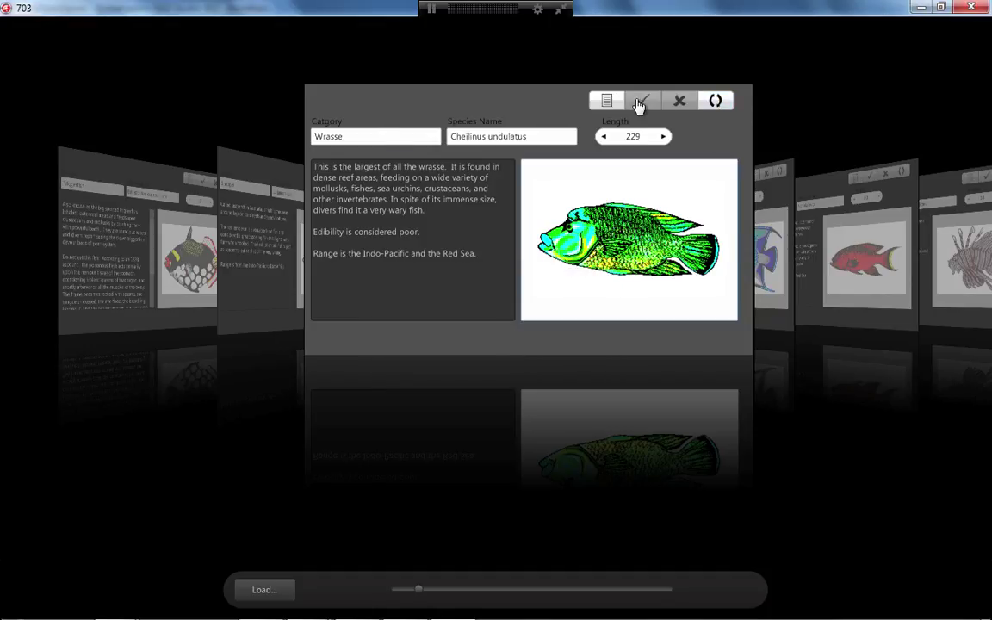
left_click(604, 101)
left_click_drag(420, 590, 422, 592)
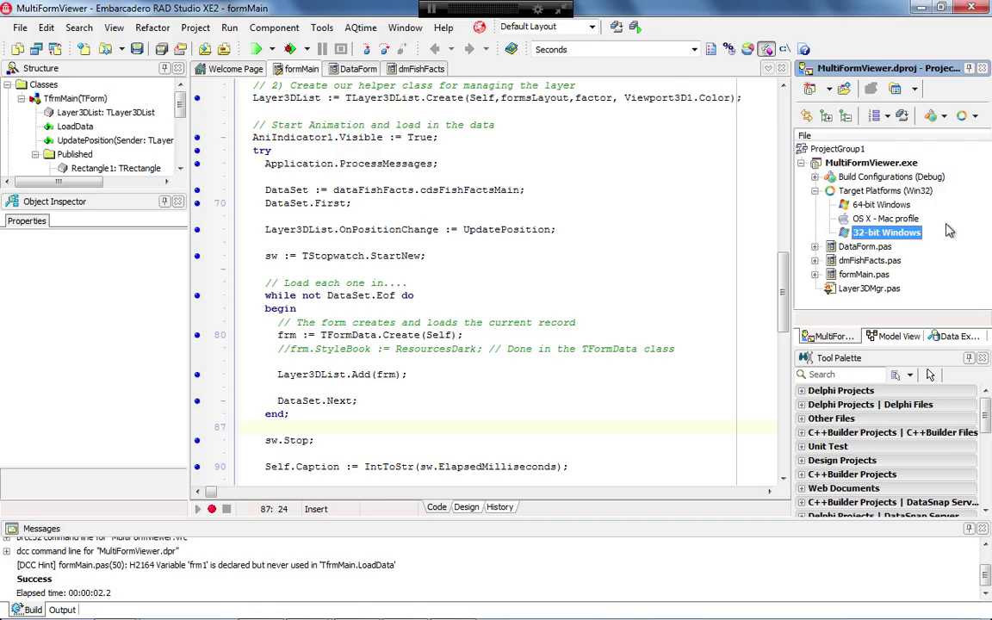
Step: Build MultiFormViewer for OS X
key("alt+p")
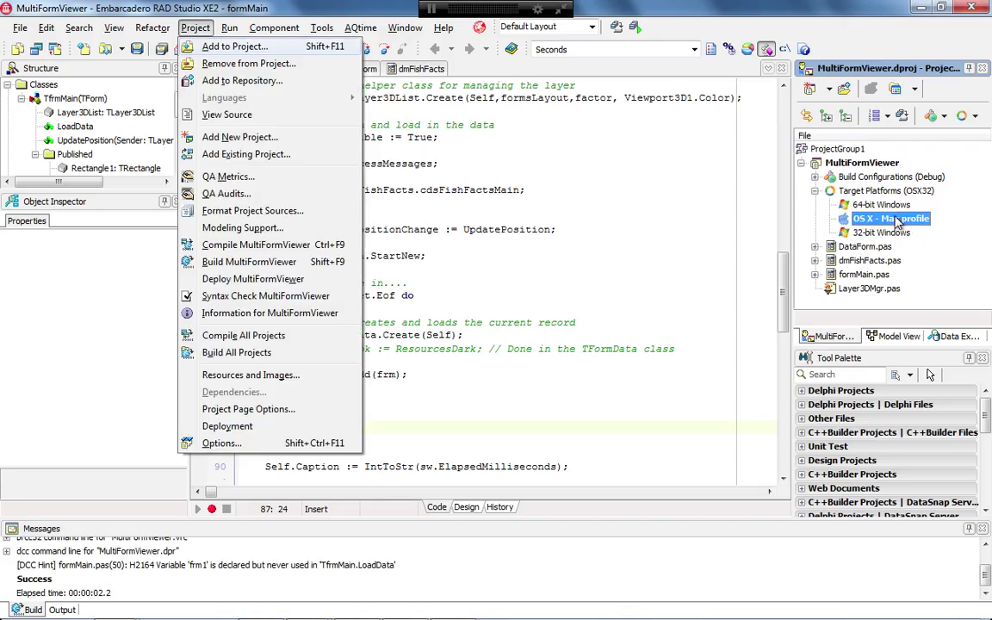
key("u")
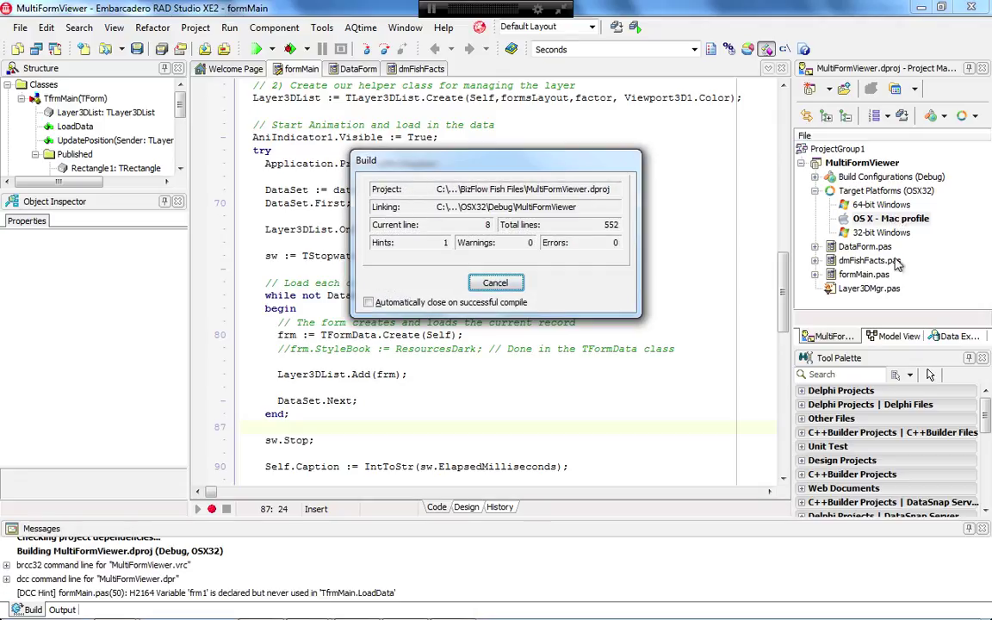
key("Return")
Step: Check the OS X remote profile settings, then switch to the Mac desktop running PAServer
right_click(874, 218)
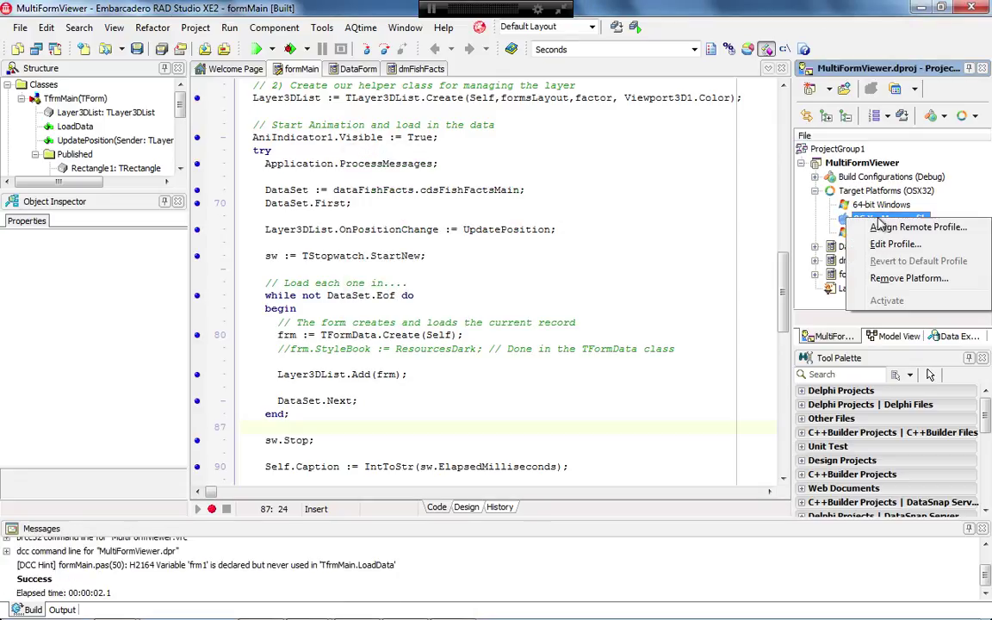
left_click(901, 245)
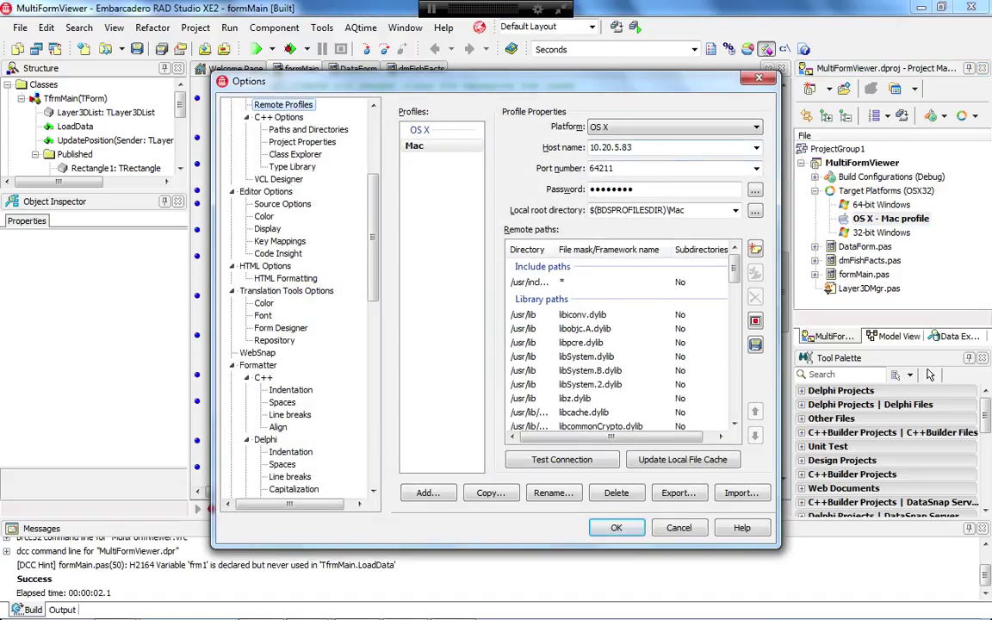
key("Escape")
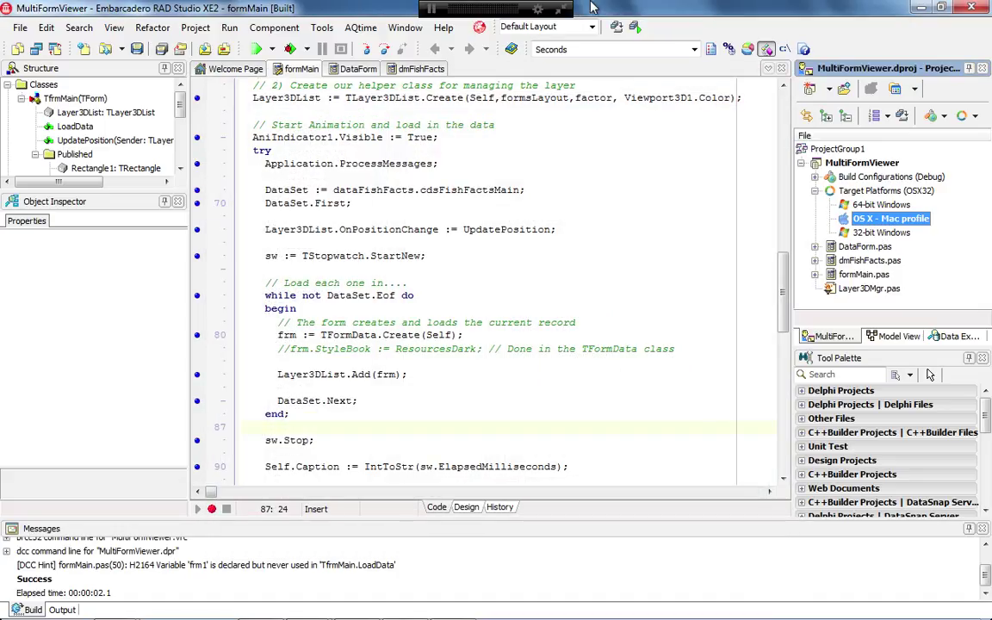
key("ctrl+Right")
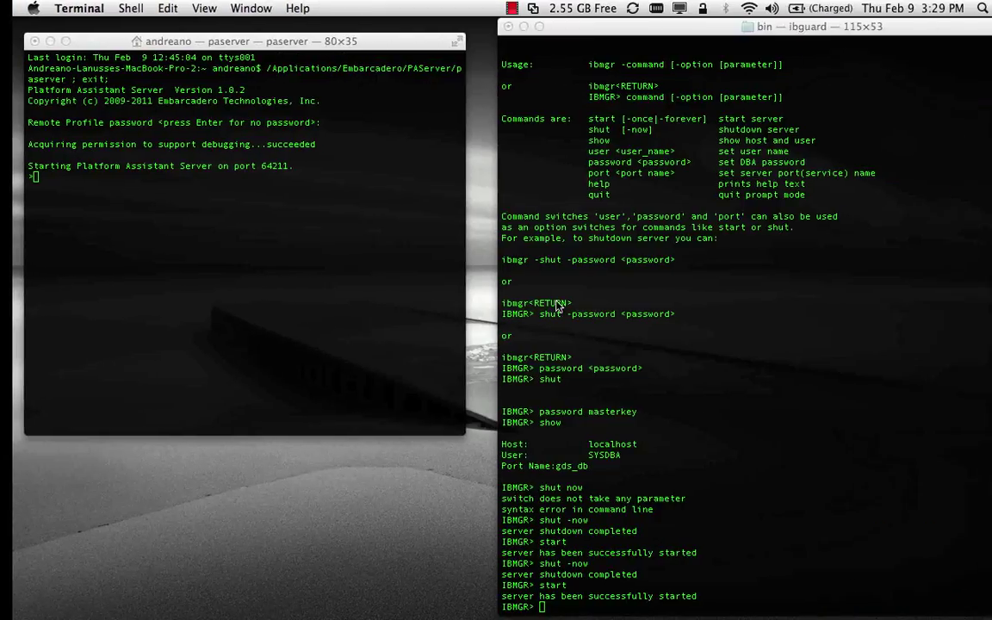
Step: Run the viewer on the Mac from the IDE and load the fish records
key("ctrl+Left")
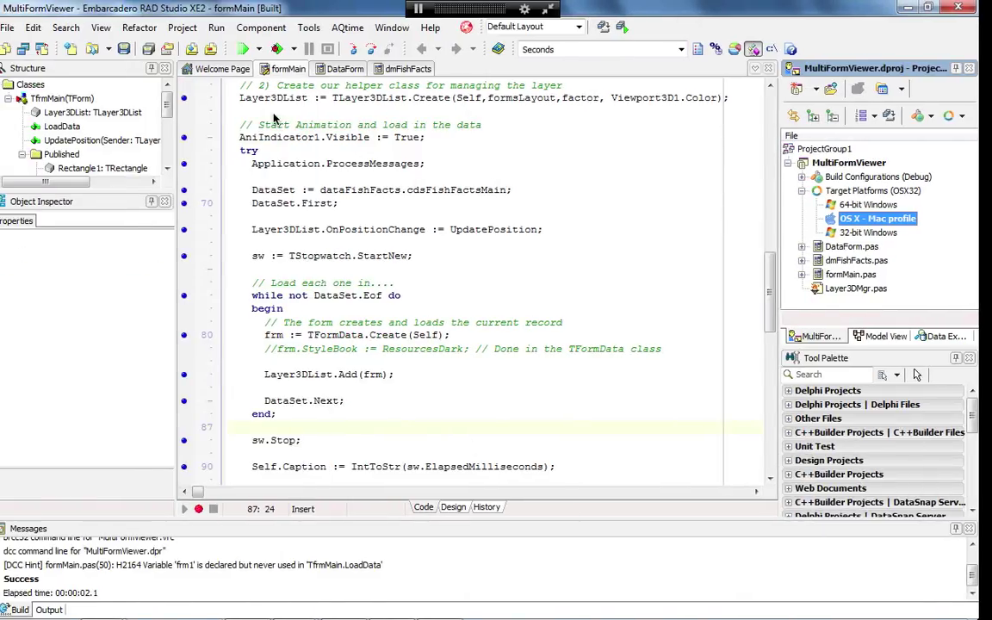
left_click(257, 50)
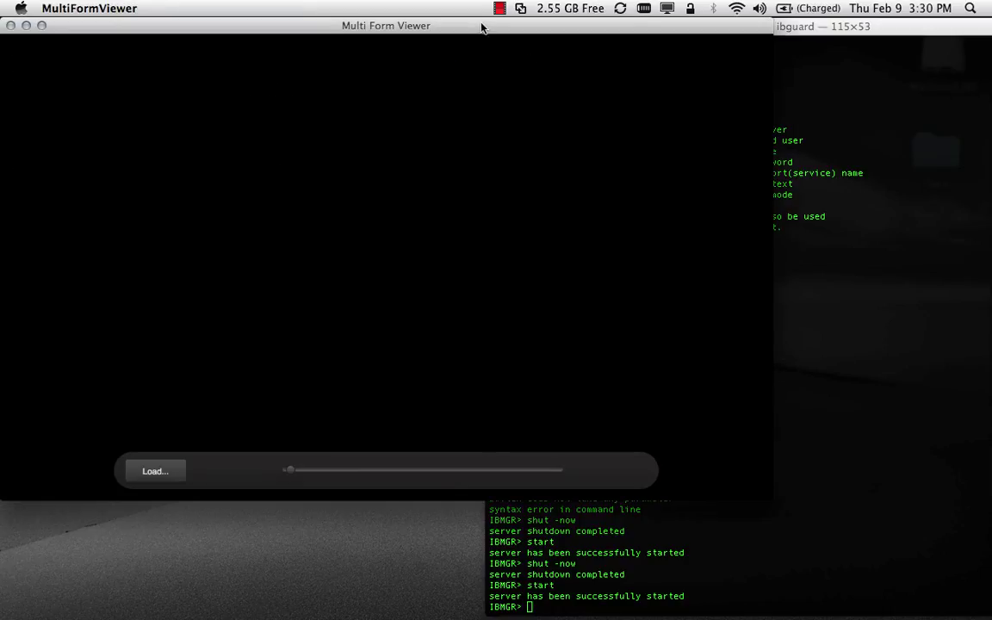
left_click_drag(483, 27, 609, 49)
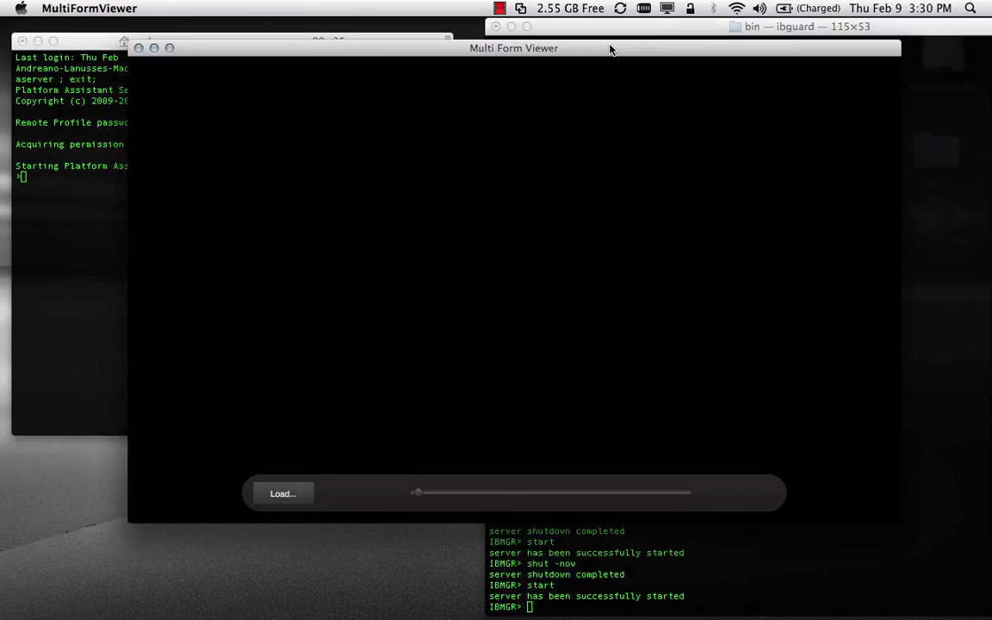
left_click(280, 494)
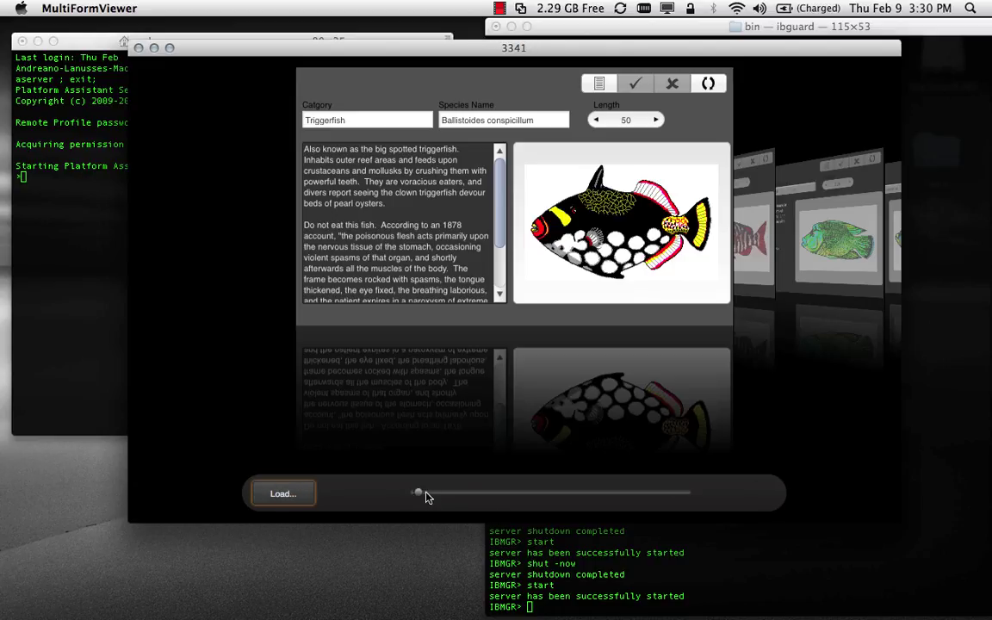
Step: Browse the fish carousel through Shark, Sculpin and Ray, then quit the viewer and return to RAD Studio
left_click(422, 496)
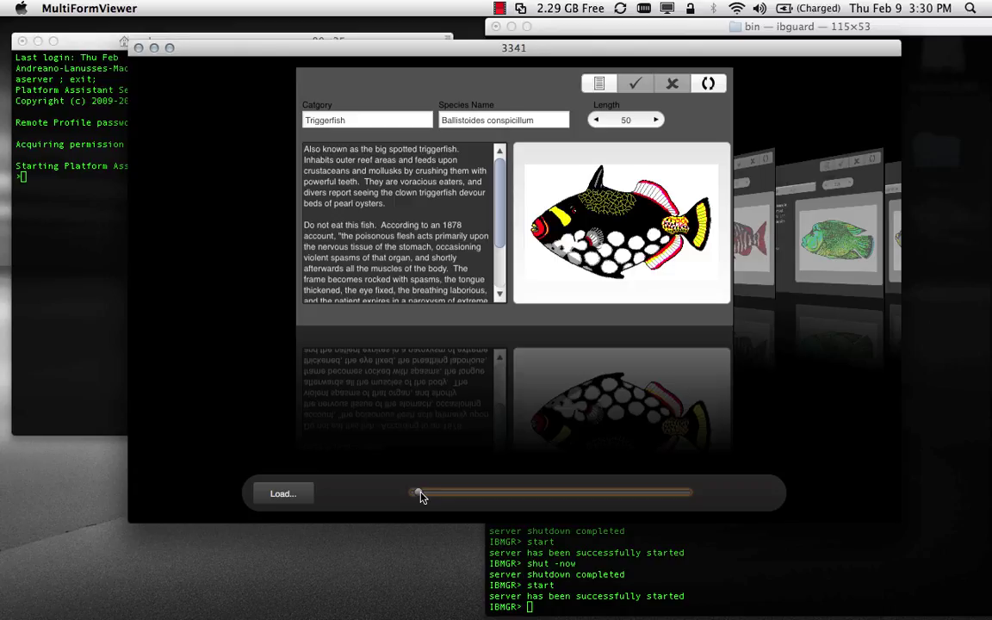
left_click_drag(421, 496, 423, 497)
key("Right")
key("Right")
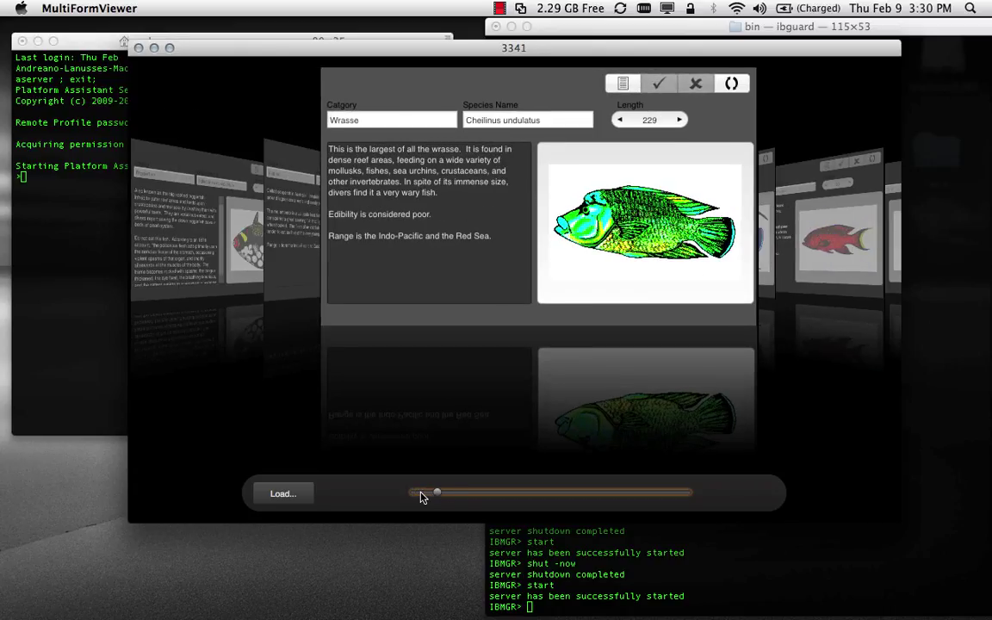
key("Right")
key("Right")
key("Right")
key("Right")
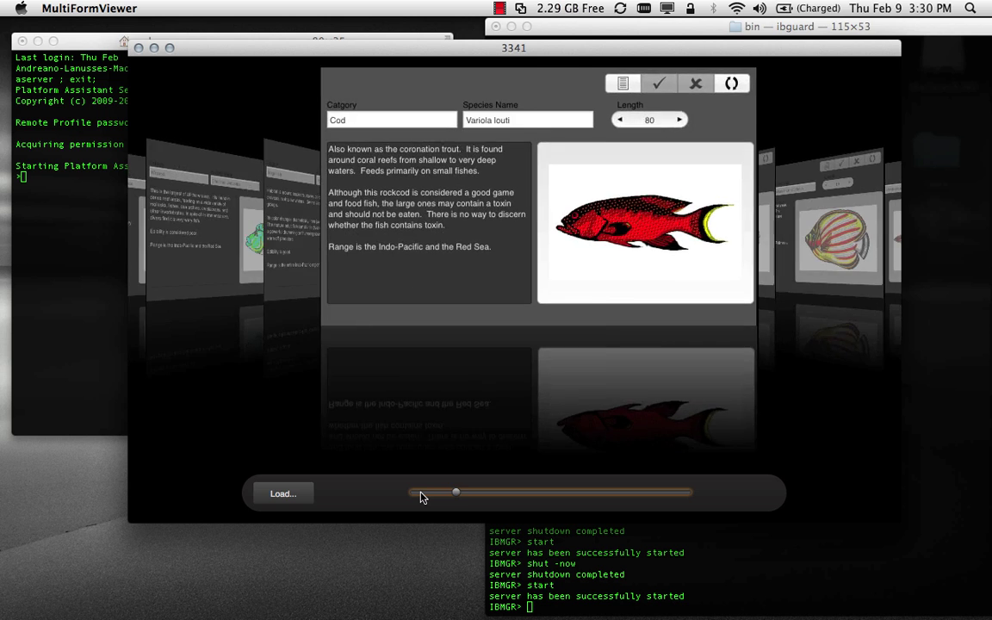
key("Right")
key("Right")
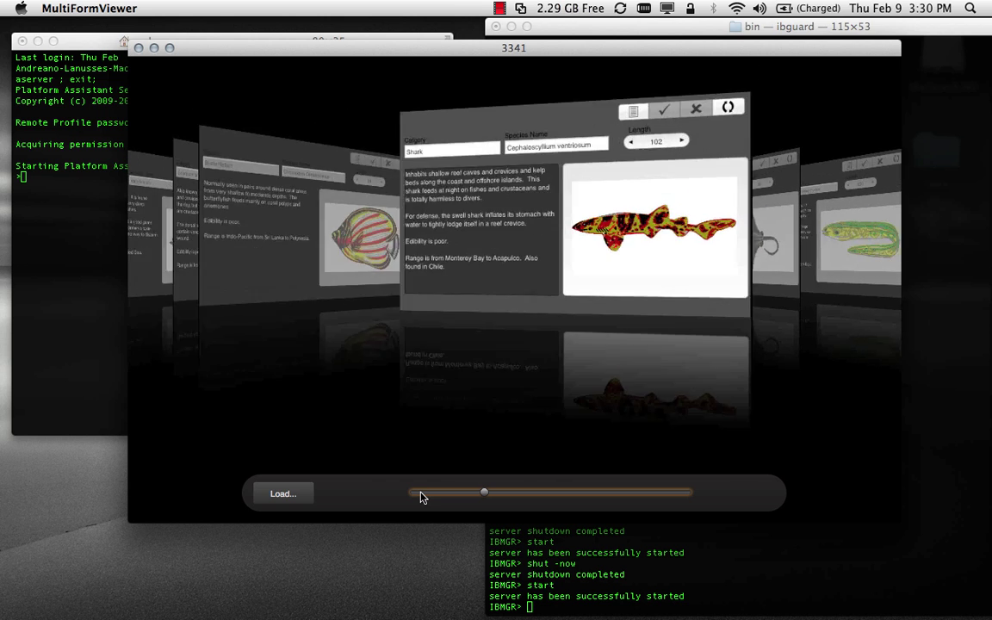
key("Right")
key("Right")
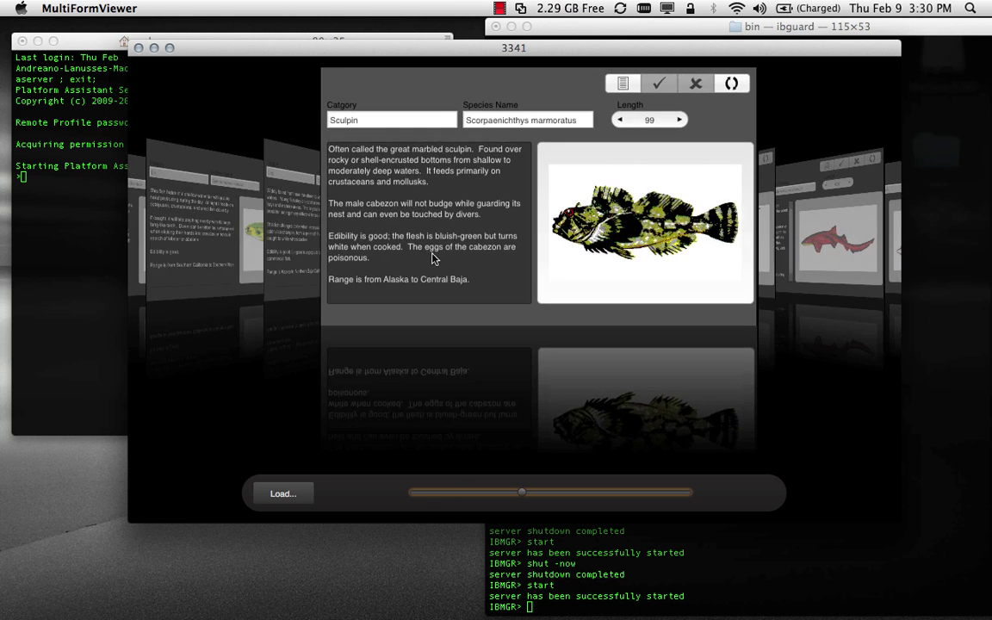
left_click(454, 236)
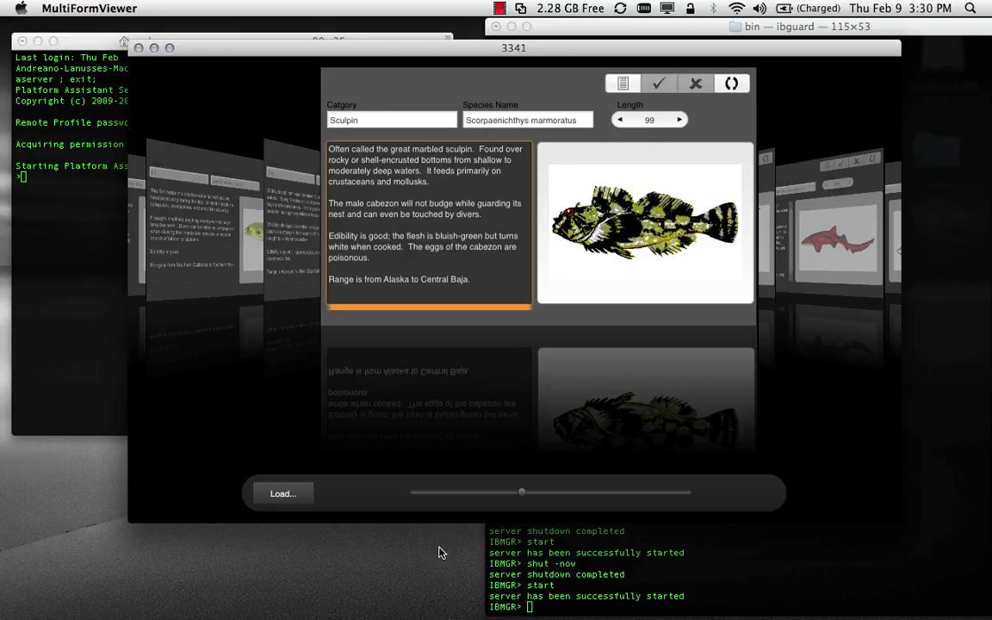
left_click(522, 494)
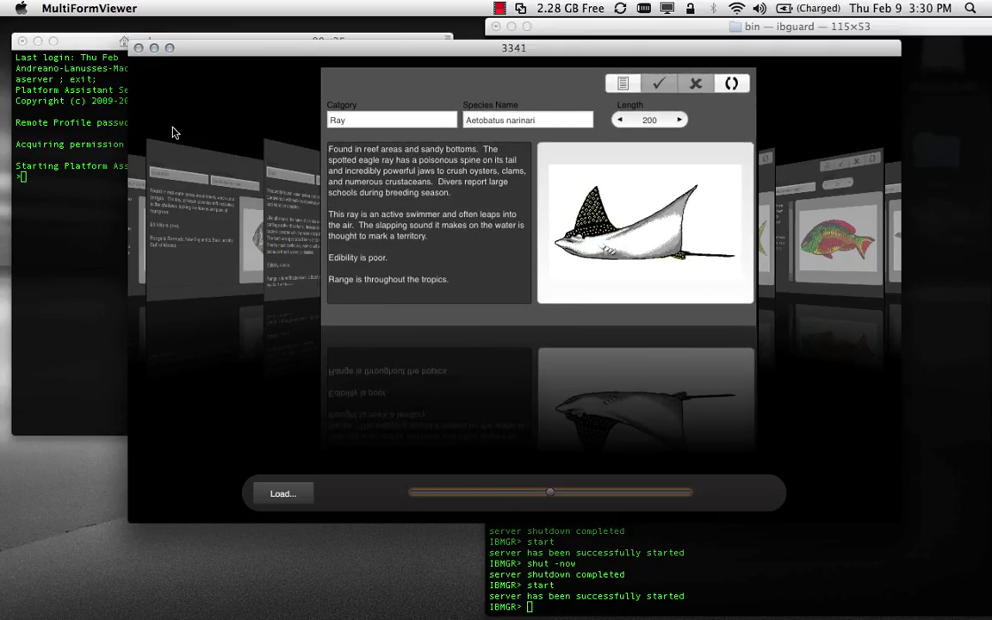
key("super+q")
key("super+Tab")
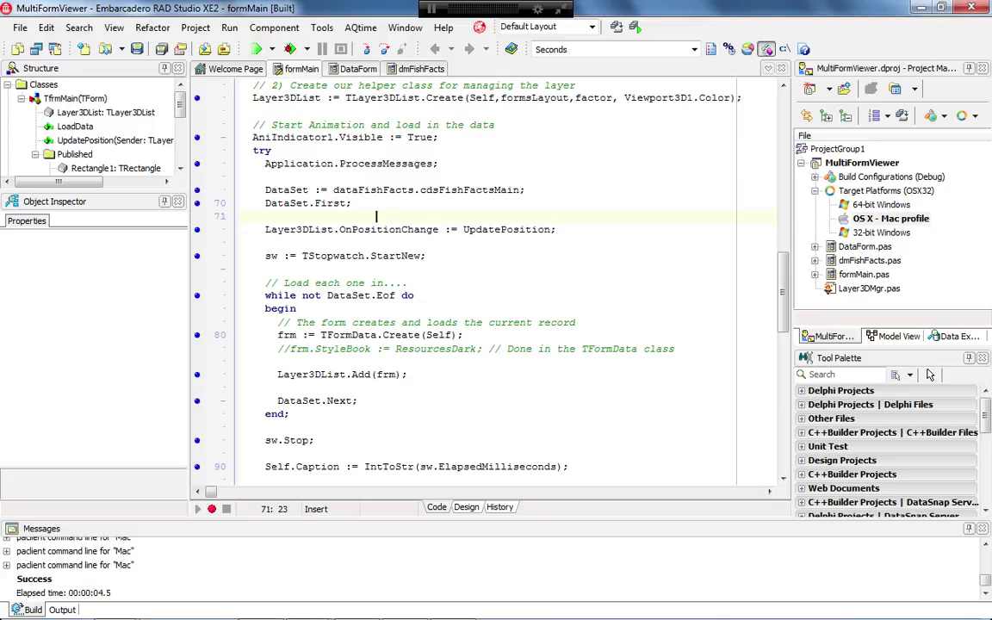
Step: Open DataForm and dmFishFacts and check the FISHFACT connection's LibraryName and Params
key("F12")
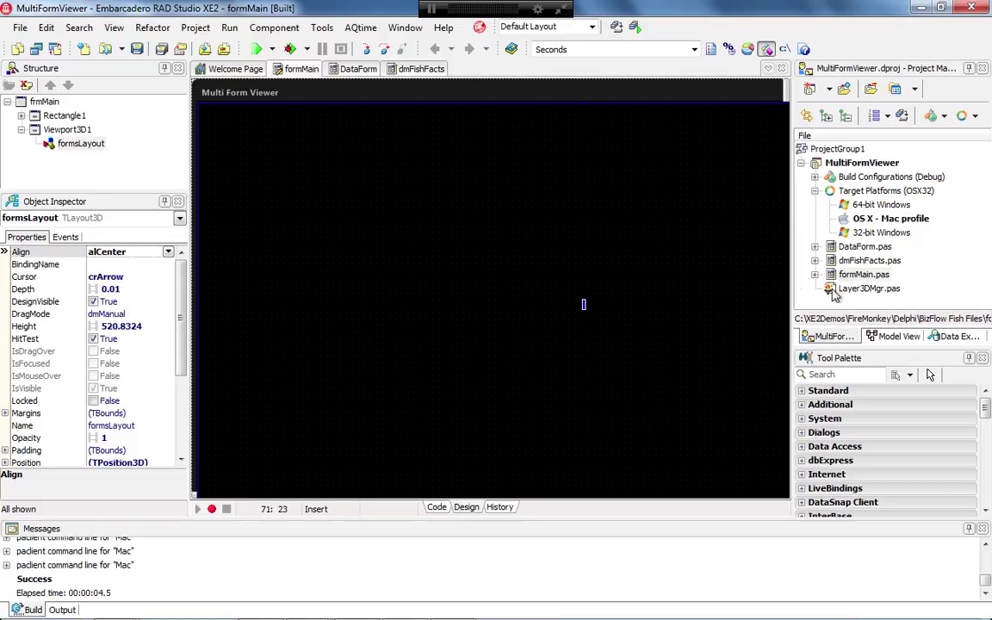
double_click(866, 246)
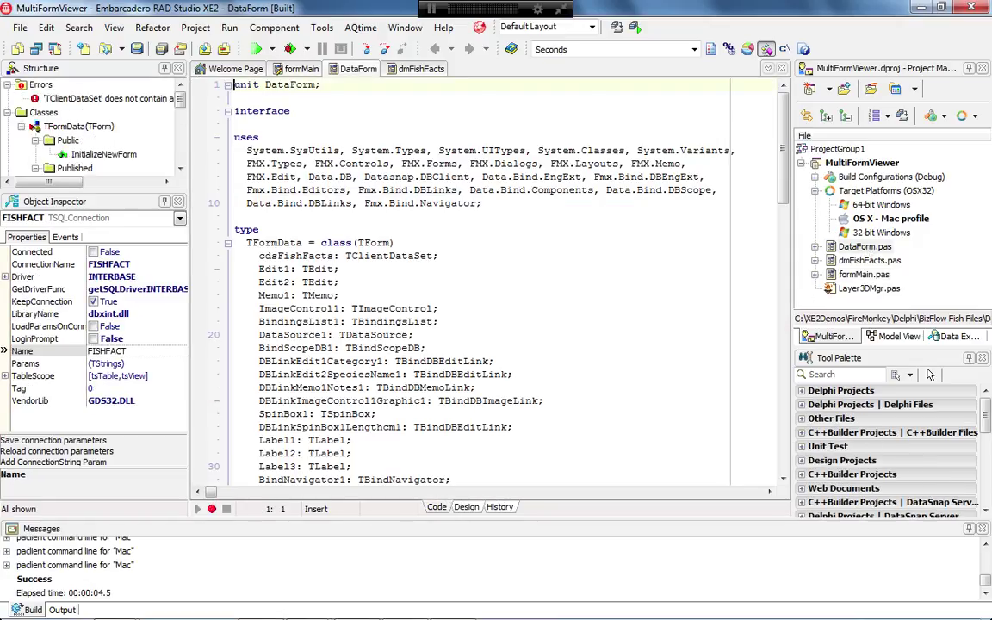
double_click(869, 260)
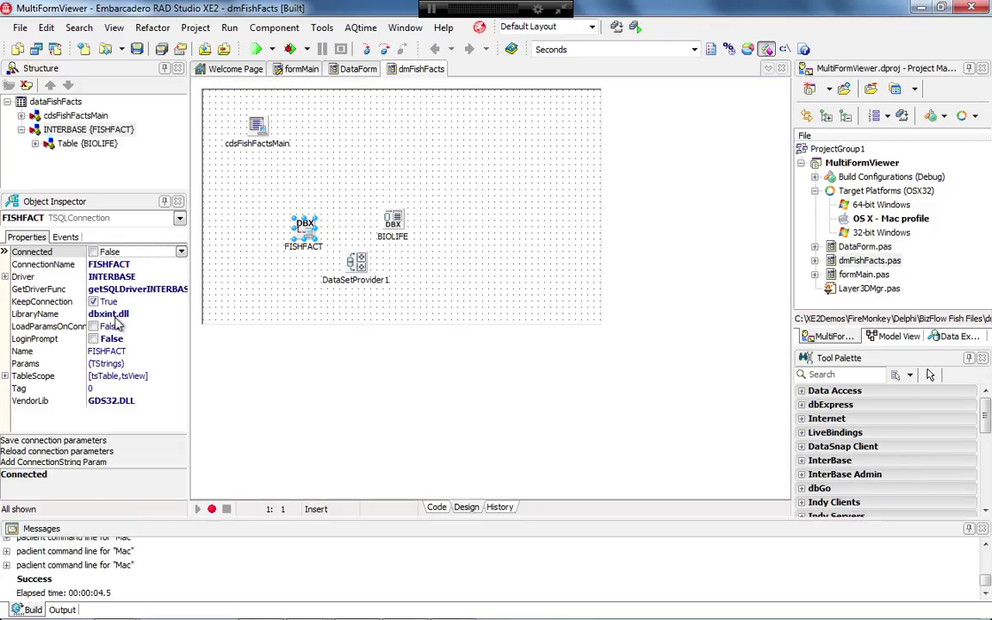
left_click(105, 314)
left_click(107, 364)
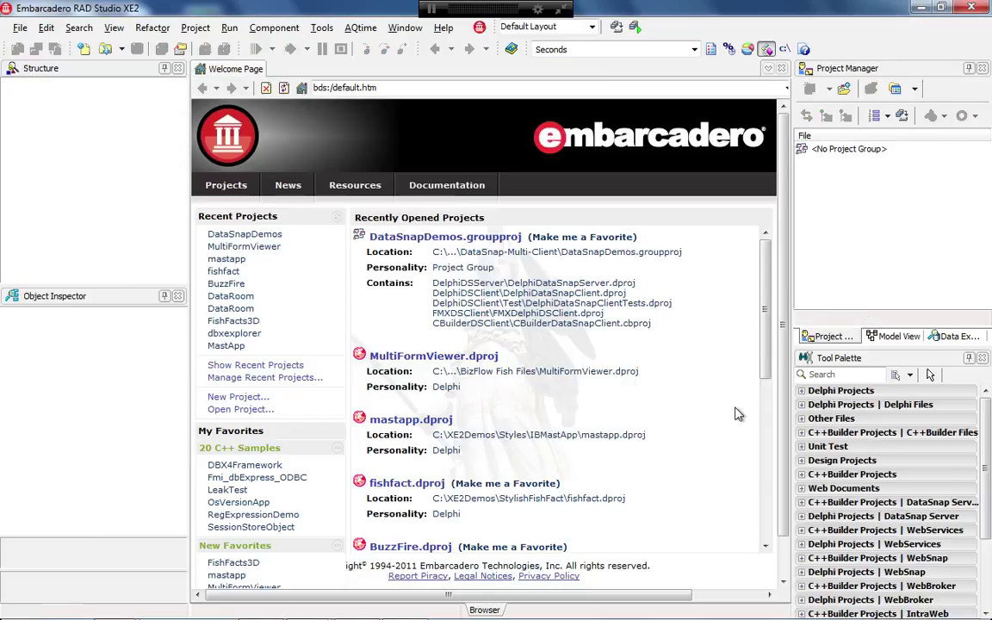
Step: Close all files, answering the save-changes prompt, and close the Messages panel
left_click(539, 286)
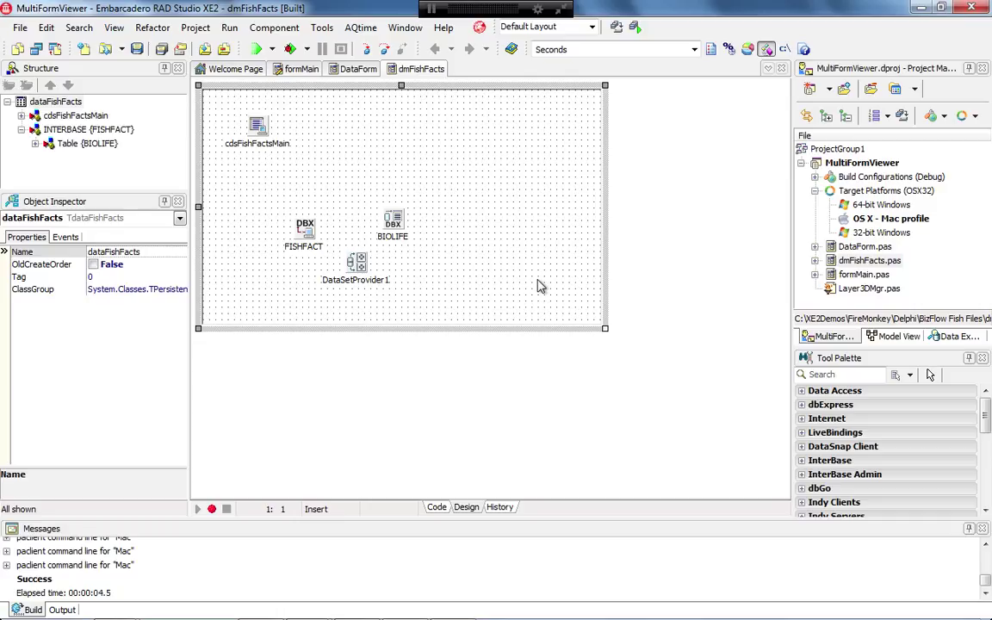
key("alt+f")
key("l")
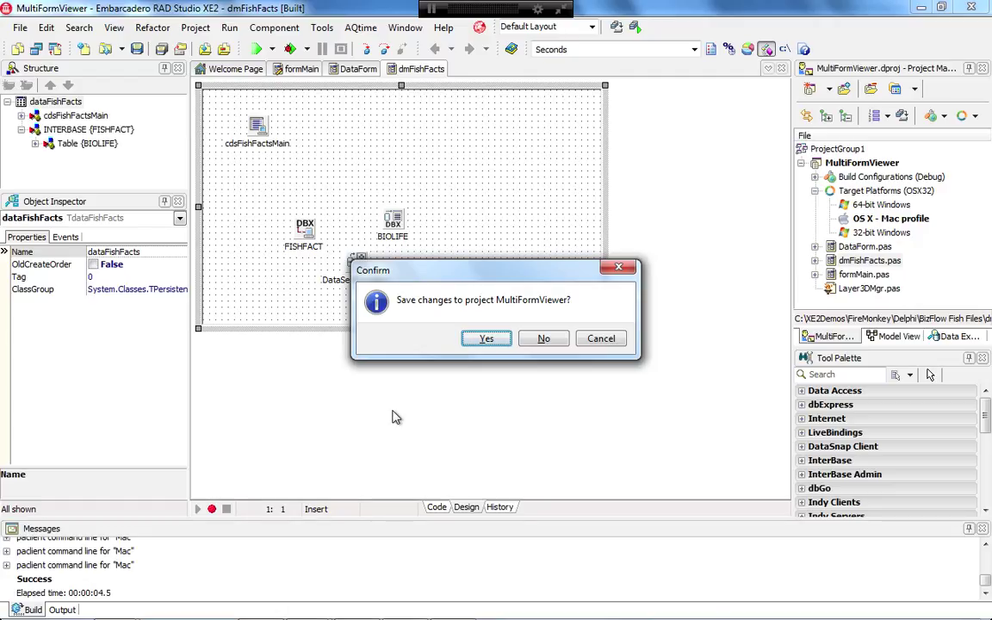
key("Return")
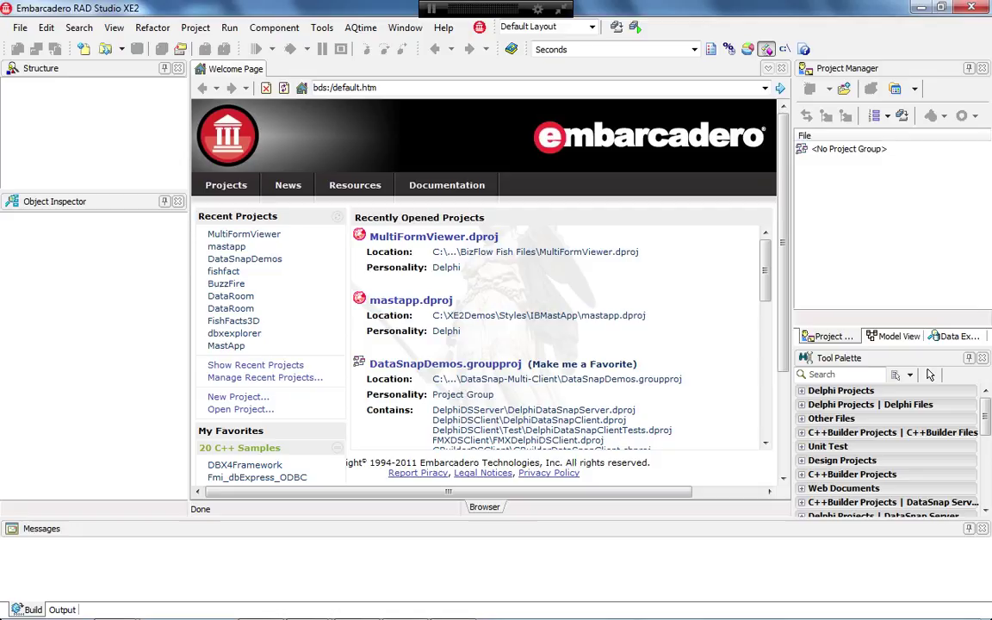
left_click(983, 529)
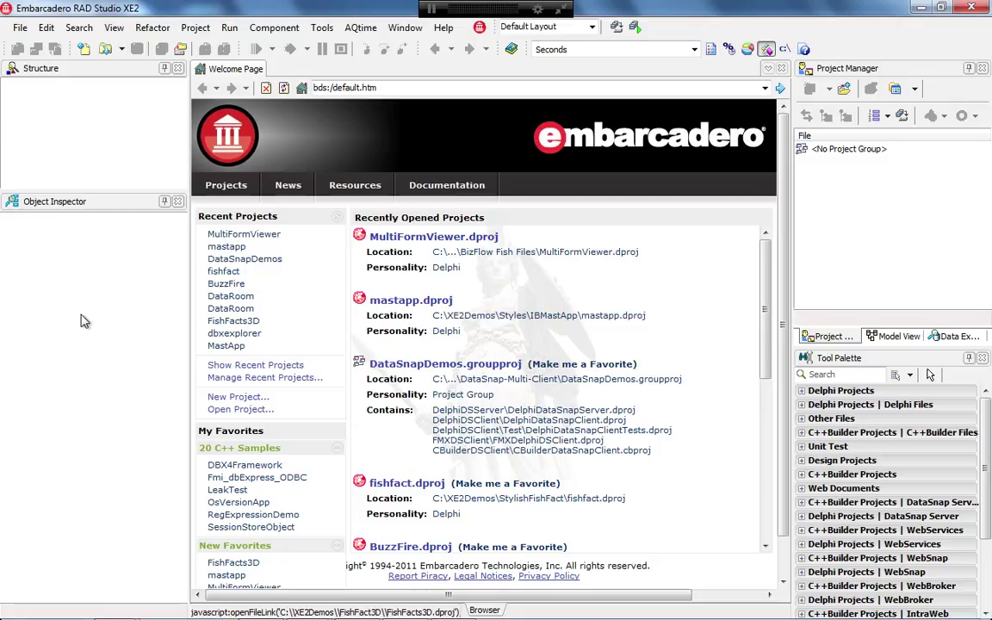
Step: Open the DataSnapDemos group, make DelphiDataSnapServer active, and open its MainForm
left_click(384, 365)
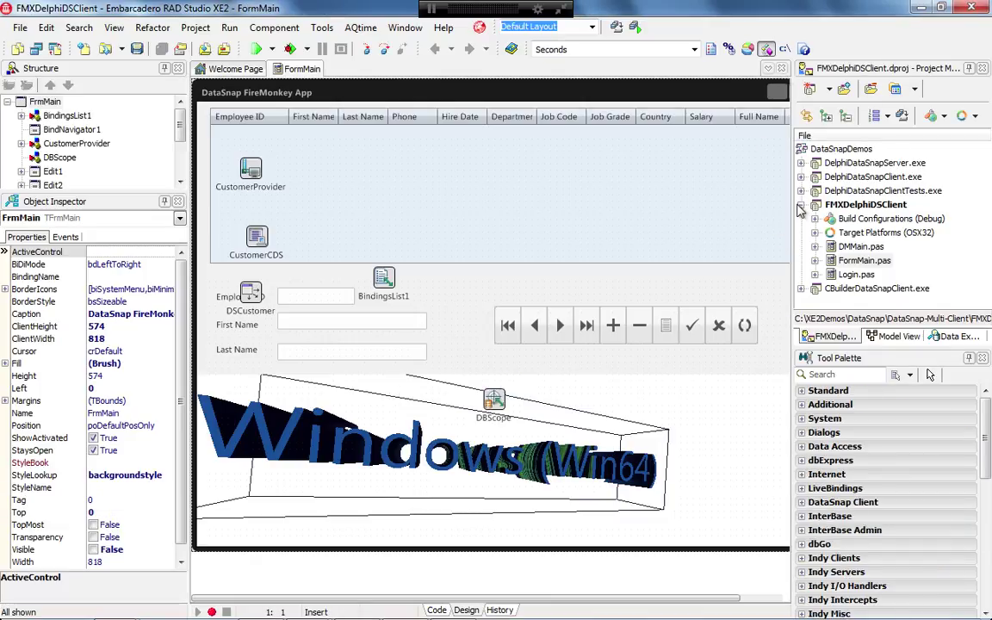
left_click(800, 205)
double_click(871, 162)
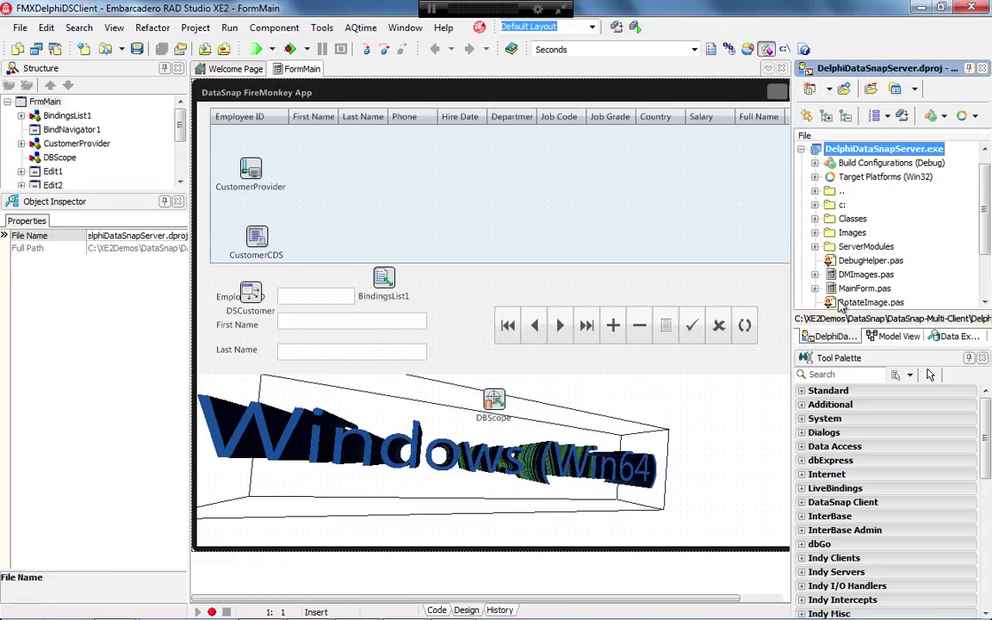
left_click(865, 289)
double_click(865, 290)
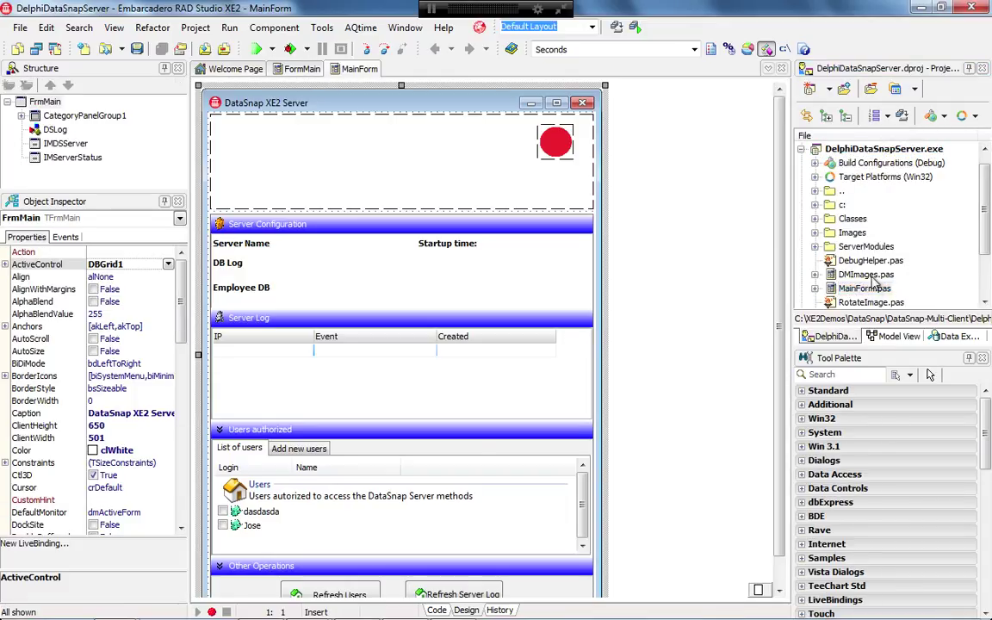
scroll(862, 285, "down", 1)
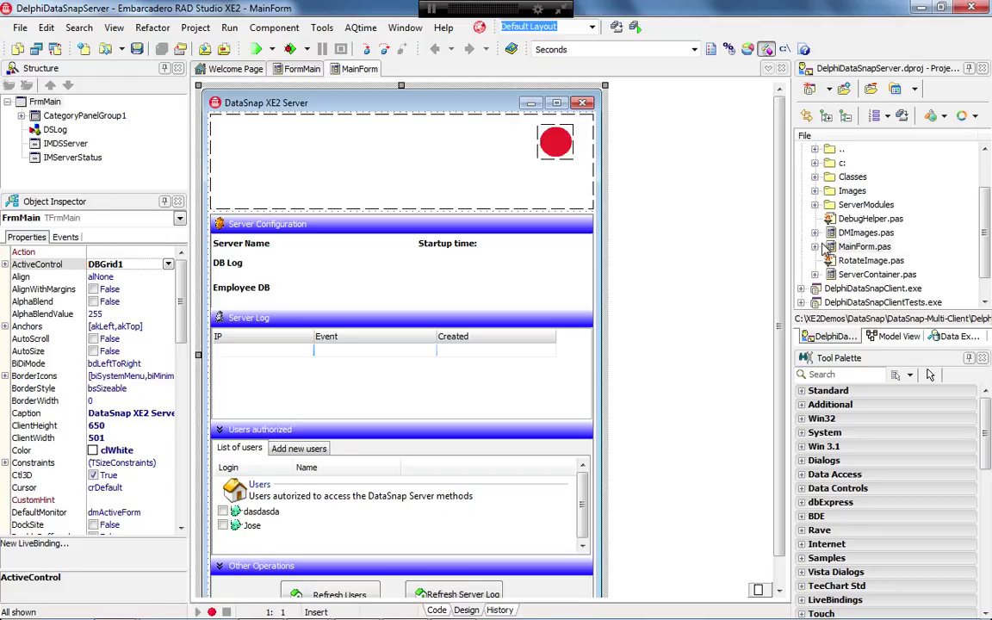
Step: Open the MainServerModule unit in design view
left_click(816, 205)
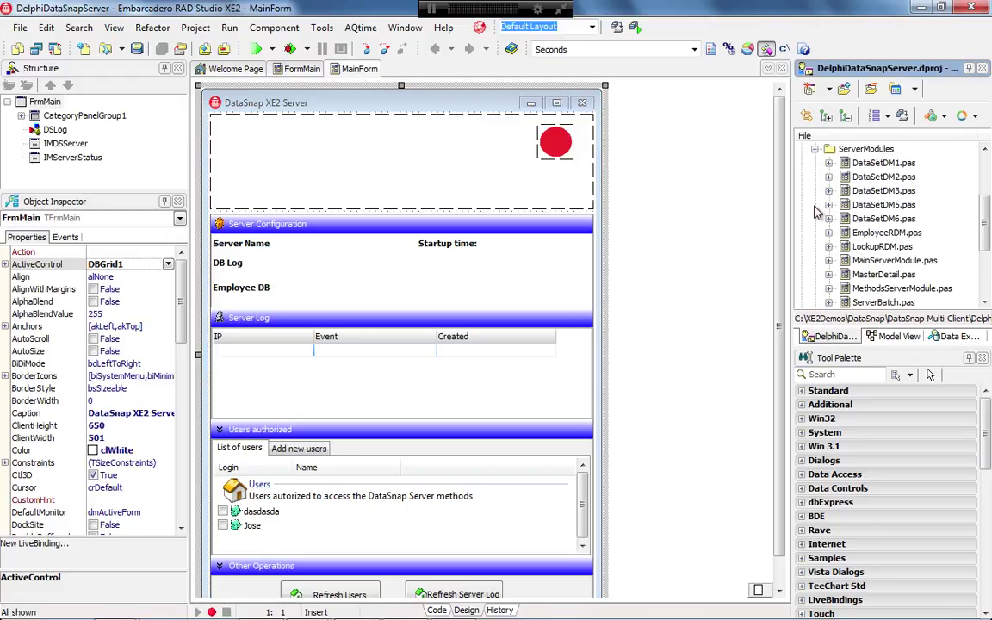
double_click(887, 260)
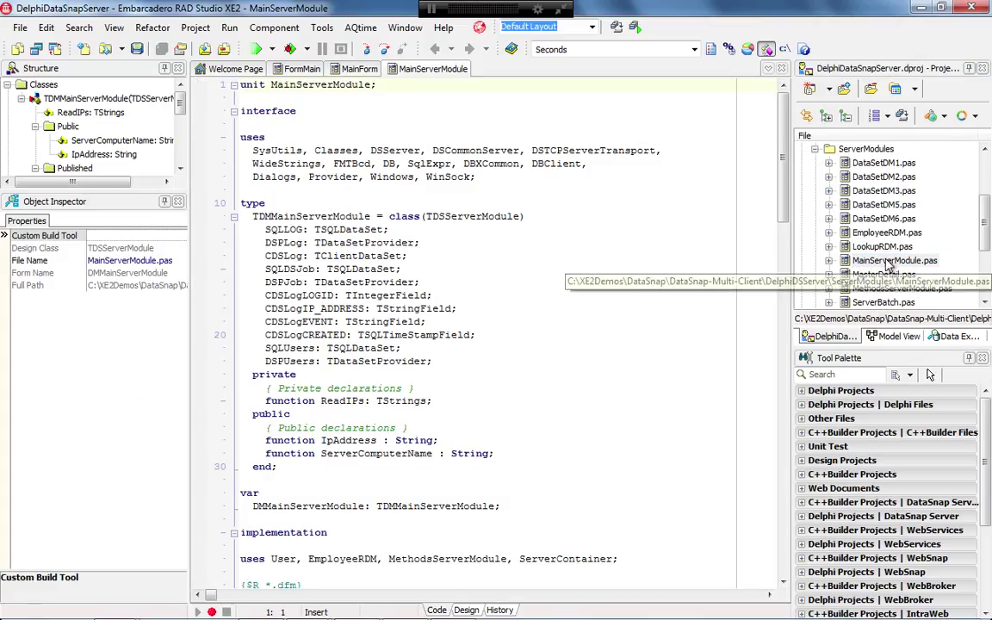
key("F12")
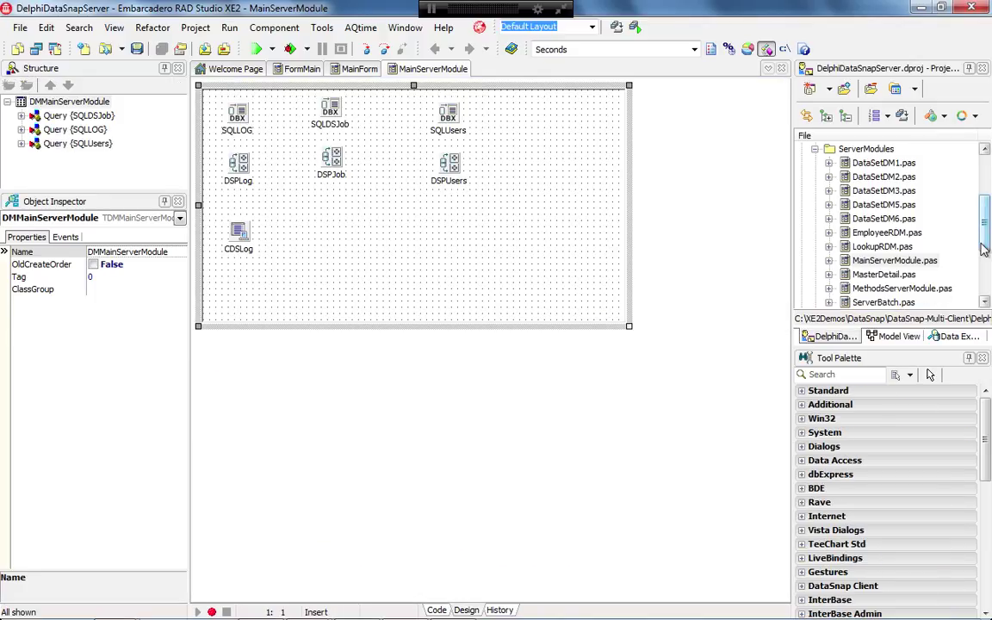
left_click(887, 260)
scroll(870, 241, "down", 3)
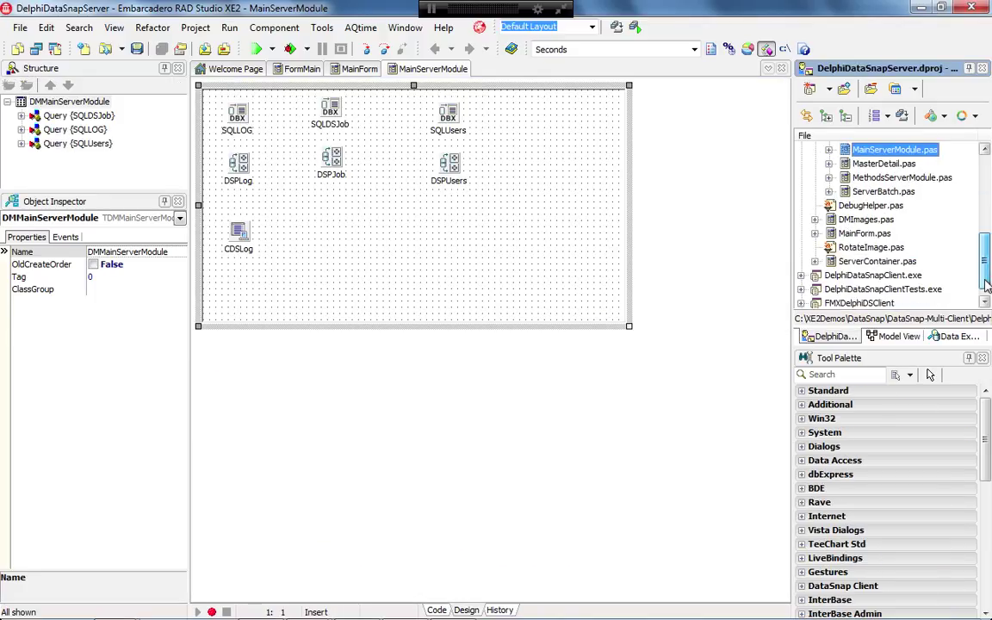
Step: Open the ServerContainer unit in design view
left_click(900, 179)
key("Left")
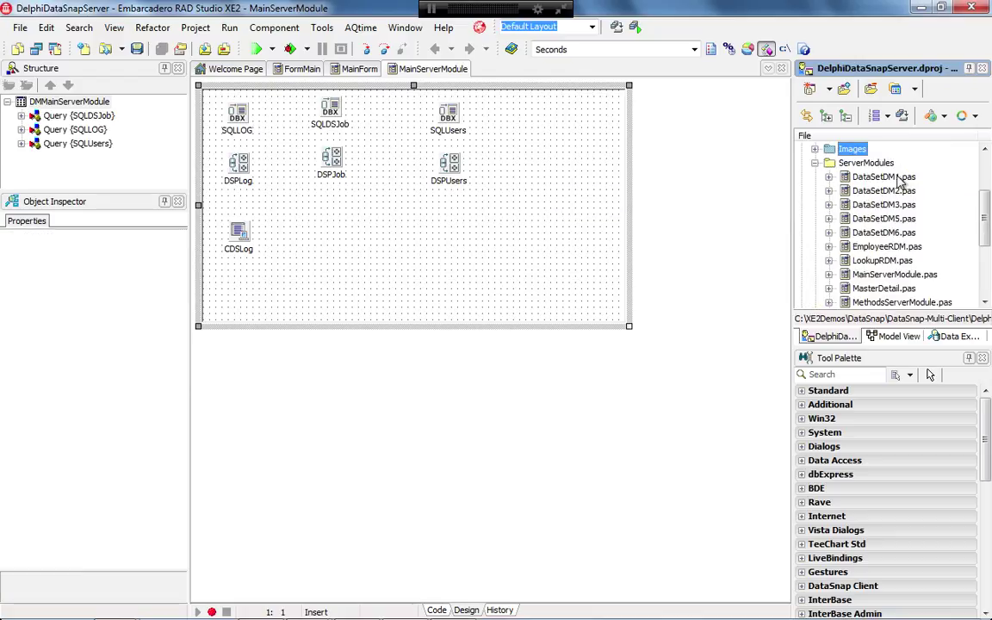
key("Left")
key("Down")
key("Down")
key("Down")
key("Down")
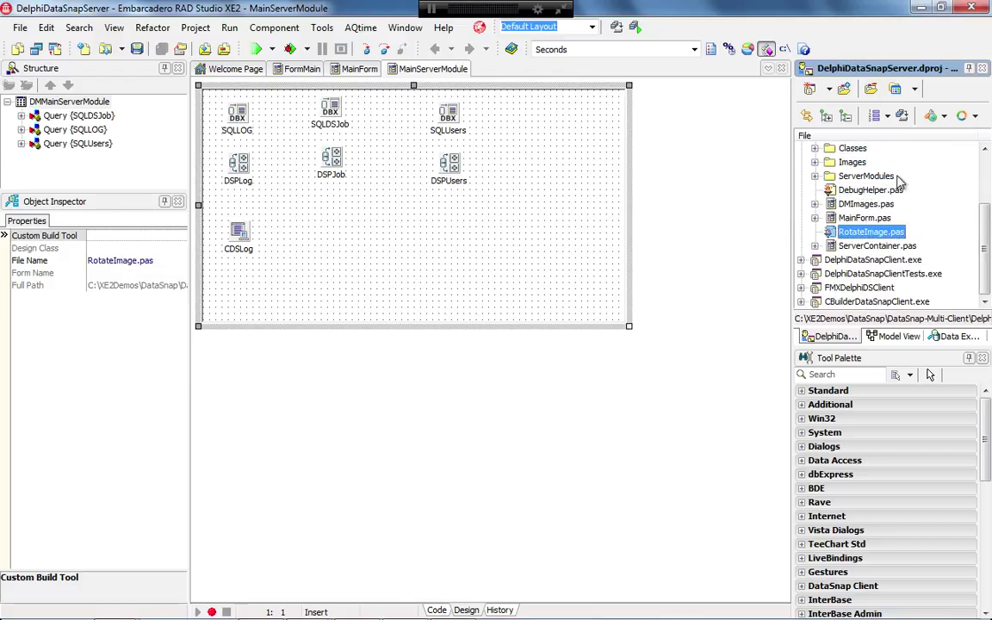
double_click(894, 247)
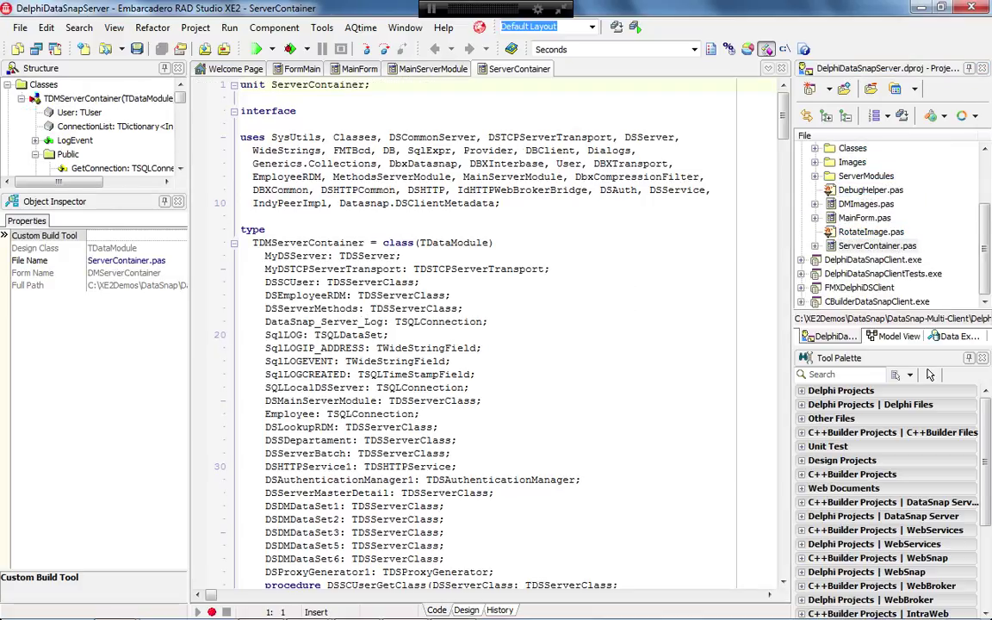
key("F12")
Step: Inspect the DataSnap_Server_Log and Employee connections, then return to the MainForm design
left_click(413, 201)
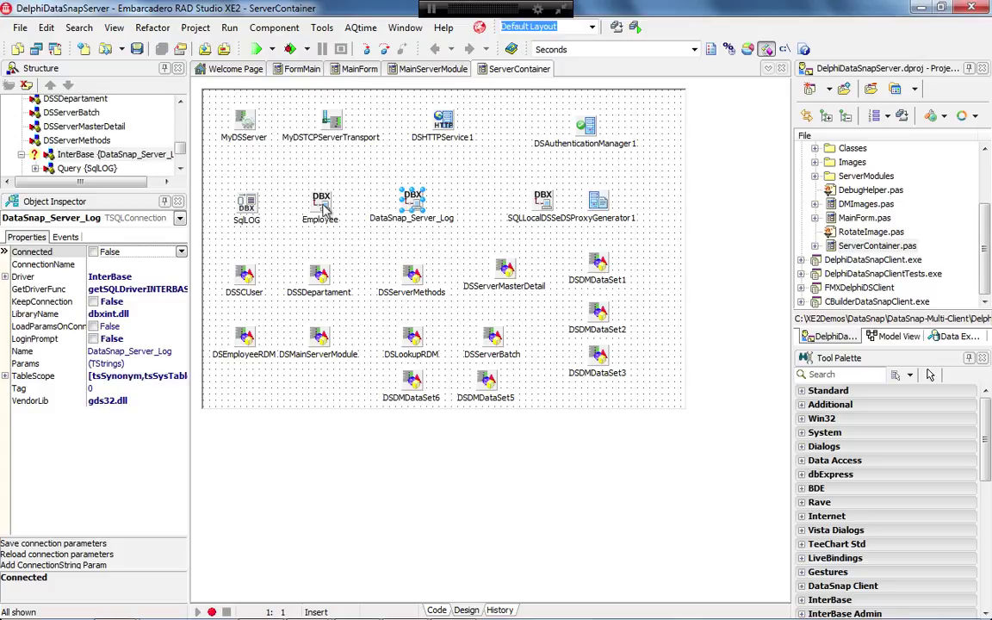
left_click(319, 198)
left_click(415, 206)
left_click(437, 70)
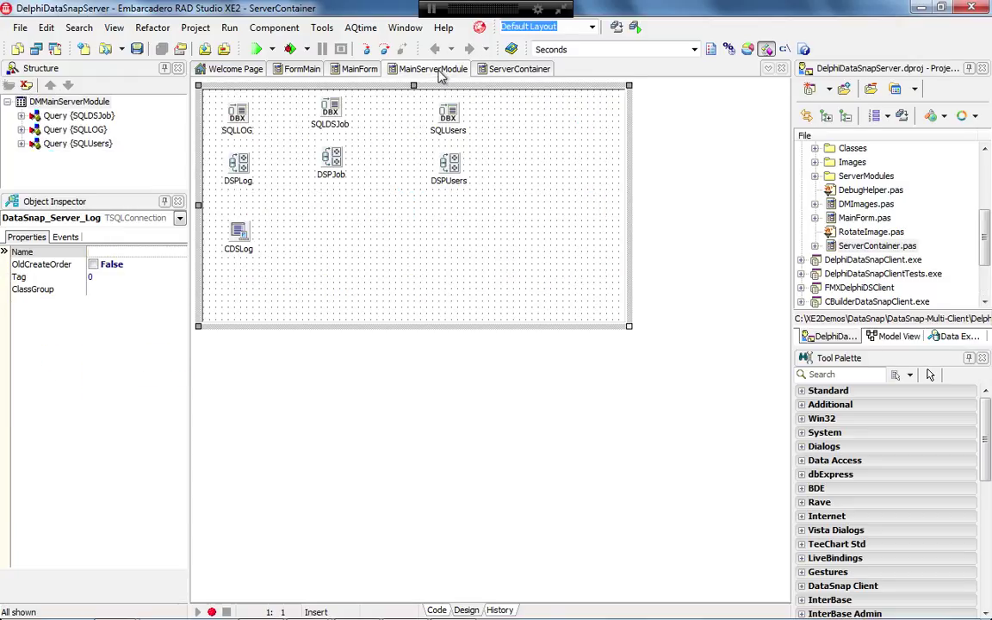
left_click(359, 71)
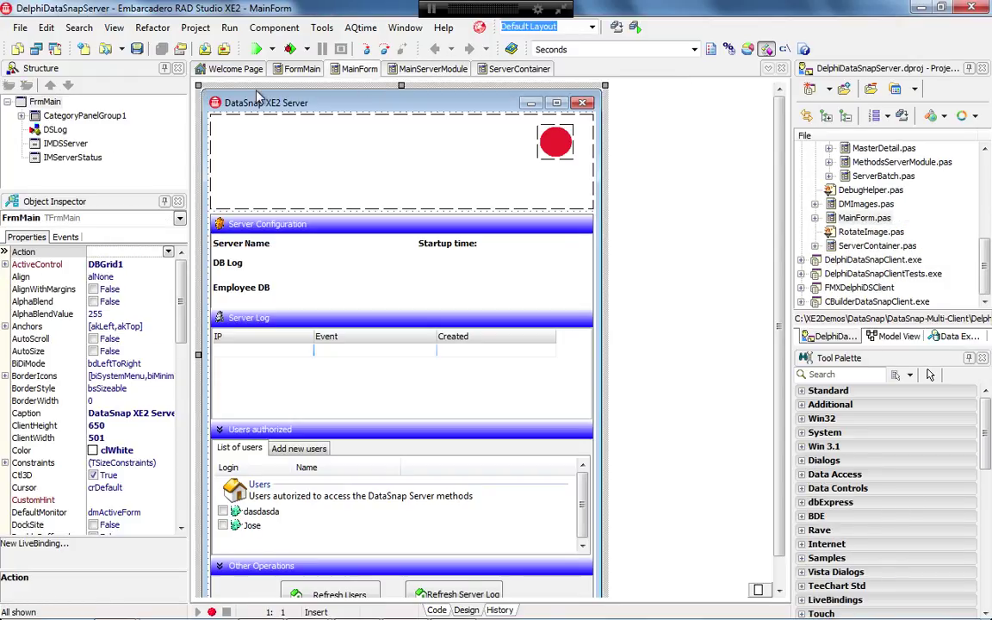
Step: Build and run DelphiDataSnapServer, then close its running server window
left_click(255, 49)
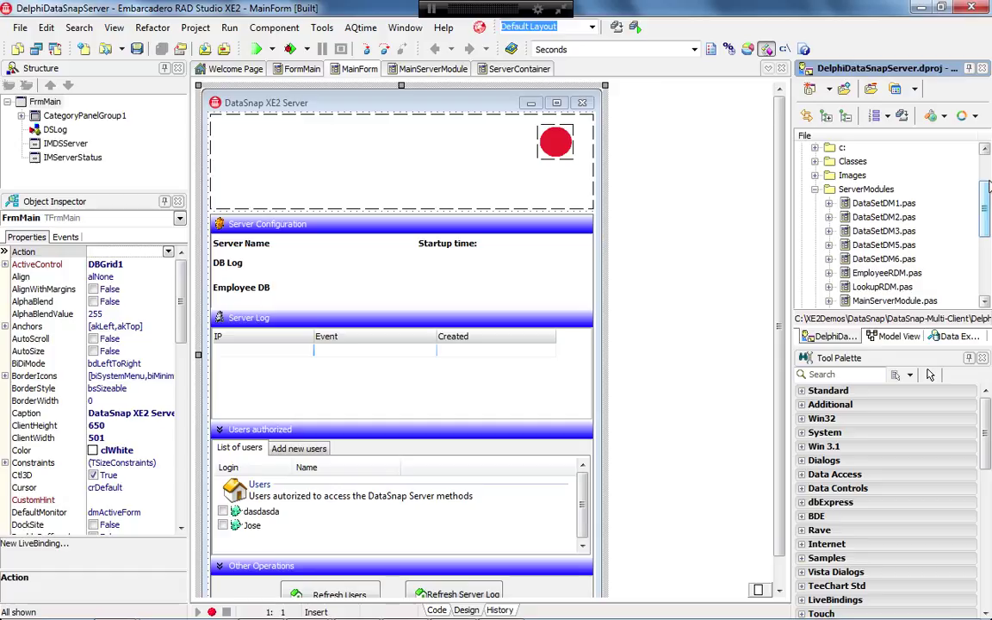
Step: Make FMXDelphiDSClient the active project and open its DMMain, FormMain and Login units
scroll(986, 177, "up", 2)
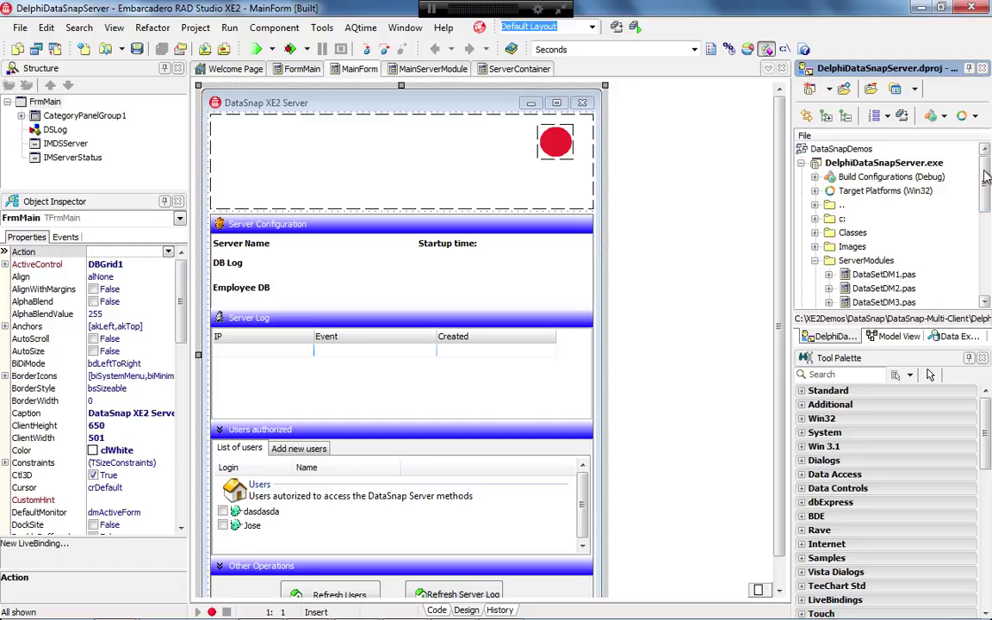
left_click(802, 162)
left_click(802, 204)
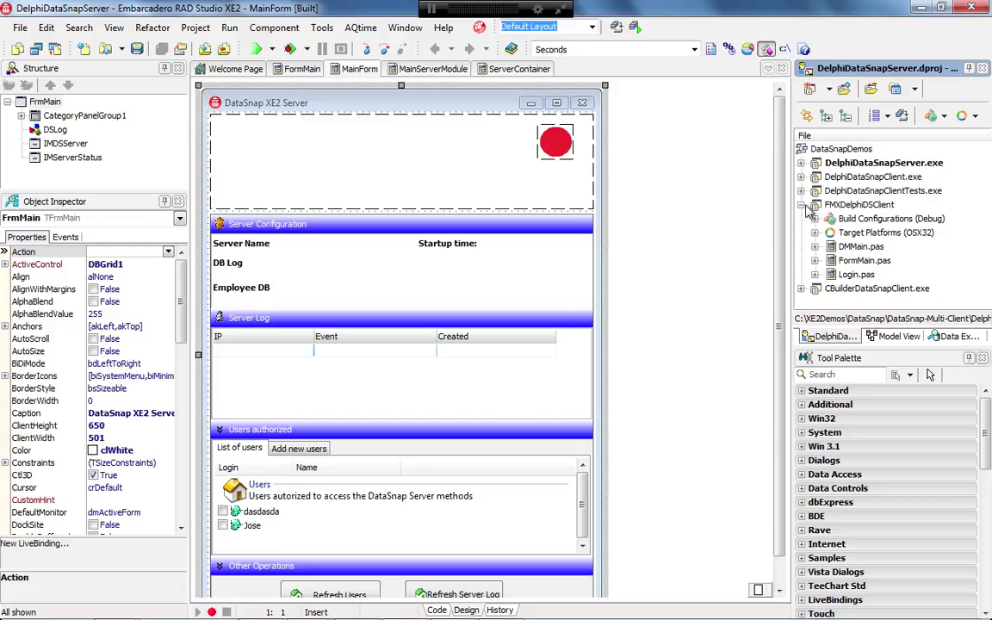
double_click(862, 204)
double_click(862, 247)
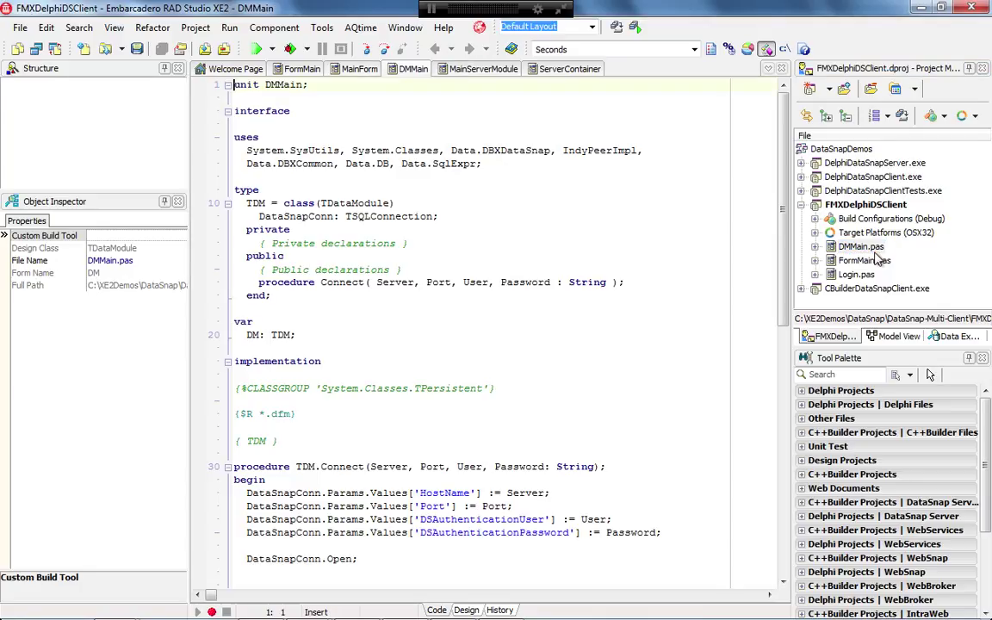
double_click(866, 260)
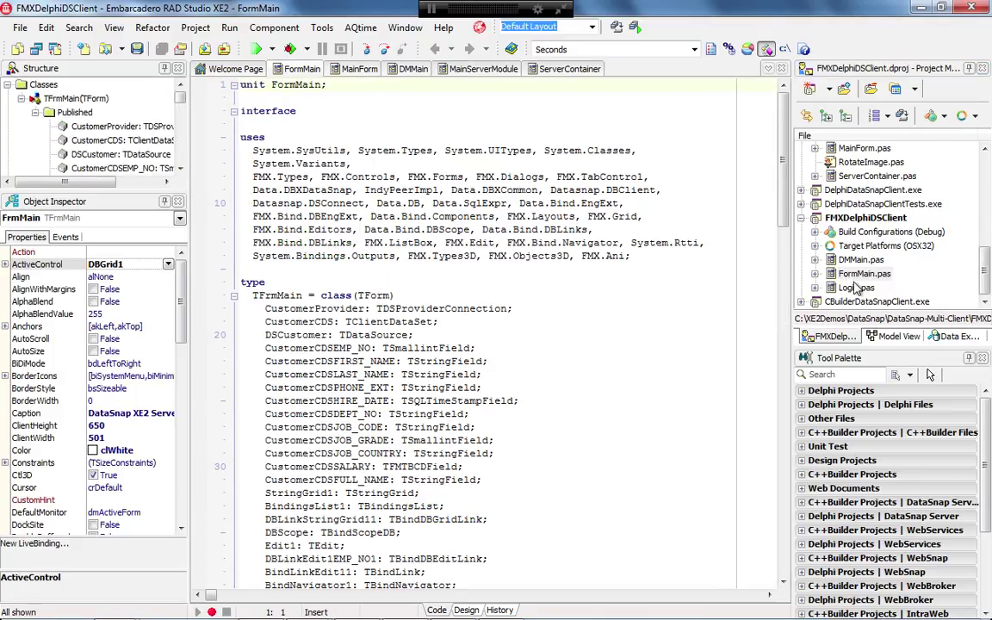
double_click(855, 288)
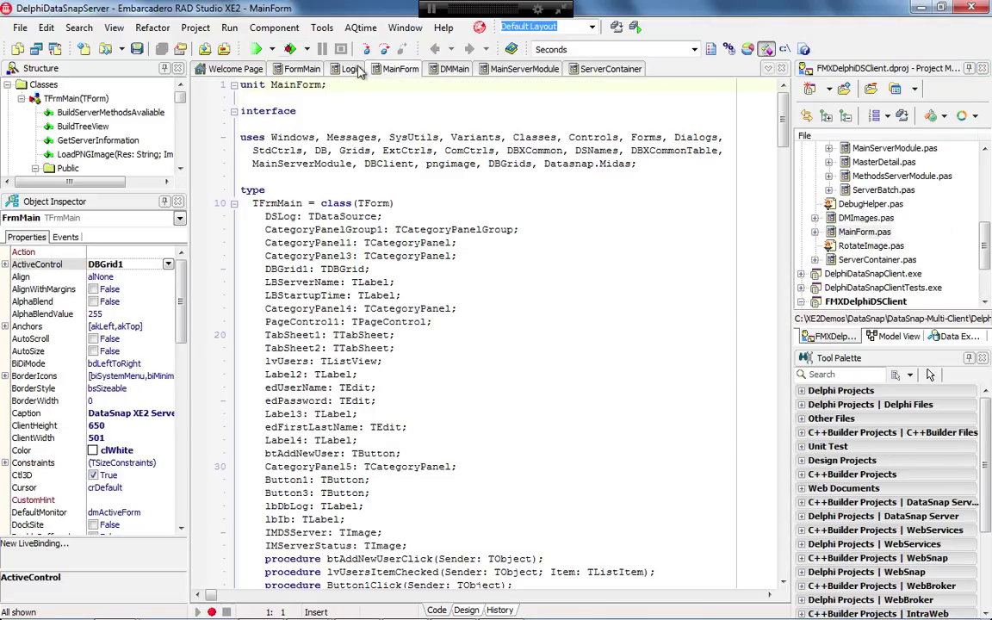
Step: View the Login and FormMain designs, select CustomerCDS, and show the target platforms
left_click(350, 69)
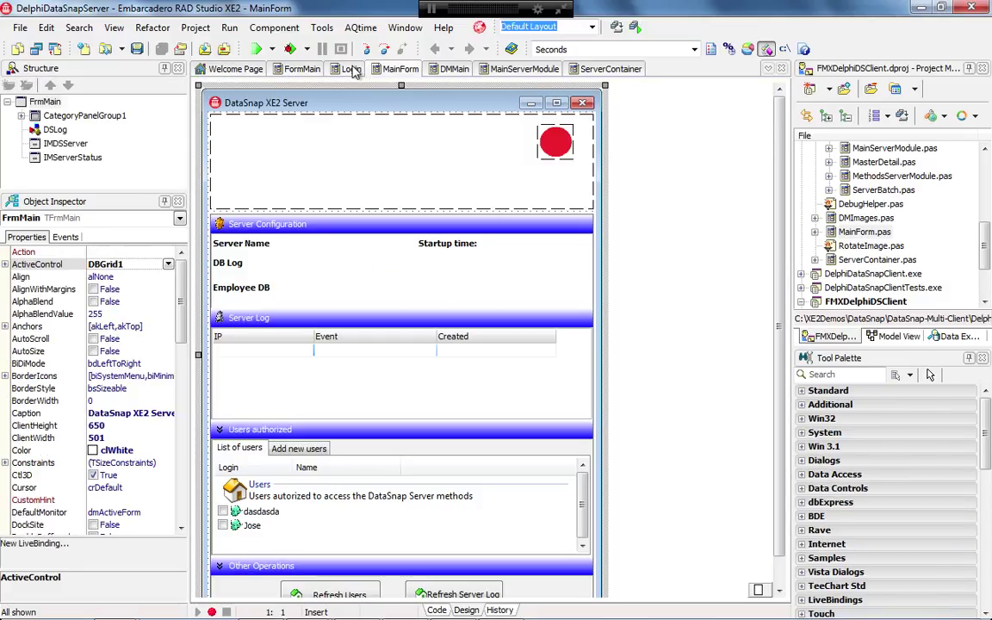
left_click(301, 71)
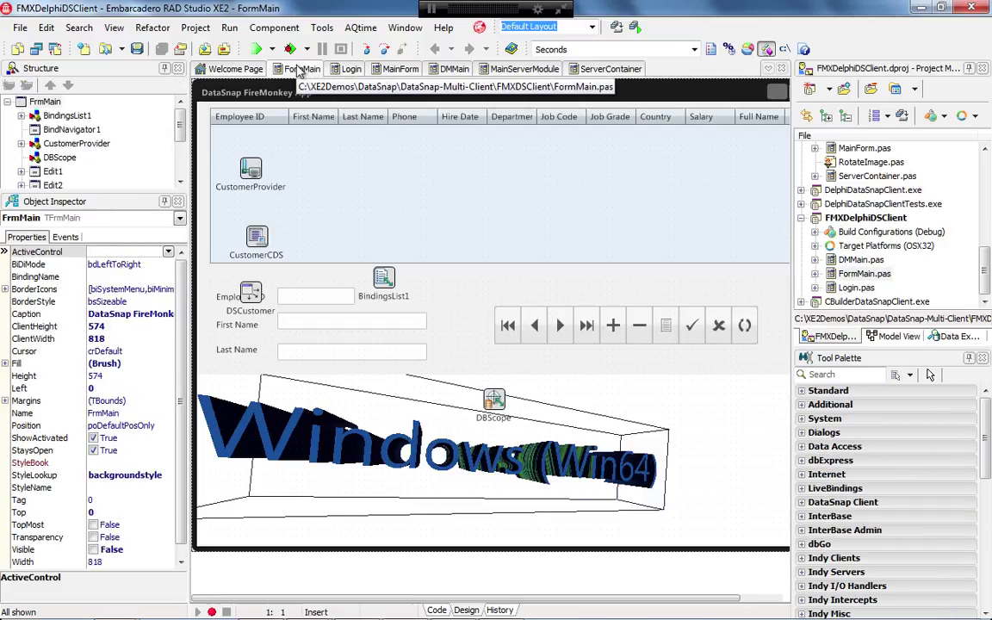
left_click(256, 236)
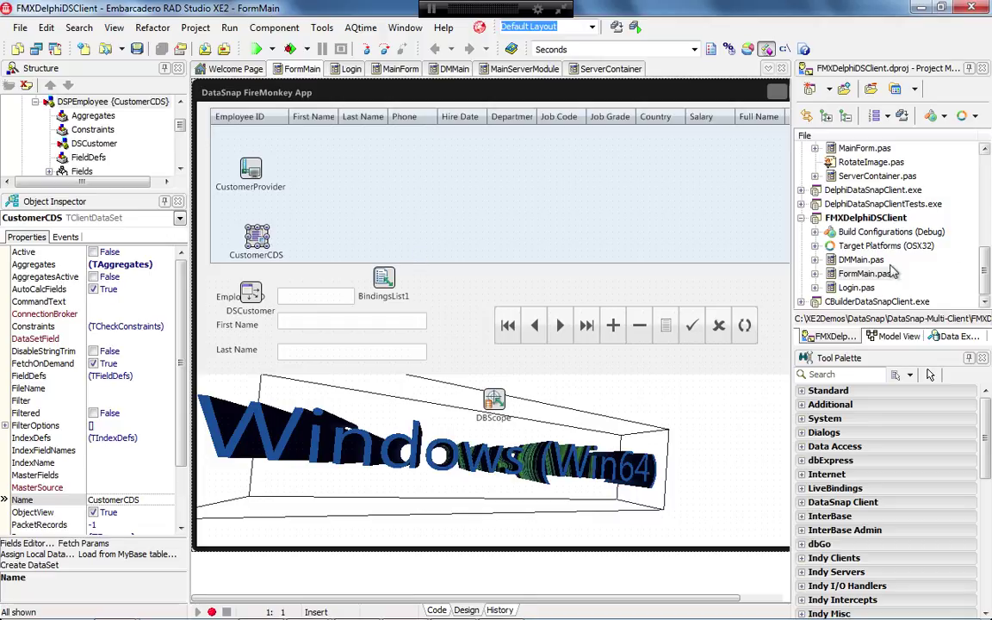
left_click(815, 246)
left_click(884, 226)
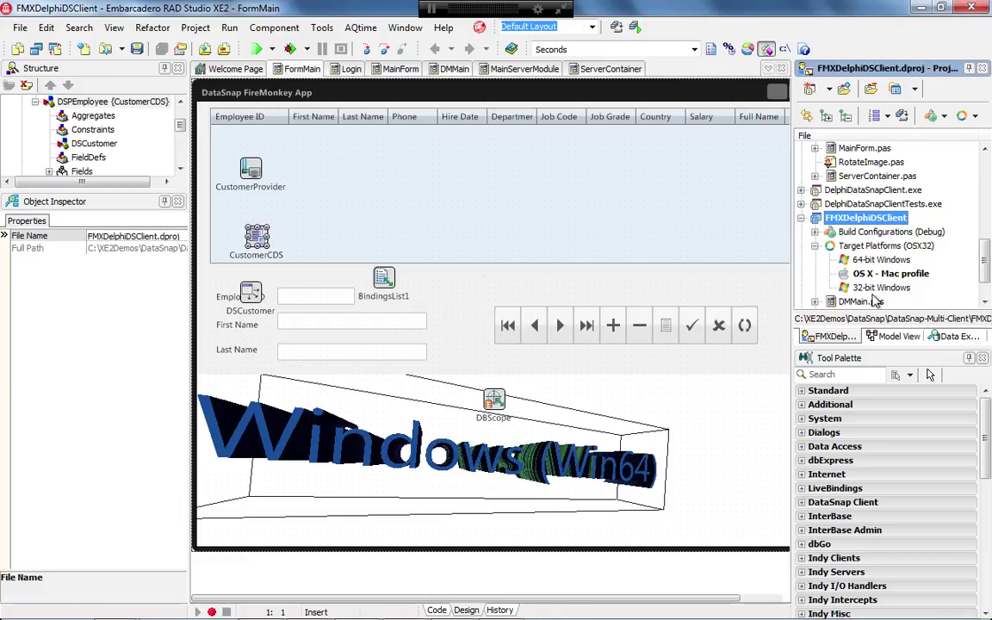
Step: Target 32-bit Windows, run the client, and log in to the localhost DataSnap server
double_click(879, 287)
left_click(258, 50)
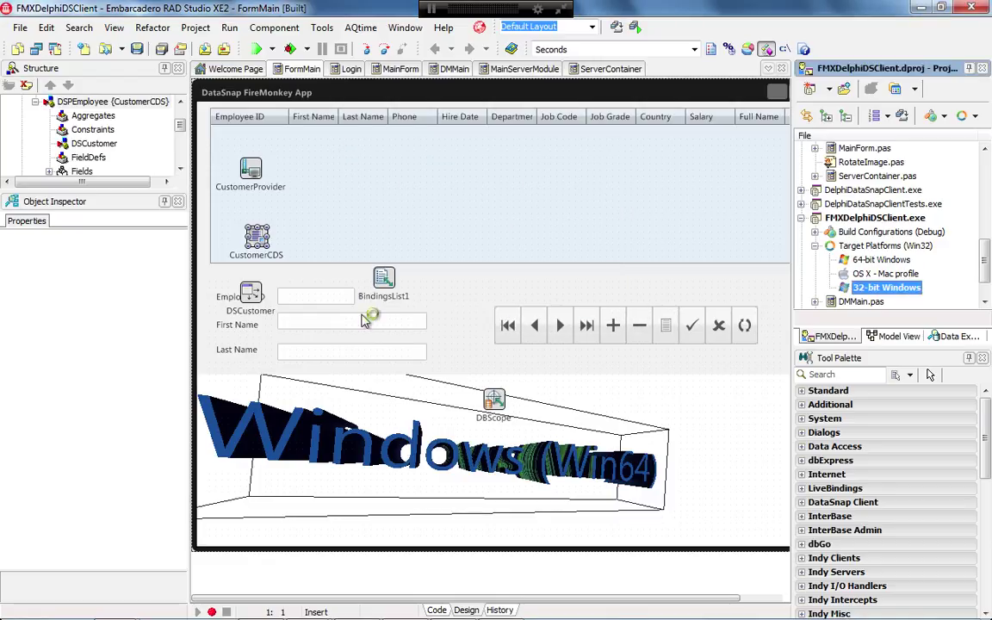
type("adm")
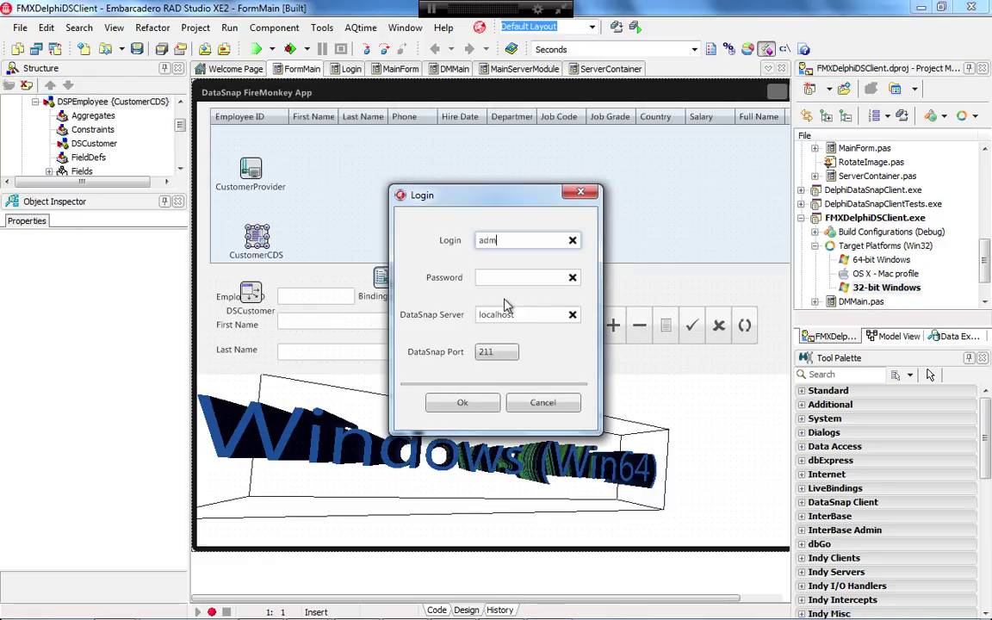
type("in")
key("Tab")
type("admin")
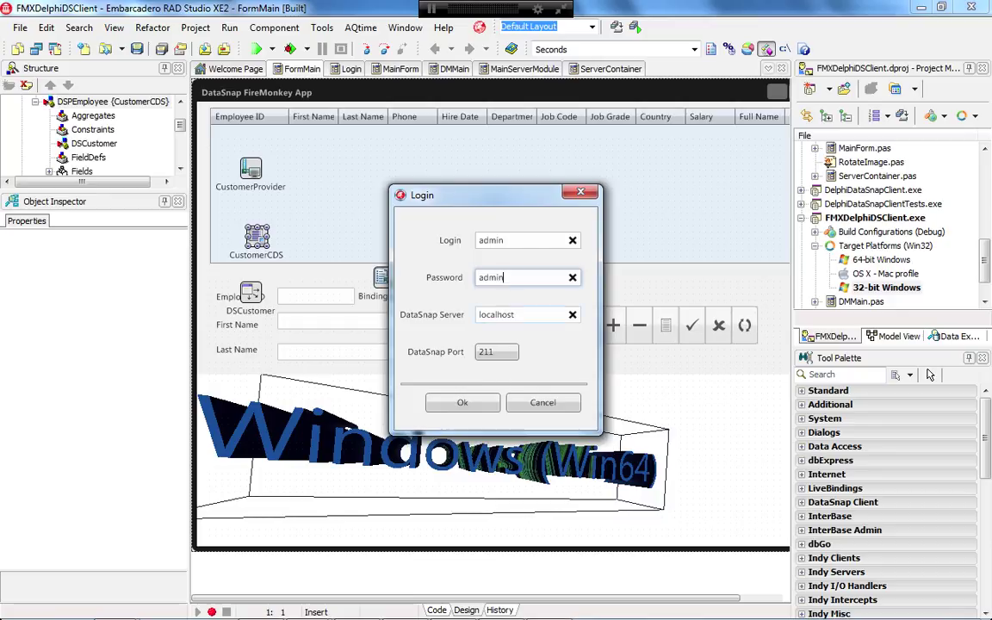
key("Tab")
key("Tab")
left_click(462, 405)
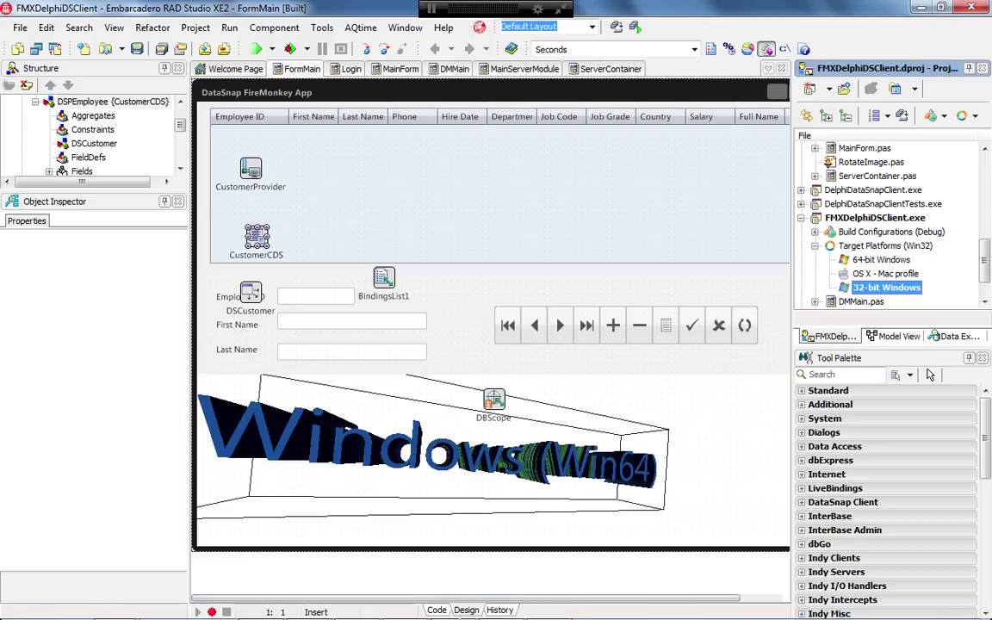
Step: Bring the client window forward and select the employee record with ID 8
left_click(549, 603)
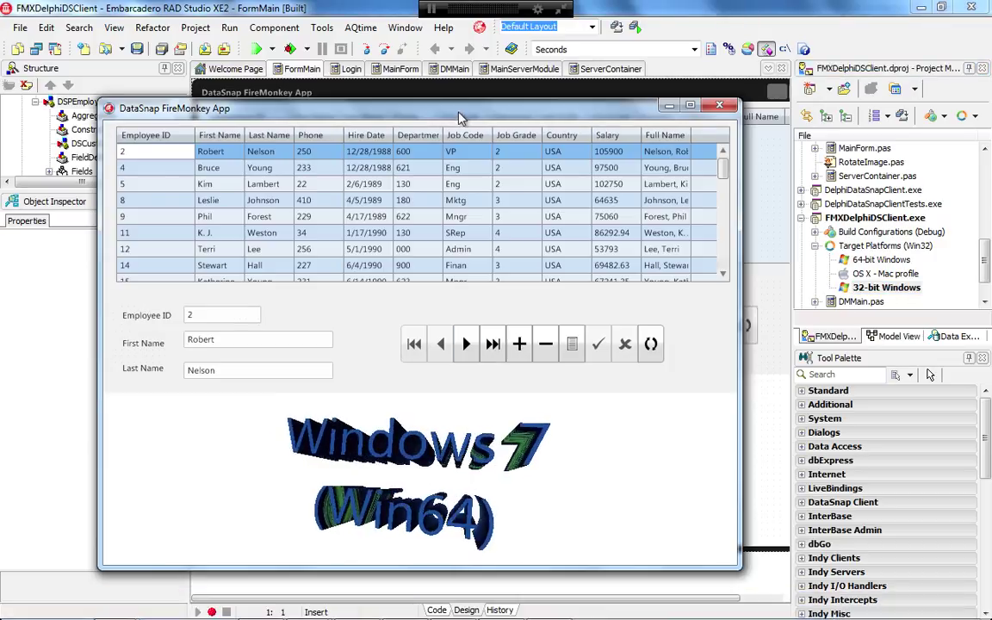
left_click_drag(413, 100, 426, 37)
left_click(112, 120)
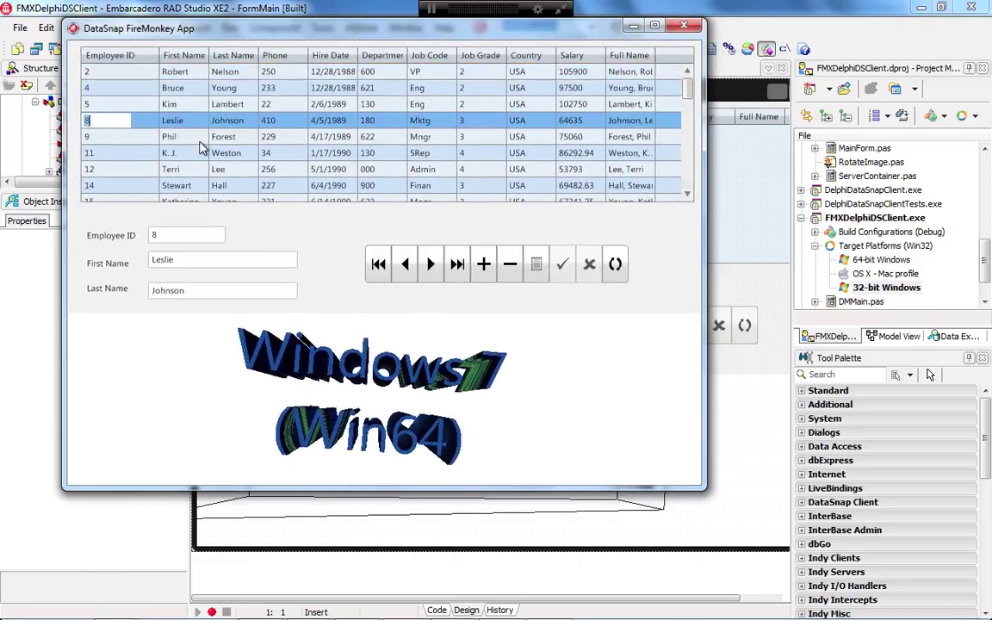